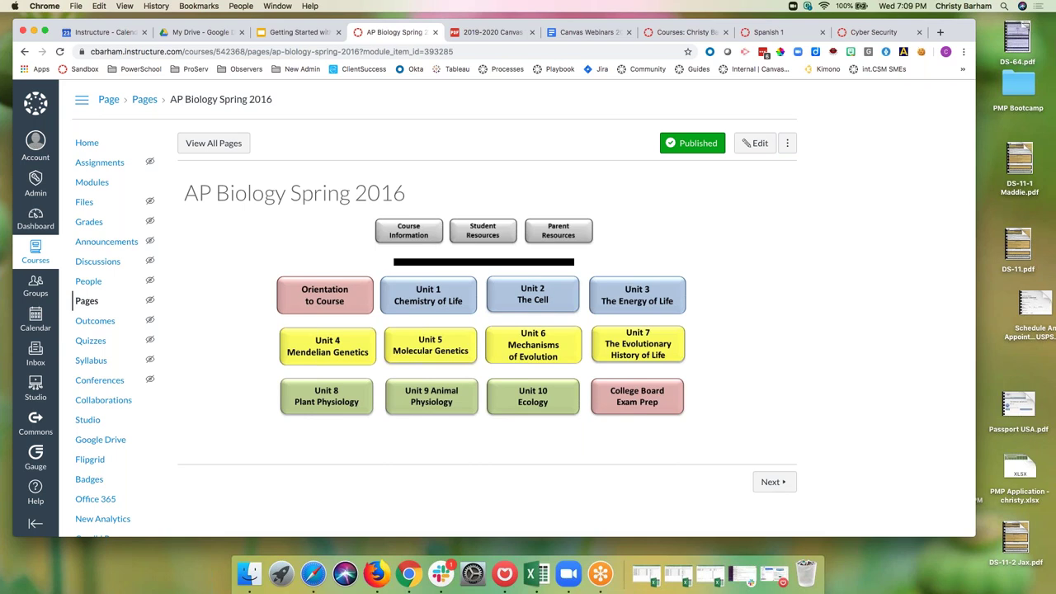
Step: Open dabuttonfactory.com in a new tab to view its web button maker, and return to the AP Biology Spring 2016 page
click(940, 32)
text(dab)
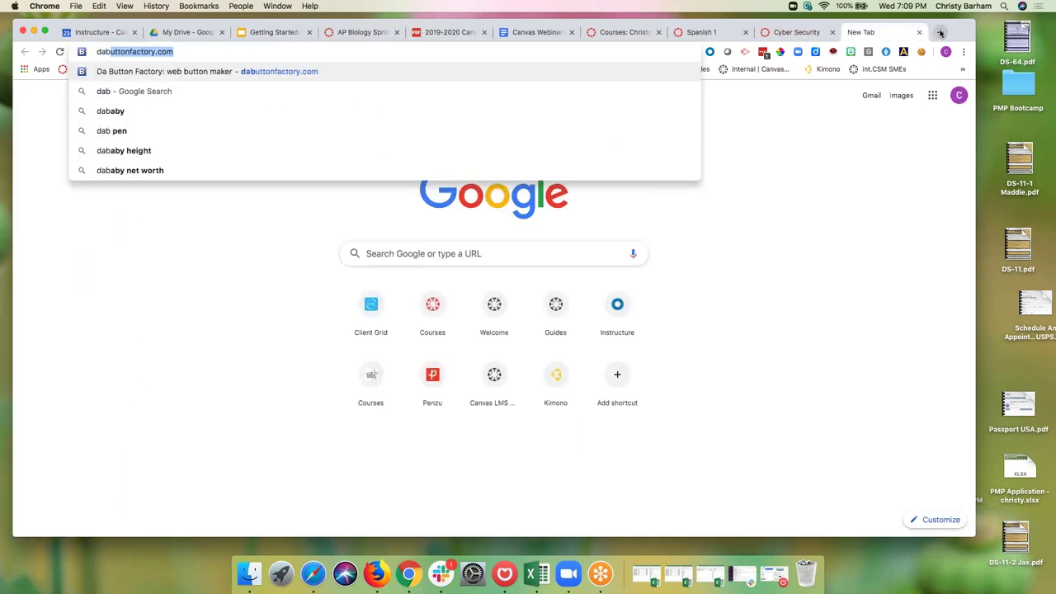
key(Return)
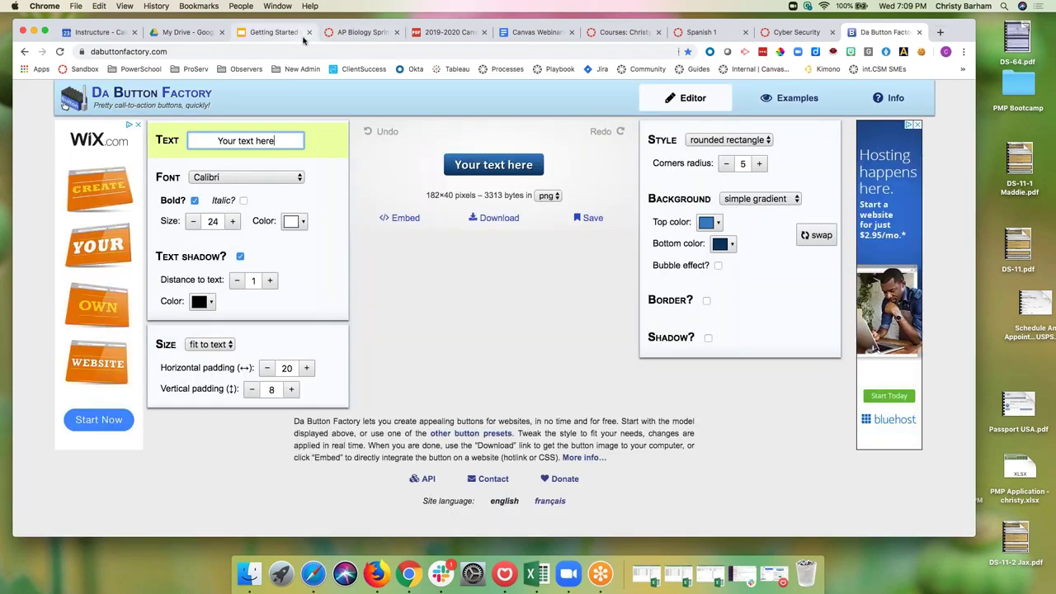
click(623, 32)
click(361, 32)
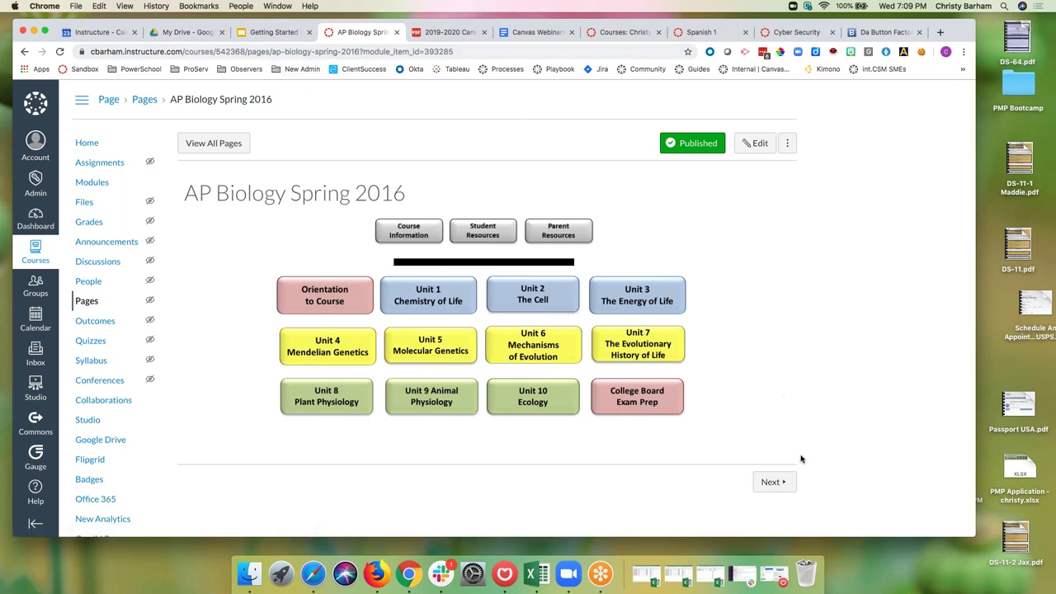
click(772, 482)
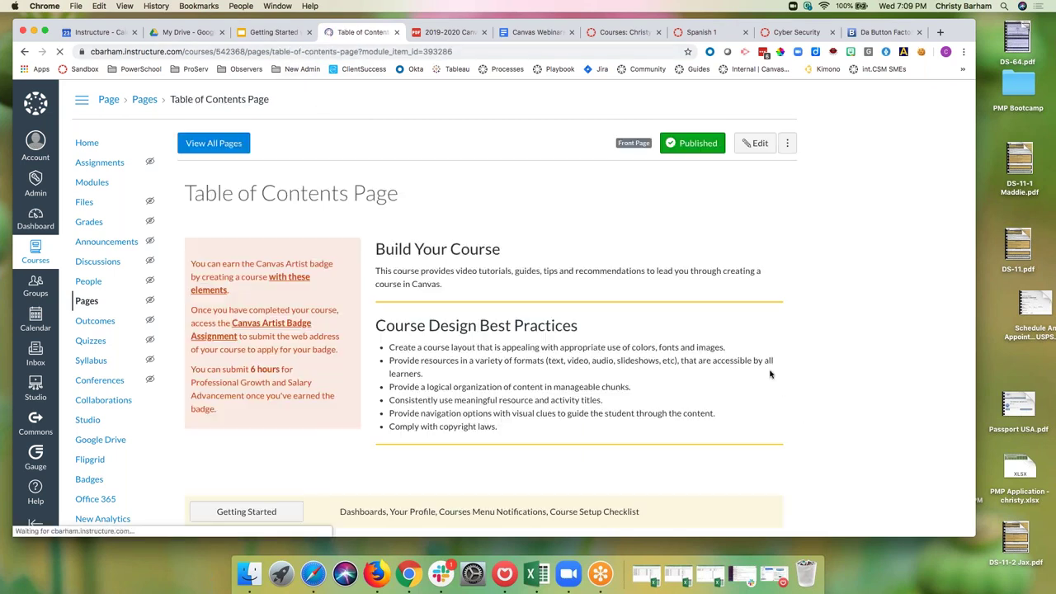
scroll(347, 501, down, 10)
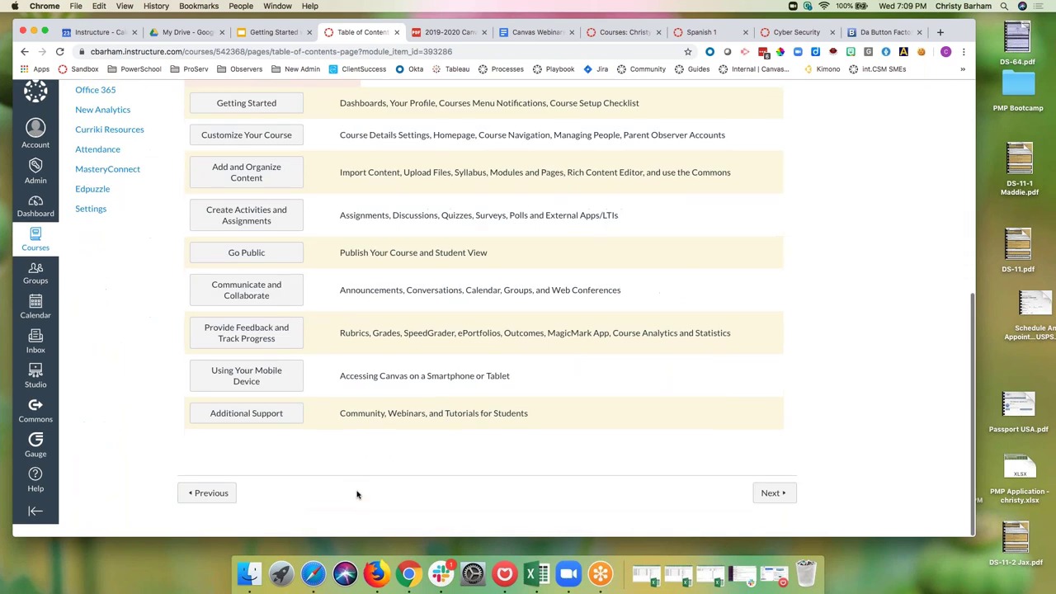
click(226, 506)
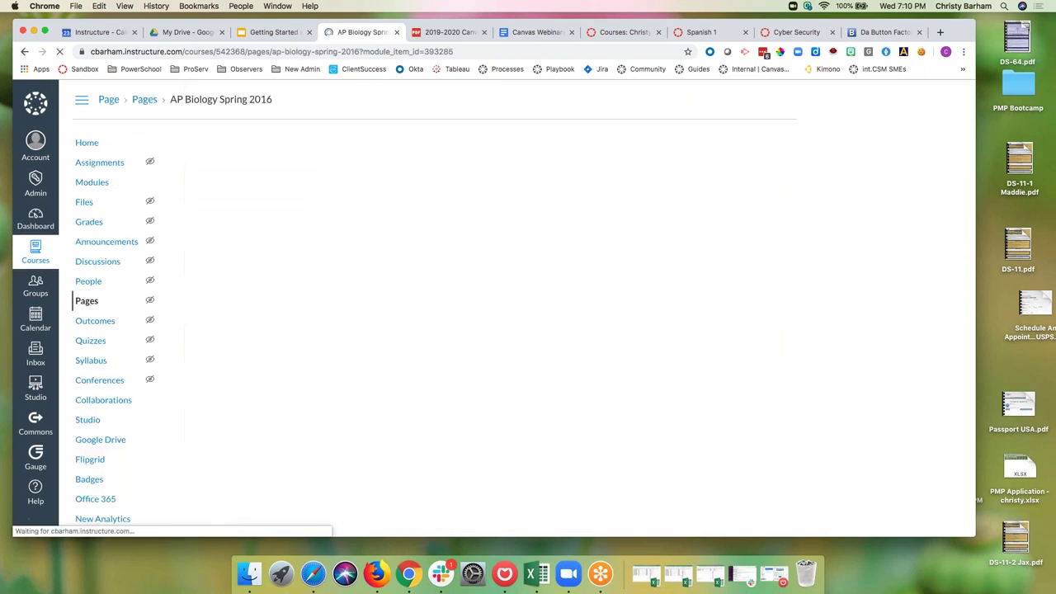
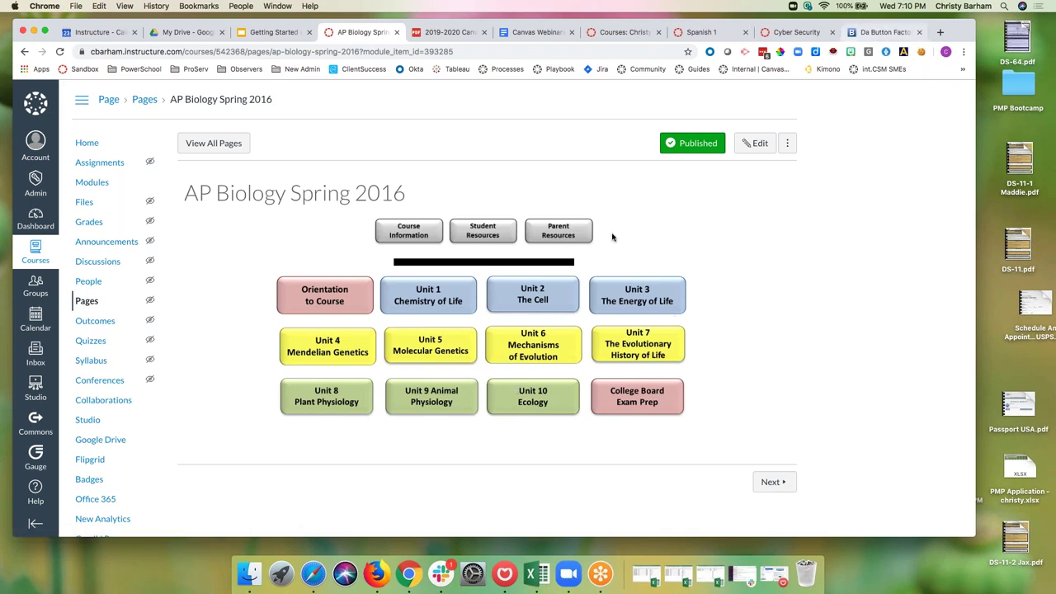
Step: Go to the Table of Contents Page and examine its introduction, course design best practices and the list of topic buttons with descriptions
click(770, 482)
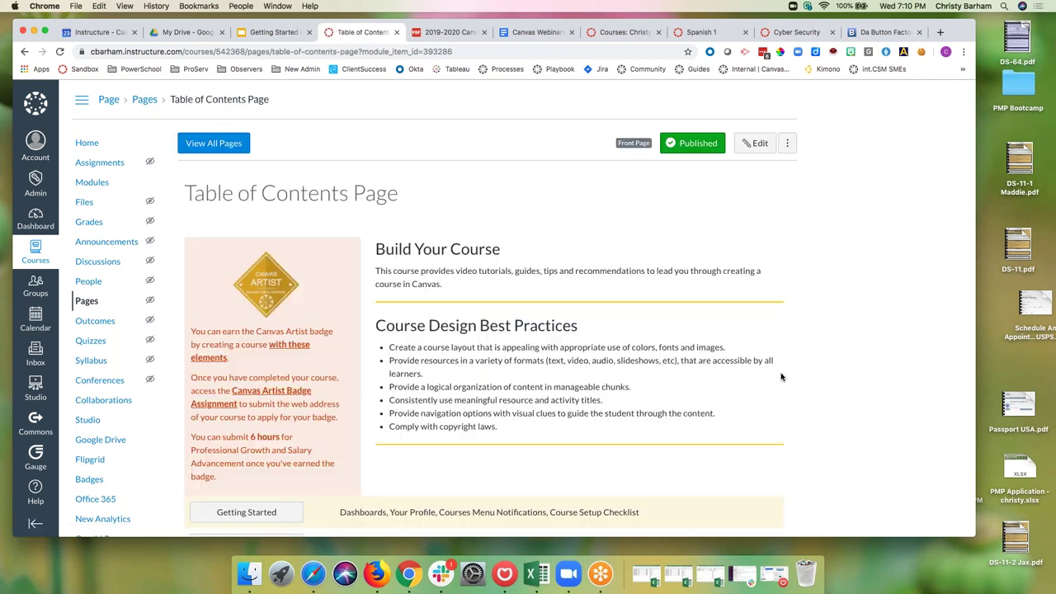
scroll(781, 377, down, 5)
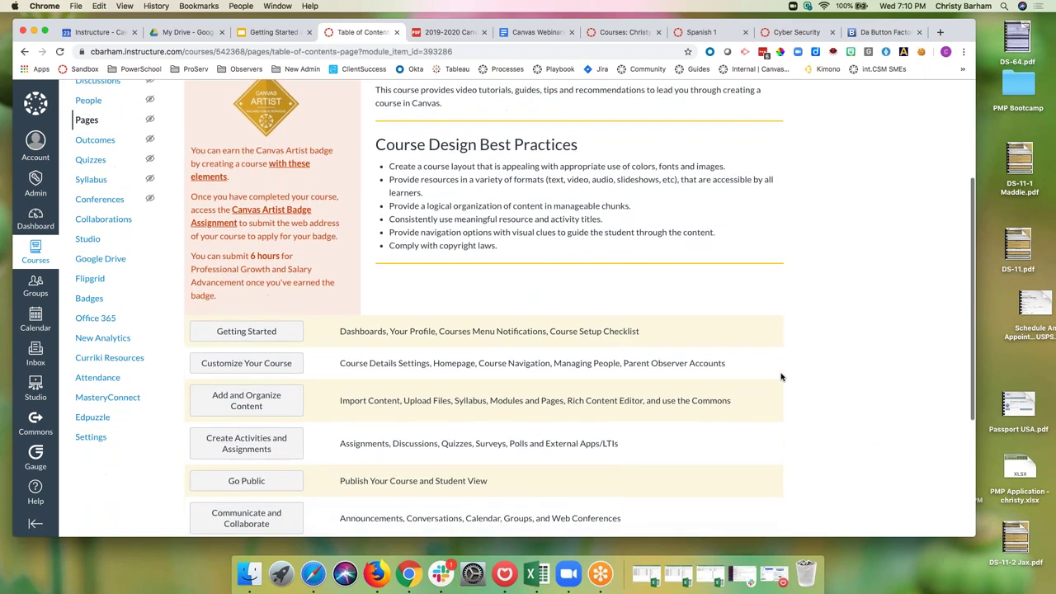
scroll(781, 377, down, 3)
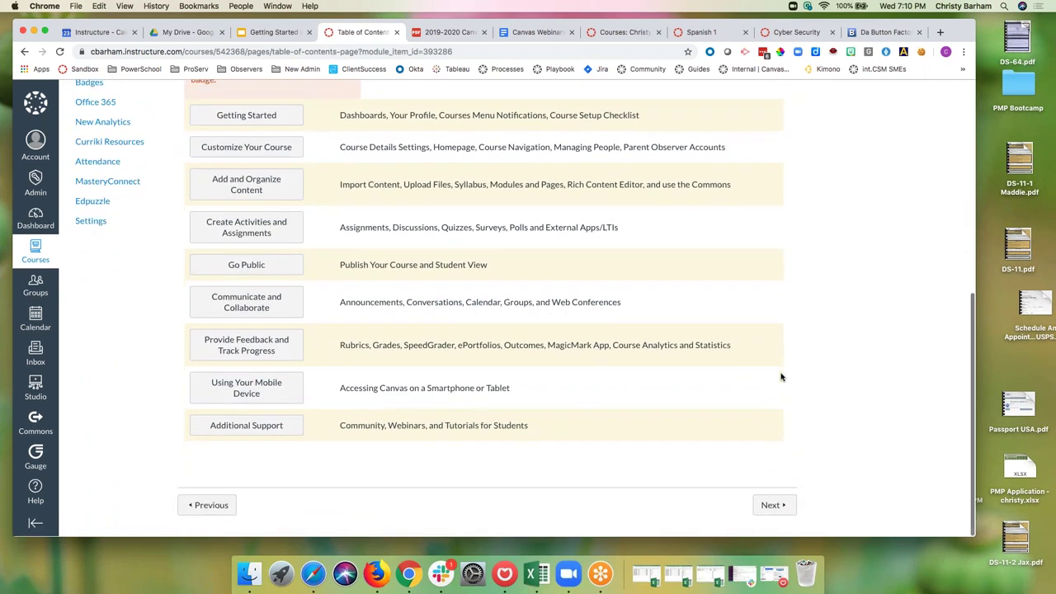
scroll(781, 377, up, 1)
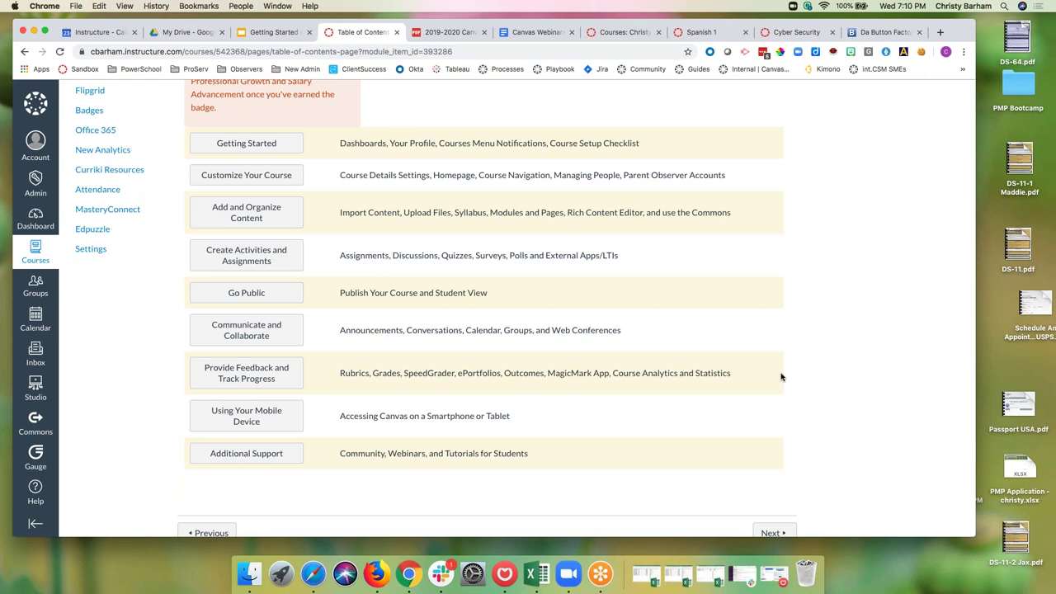
scroll(781, 377, up, 10)
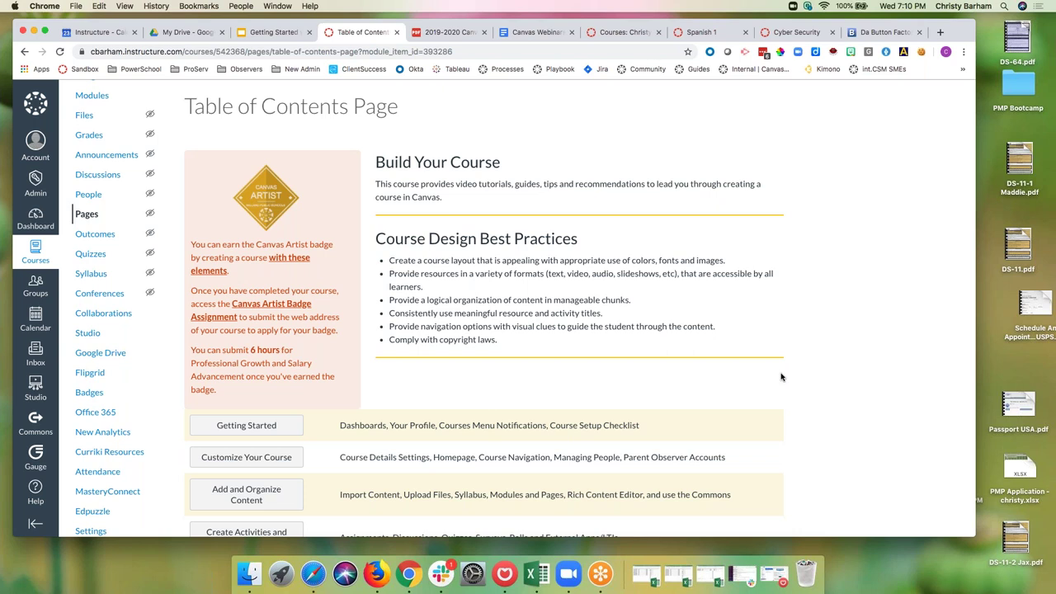
scroll(781, 377, down, 3)
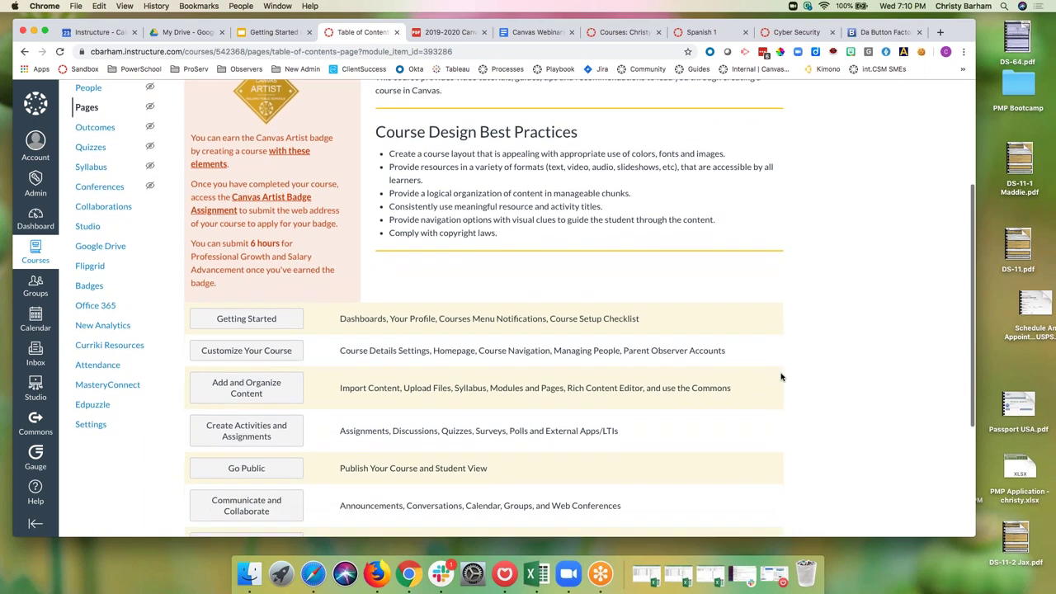
scroll(781, 377, down, 4)
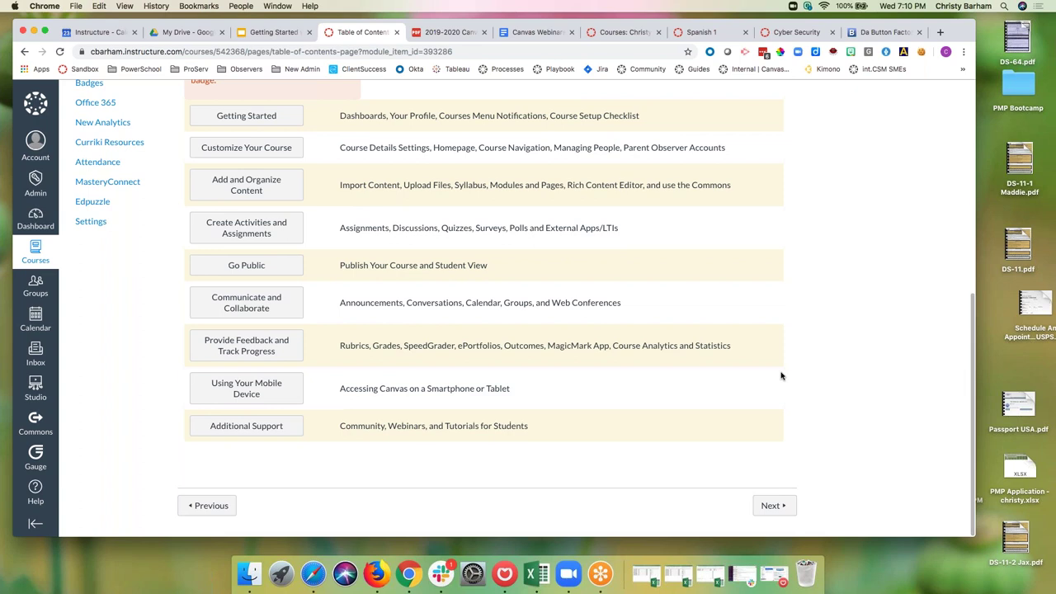
scroll(781, 375, up, 5)
scroll(781, 376, up, 4)
scroll(781, 375, down, 3)
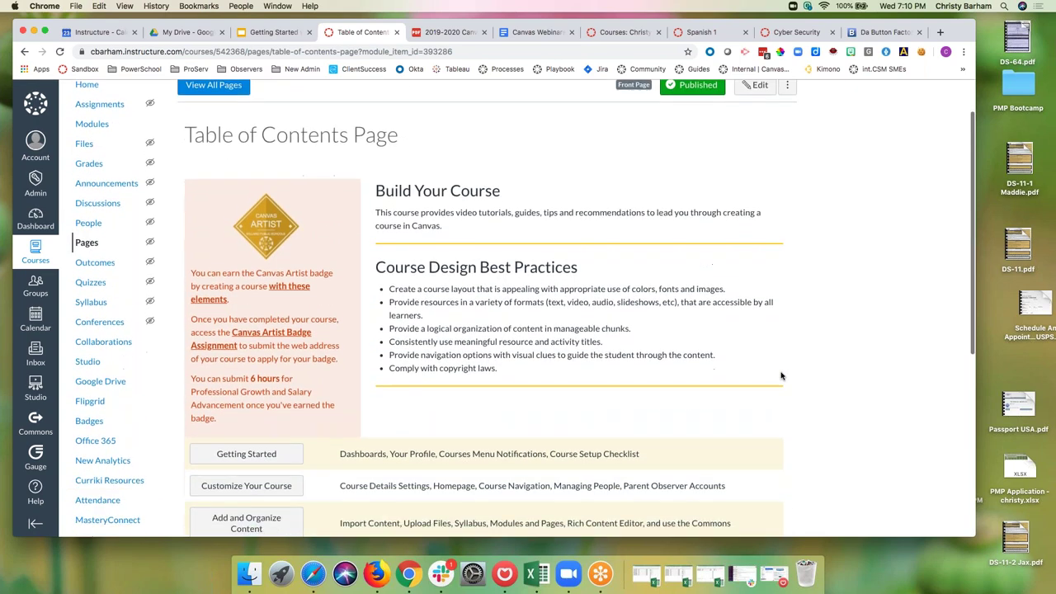
scroll(781, 376, down, 2)
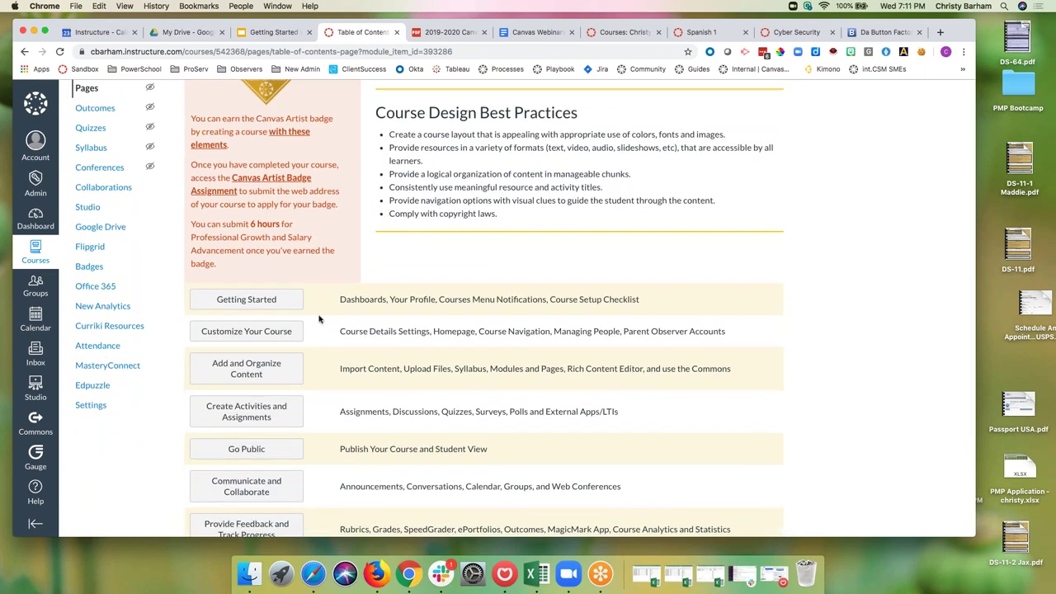
scroll(272, 329, down, 4)
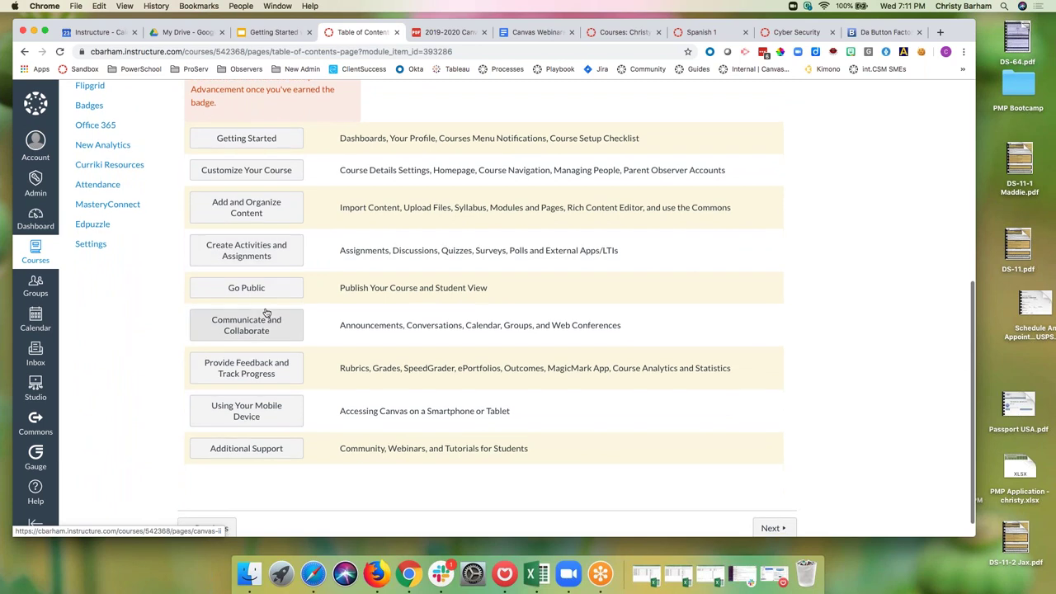
scroll(277, 320, up, 3)
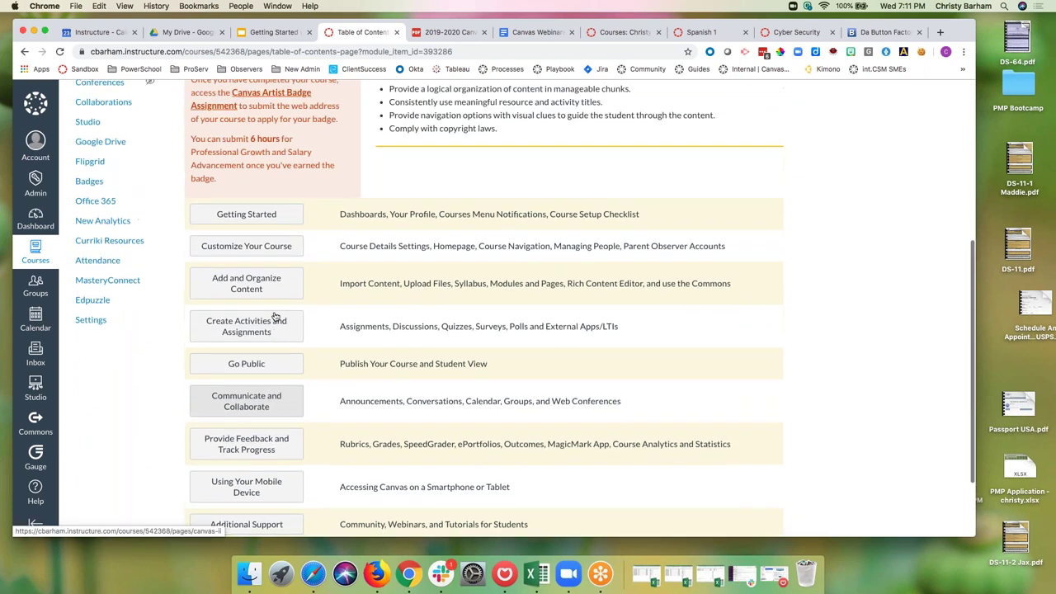
scroll(276, 318, down, 3)
scroll(276, 317, down, 1)
Step: Go to the Daily Homework Page and examine how the homework is laid out by weekday and class period
click(774, 505)
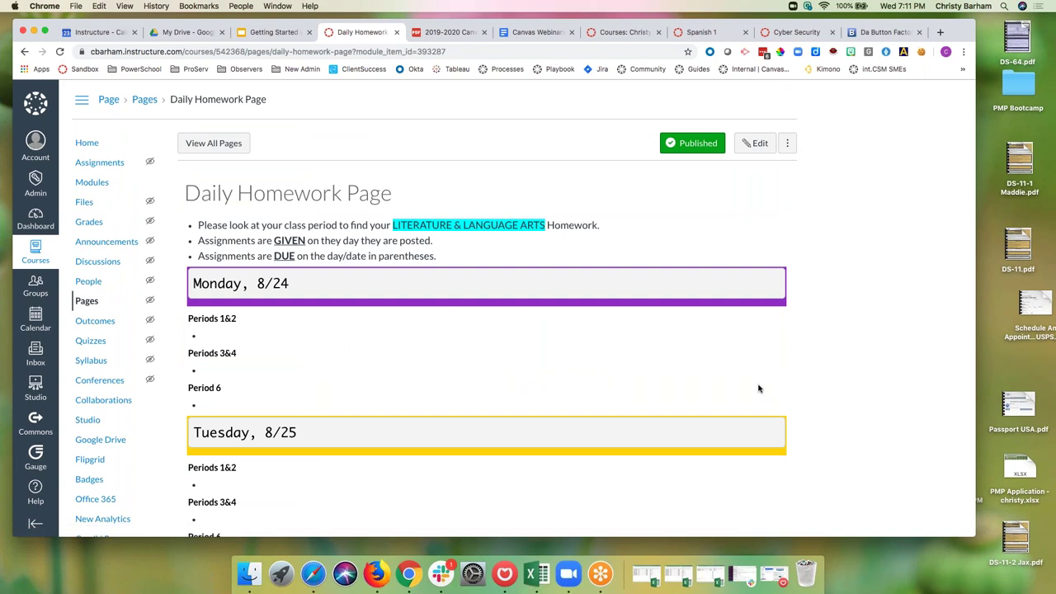
scroll(759, 388, down, 1)
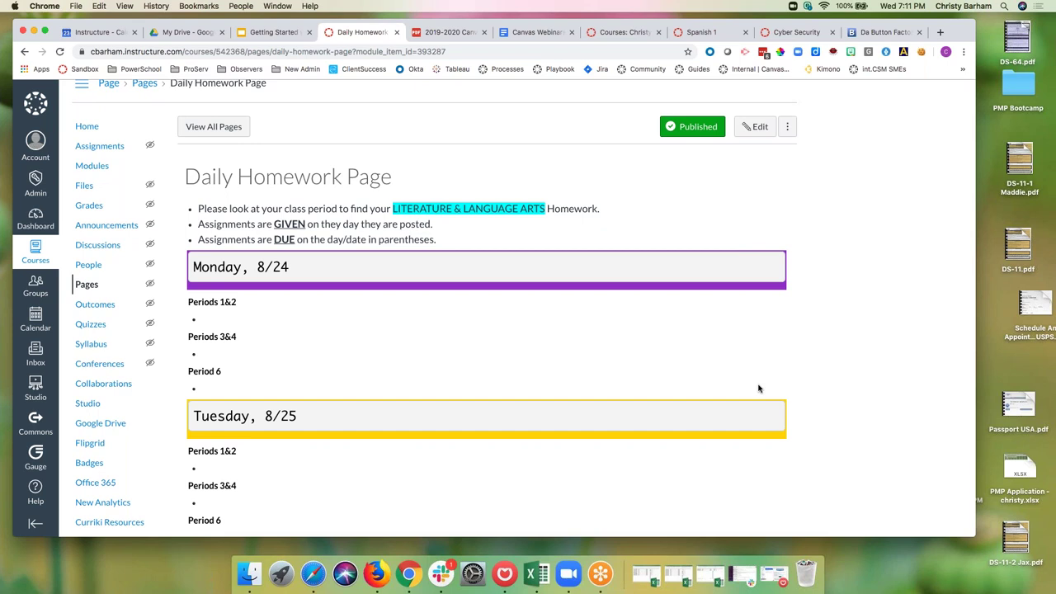
scroll(759, 388, down, 1)
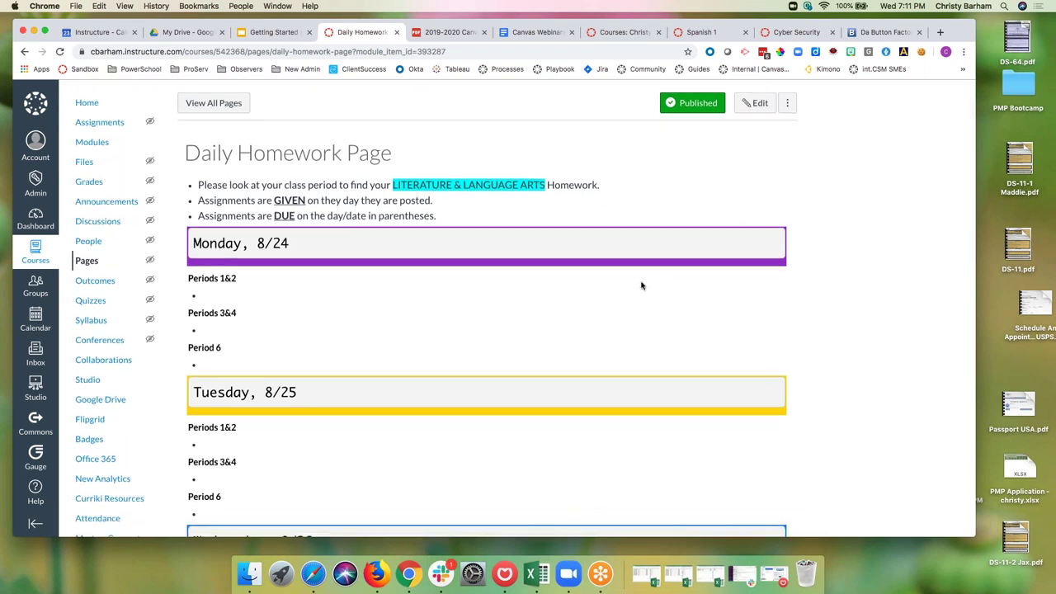
scroll(640, 285, down, 1)
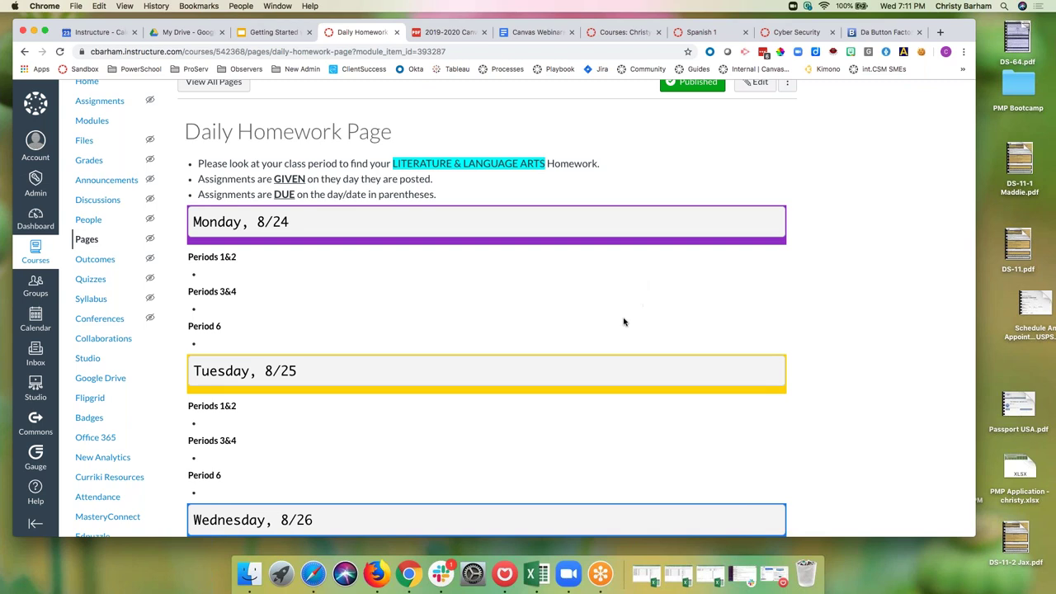
scroll(608, 337, down, 5)
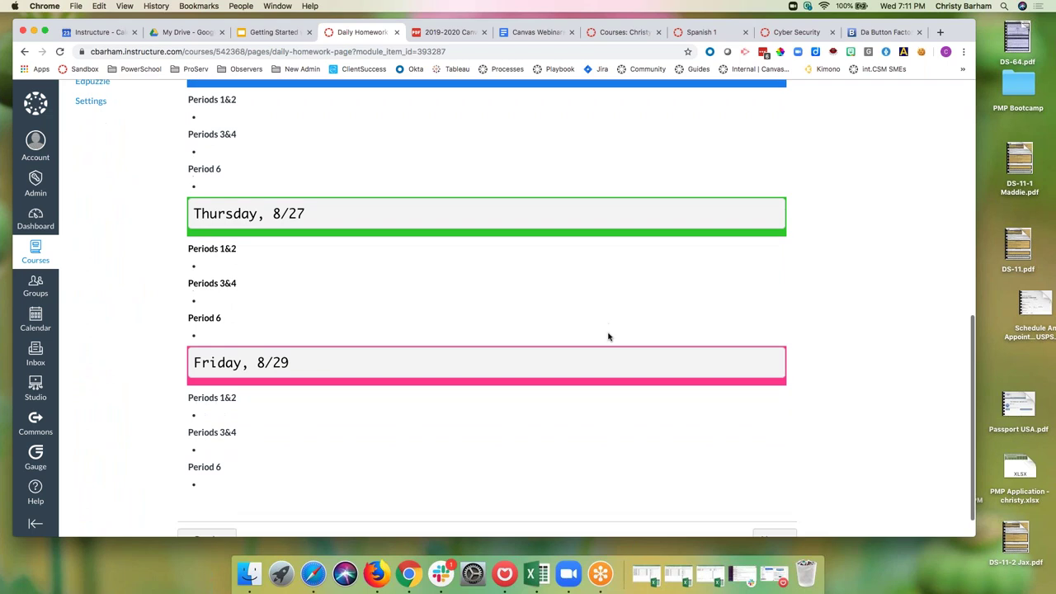
scroll(608, 337, up, 2)
scroll(608, 337, up, 5)
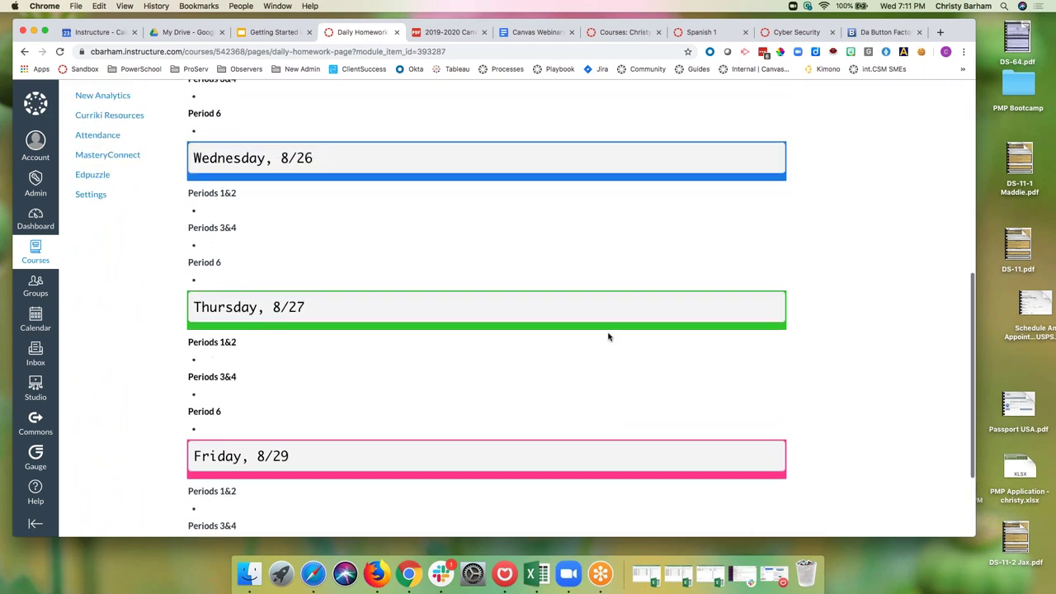
scroll(608, 337, up, 1)
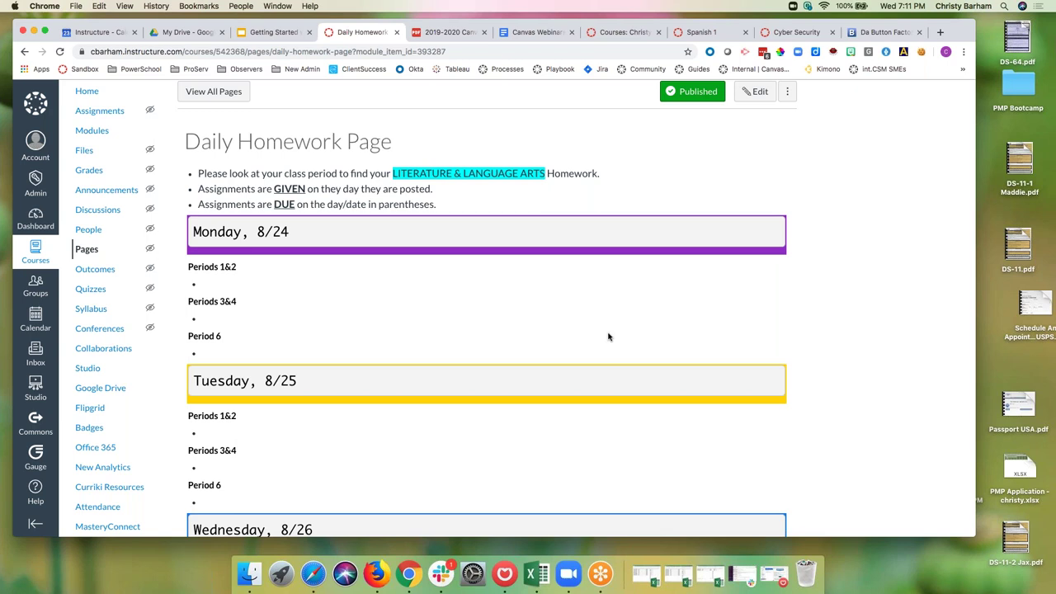
scroll(608, 336, down, 10)
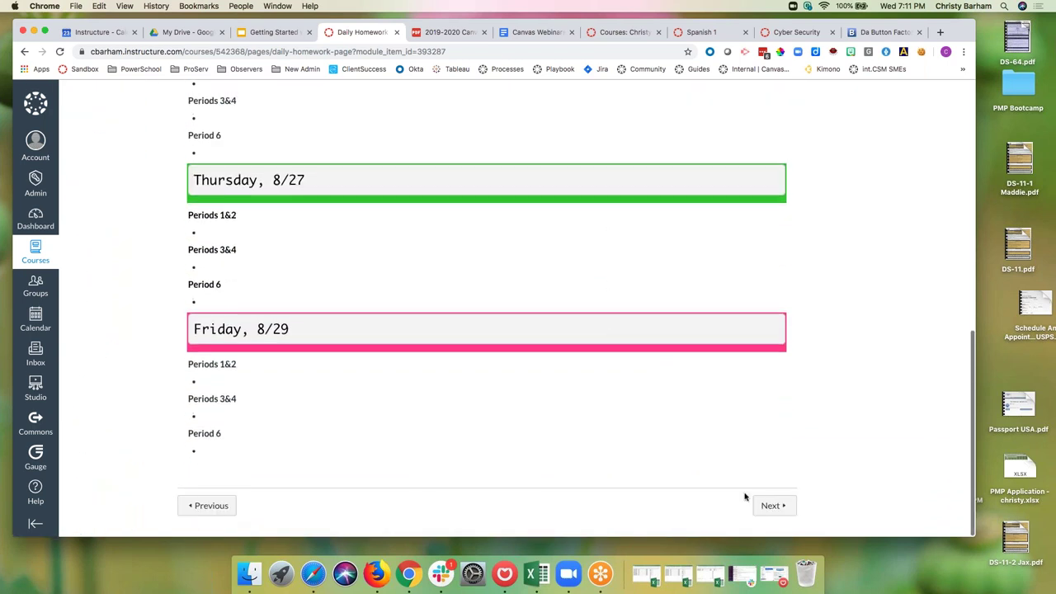
Step: Go to the Week of Feb 29th page and examine how the Monday to Wednesday assignments and links are laid out
click(764, 509)
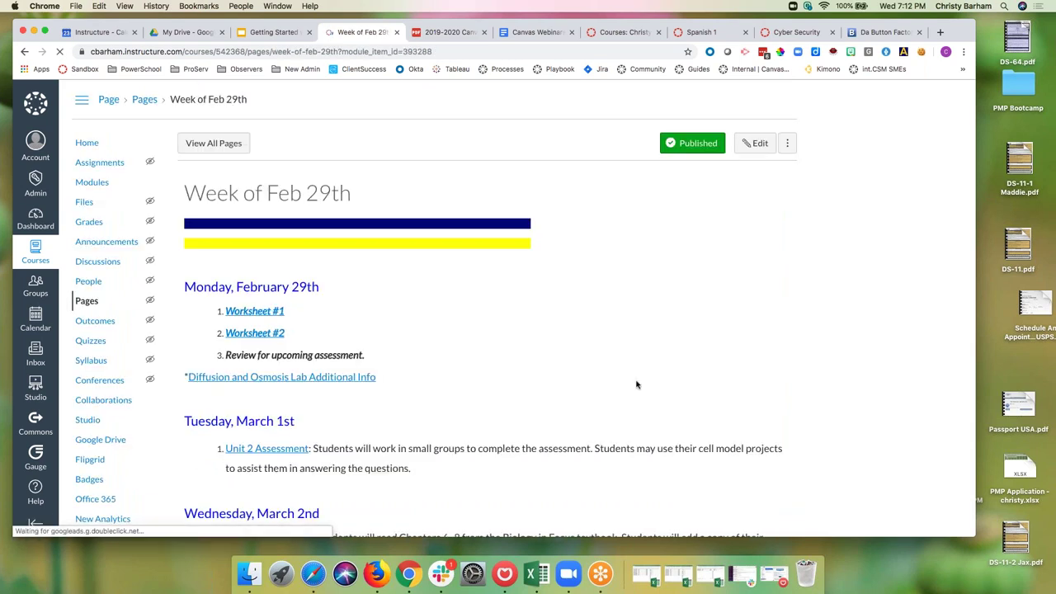
scroll(636, 384, down, 1)
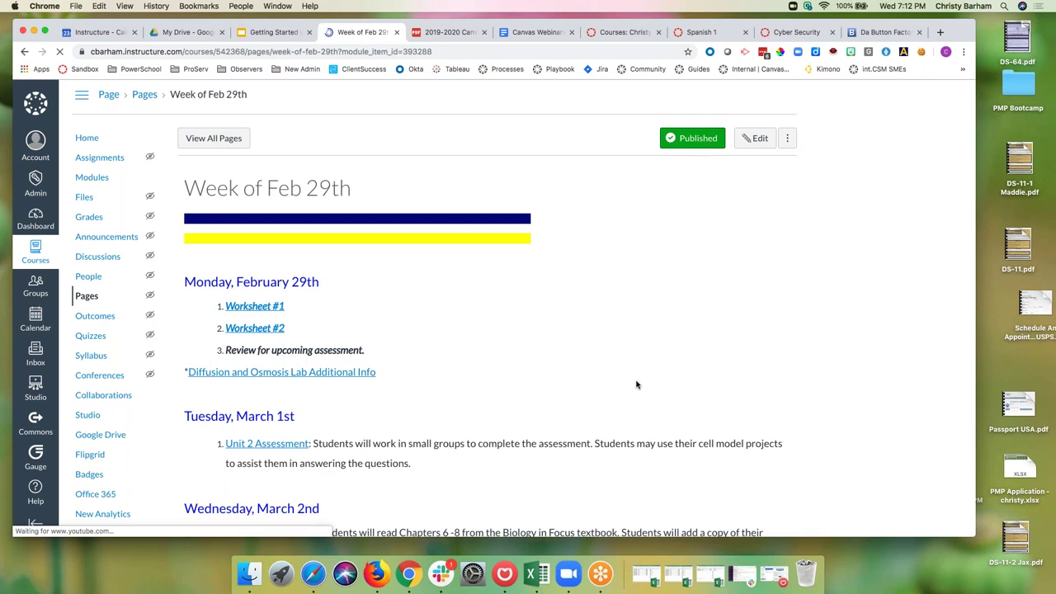
scroll(636, 385, down, 1)
scroll(387, 292, up, 2)
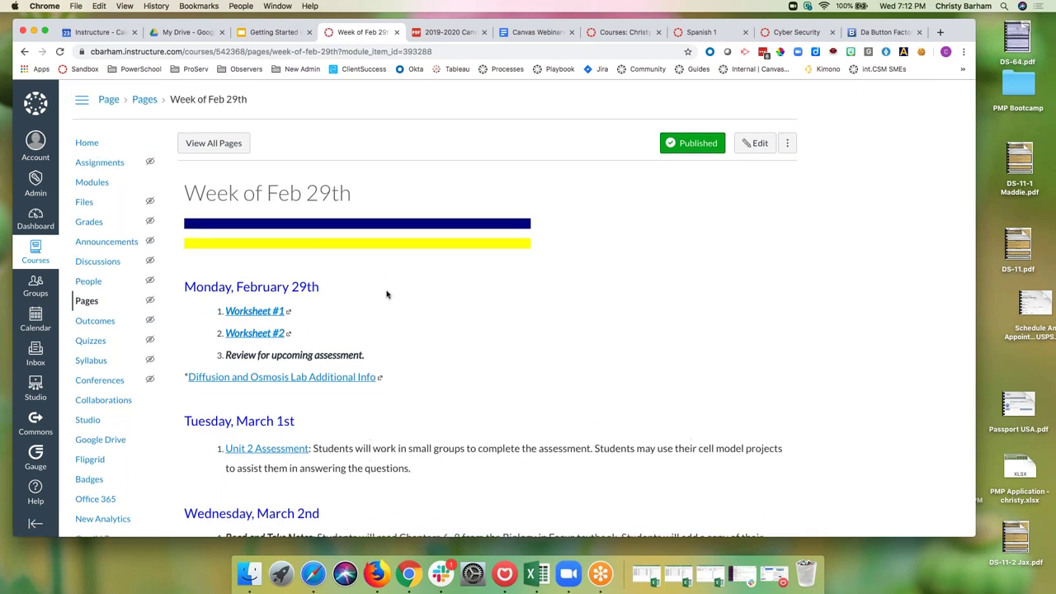
scroll(379, 317, down, 10)
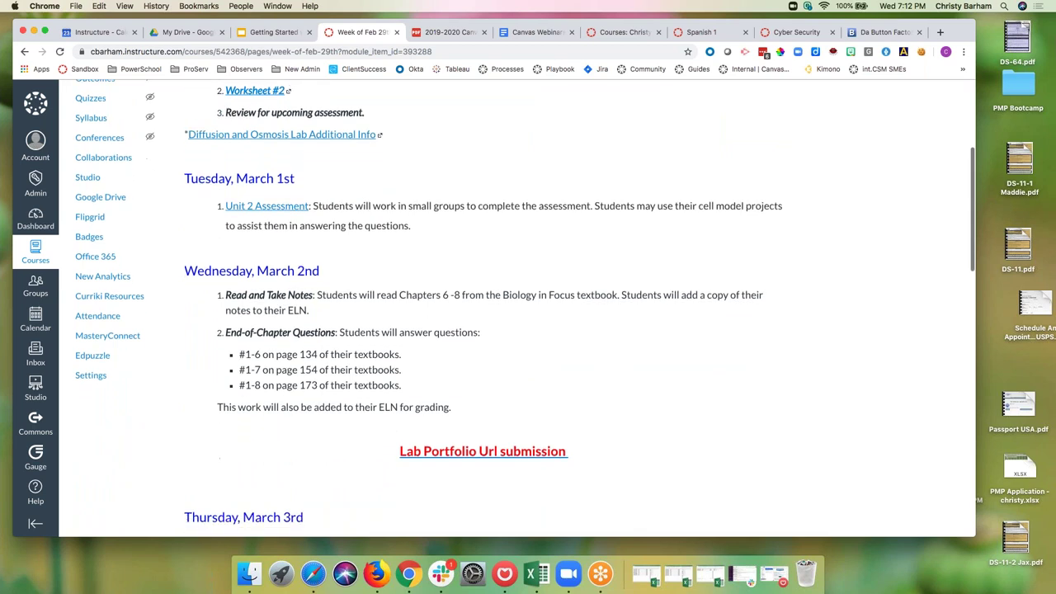
scroll(381, 312, down, 1)
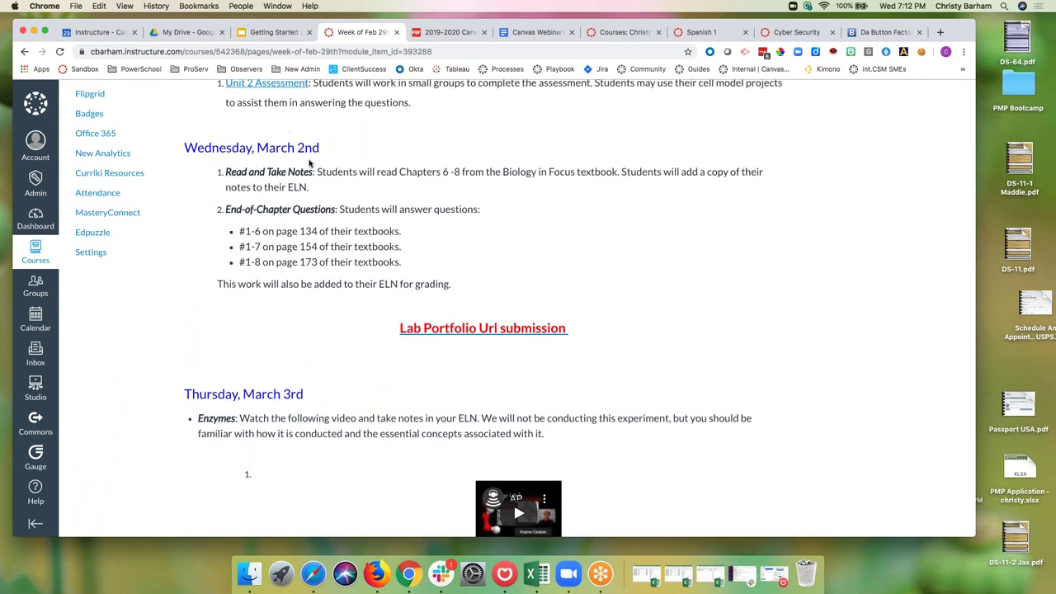
scroll(309, 163, up, 10)
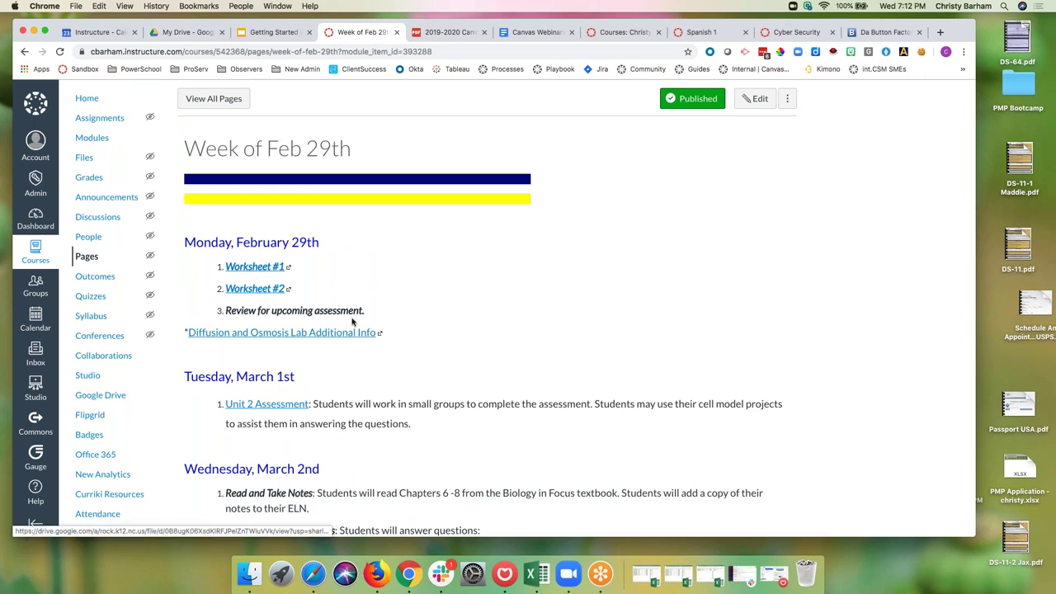
scroll(354, 323, down, 6)
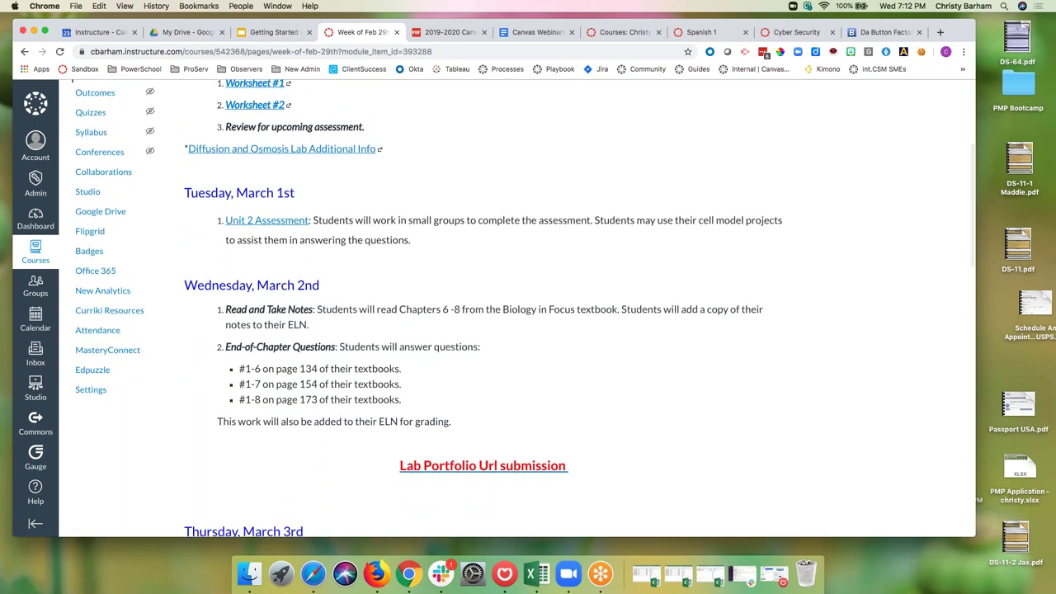
scroll(303, 253, down, 4)
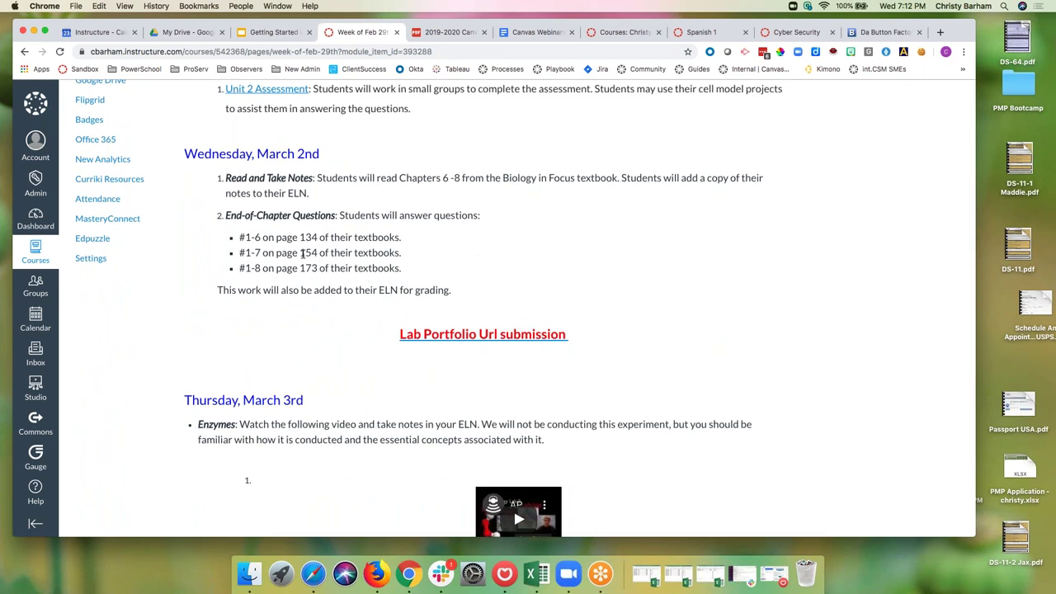
scroll(302, 253, down, 3)
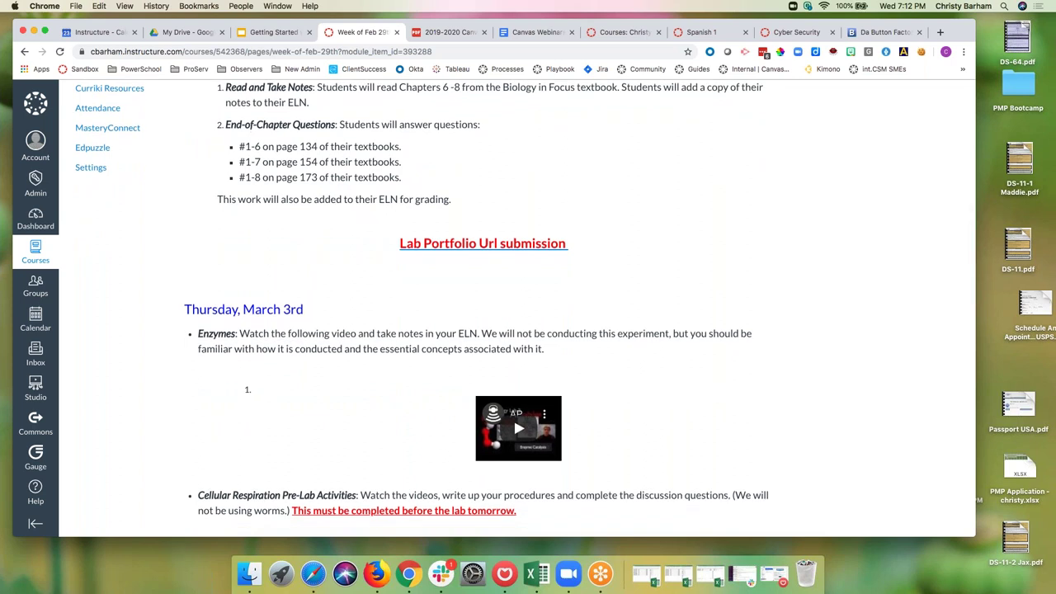
Step: Examine the embedded videos and links for Thursday, Friday and Weekend Homework on the Week of Feb 29th page
scroll(524, 309, down, 3)
scroll(524, 232, down, 3)
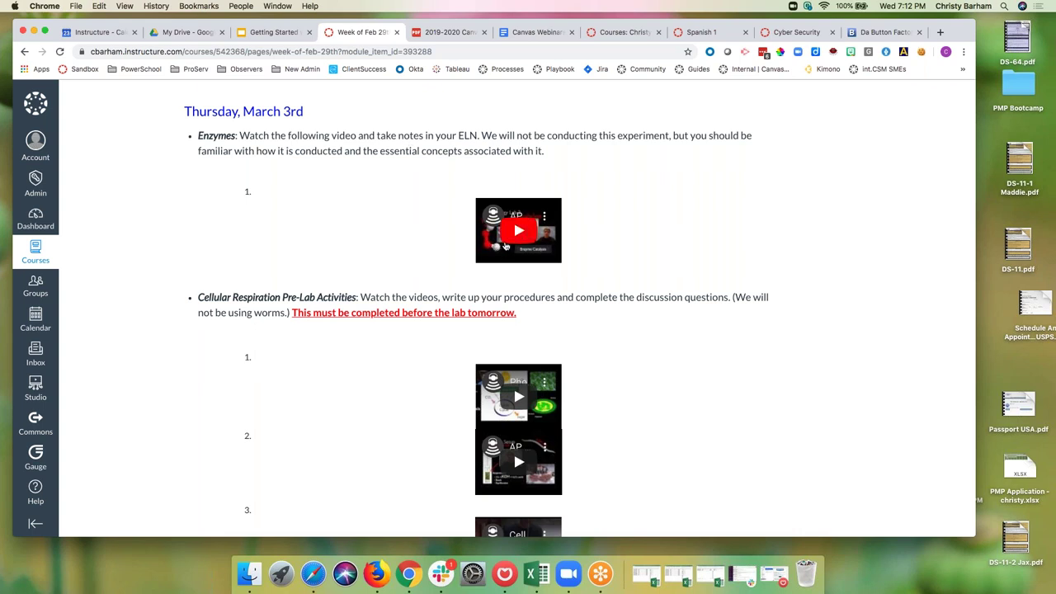
scroll(462, 257, down, 2)
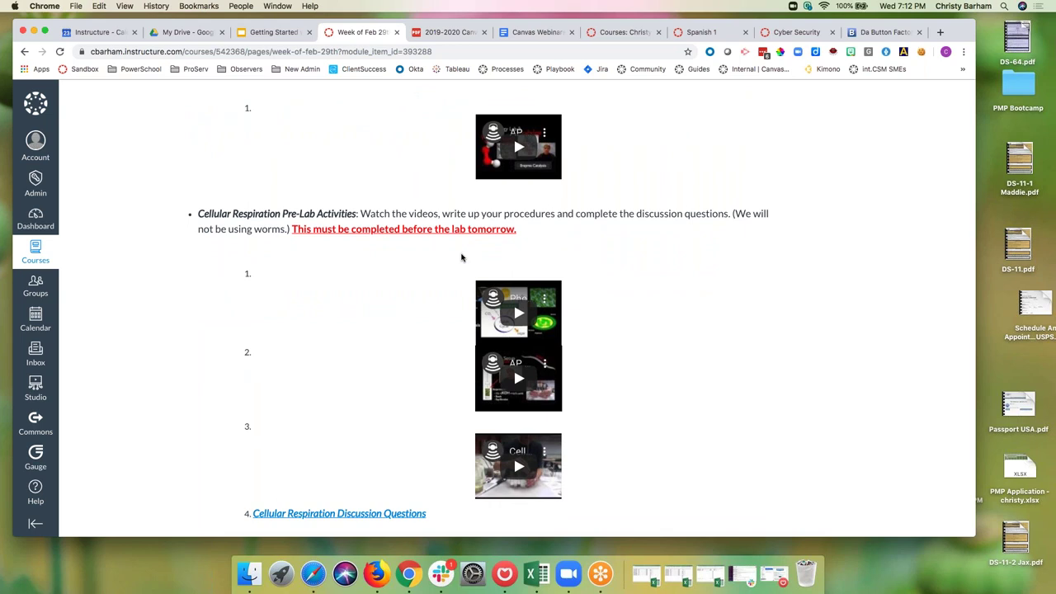
scroll(462, 257, down, 5)
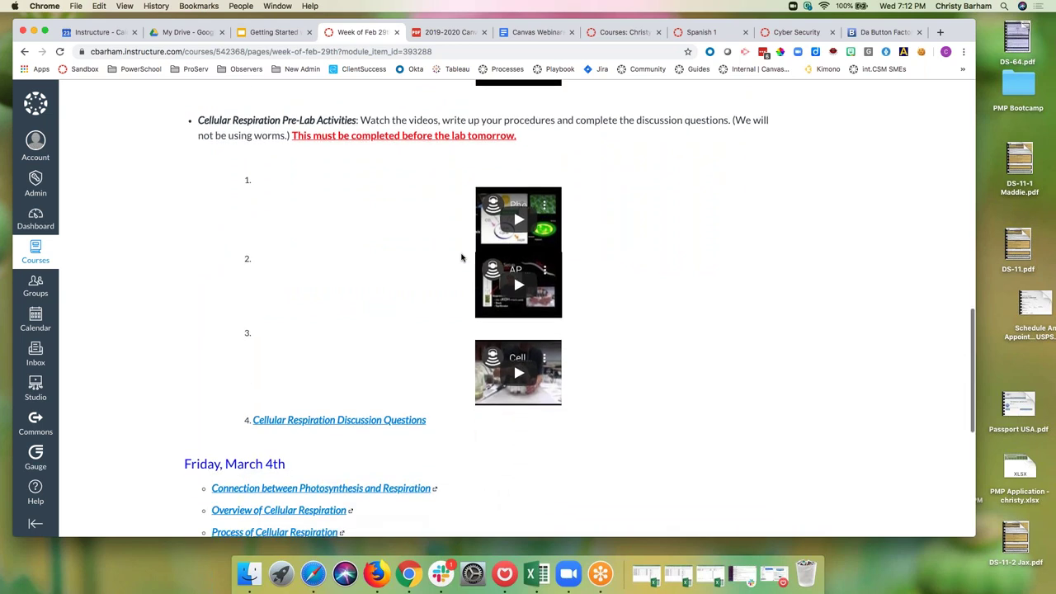
scroll(461, 258, down, 5)
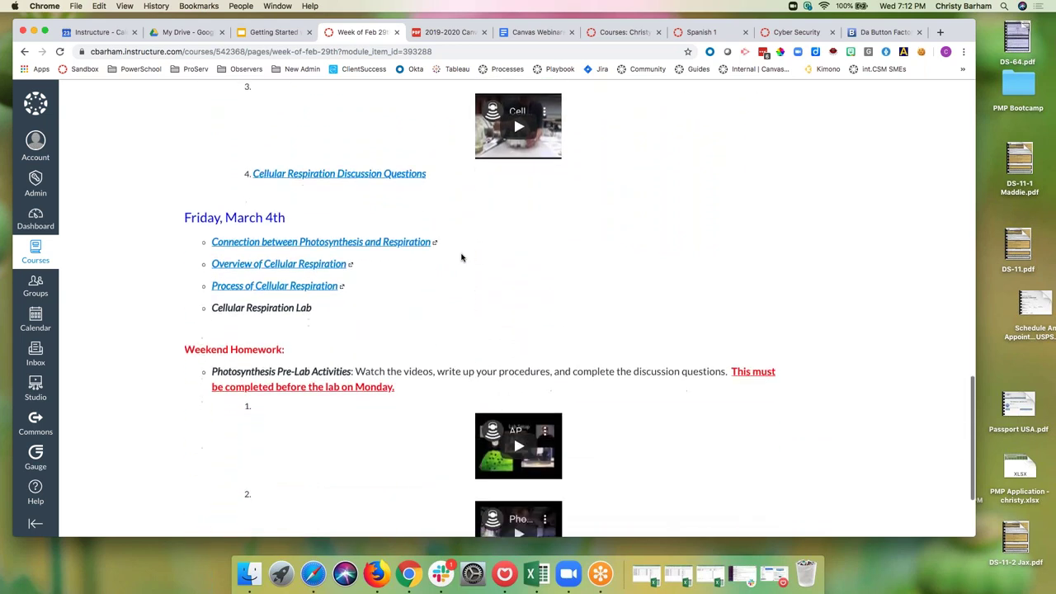
scroll(461, 257, down, 3)
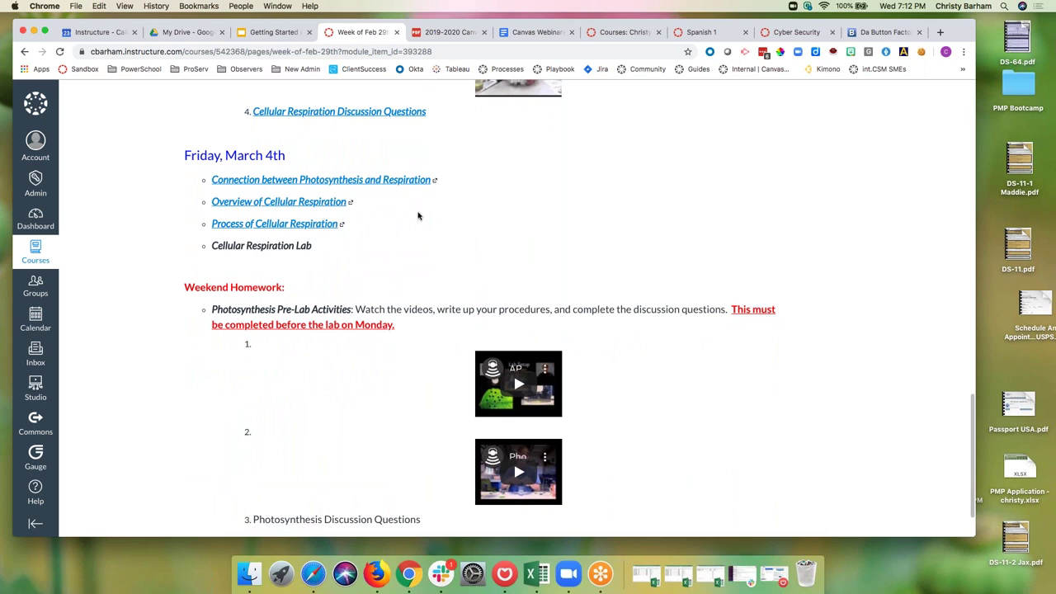
scroll(415, 231, down, 3)
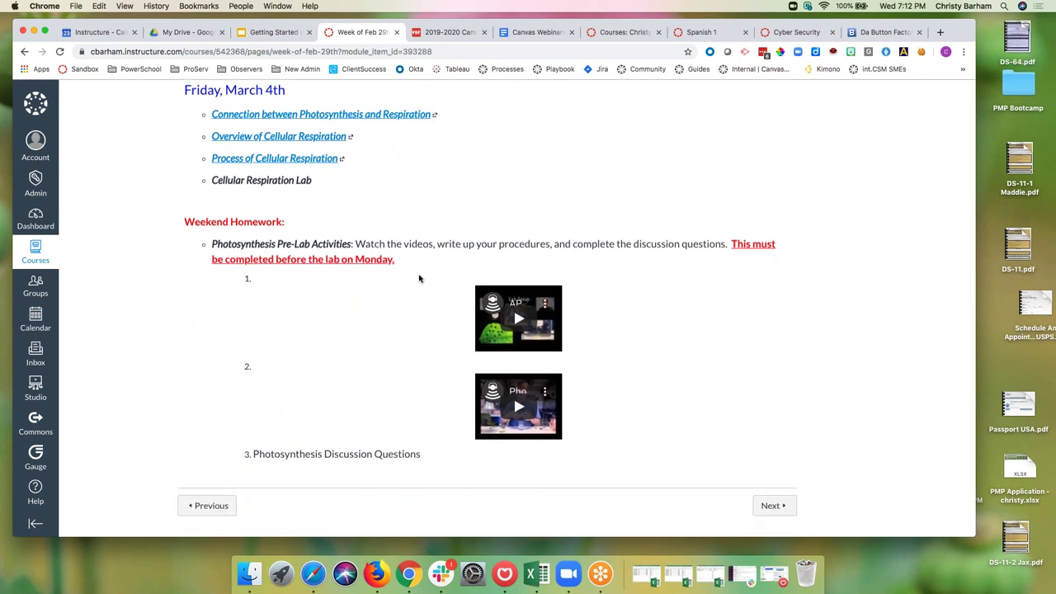
scroll(415, 285, up, 10)
scroll(414, 286, up, 10)
Step: Go to the Everyday Canvas Resources page and examine its banner and the layout of topic links paired with pictures
scroll(415, 286, down, 20)
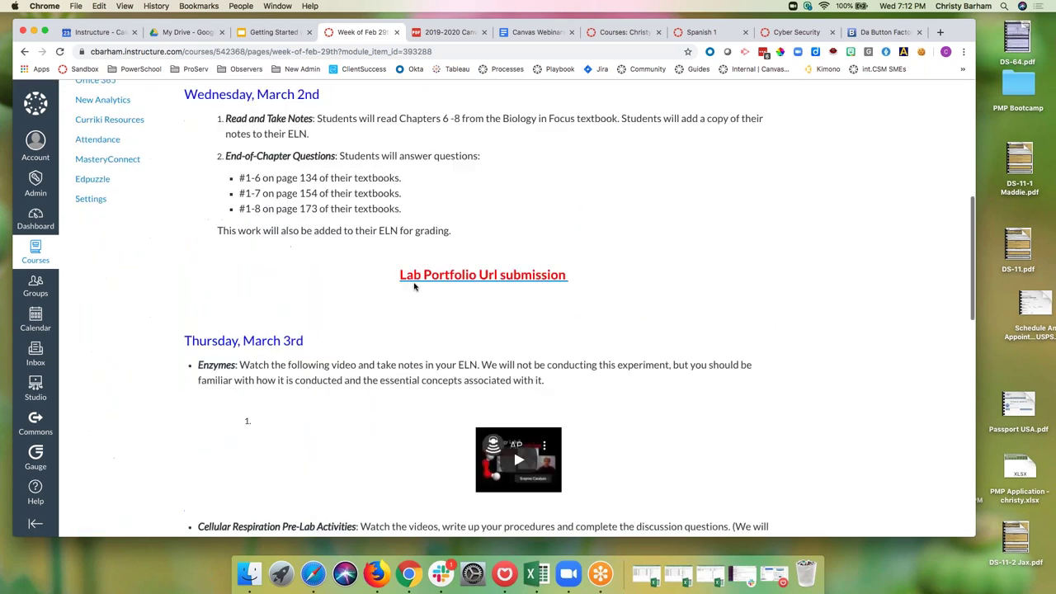
click(762, 501)
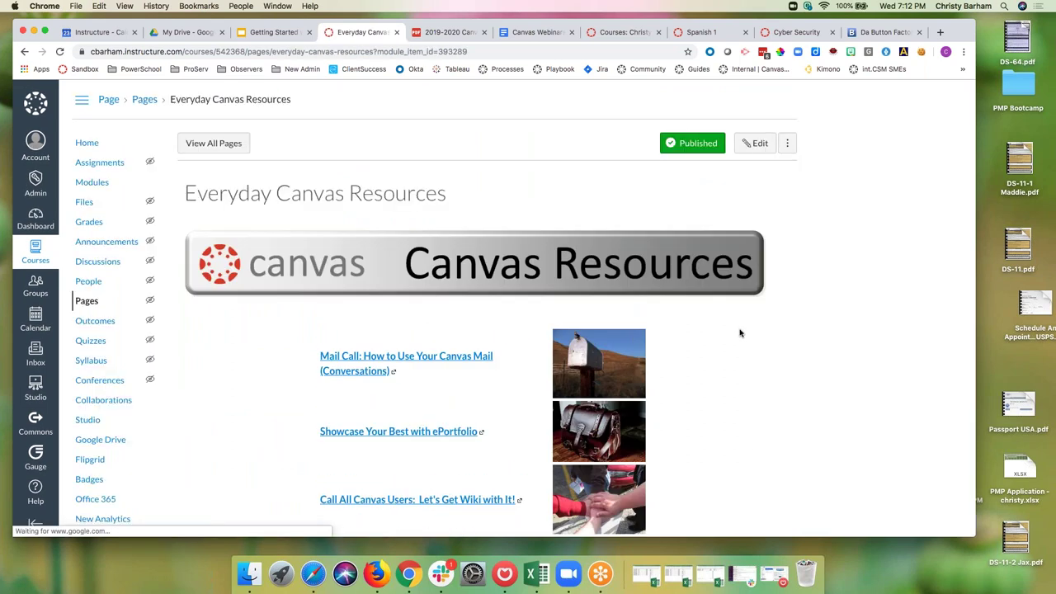
scroll(740, 333, down, 2)
scroll(740, 333, down, 1)
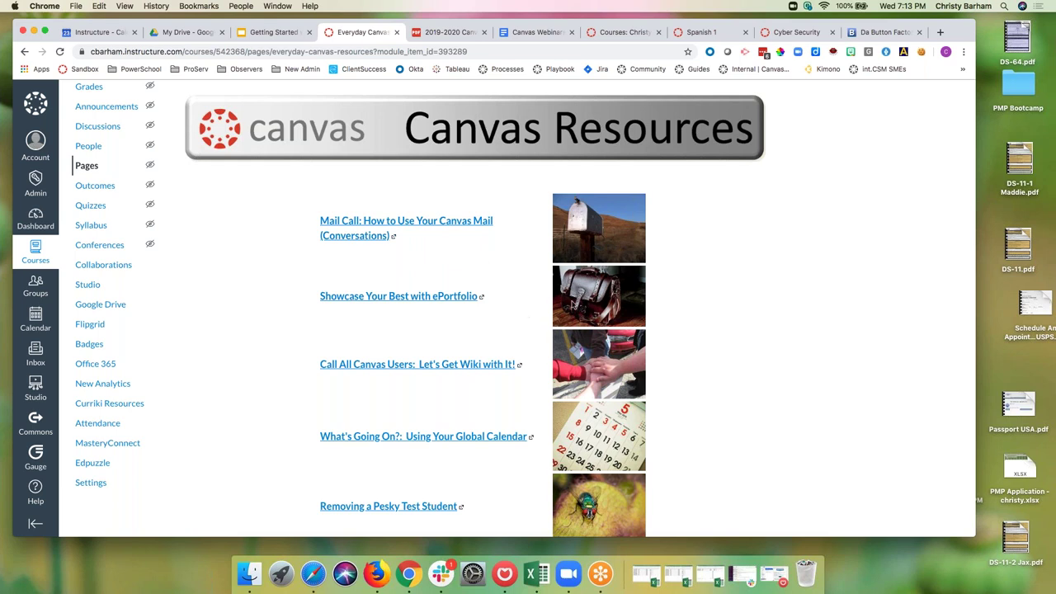
scroll(518, 364, down, 1)
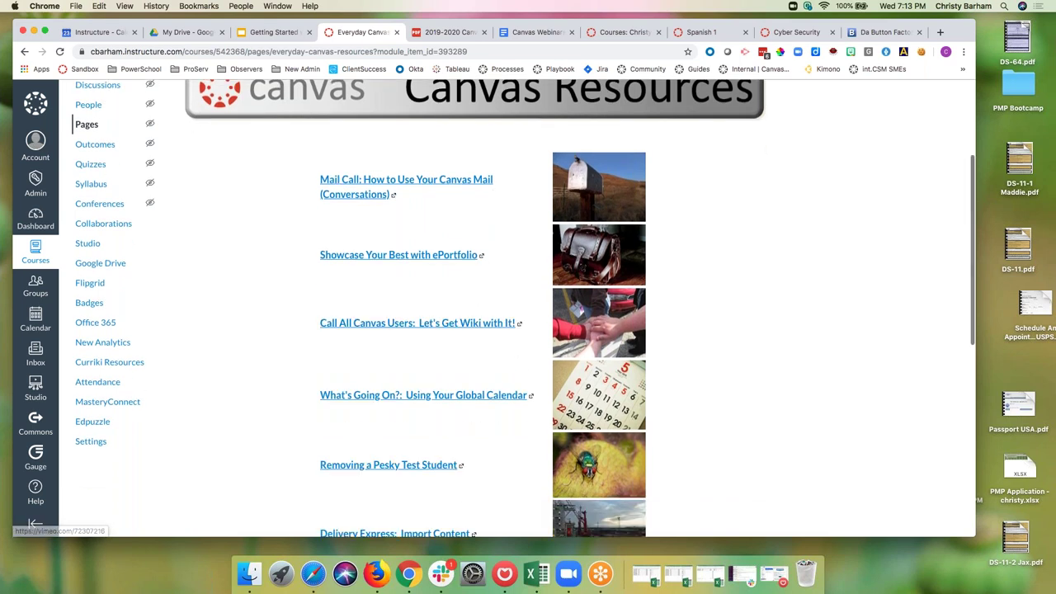
scroll(459, 369, up, 1)
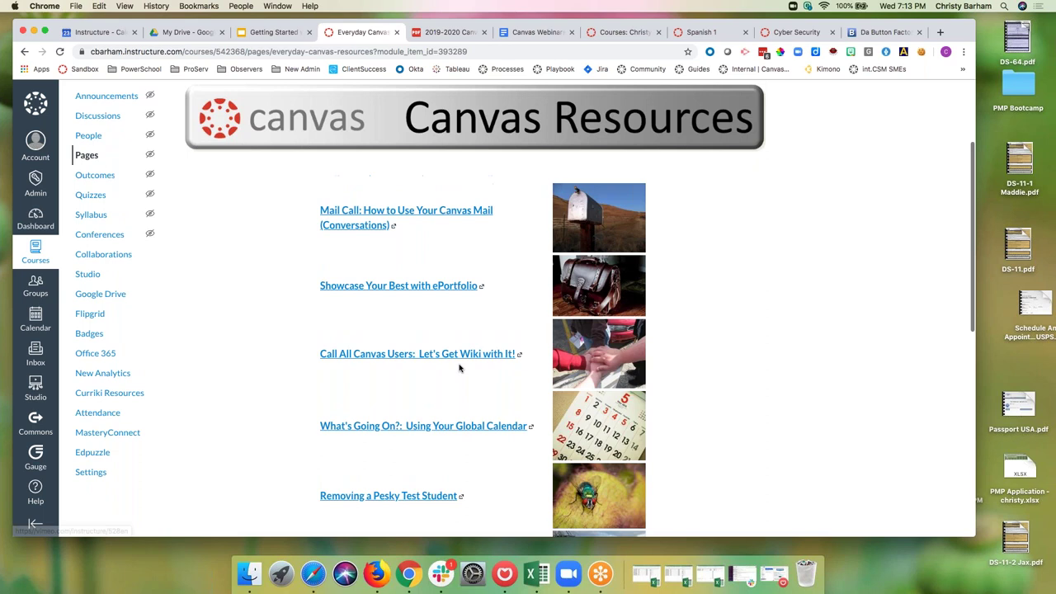
scroll(459, 369, up, 4)
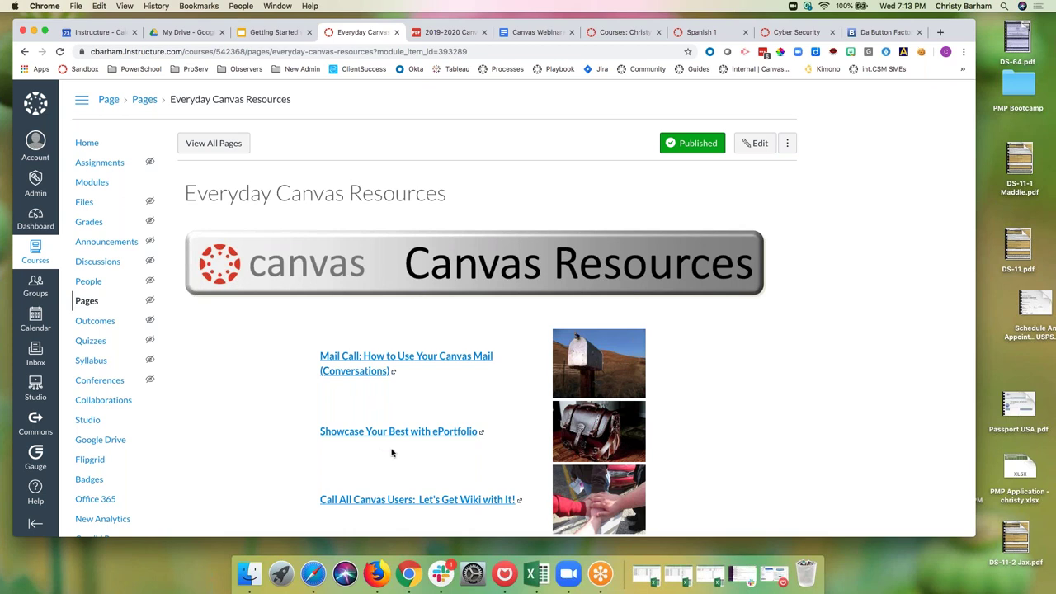
Step: Look through the full list of Canvas resource links down to the Home, Lodge and Ski Patrol navigation buttons
scroll(393, 470, down, 3)
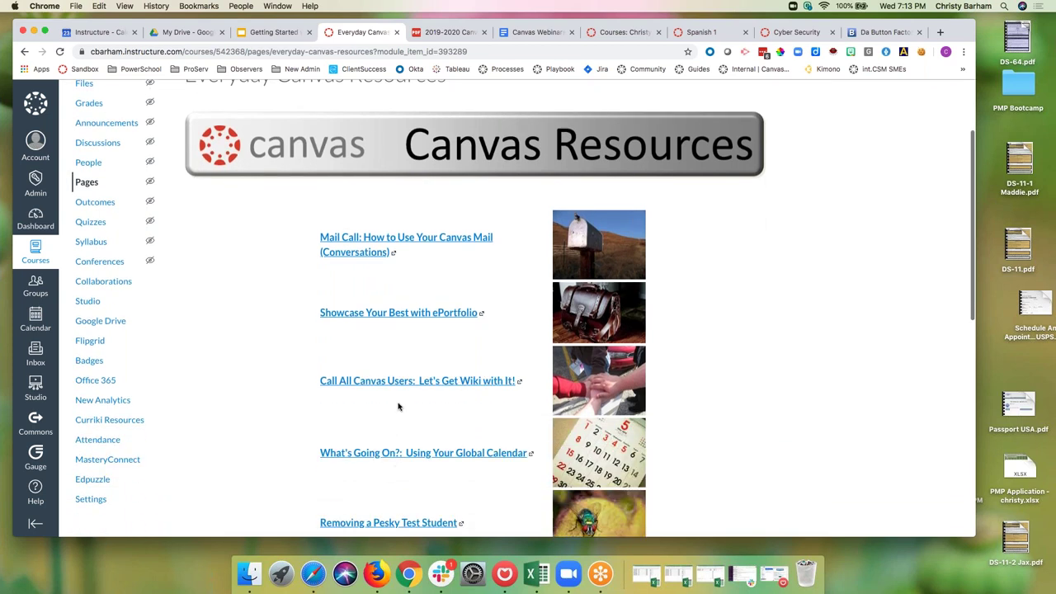
scroll(478, 395, down, 5)
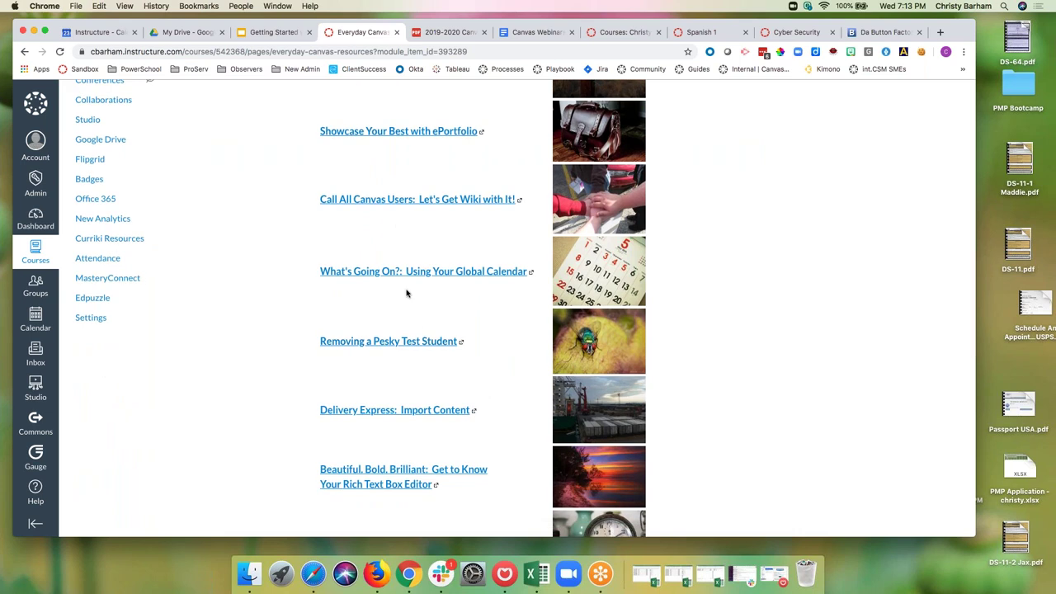
scroll(406, 293, up, 2)
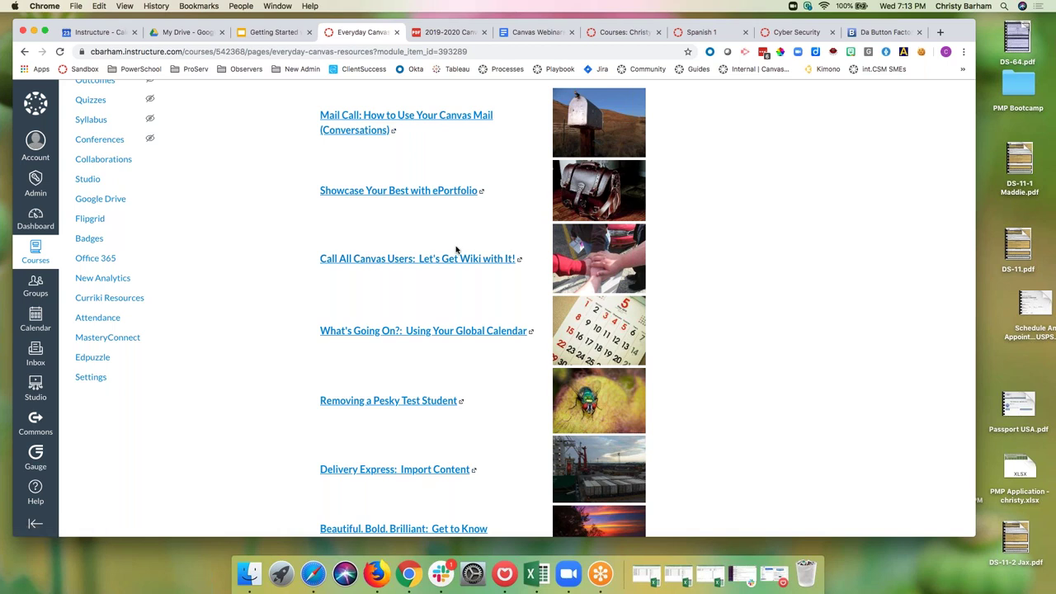
scroll(456, 249, up, 3)
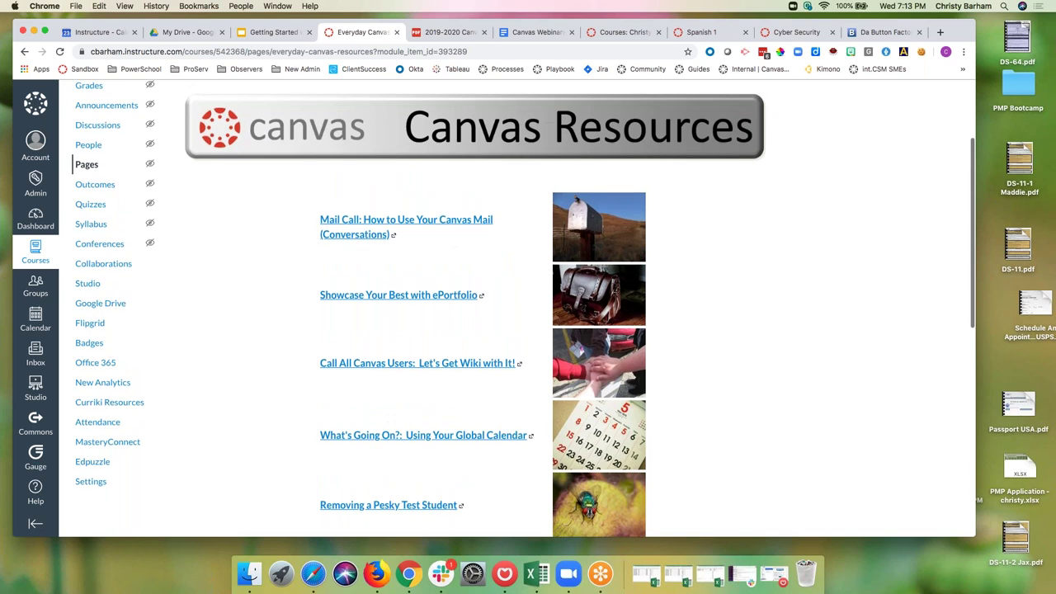
scroll(492, 421, down, 10)
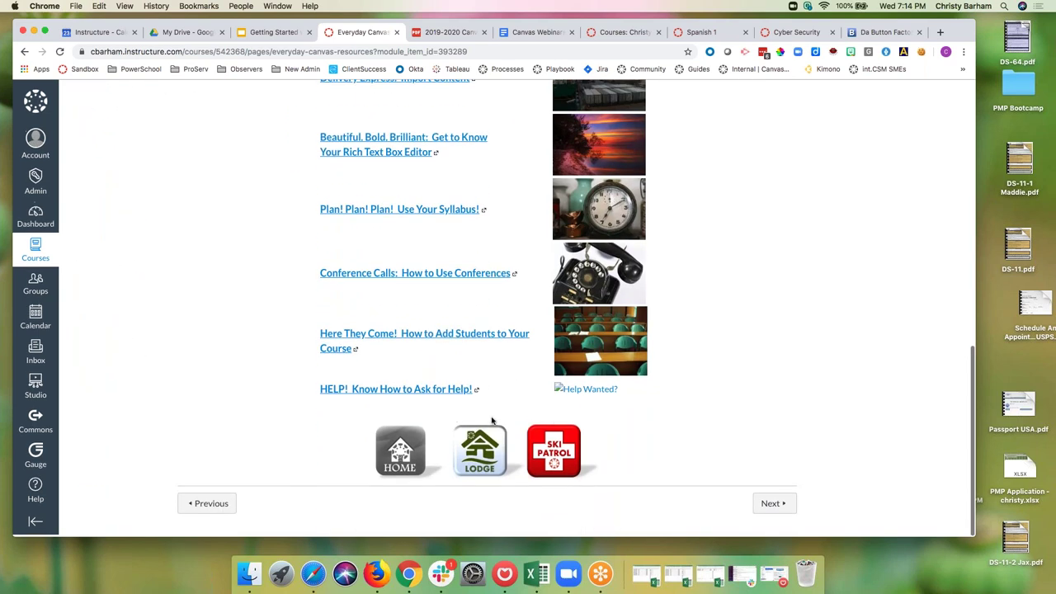
Step: Go to the Principles of Online Pedagogy page and view the Community, Presence, Accessibility, Ethics and Feedback sections, then return to Engagement
click(769, 506)
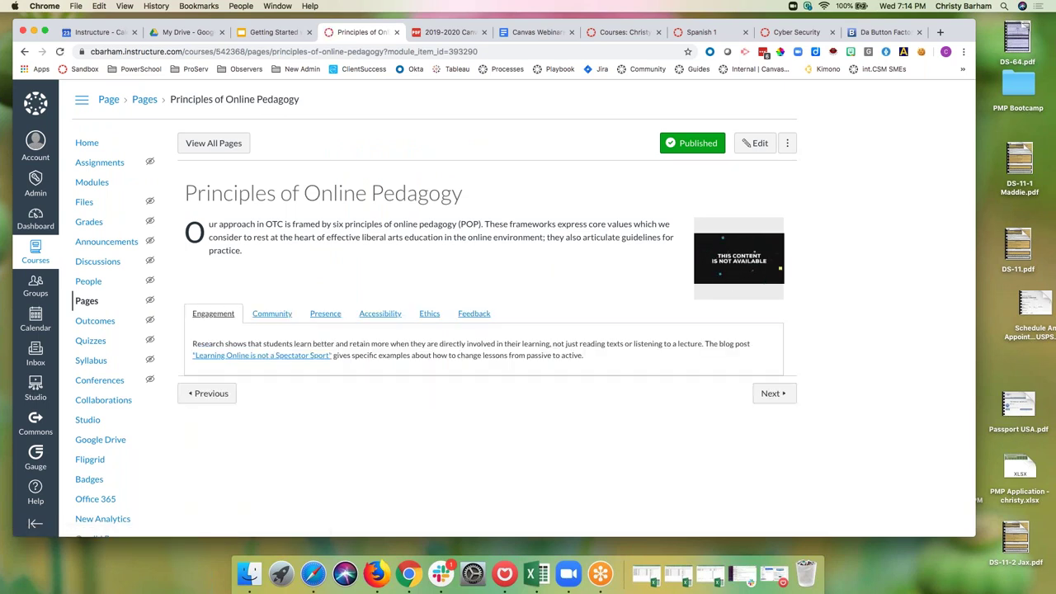
click(273, 314)
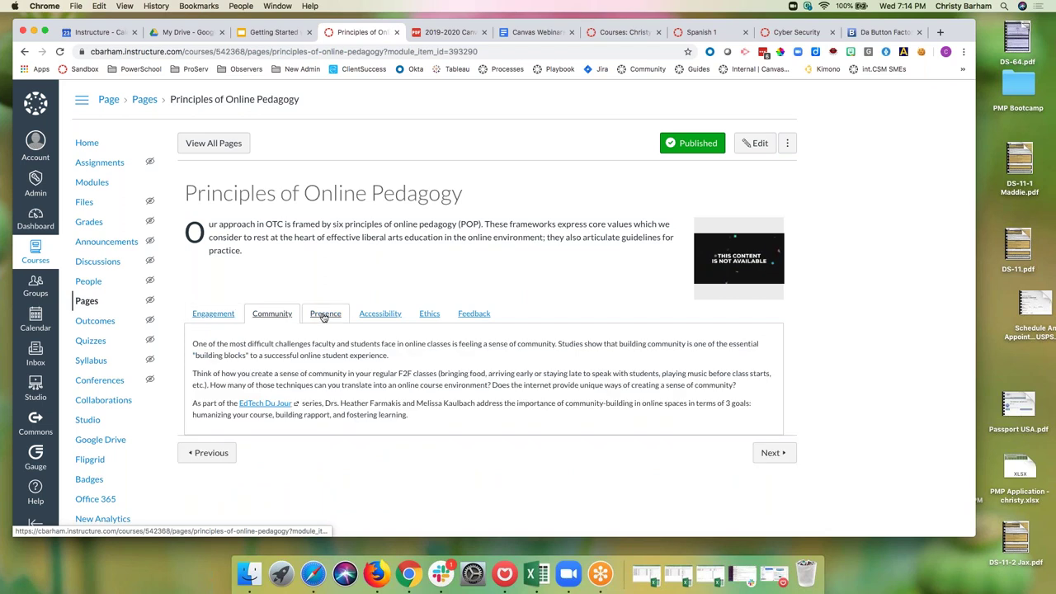
click(325, 315)
click(379, 315)
click(429, 314)
click(474, 314)
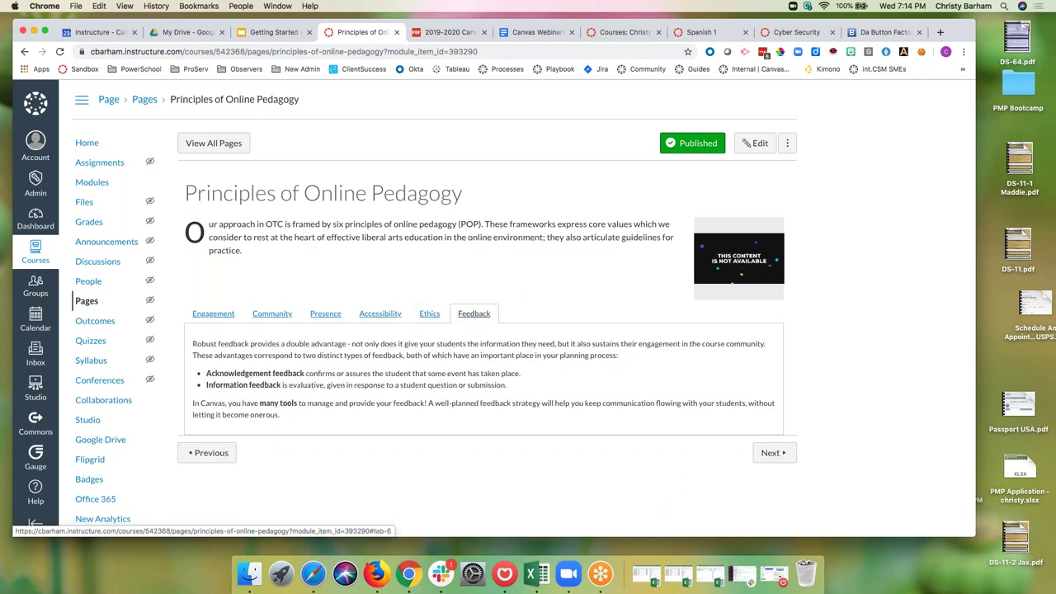
click(213, 314)
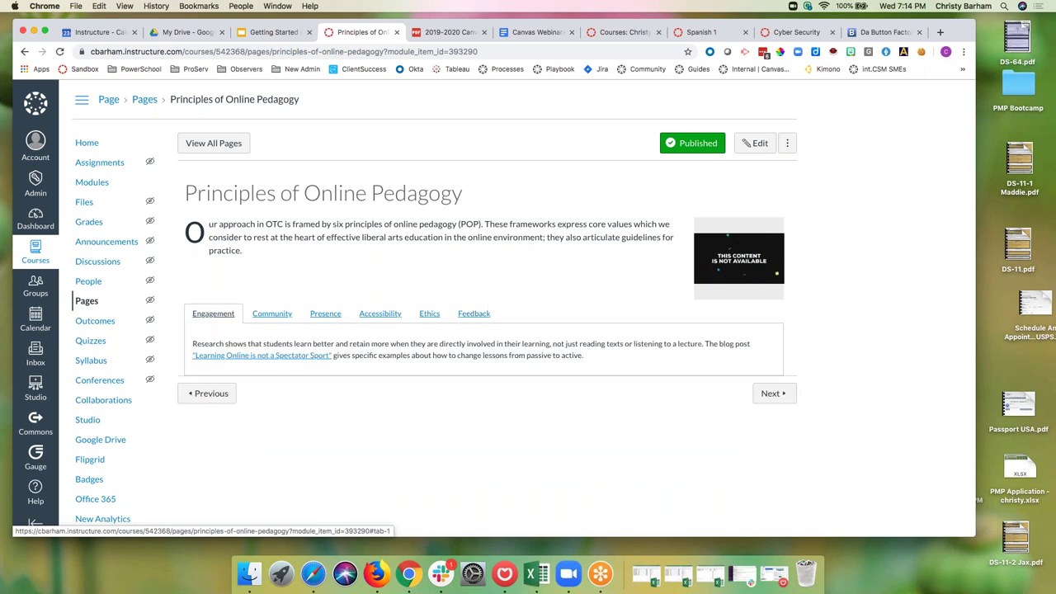
Step: Go through the pedagogy page's sections once more from Community to Feedback and back to Engagement
click(290, 316)
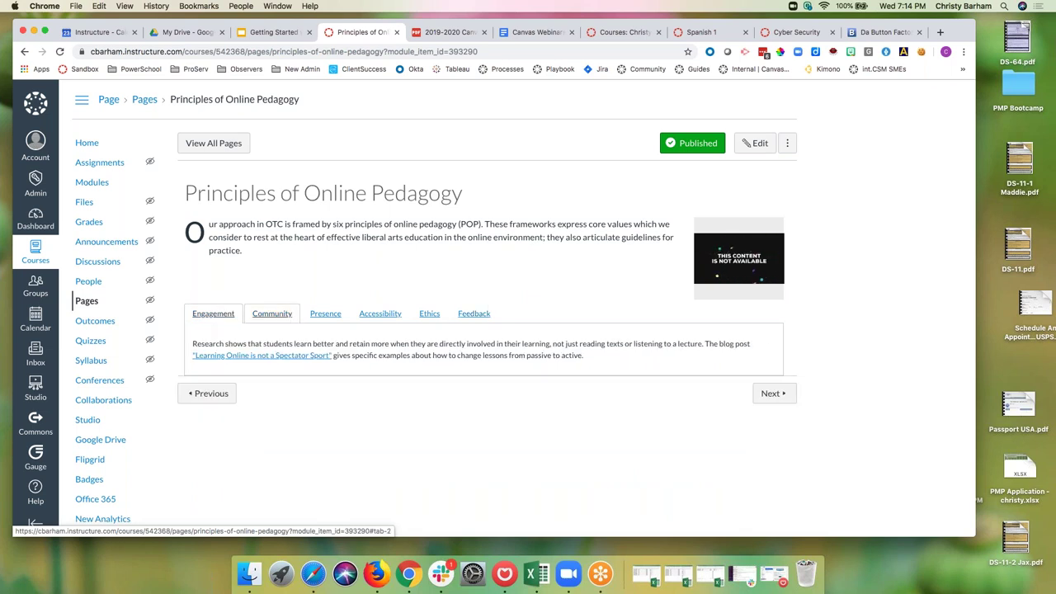
click(312, 314)
click(372, 315)
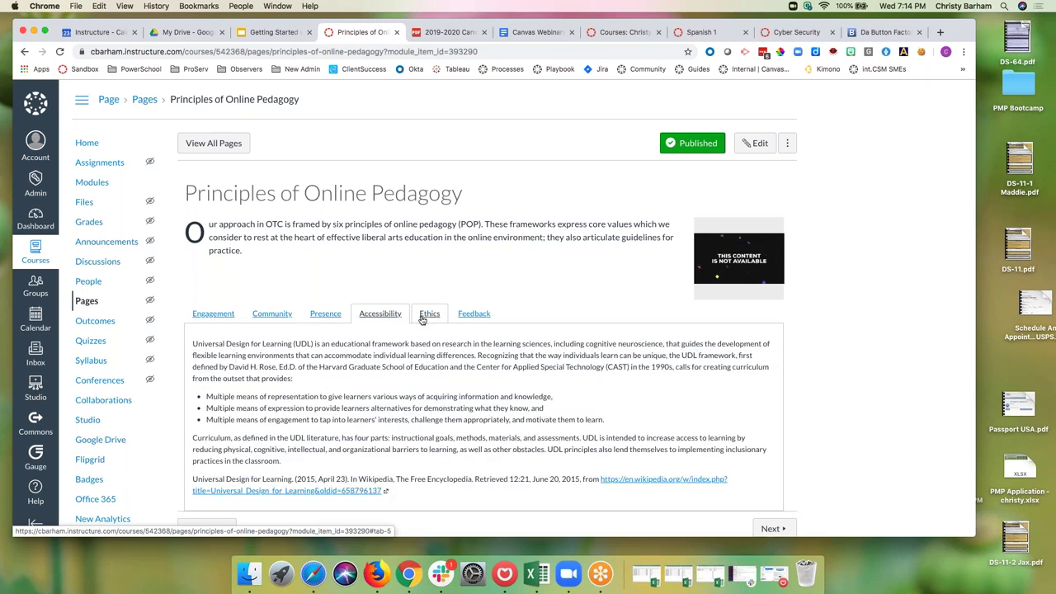
click(428, 316)
click(474, 320)
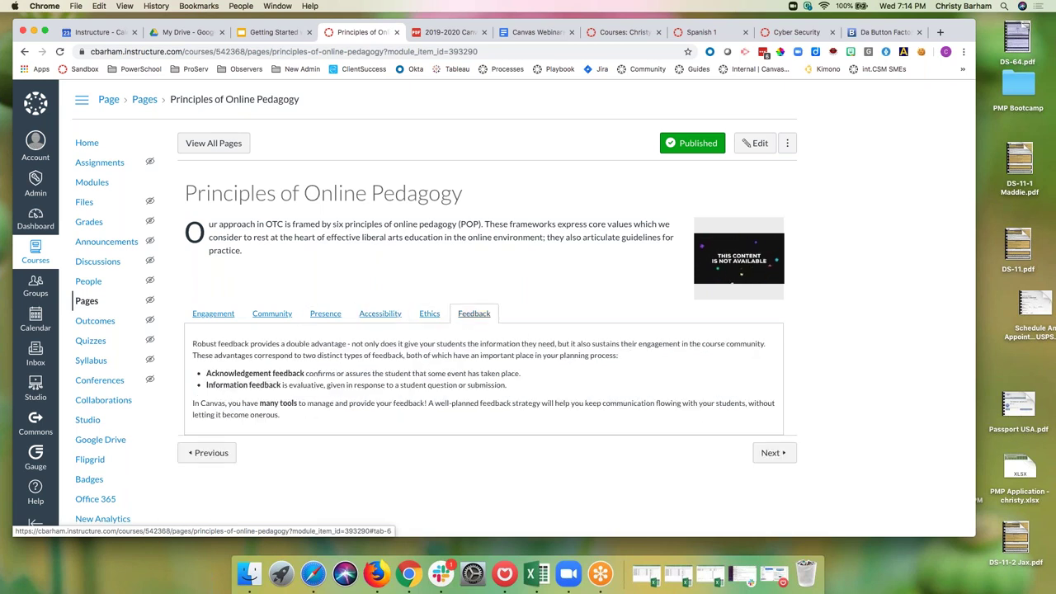
click(213, 313)
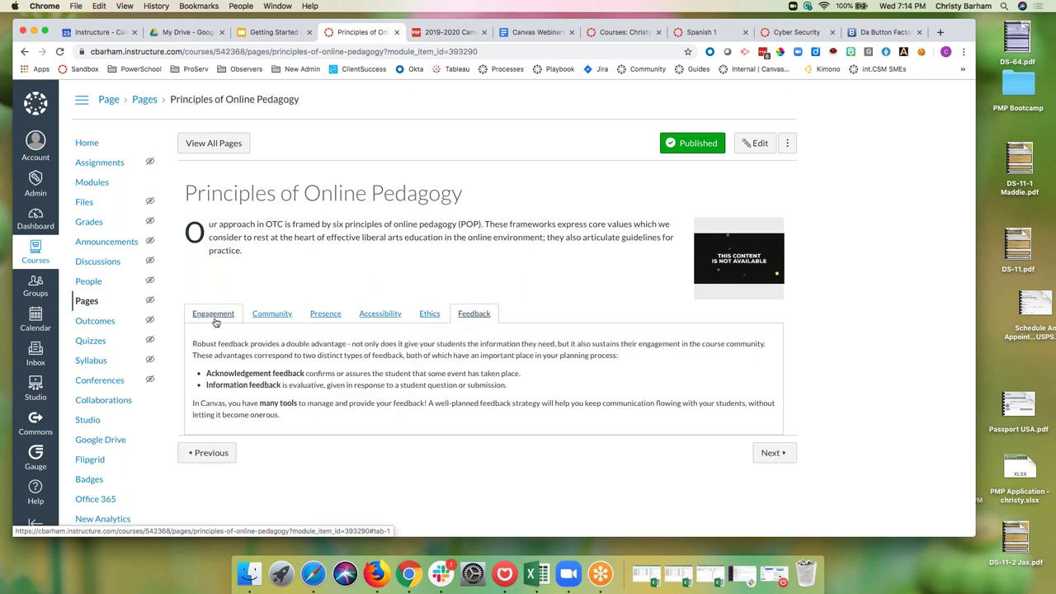
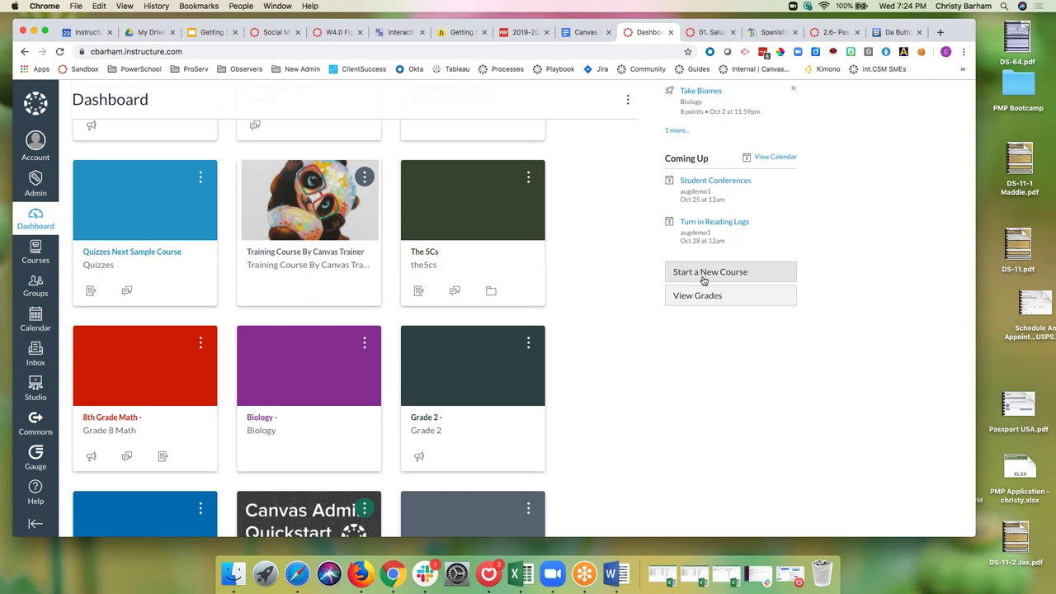
Step: Create a new course named Page Sandbox 2
click(581, 261)
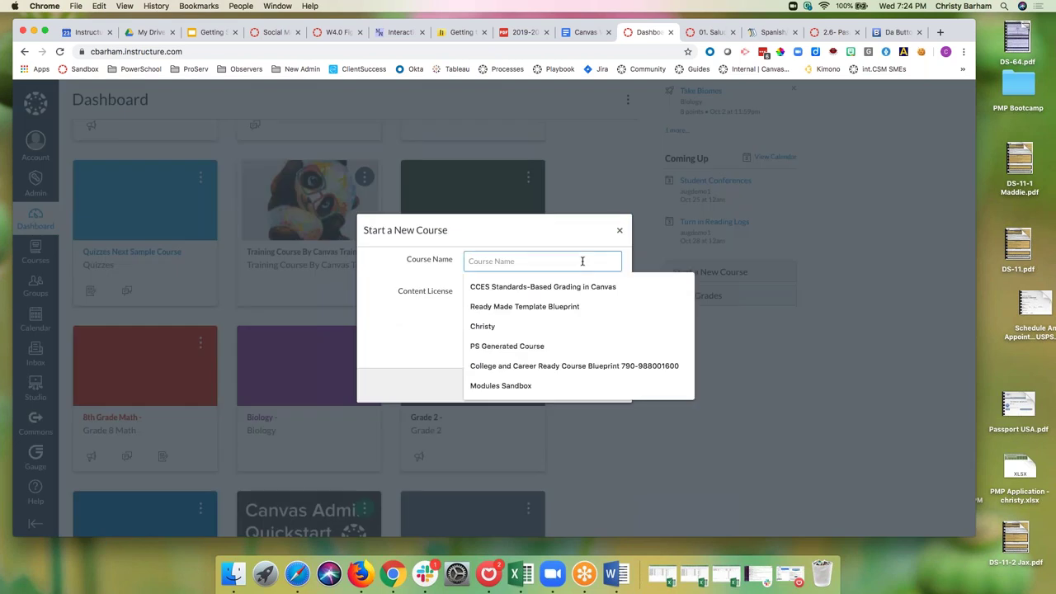
text(Page)
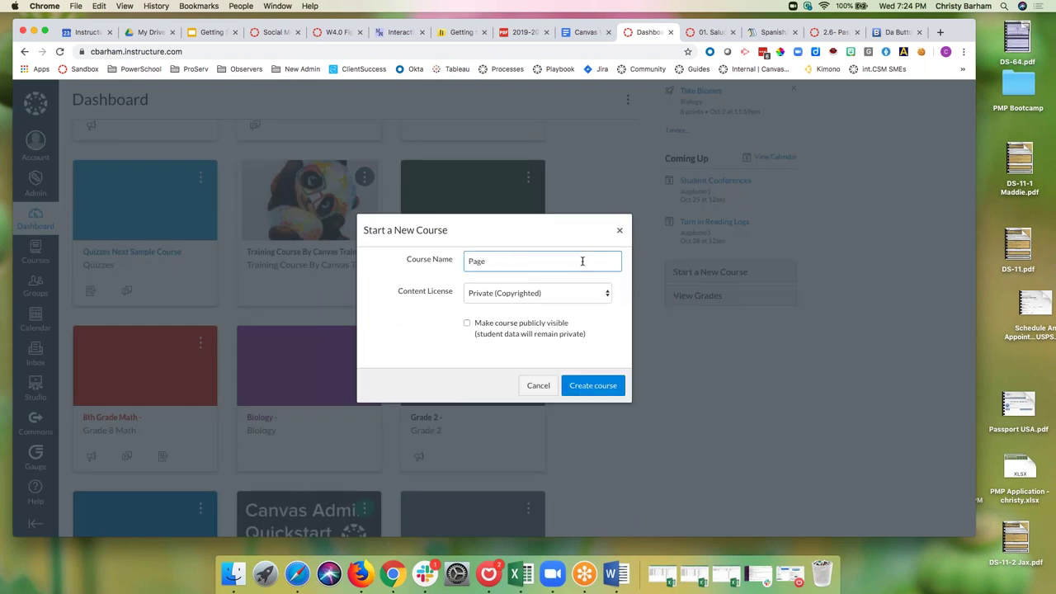
text( Sandbox 2)
click(576, 388)
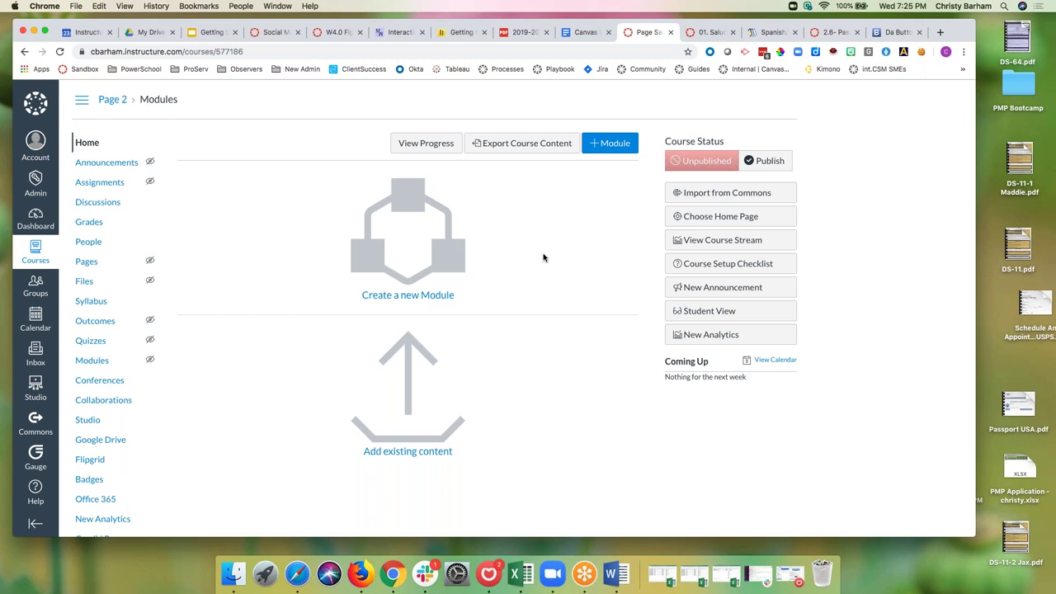
Step: Open the Rich Content Editor guide linked in the slides and read through its editor overview, supported features and keyboard shortcuts
click(212, 33)
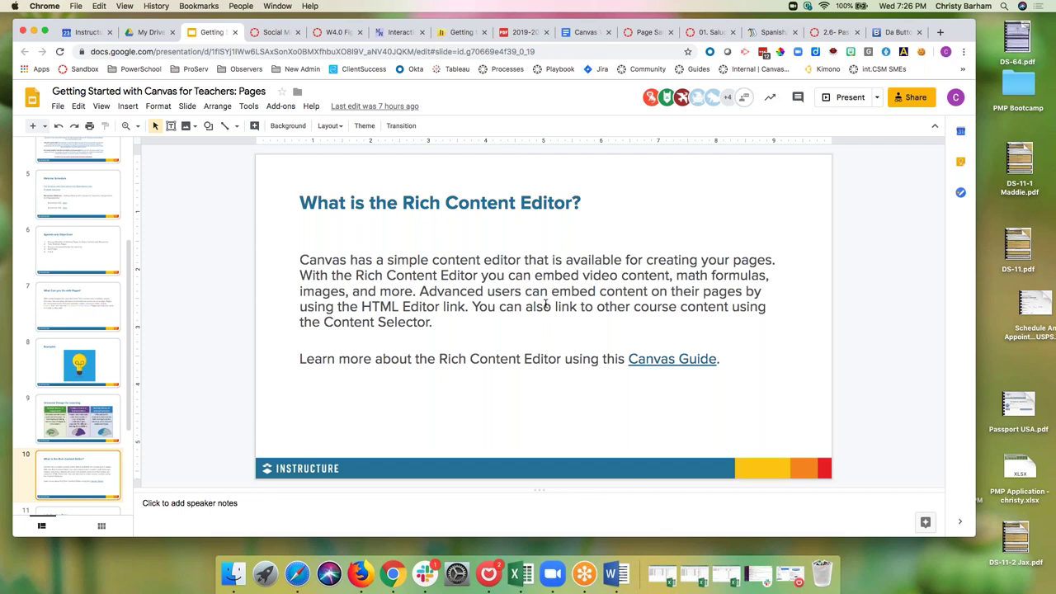
click(652, 361)
click(665, 385)
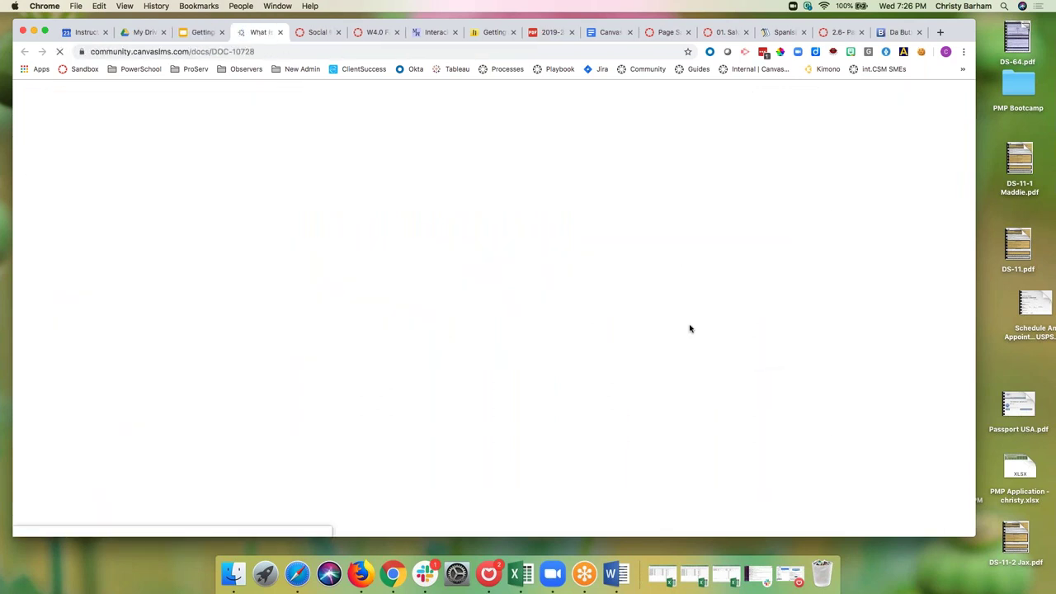
scroll(596, 412, down, 5)
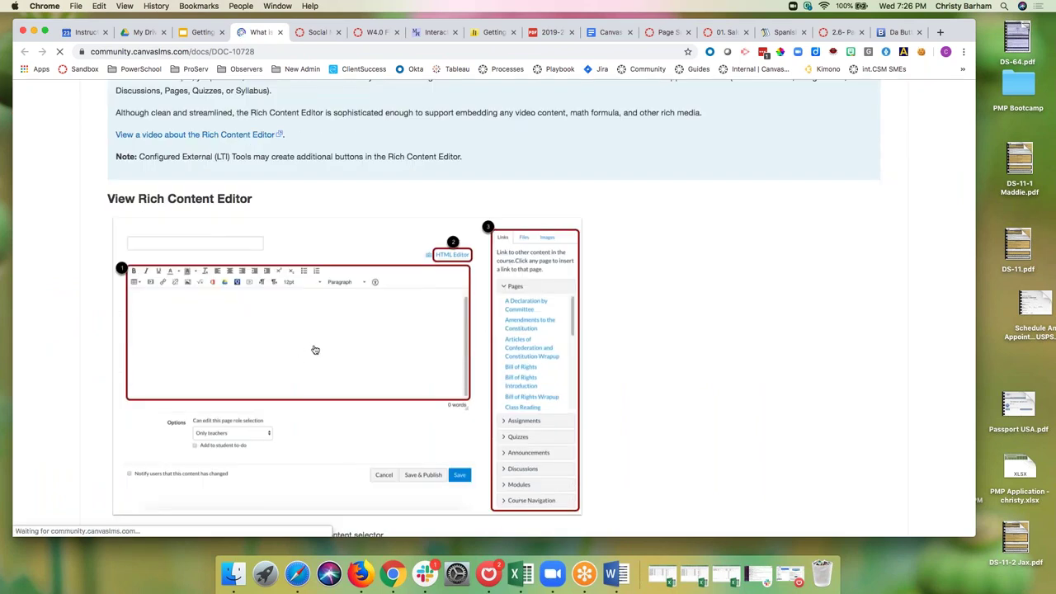
scroll(314, 349, down, 1)
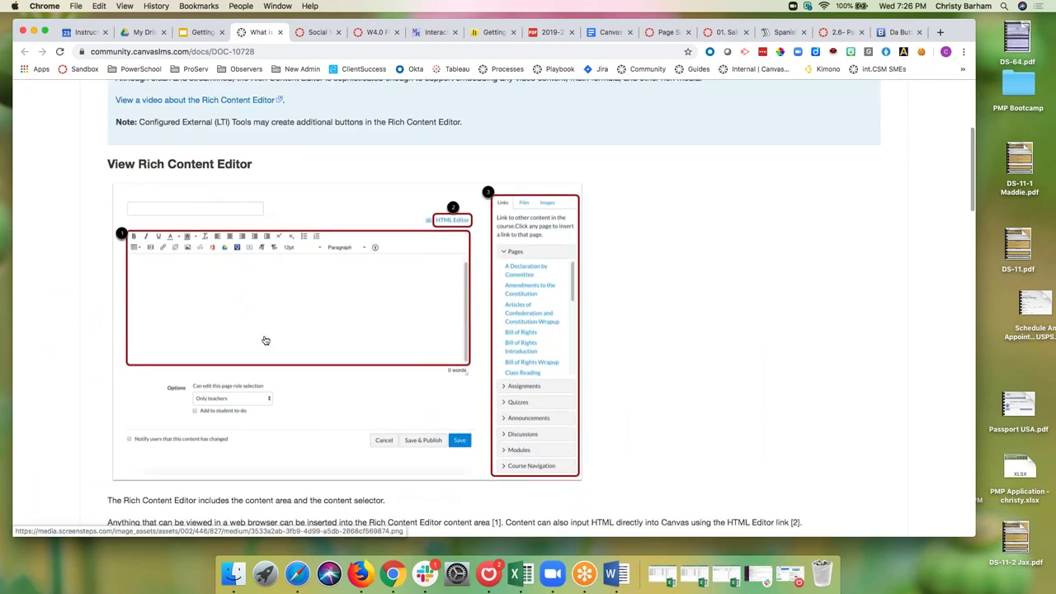
scroll(265, 339, down, 2)
scroll(265, 339, down, 2)
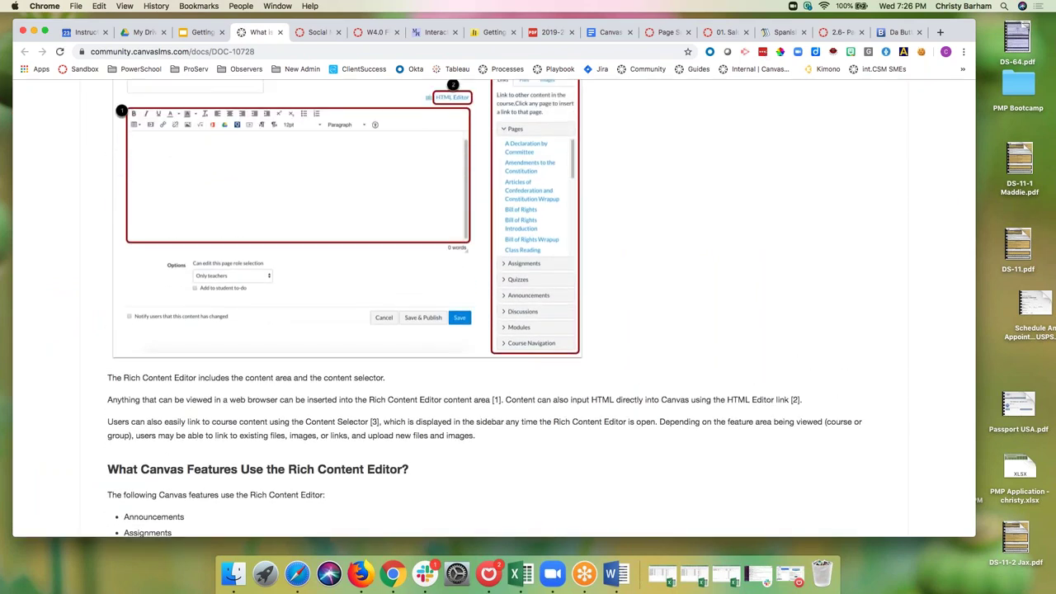
scroll(487, 261, down, 7)
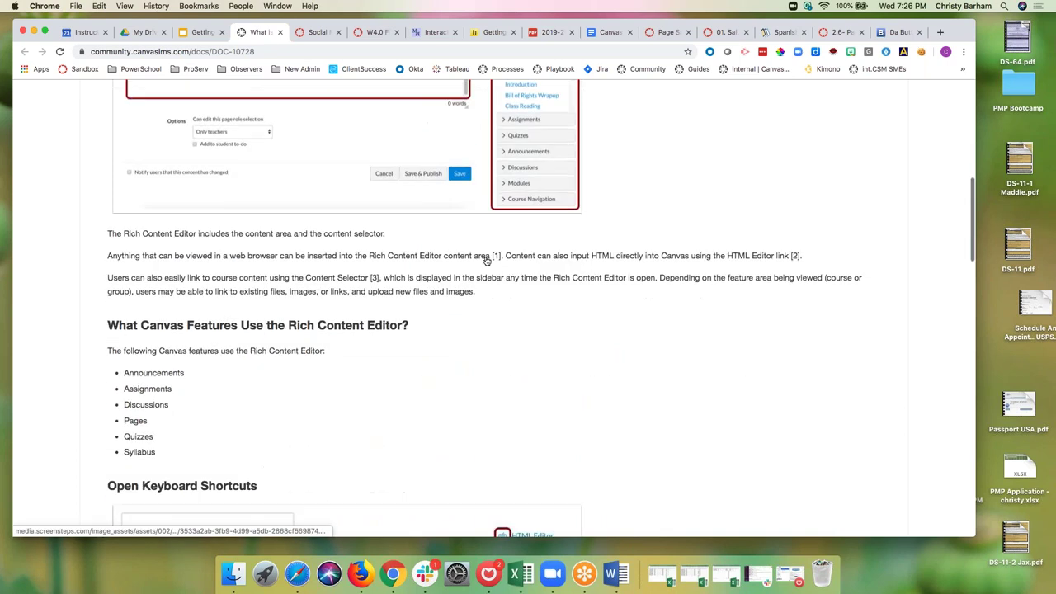
scroll(527, 313, down, 10)
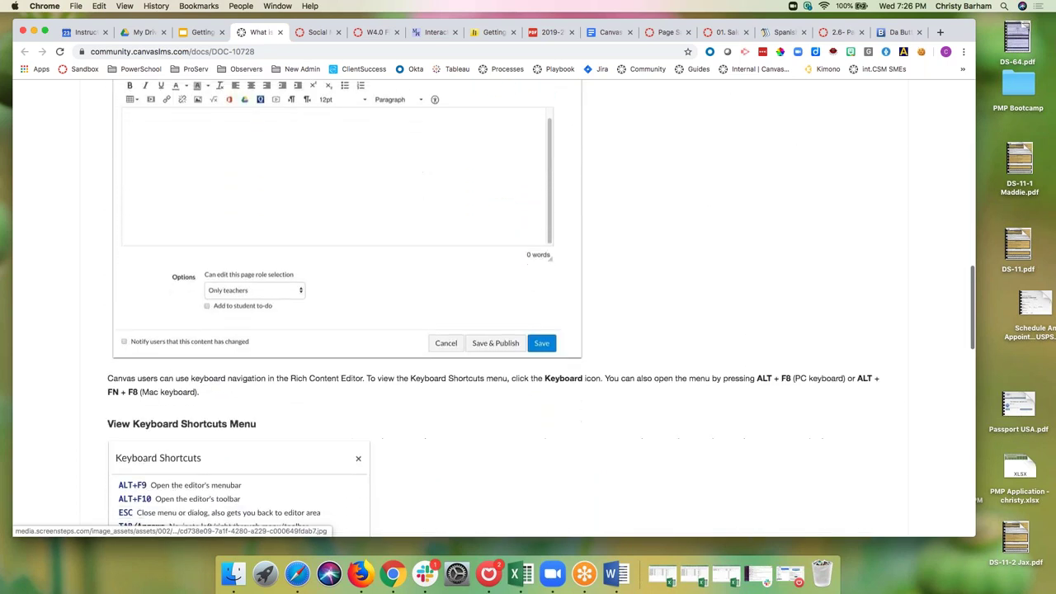
scroll(295, 355, down, 2)
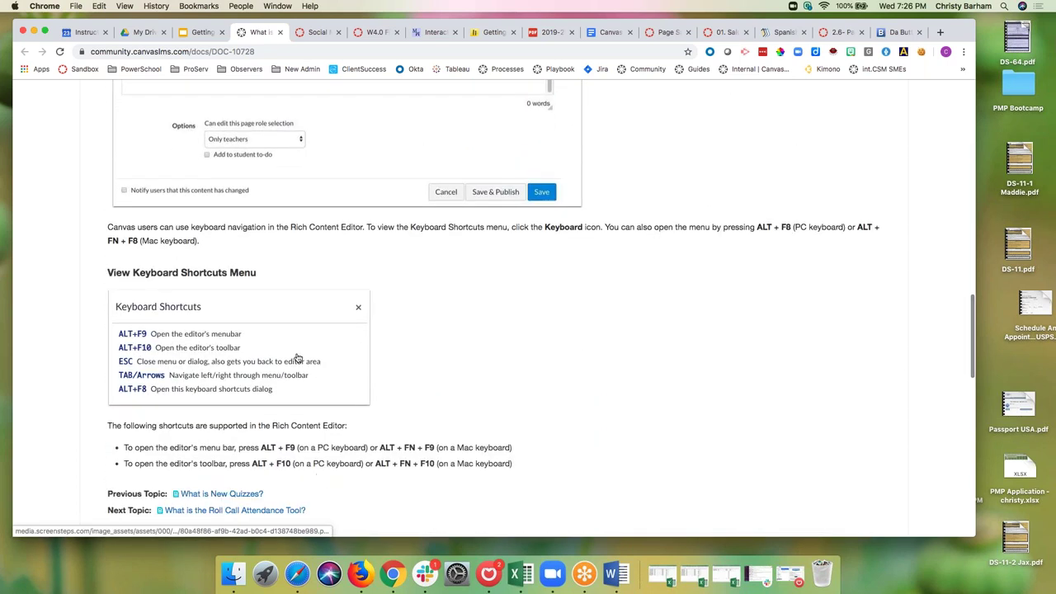
Step: Go to the Let's Create a Page slide and view its linked guide on creating a new page in a course
click(202, 33)
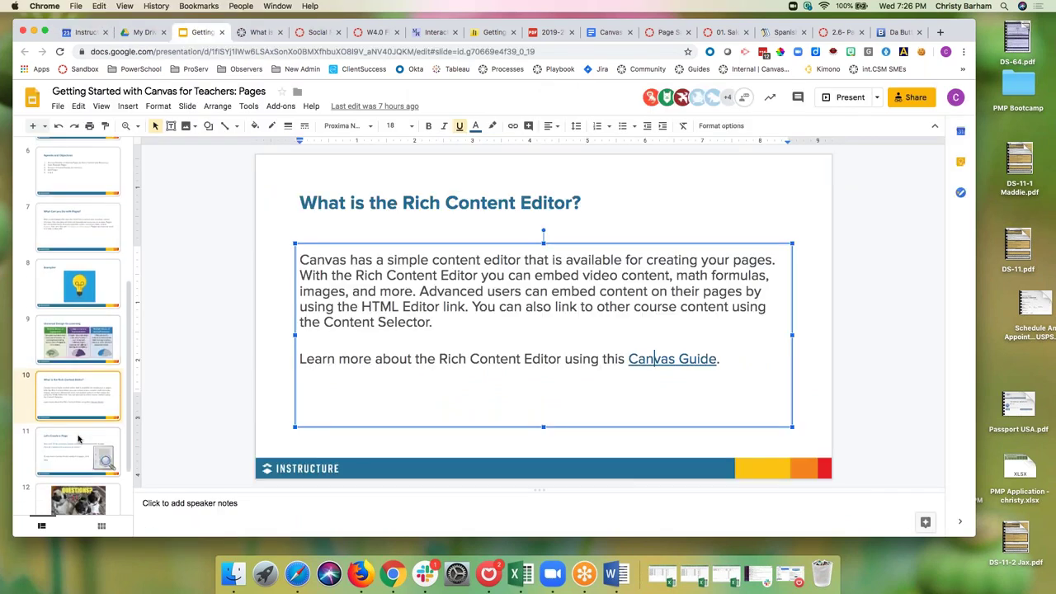
click(79, 439)
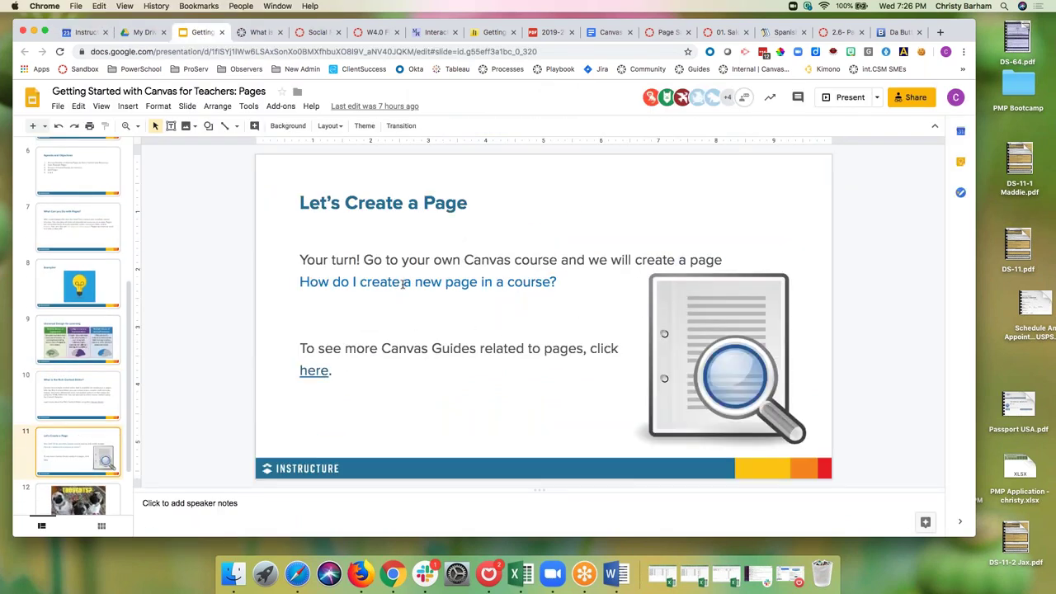
click(404, 283)
click(376, 301)
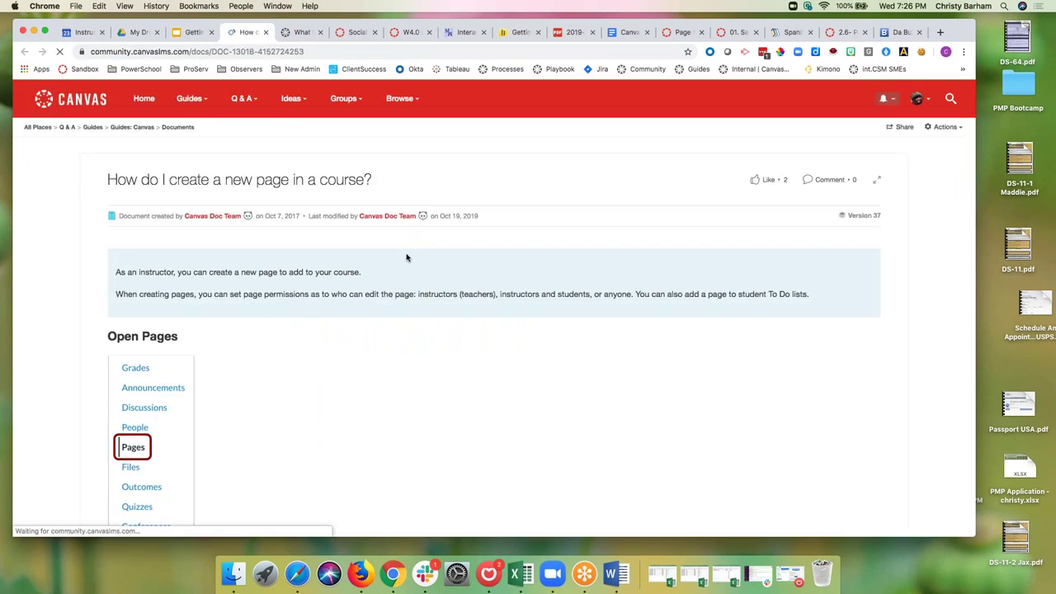
scroll(406, 257, down, 15)
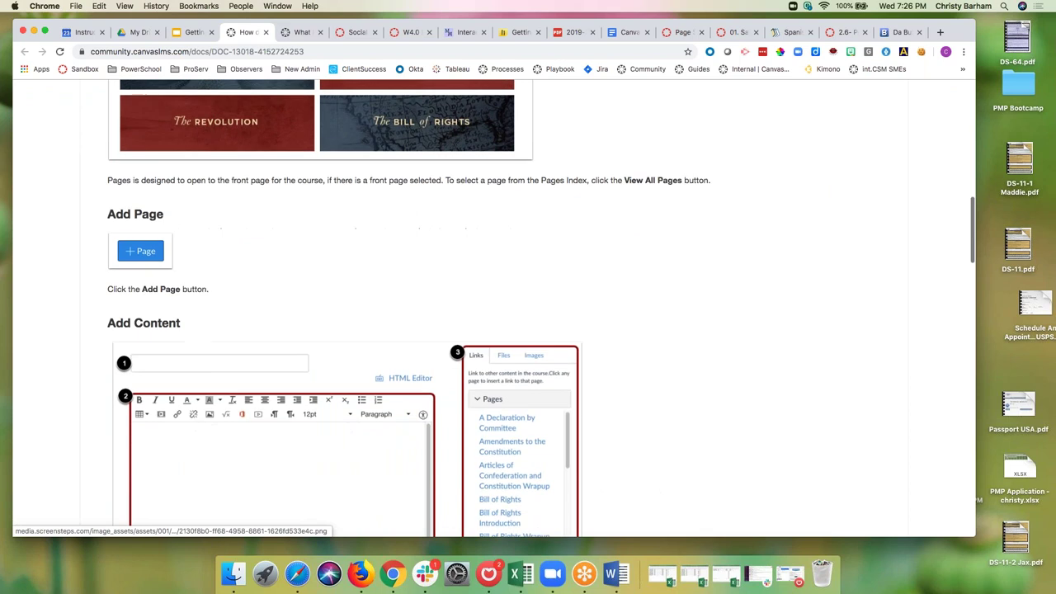
Step: Return to the slides and open the linked list of more Canvas Guides related to pages
click(194, 32)
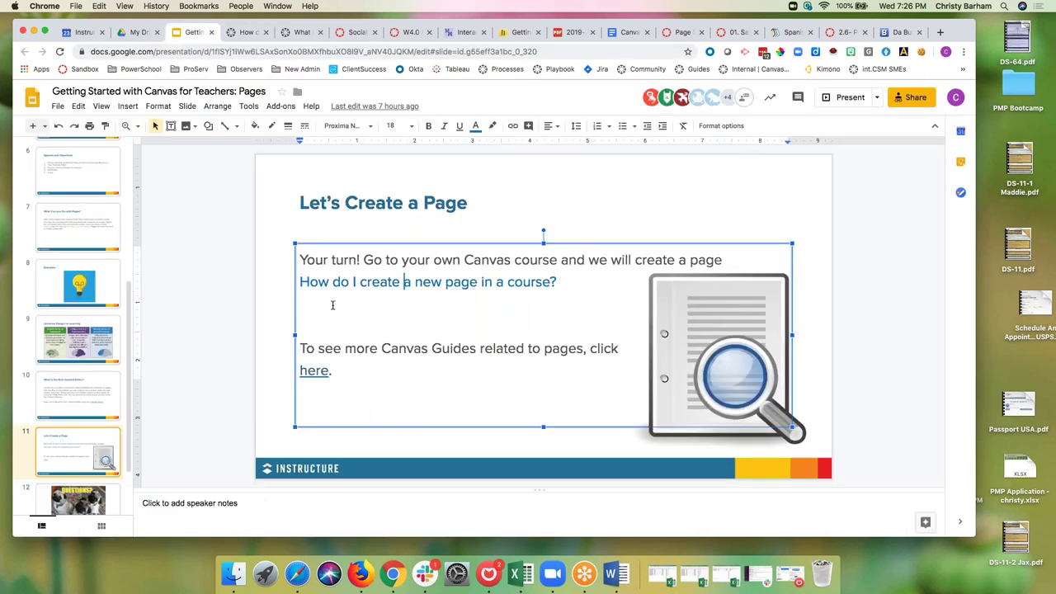
click(317, 370)
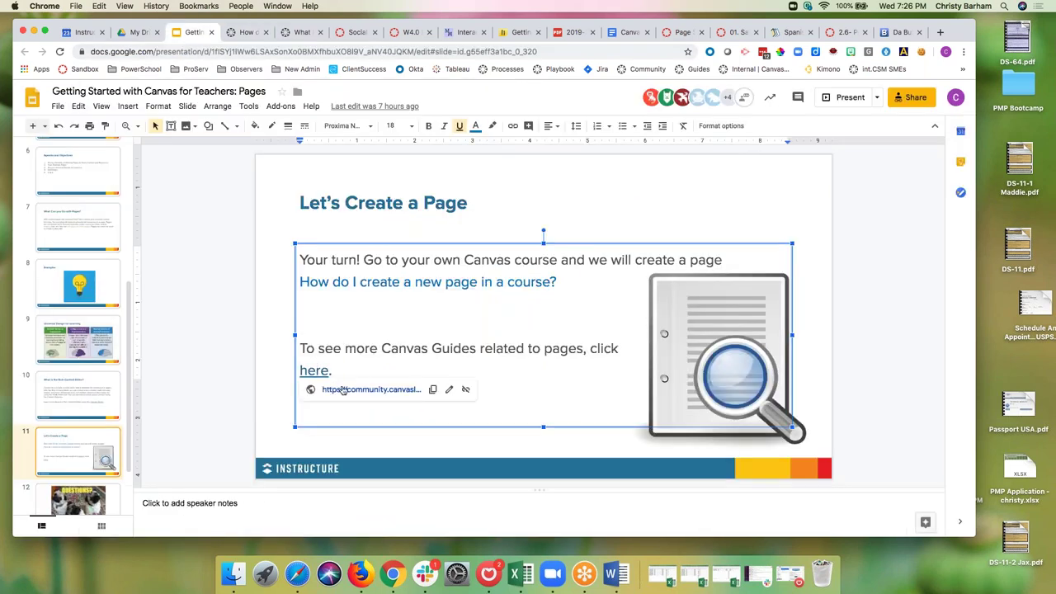
click(355, 389)
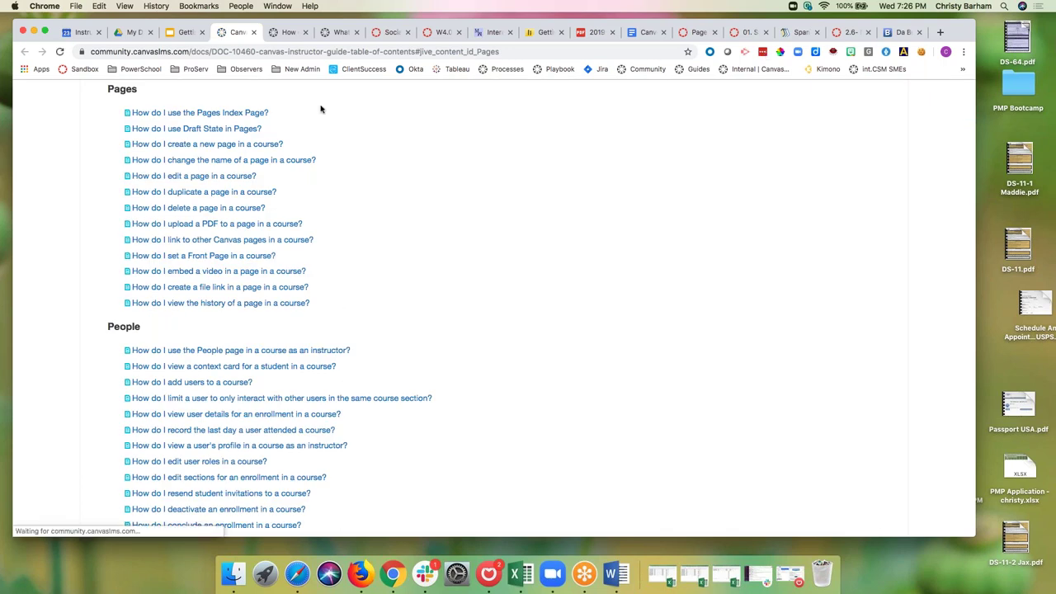
Step: Open the Canvas Guides search from the password activity course's help options, then return and close the help options
click(849, 33)
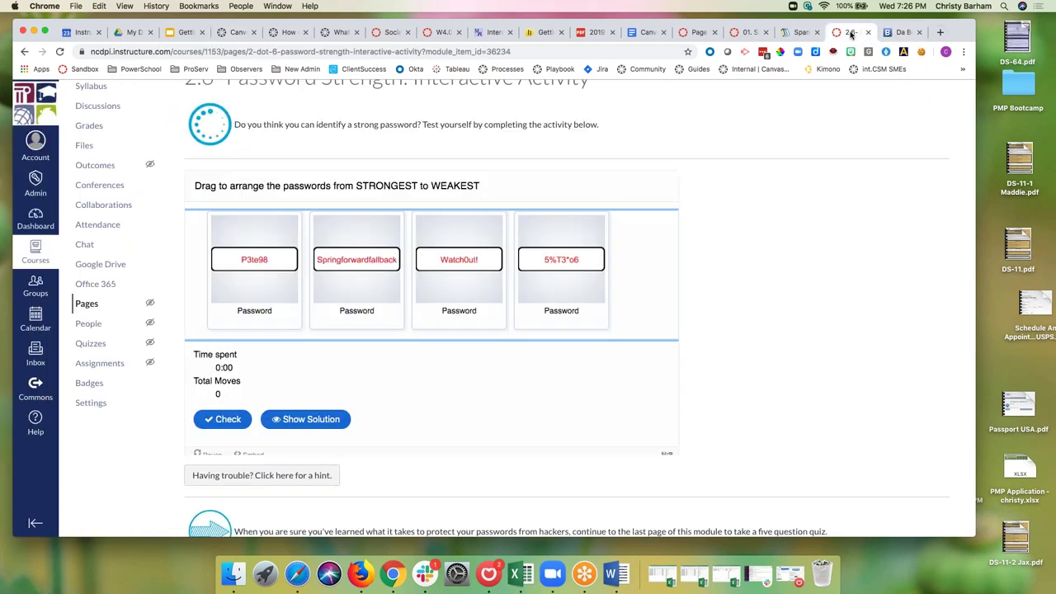
click(35, 420)
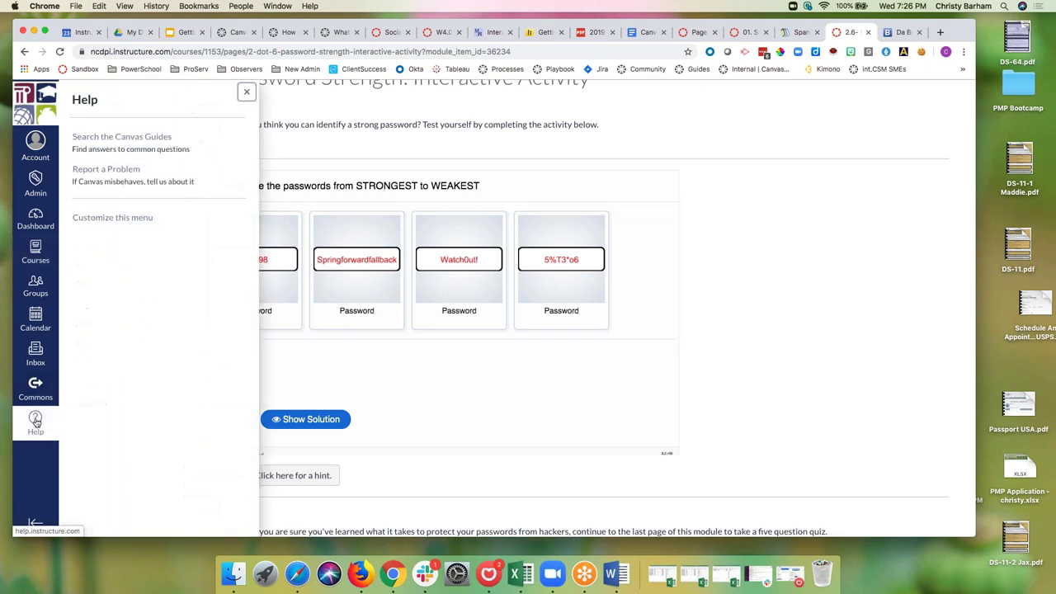
click(124, 136)
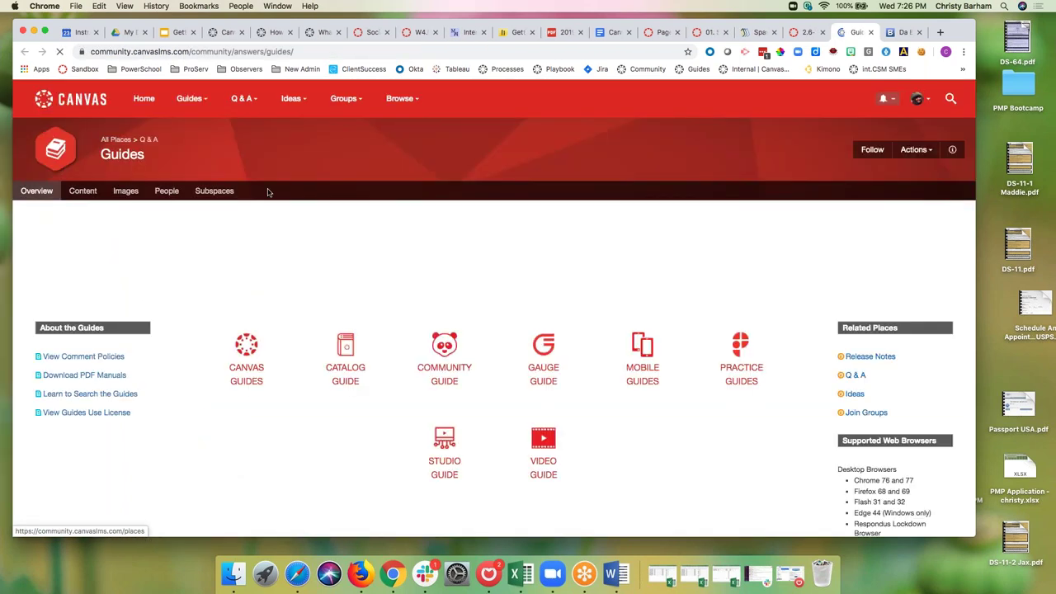
key(ctrl+shift+Tab)
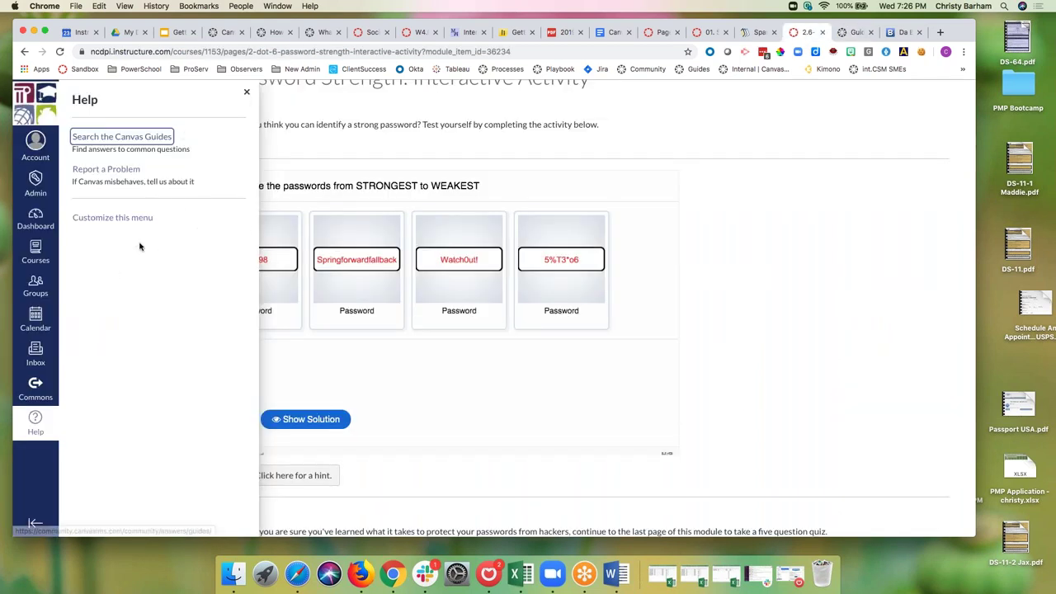
click(246, 92)
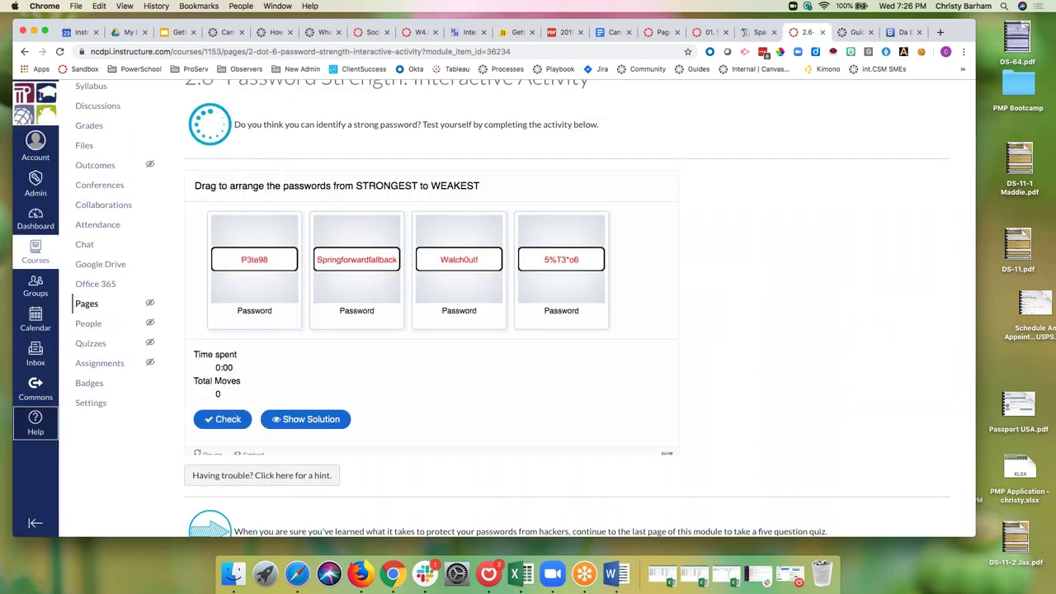
Step: Go back to the Guides site and open the Instructor Guide from the Canvas Guides
click(853, 33)
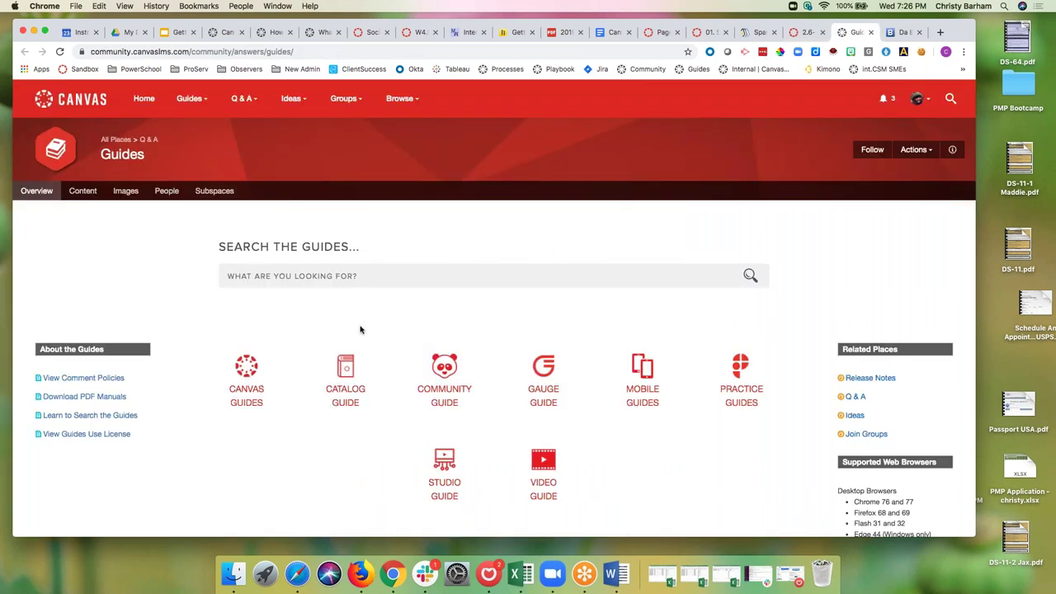
click(246, 379)
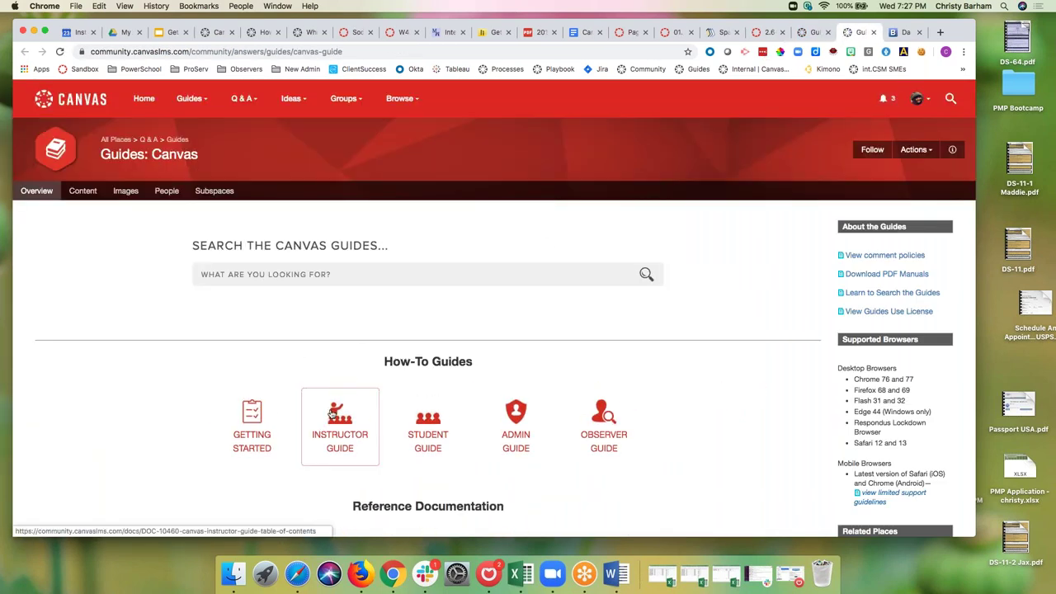
click(333, 412)
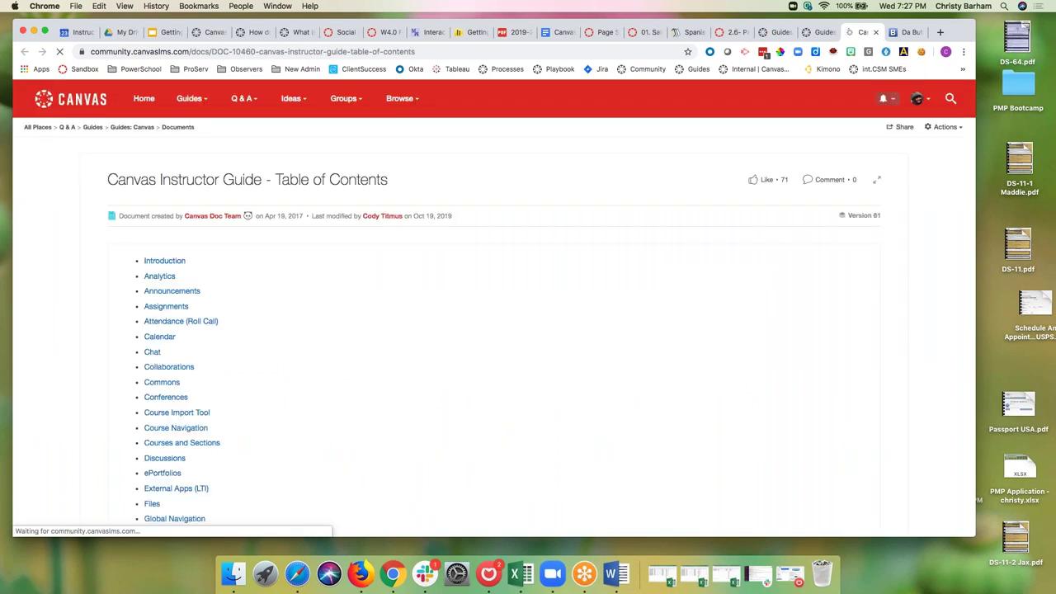
Step: Look through the Instructor Guide's contents and topic links, then return to the Pages guide list and the Let's Create a Page slide
scroll(494, 303, down, 10)
scroll(494, 302, up, 9)
scroll(268, 133, down, 15)
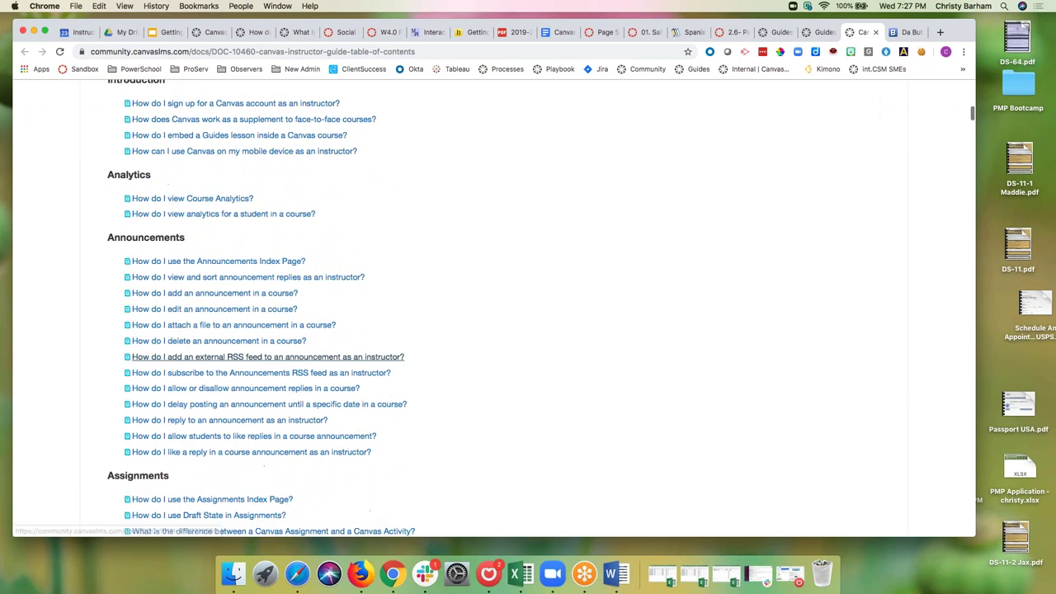
scroll(268, 404, up, 8)
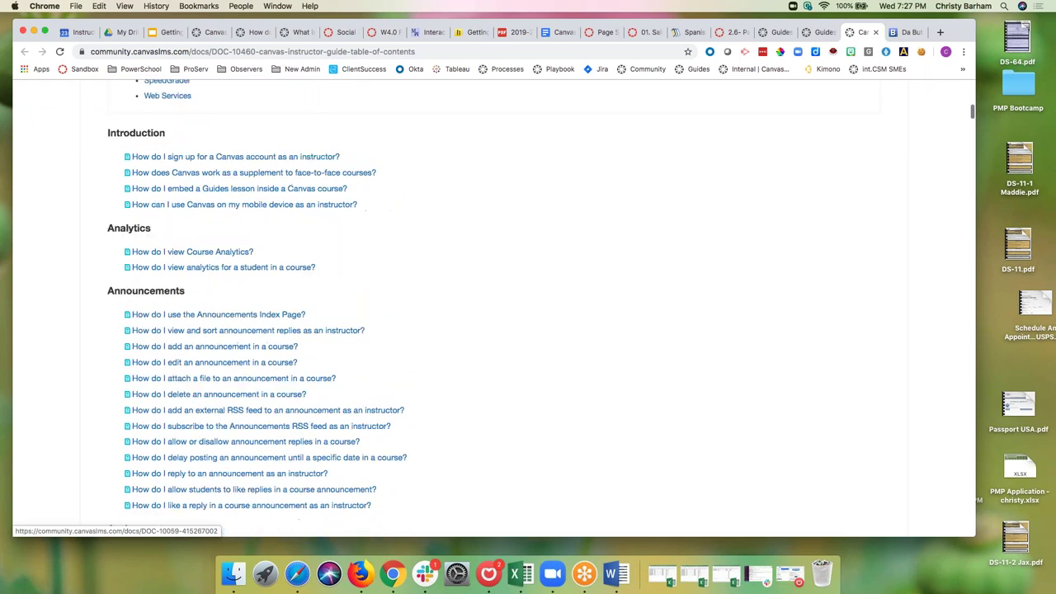
scroll(323, 405, up, 3)
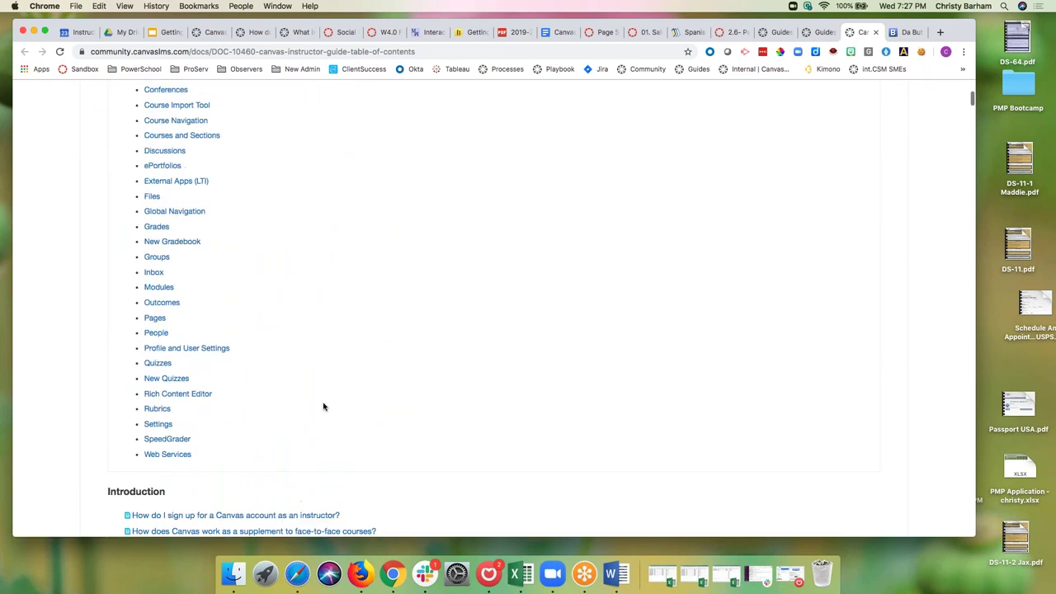
click(208, 33)
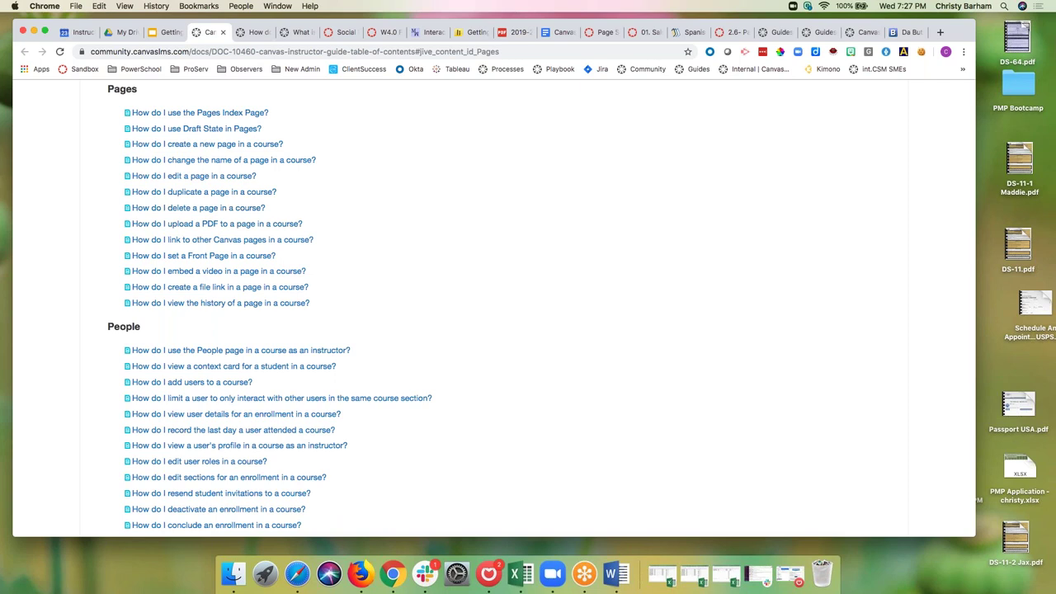
click(165, 32)
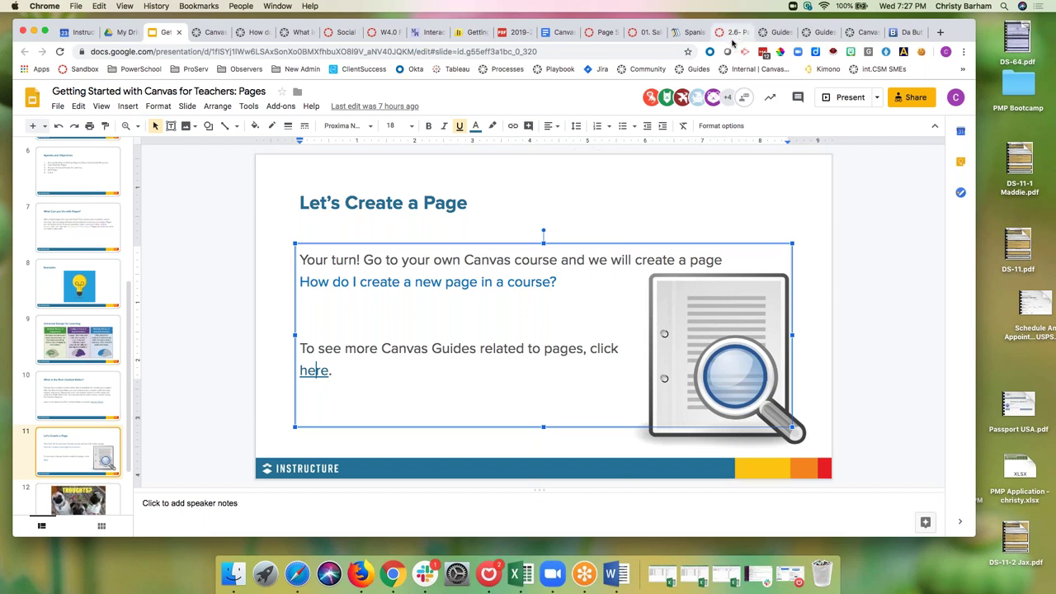
Step: Add a module named Week 1 to the new sandbox course
click(603, 34)
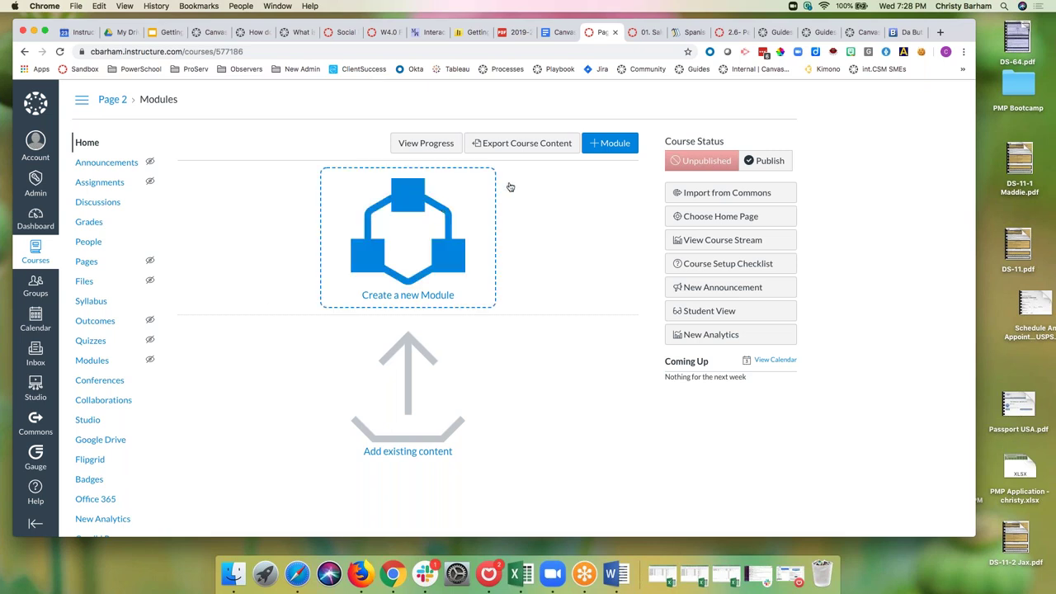
click(617, 144)
click(535, 257)
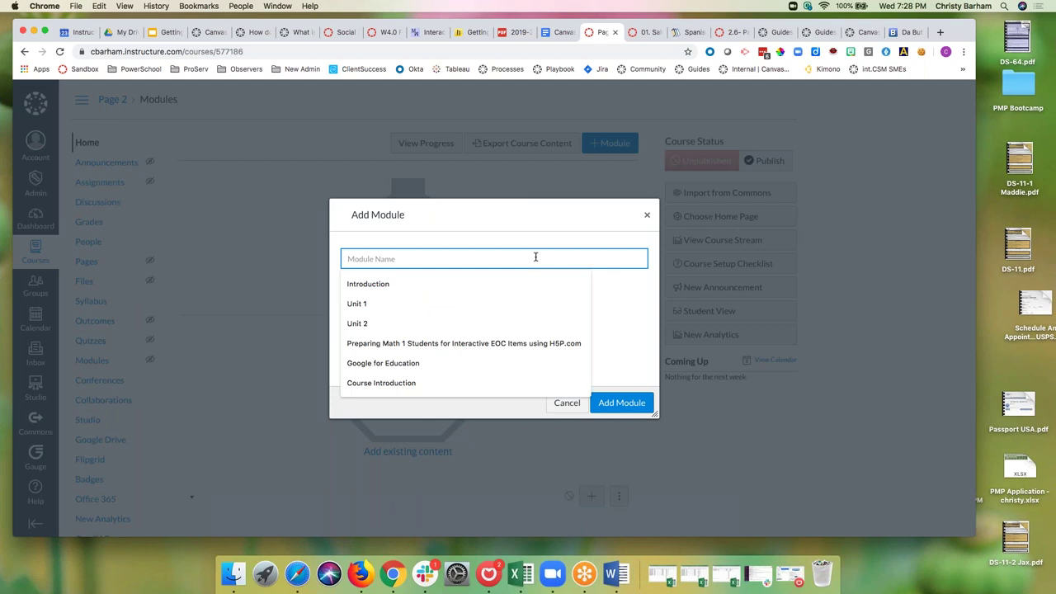
text(Week 1)
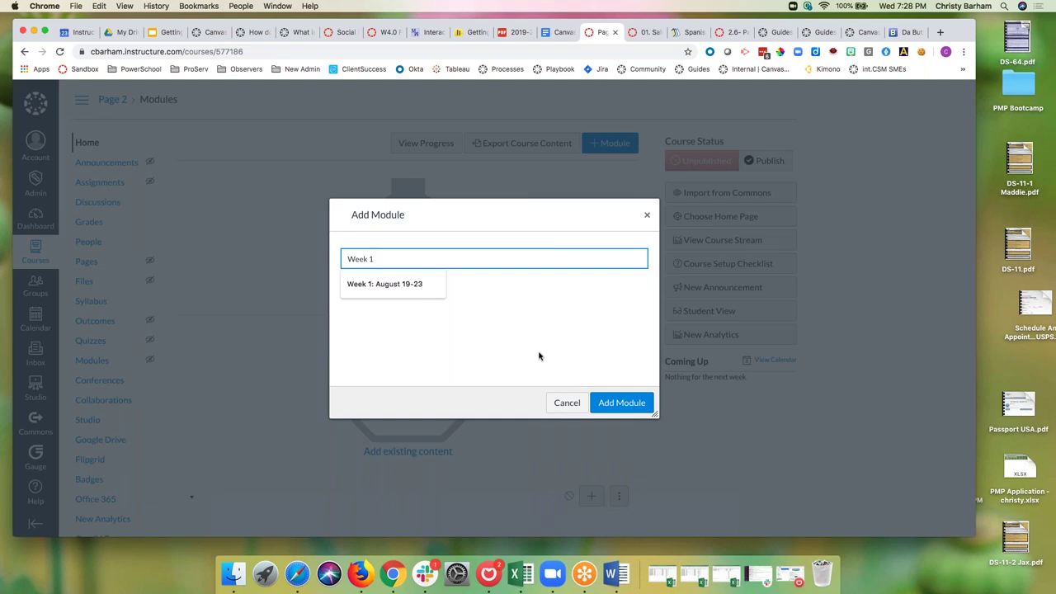
click(607, 409)
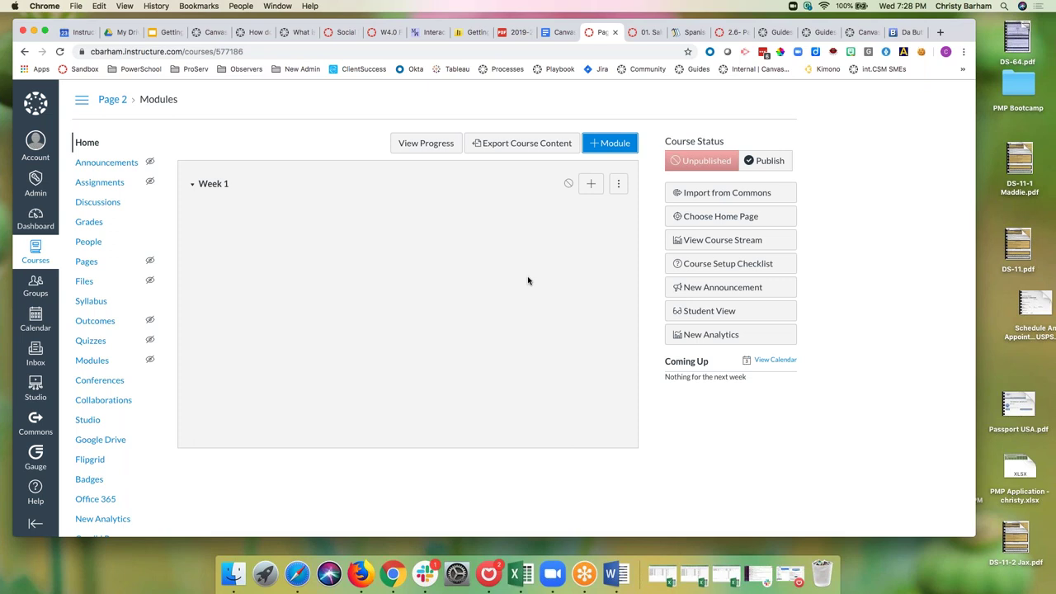
Step: Add a module named Week 2 to the course
click(611, 146)
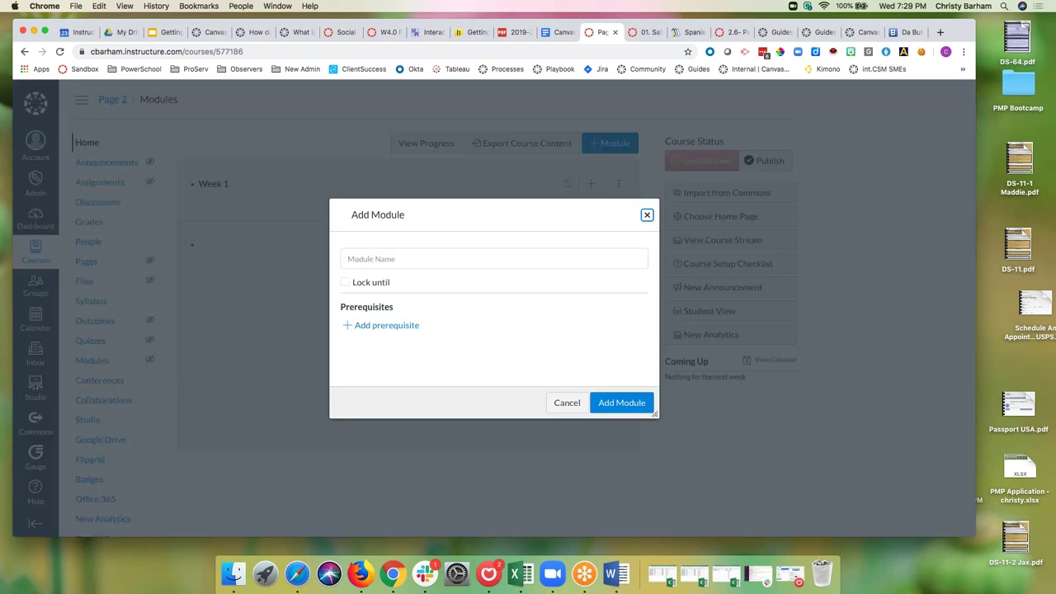
click(471, 255)
text(Wee)
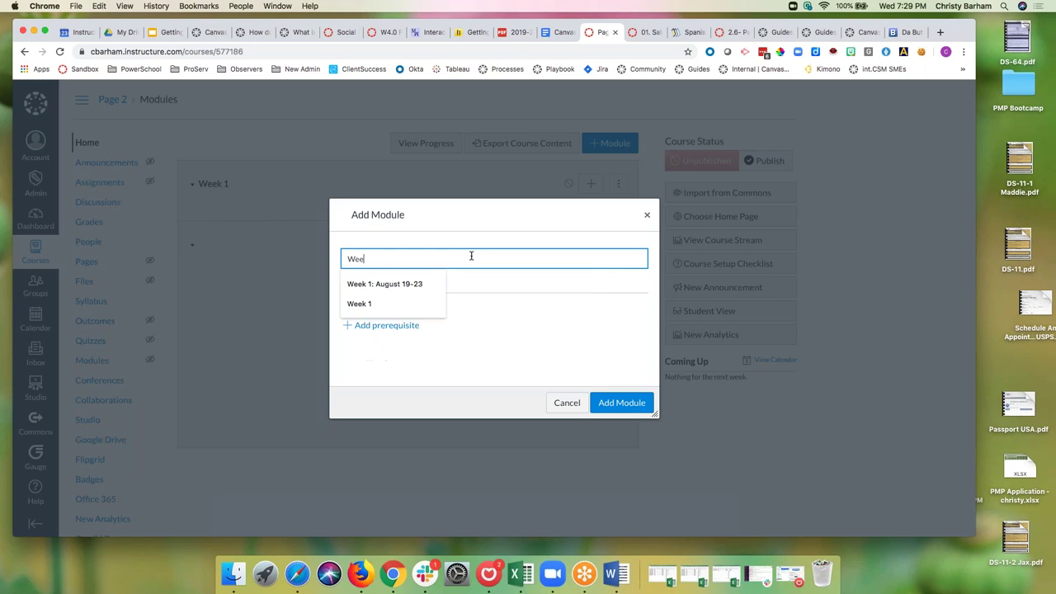
text(k 1 2)
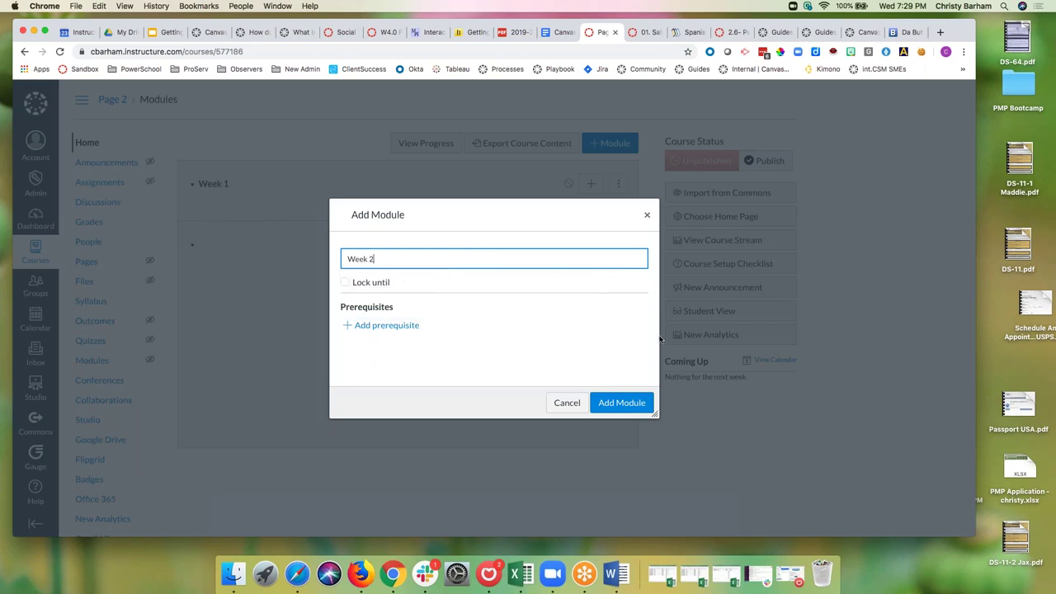
click(615, 403)
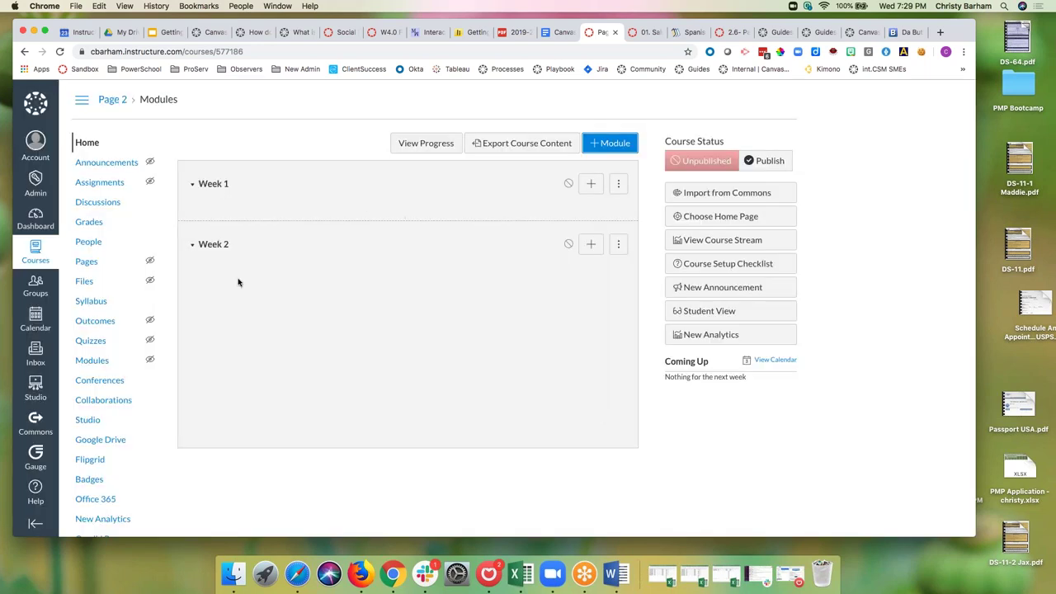
Step: Add a third module named Week 3 to the course
click(612, 153)
click(426, 259)
text(We)
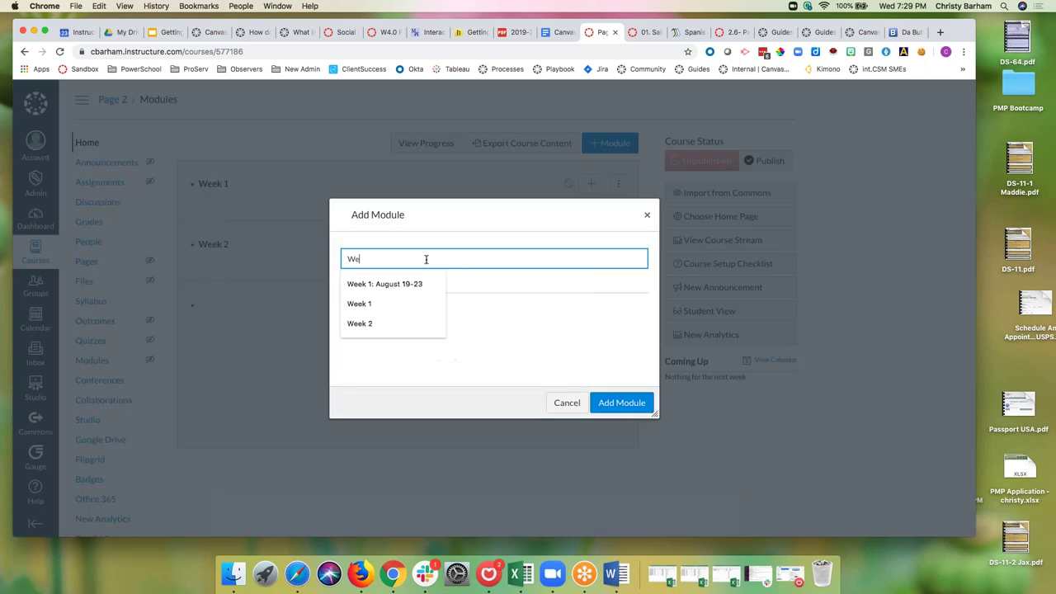
text(ek 3)
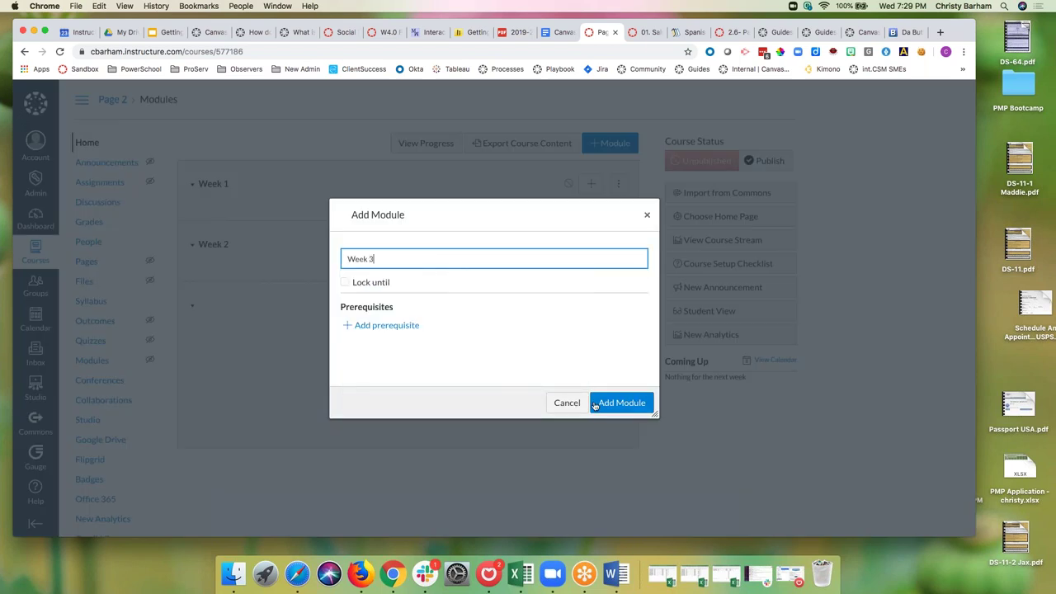
click(619, 403)
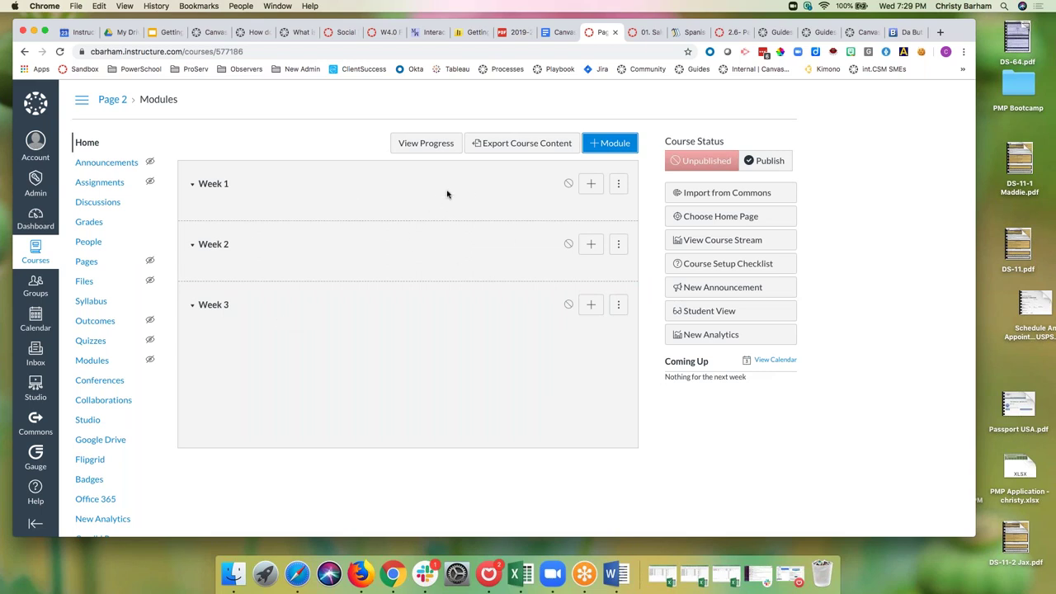
Step: Examine the types of items that can be added to the Week 1 module
click(589, 185)
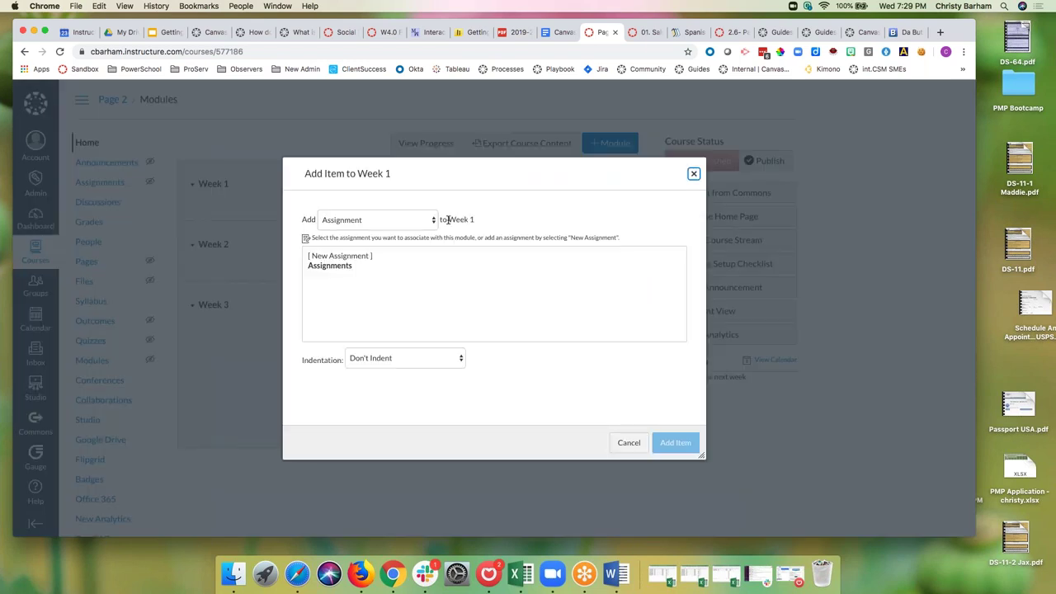
click(627, 442)
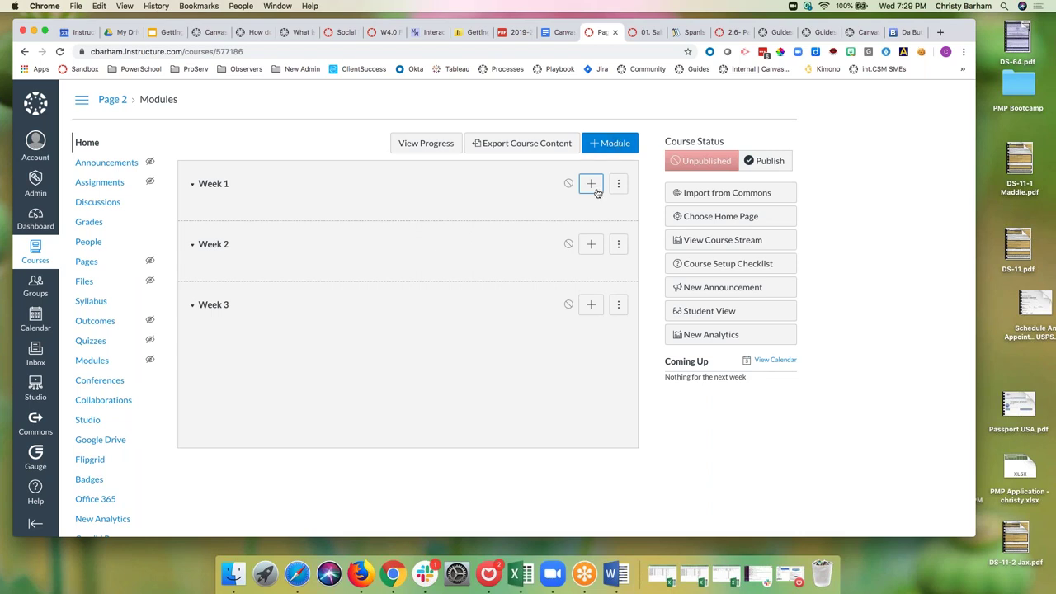
click(595, 186)
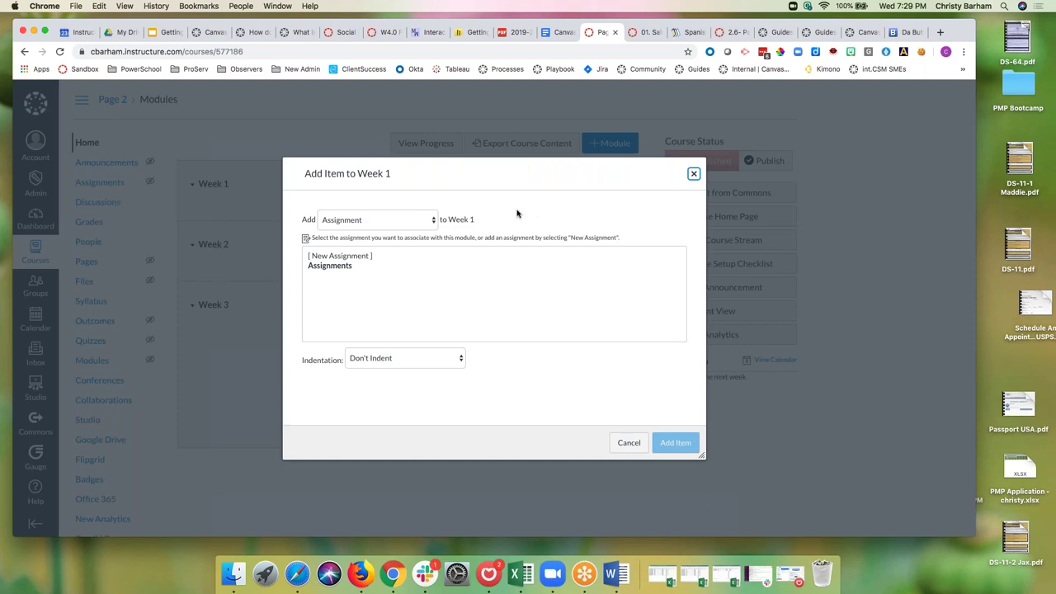
click(432, 223)
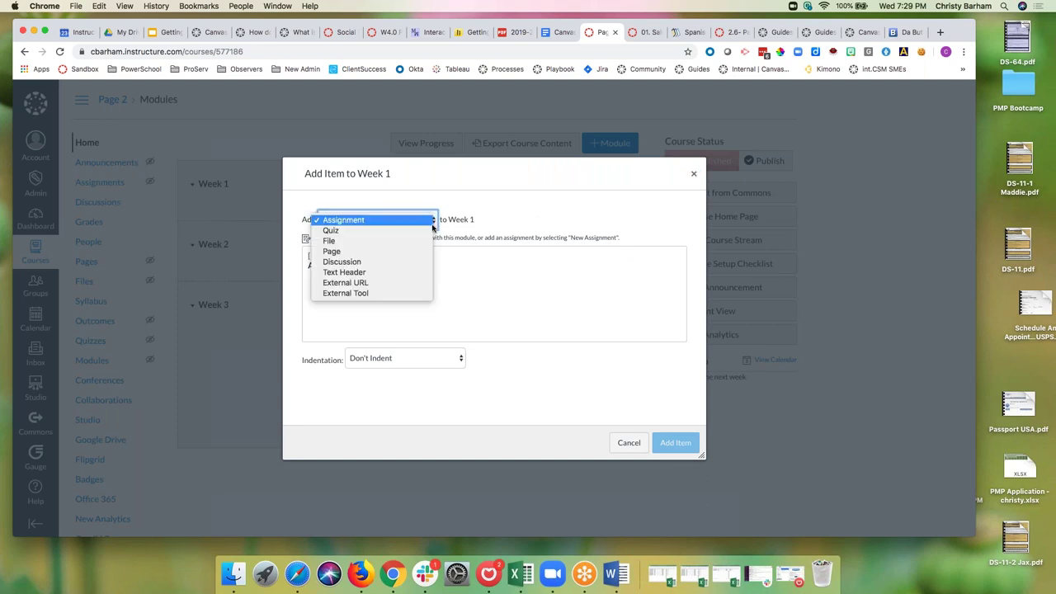
click(382, 224)
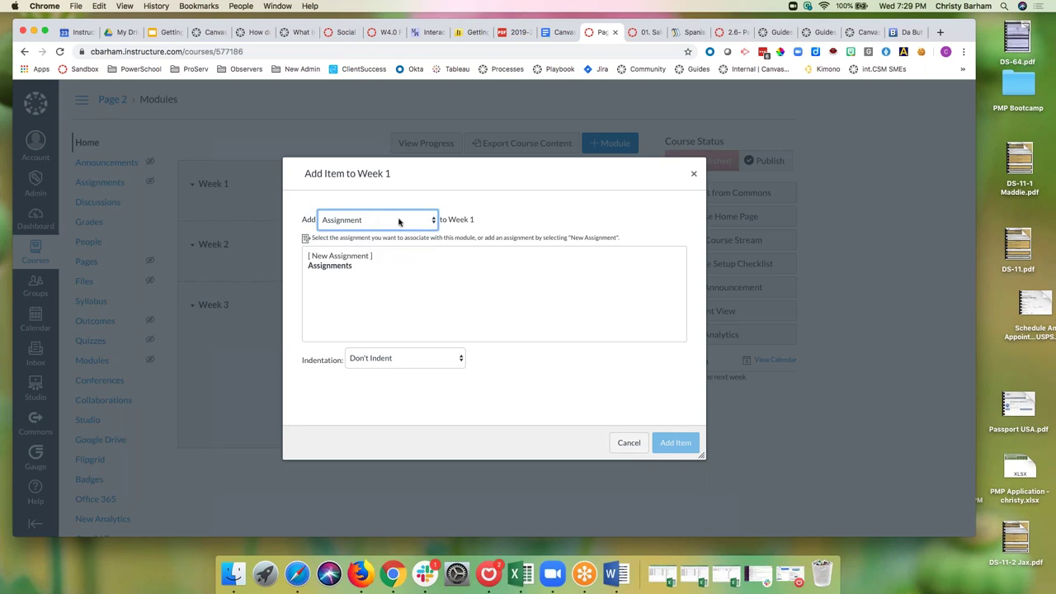
Step: Add a new page named Week 1 Agenda to the Week 1 module
click(400, 221)
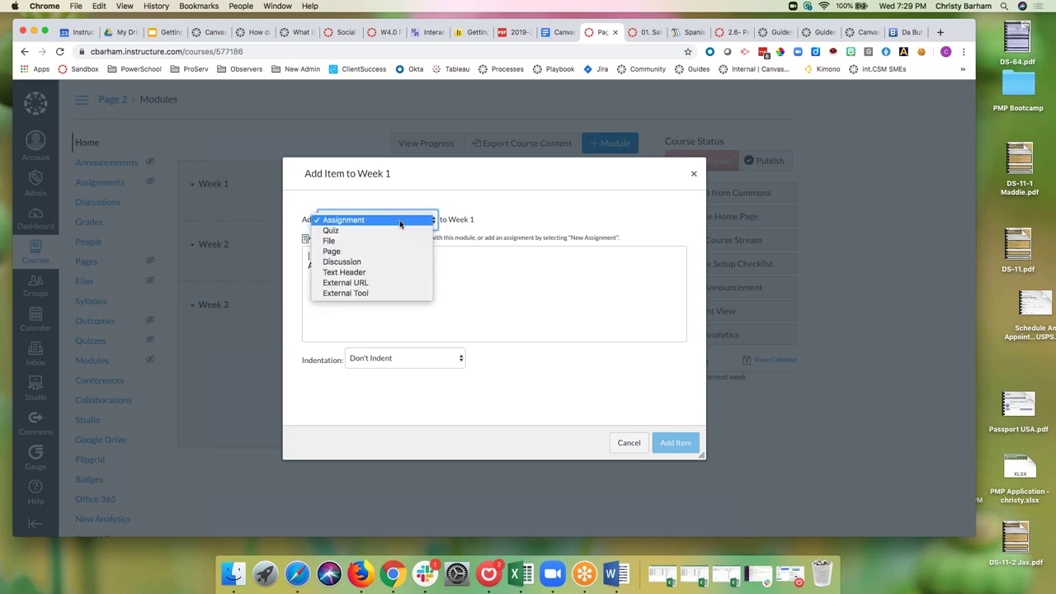
click(359, 252)
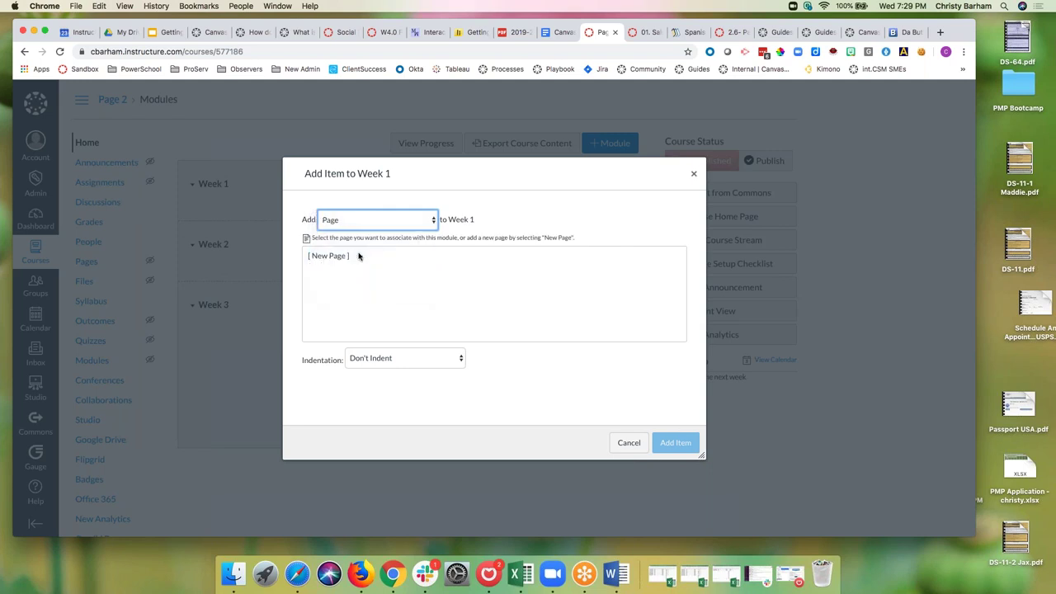
click(335, 259)
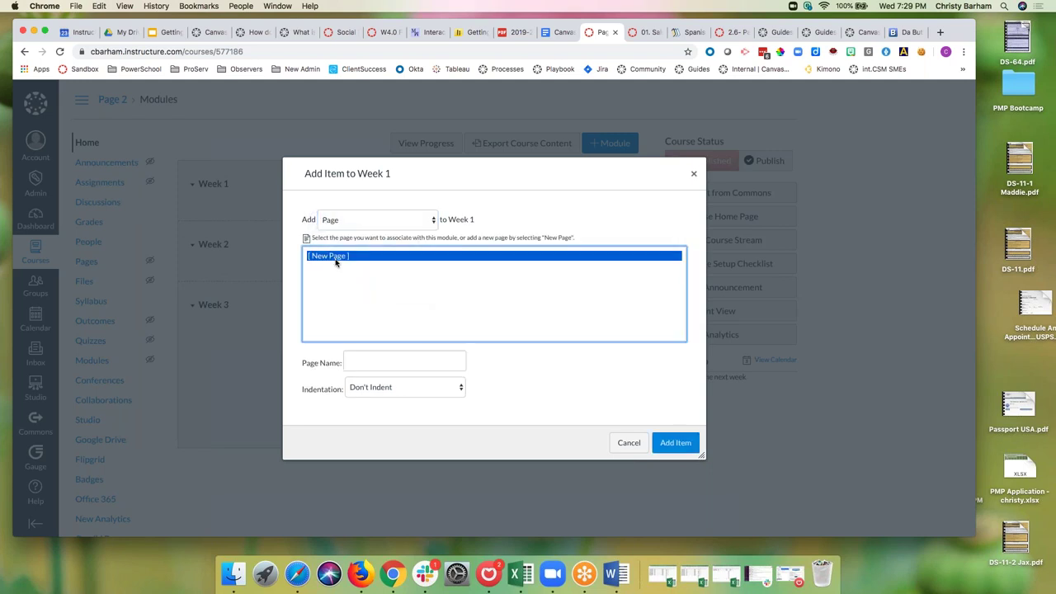
click(363, 360)
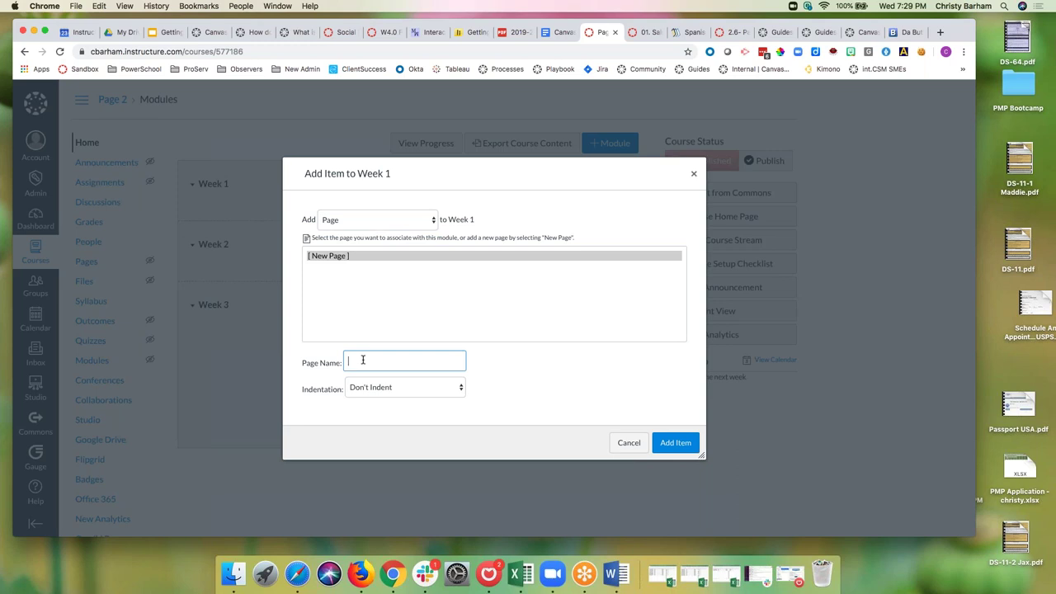
text(Week 1 Agen)
key(BackSpace)
key(BackSpace)
key(BackSpace)
text(genda)
click(674, 444)
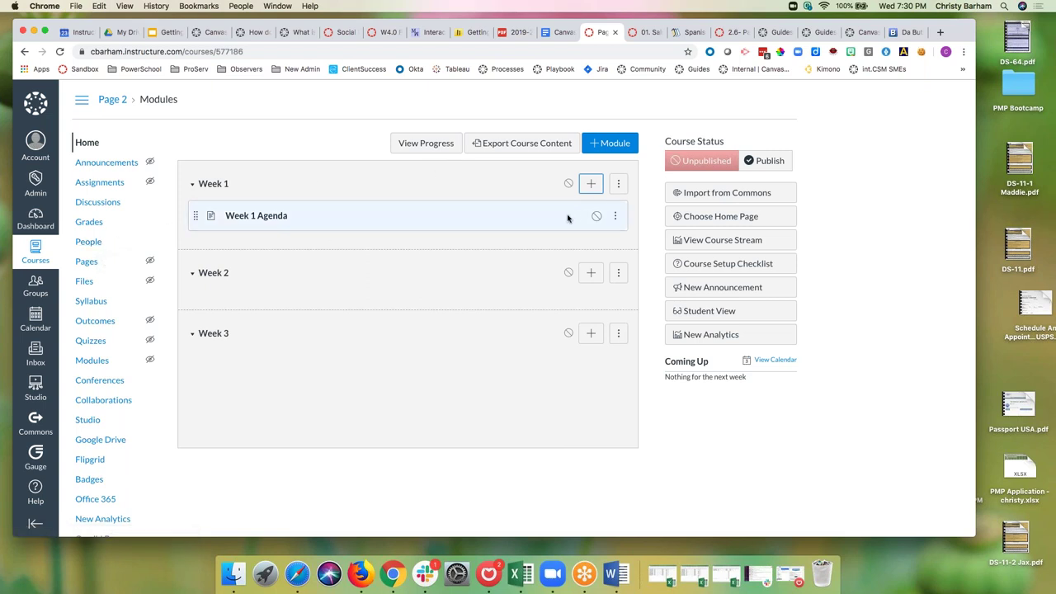
Step: Open the Week 1 Agenda page for editing
click(267, 222)
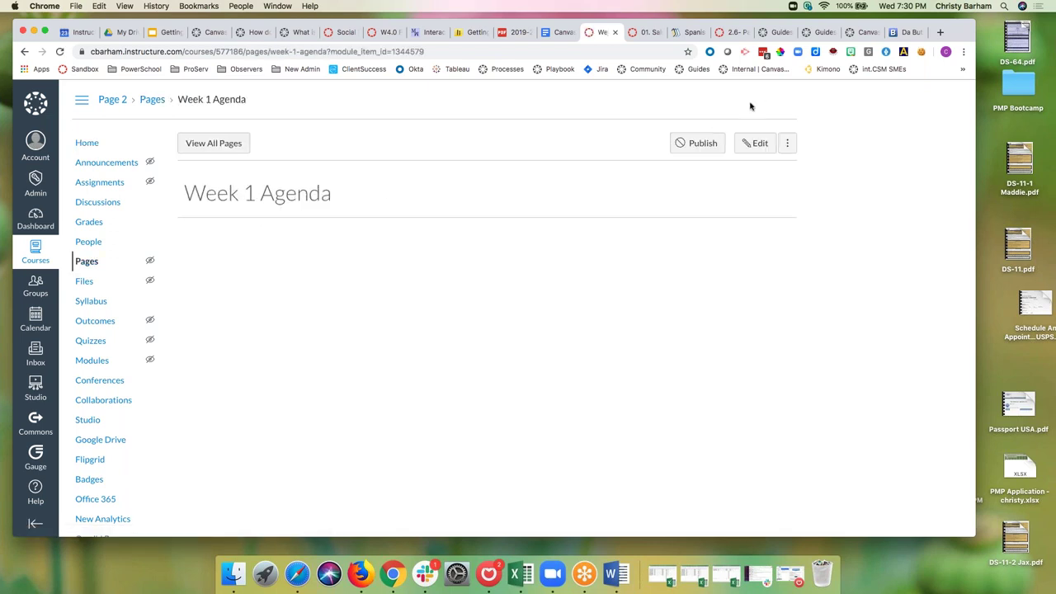
click(752, 156)
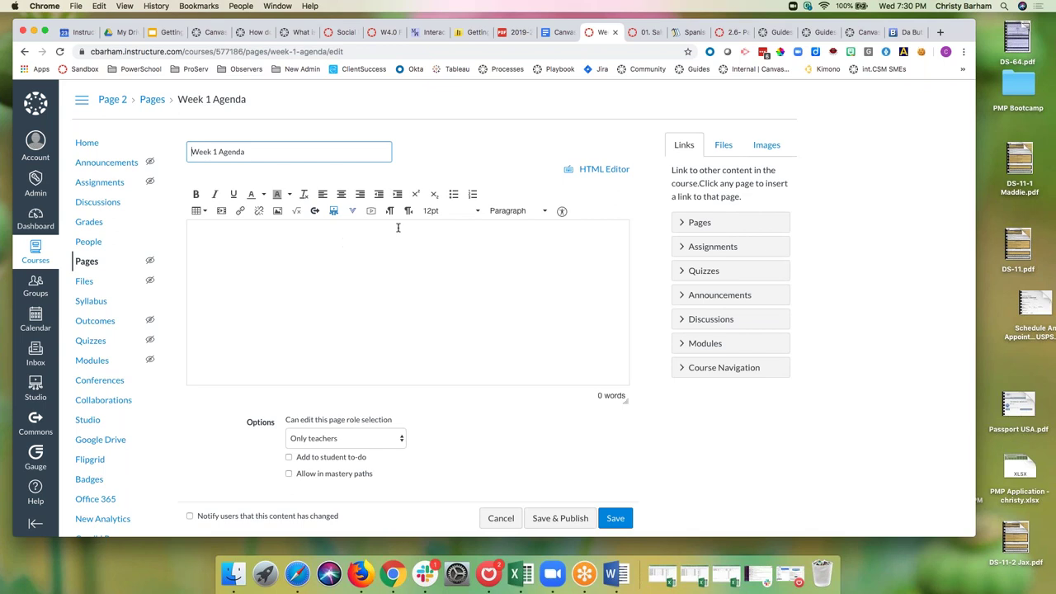
Step: Check the View Rich Content Editor section of the open Canvas guide, and return to the page being edited
click(299, 33)
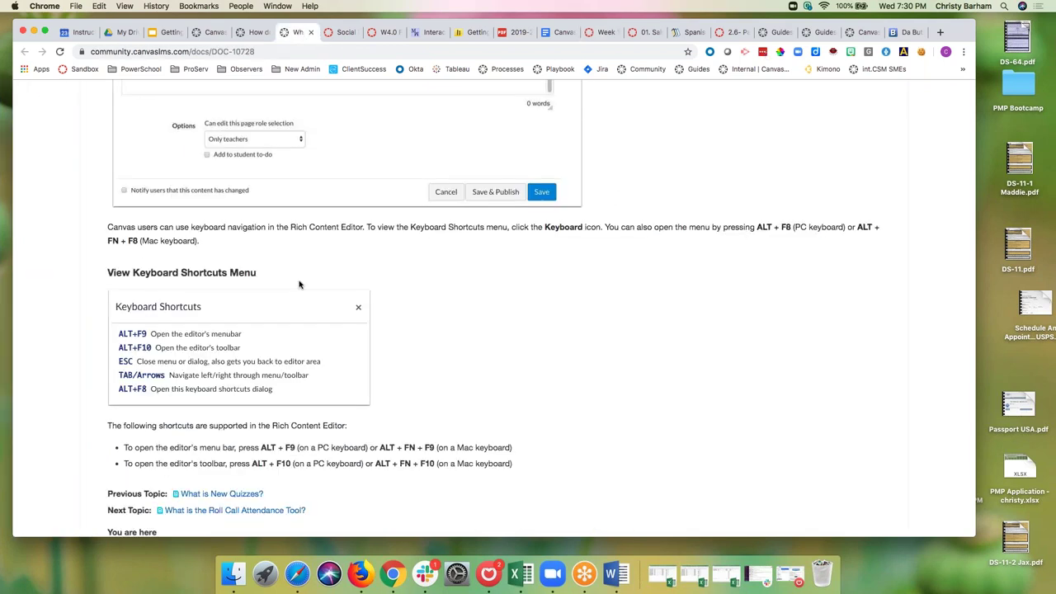
scroll(299, 284, up, 5)
scroll(299, 284, up, 10)
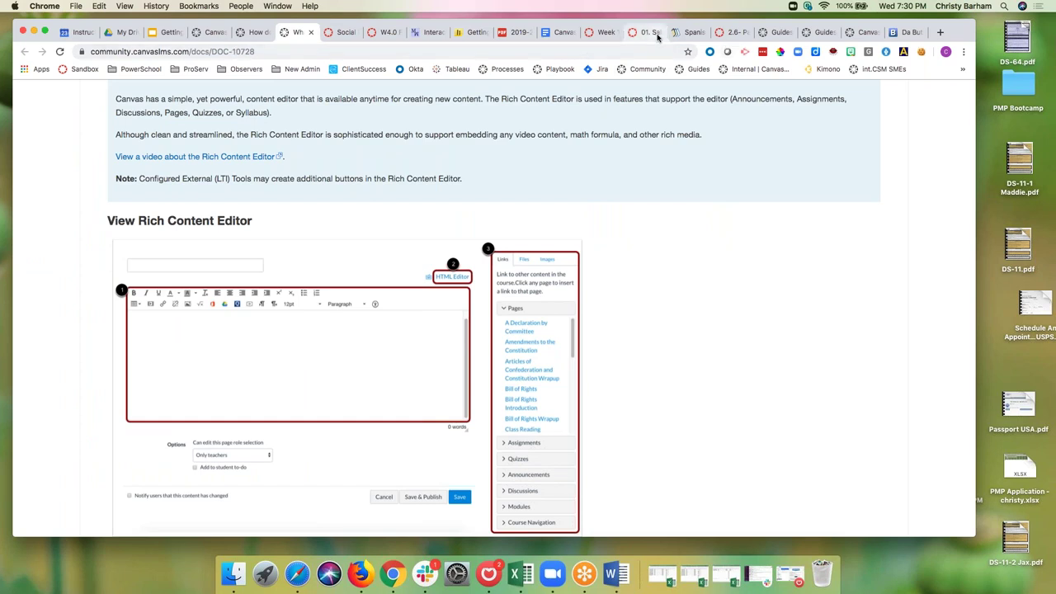
click(603, 36)
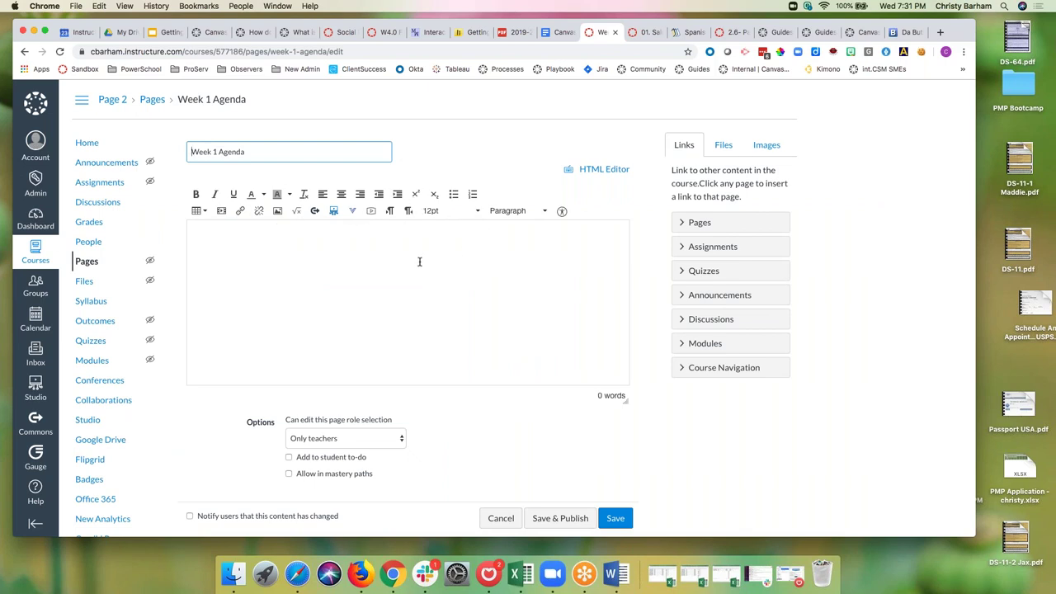
Step: Write "I start typing on this page." in the body of the Week 1 Agenda page
click(354, 245)
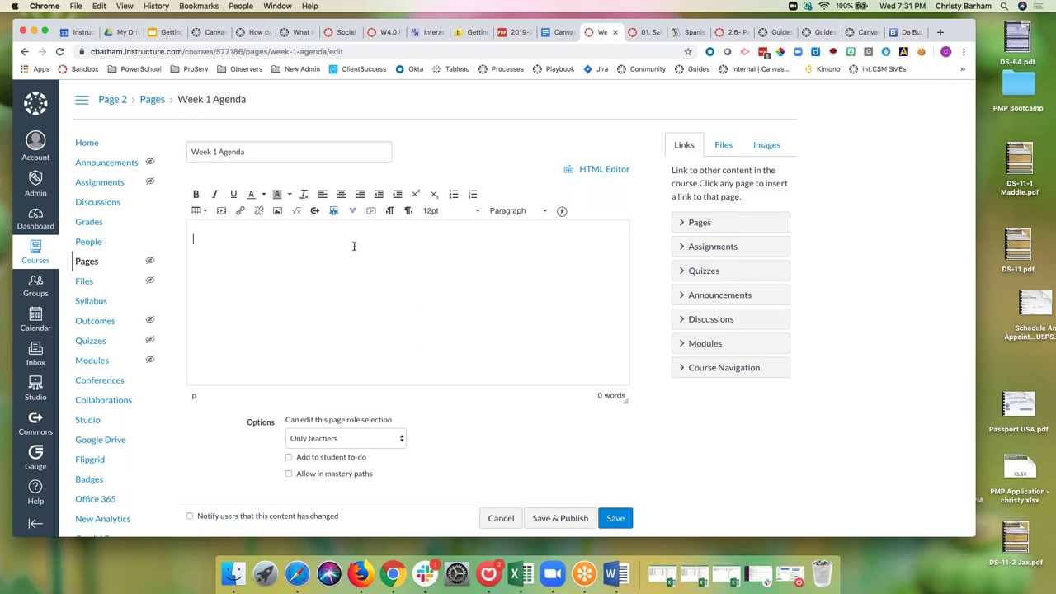
text(I start)
text( wit)
key(BackSpace)
key(BackSpace)
key(BackSpace)
key(BackSpace)
text(typing on this page.)
Step: Set the sentence's font size to 14pt and look over the available paragraph styles
drag(193, 240, 296, 242)
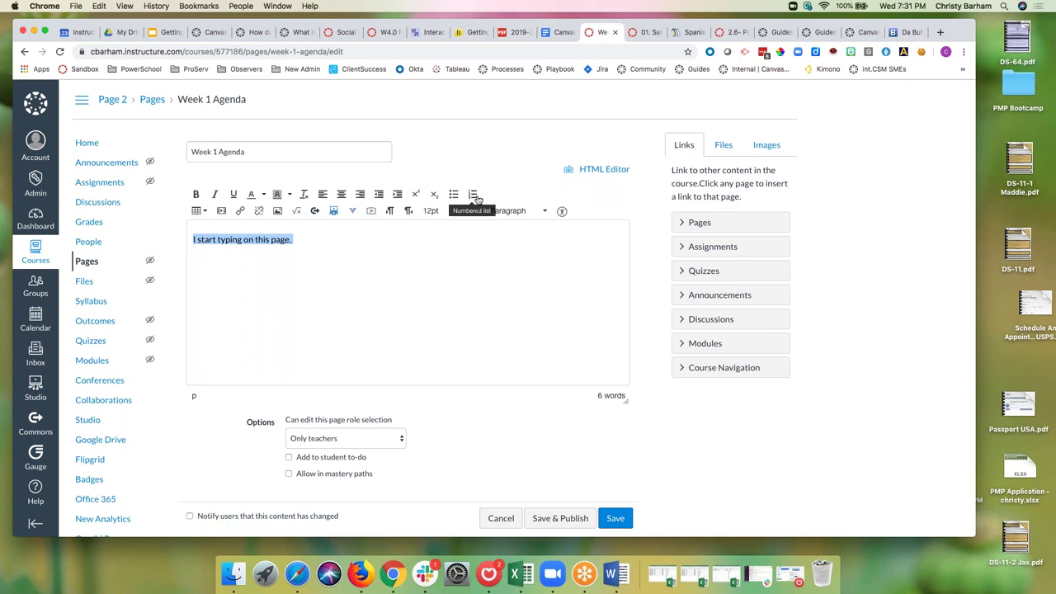
click(445, 213)
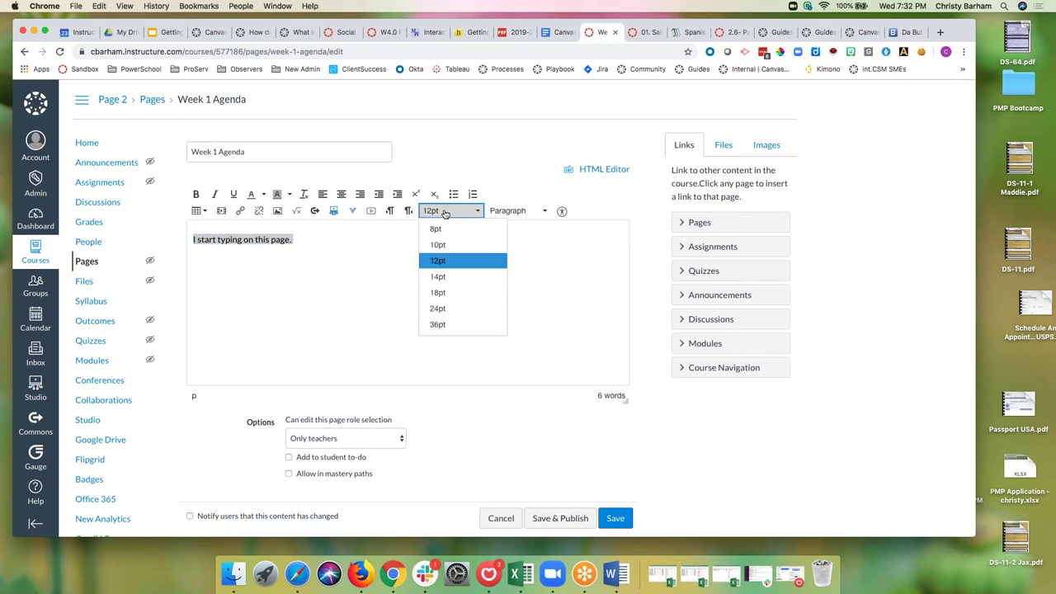
click(437, 277)
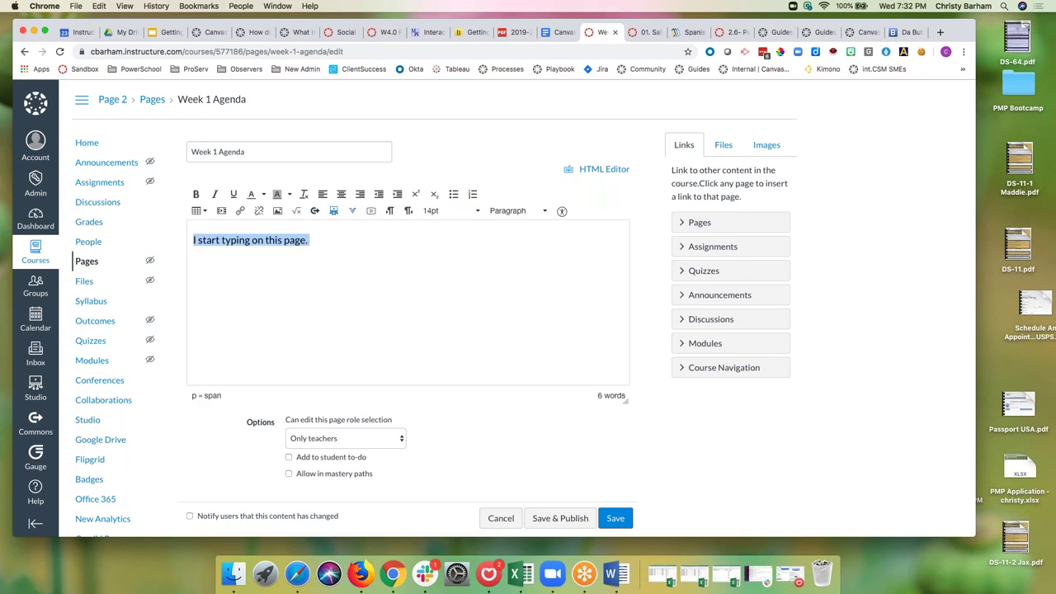
click(432, 275)
click(383, 244)
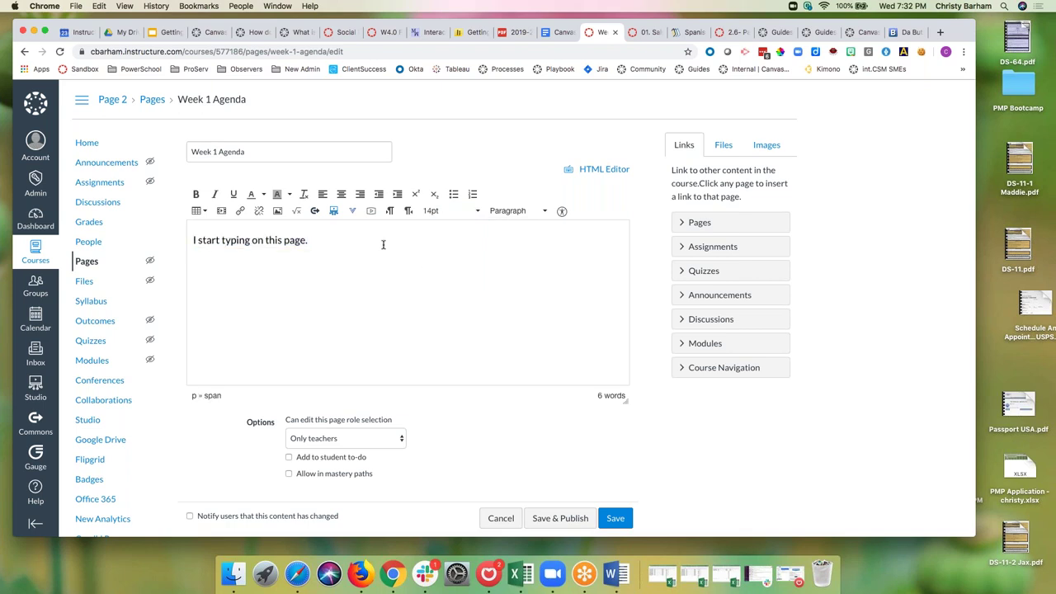
click(511, 212)
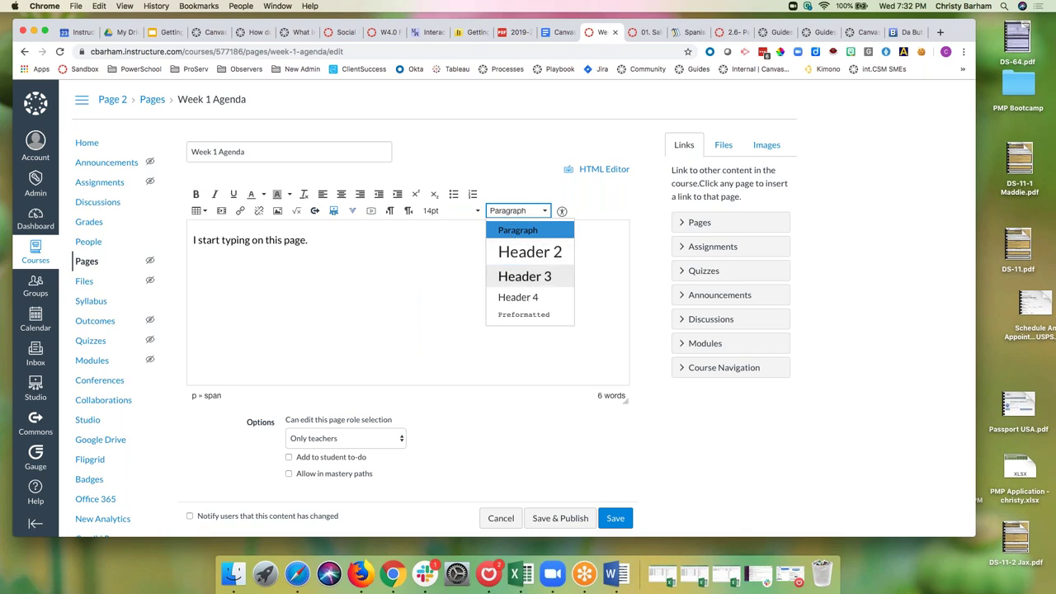
click(536, 300)
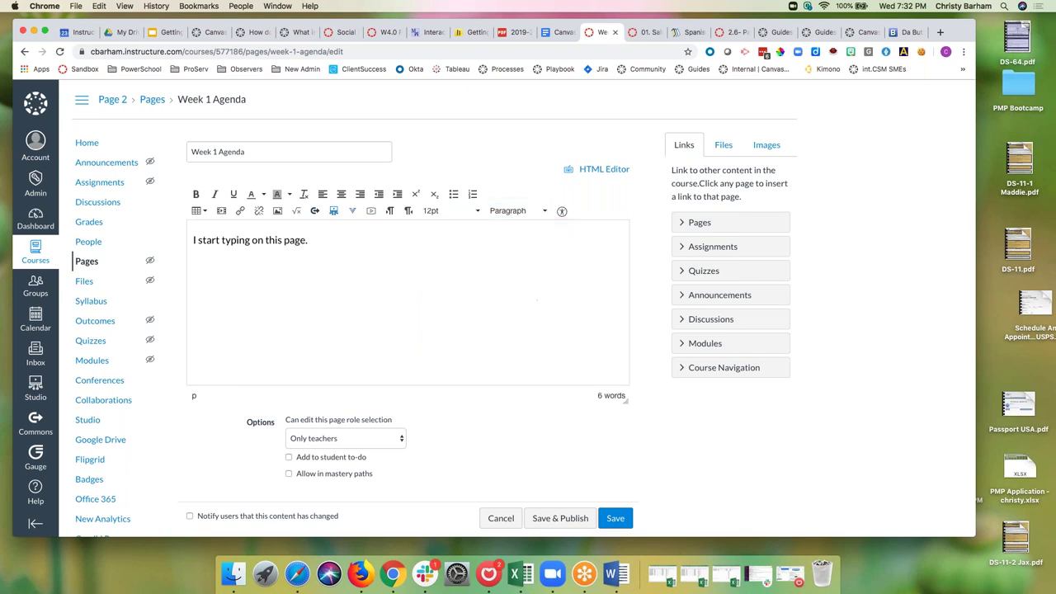
Step: Start inserting media on the page, and get the share link of the CanvasLMS YouTube channel's featured video, "Canvas: The Learning, Mastery, & Success Machine"
click(221, 212)
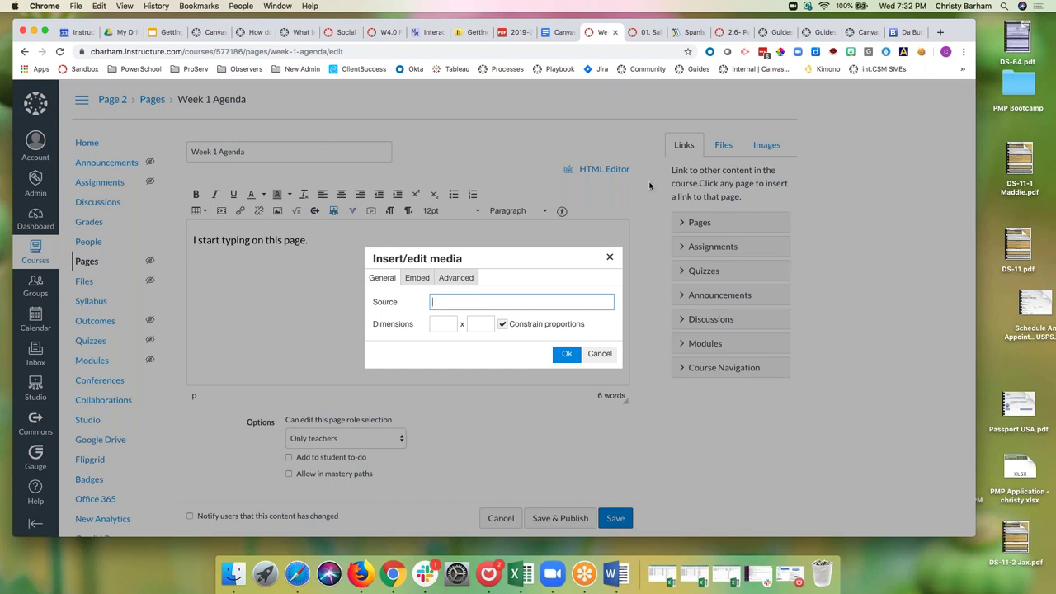
click(940, 33)
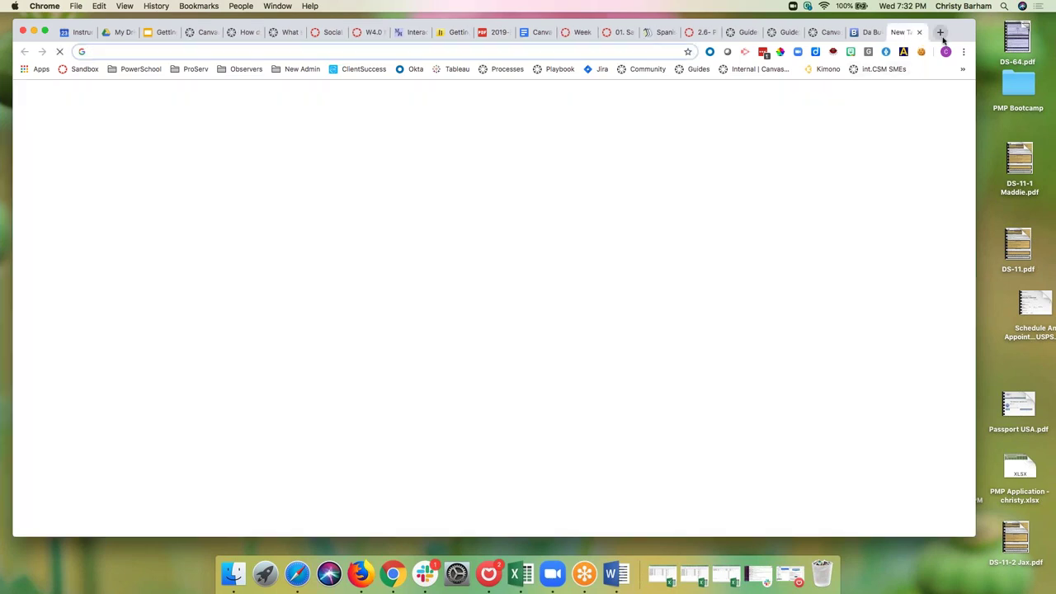
text(ou)
key(BackSpace)
key(BackSpace)
text(youtube )
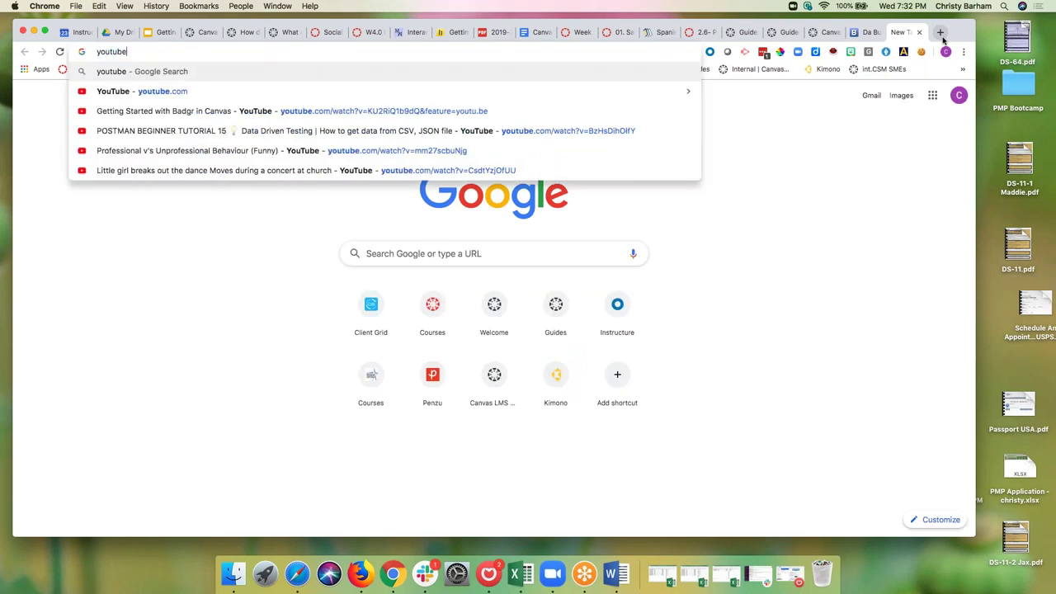
text(canvaslms)
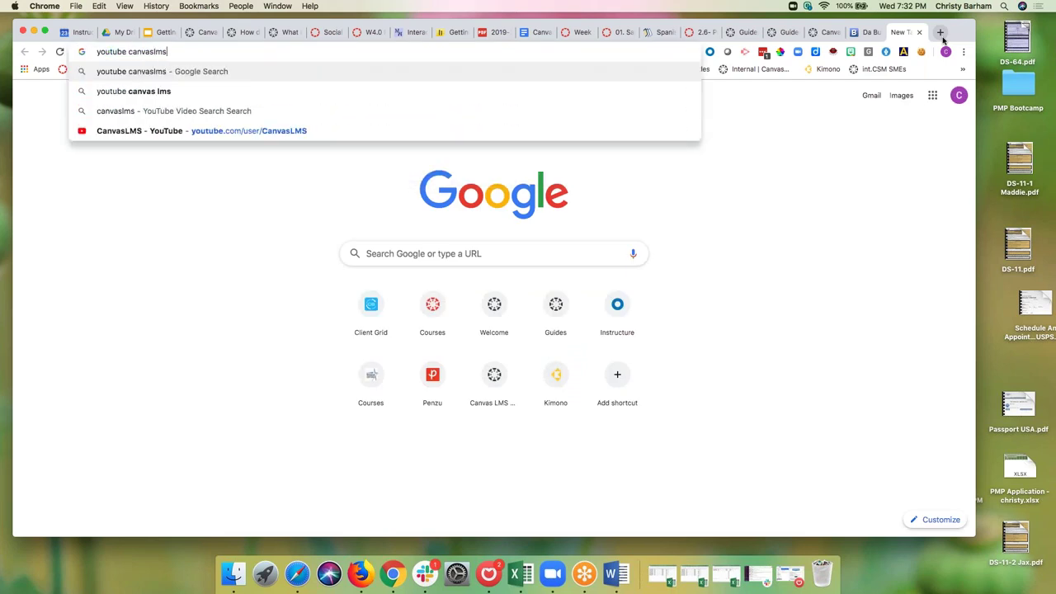
key(Return)
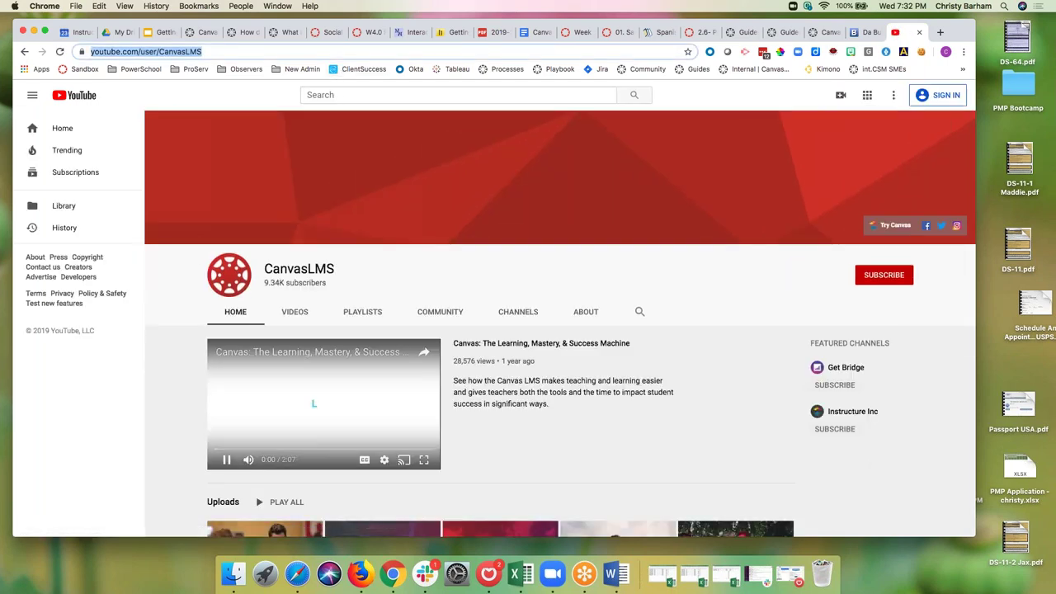
click(423, 353)
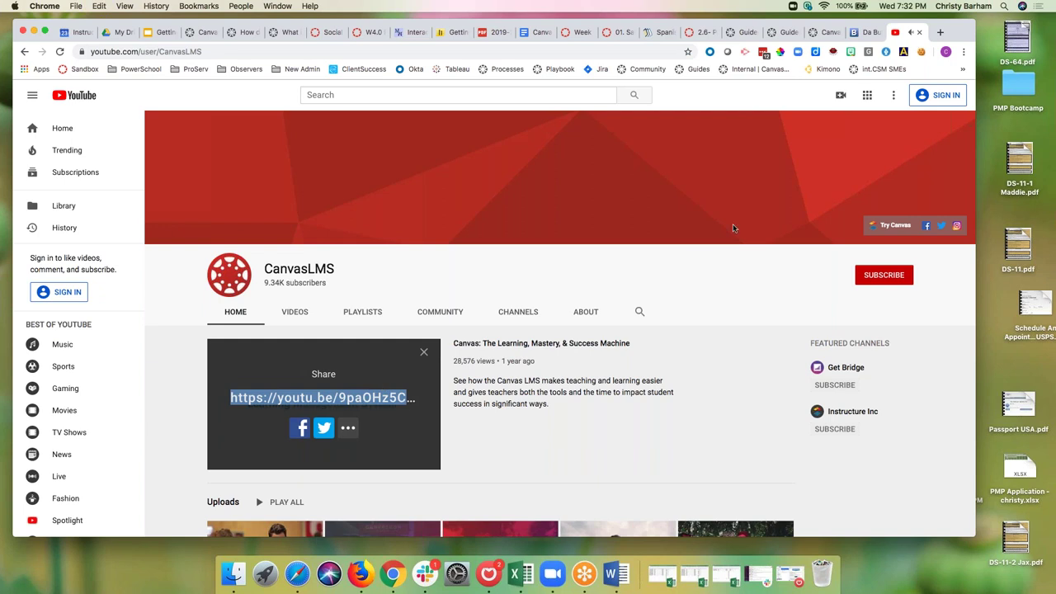
click(920, 33)
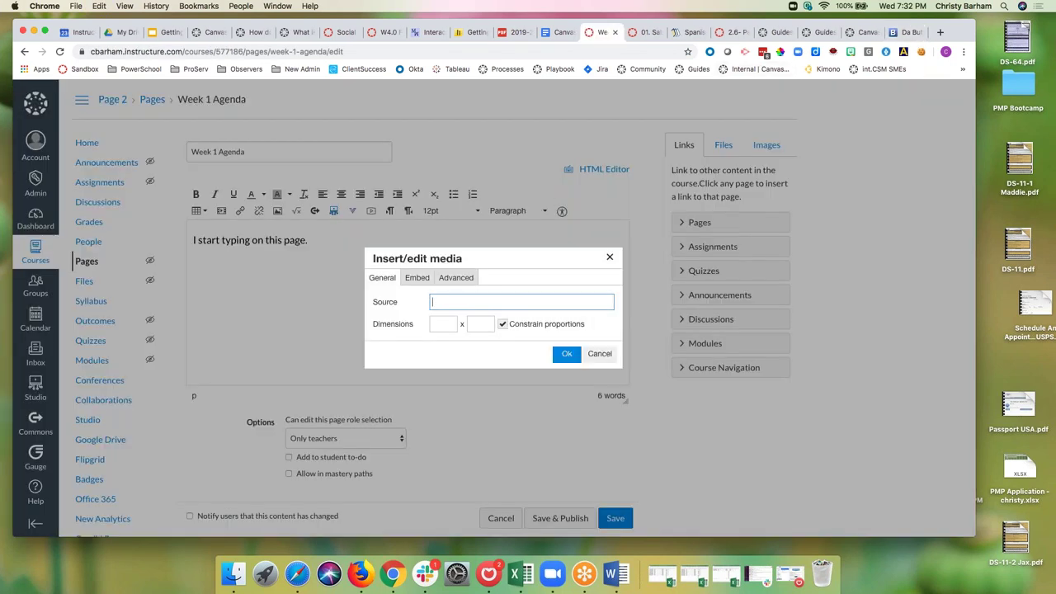
text(https://youtu.be/9paOHz5CSfU)
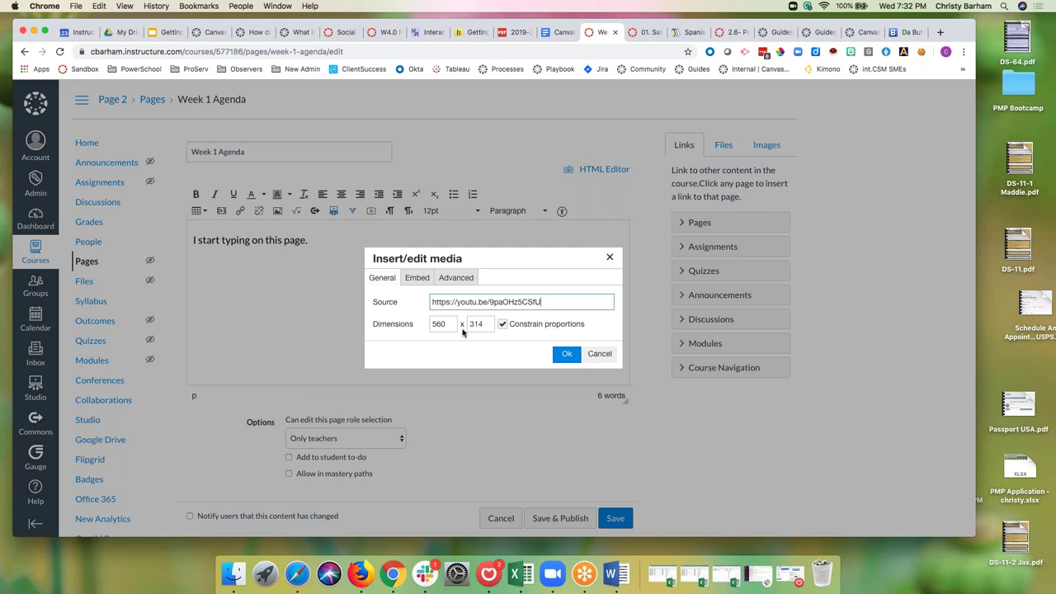
click(564, 355)
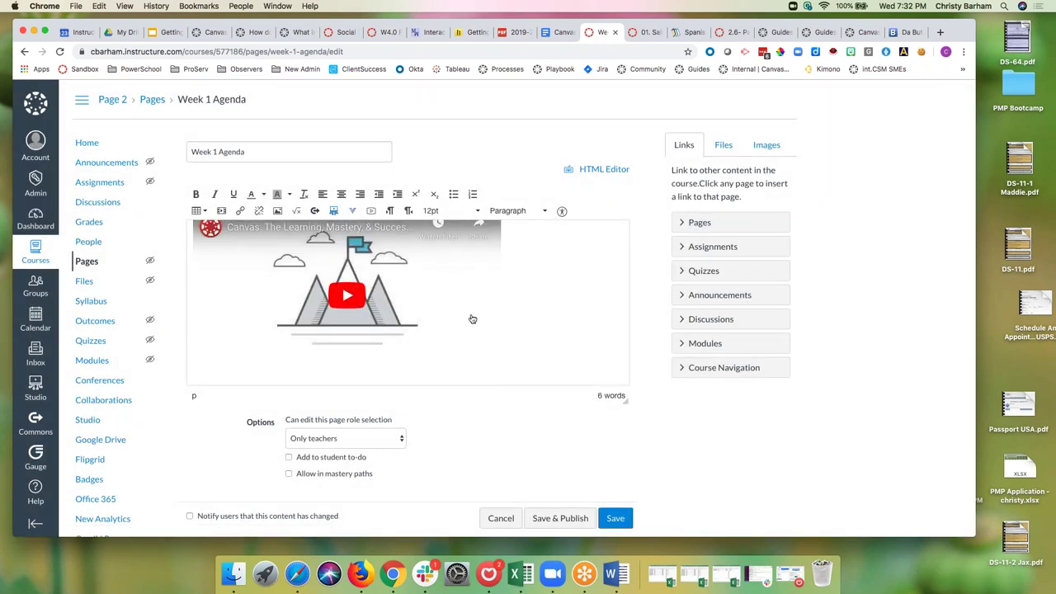
click(472, 319)
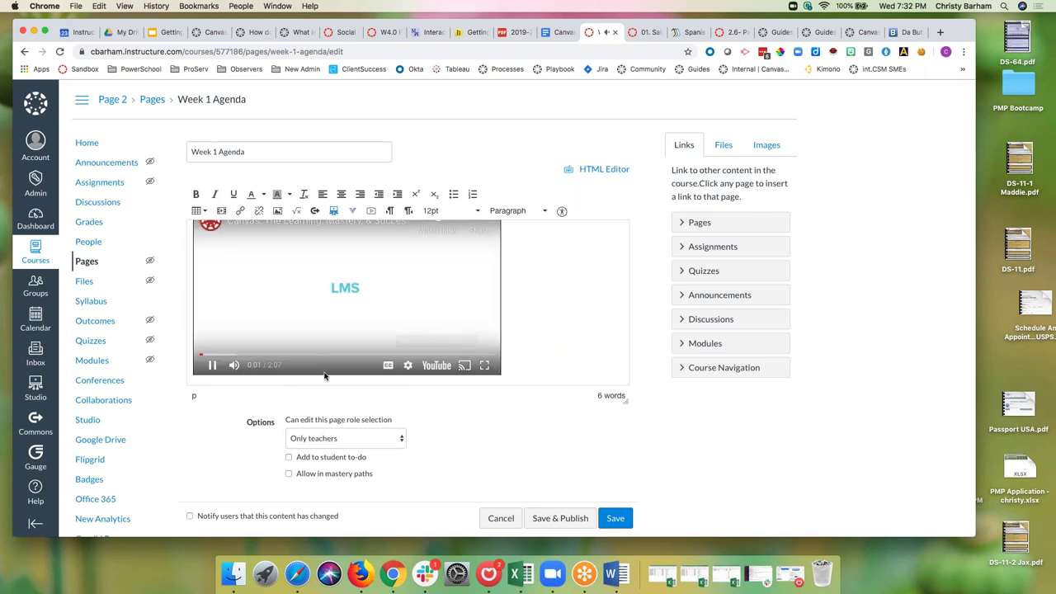
scroll(377, 336, up, 2)
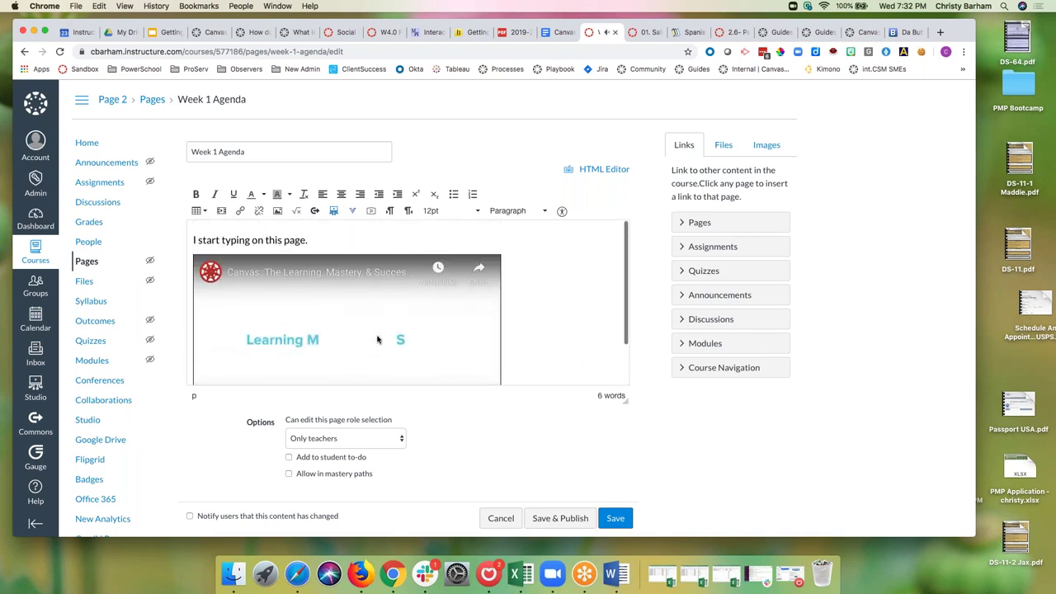
Step: Examine the embed code and advanced options for inserting media, and close the dialog without inserting anything
click(223, 211)
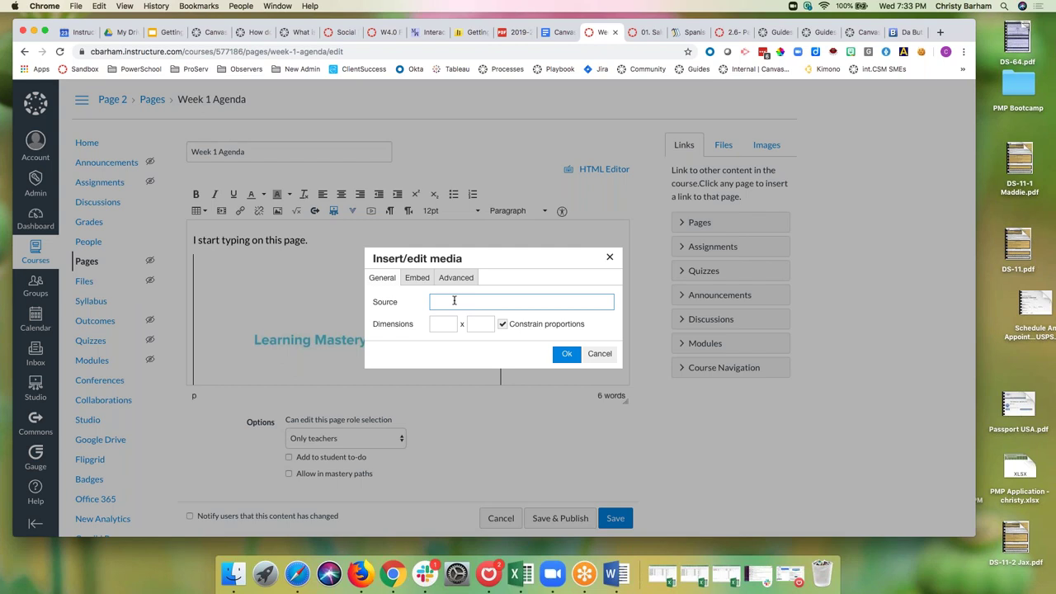
click(418, 278)
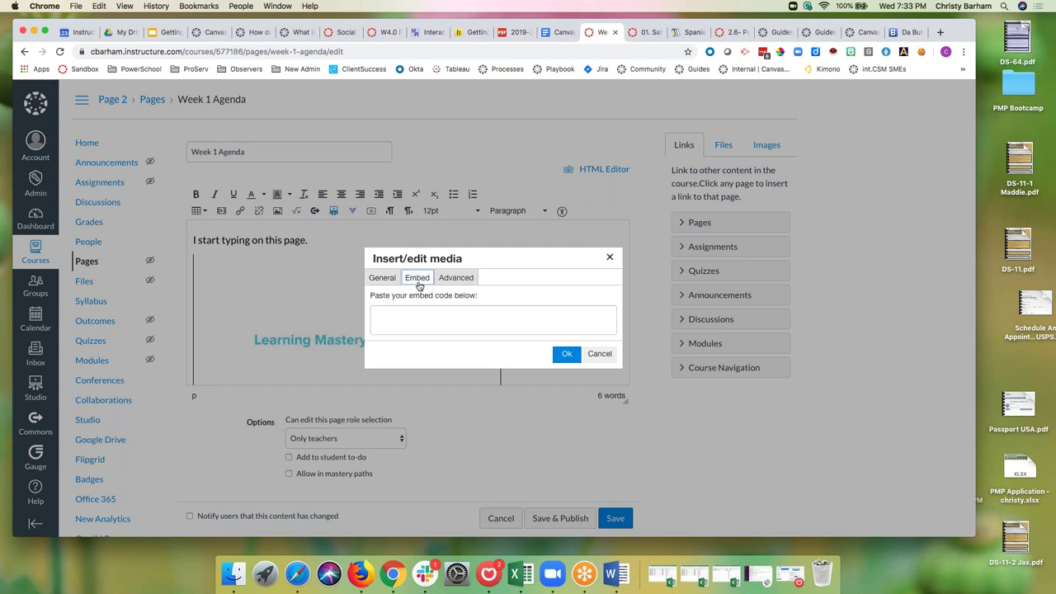
click(483, 324)
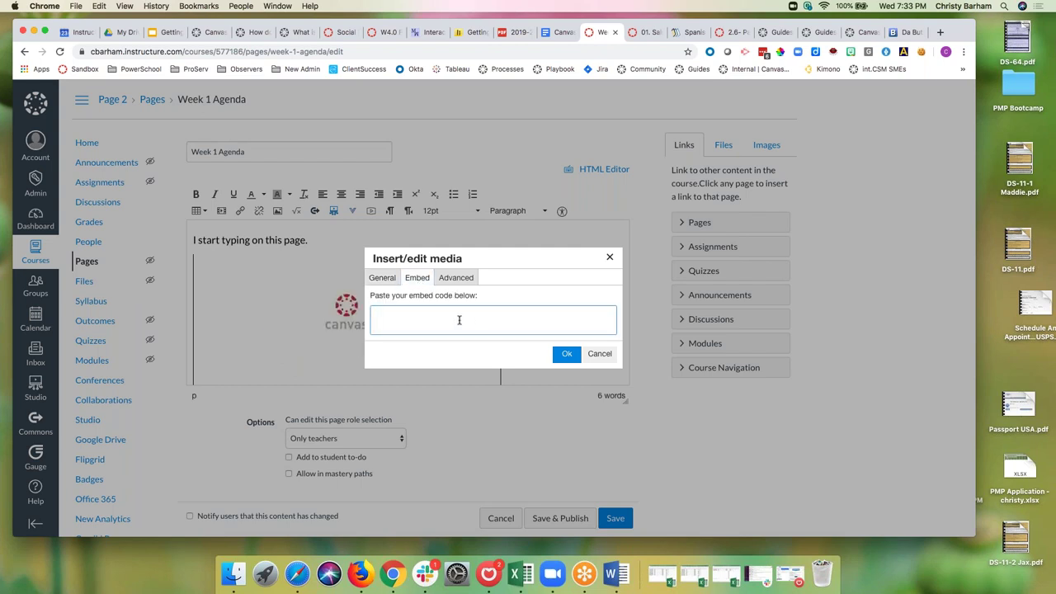
click(465, 279)
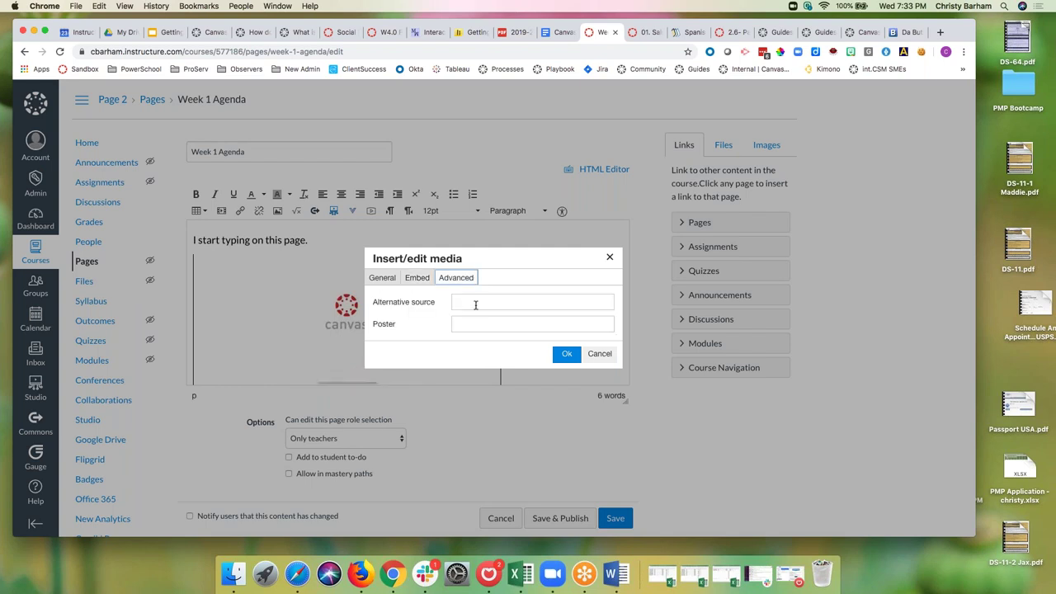
click(394, 279)
click(415, 278)
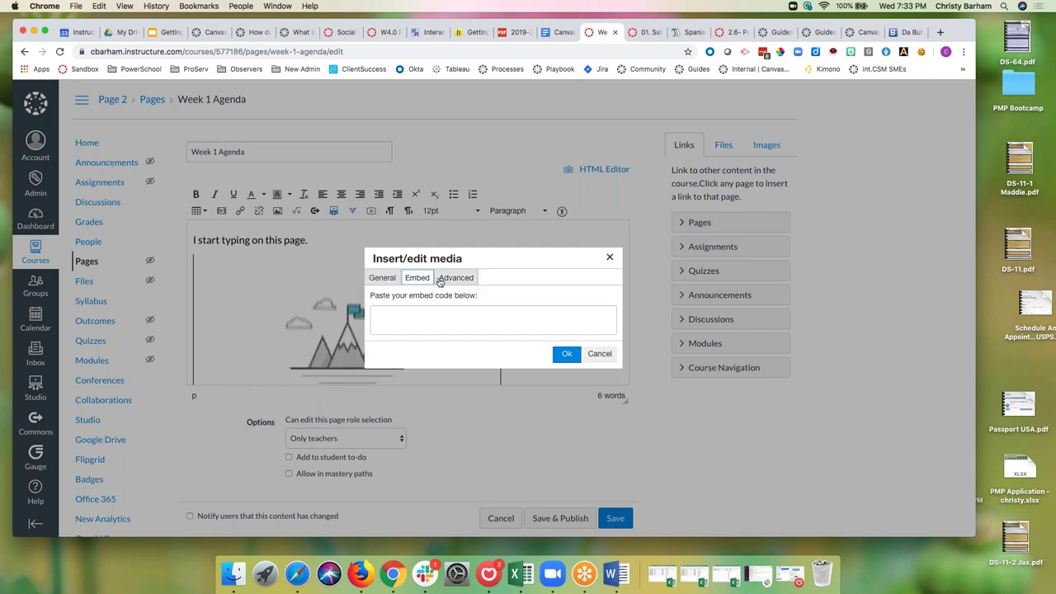
click(611, 260)
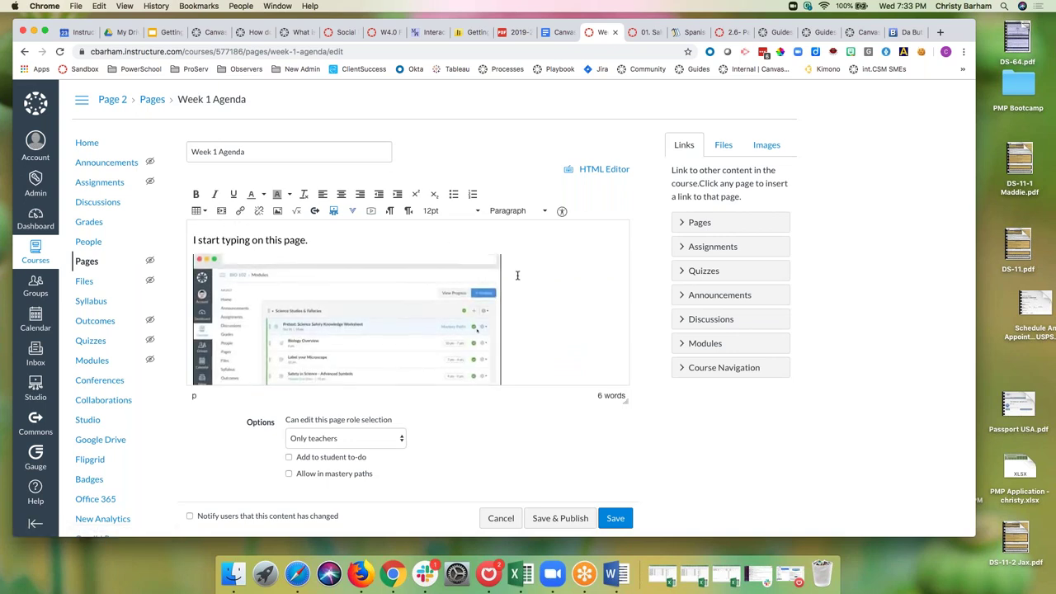
Step: Write "This is a resource you need to review." below the embedded video
scroll(517, 276, down, 3)
text(This is)
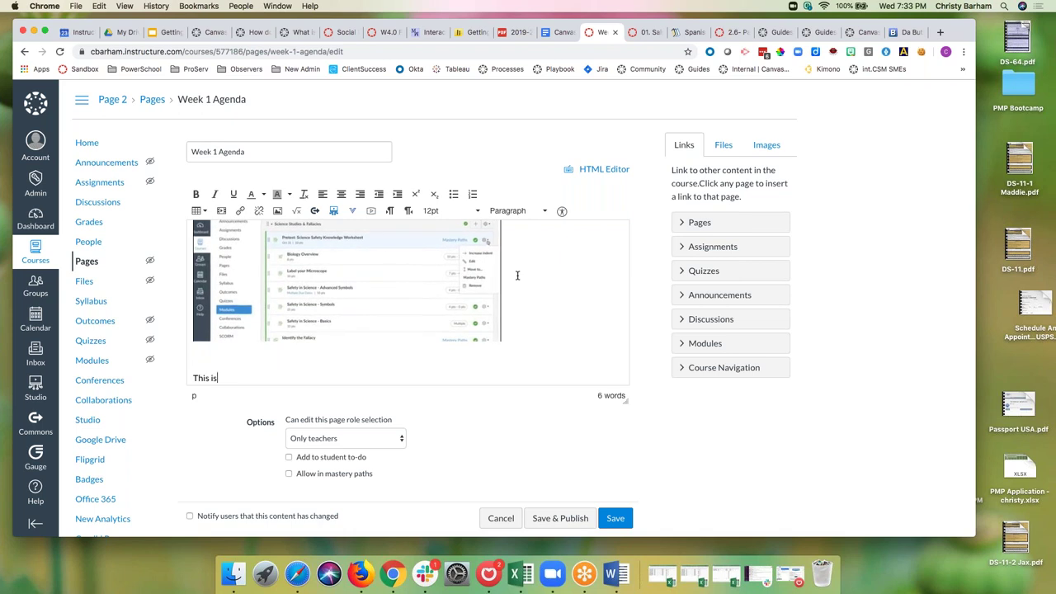
text( a resource you need to review.)
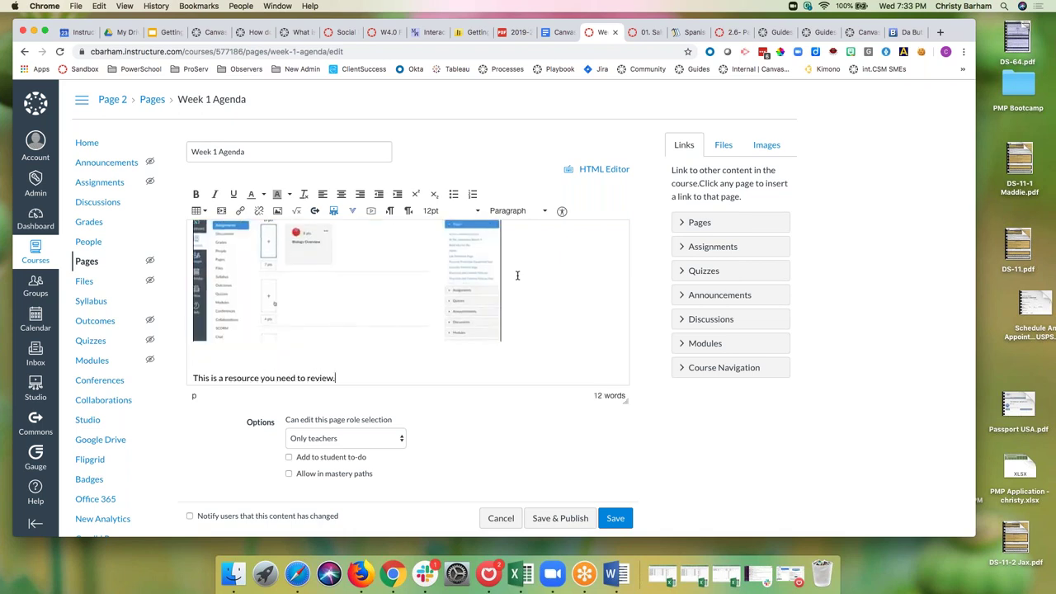
Step: Open the "Spanish Noun/adjective Agreement #1" grammar activity on conjuguemos.com without an account and copy its web address
click(940, 37)
text(c)
key(BackSpace)
text(conjuguemos)
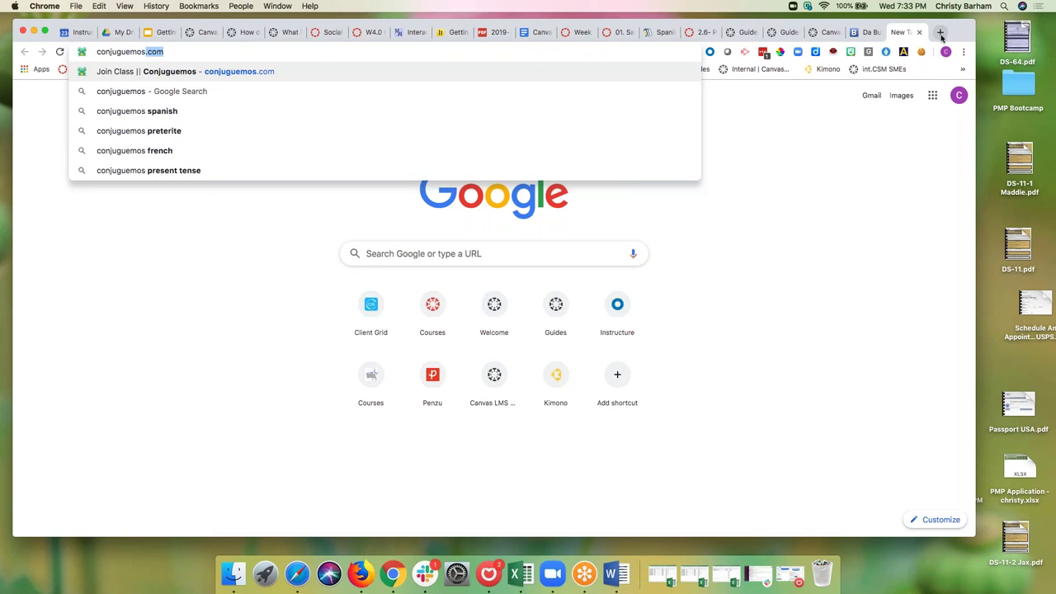
key(Return)
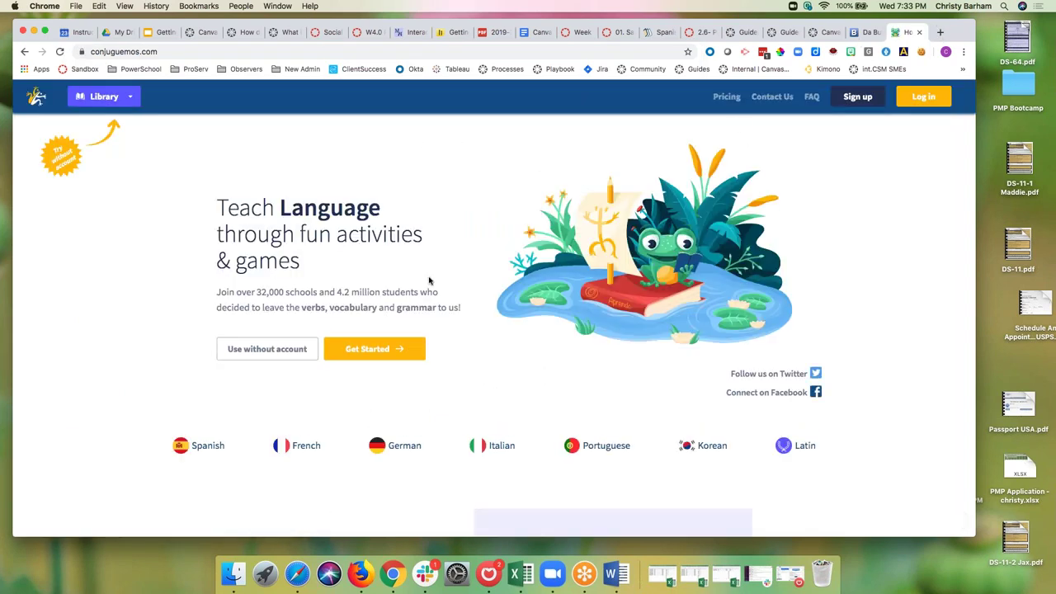
click(298, 352)
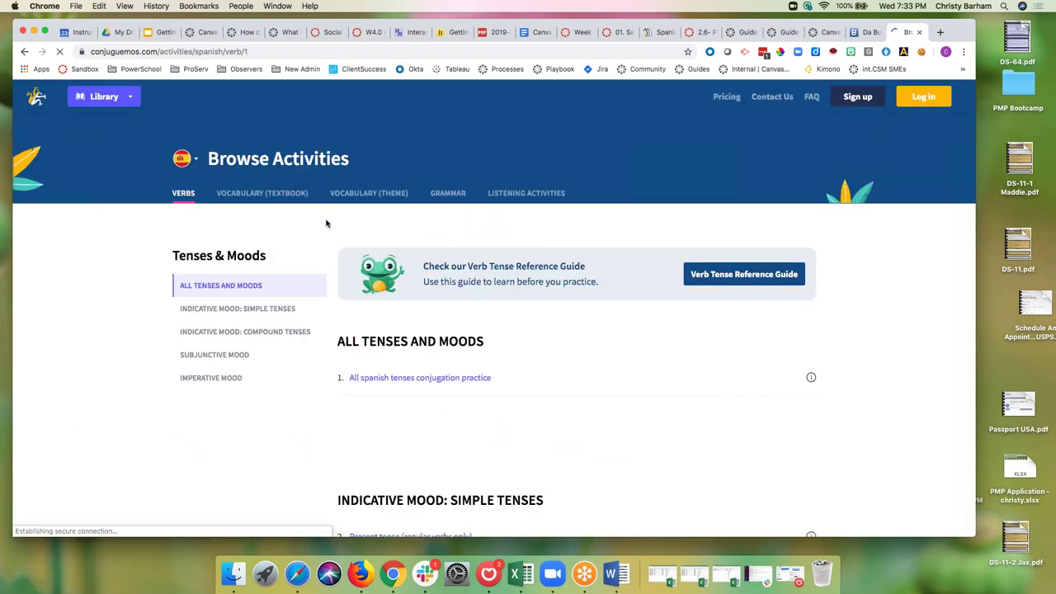
click(458, 194)
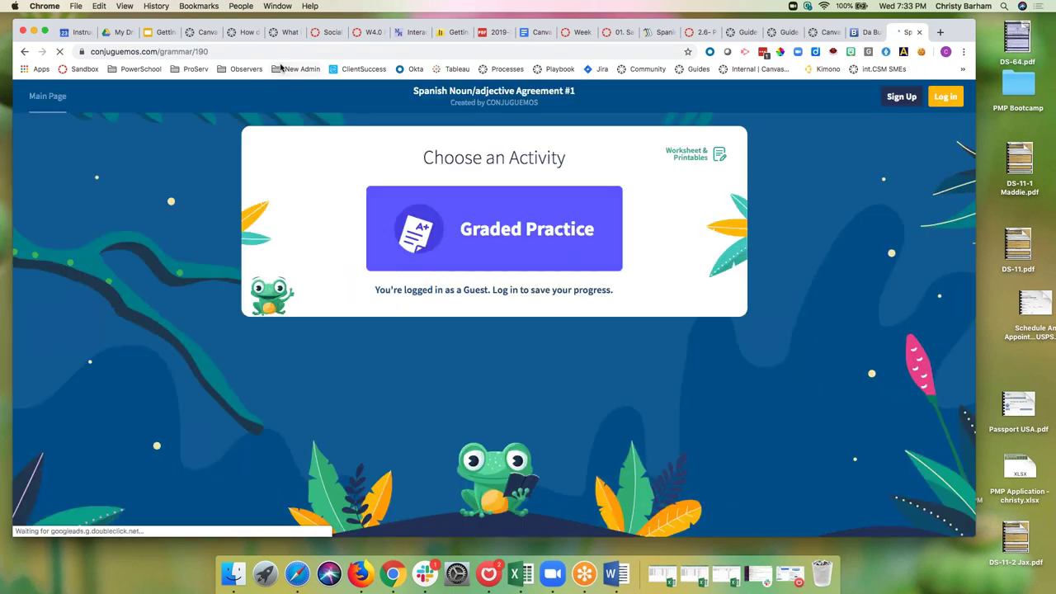
click(302, 68)
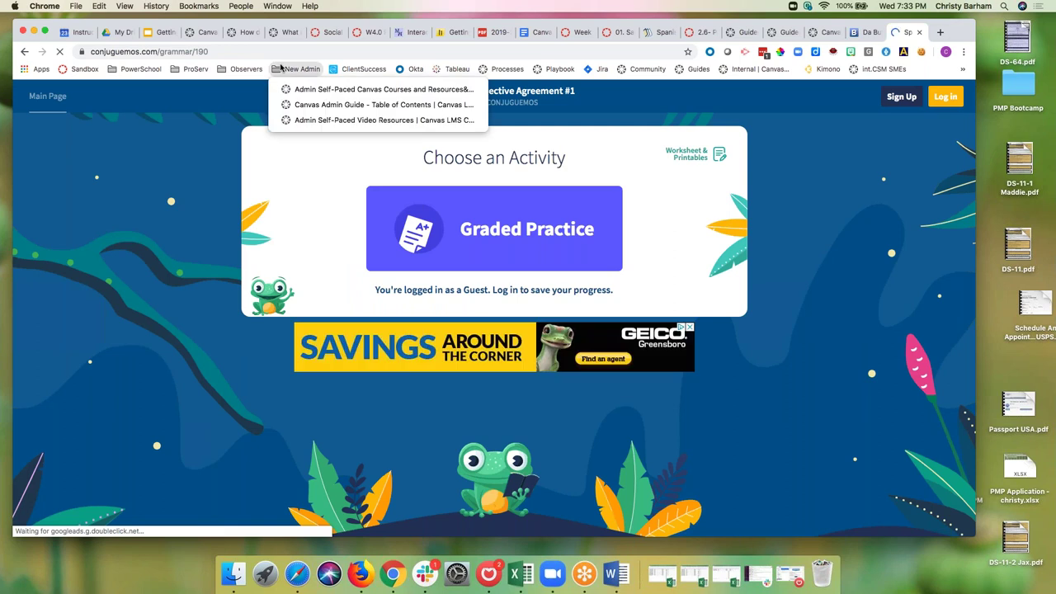
click(212, 52)
click(211, 51)
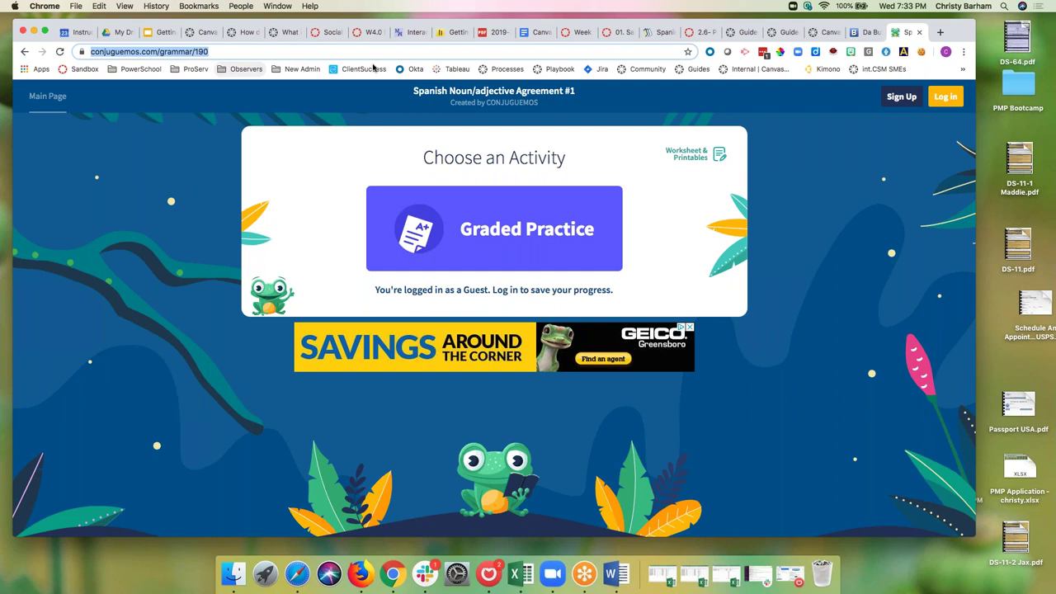
Step: Link the word "resource" in the sentence below the video to conjuguemos.com/grammar/190
click(577, 33)
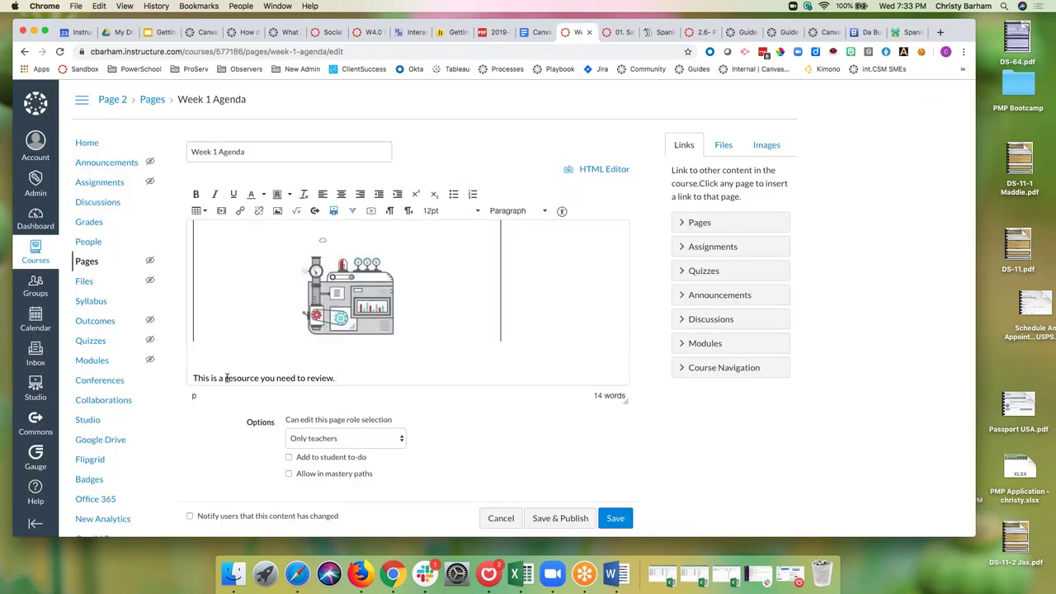
drag(226, 378, 259, 373)
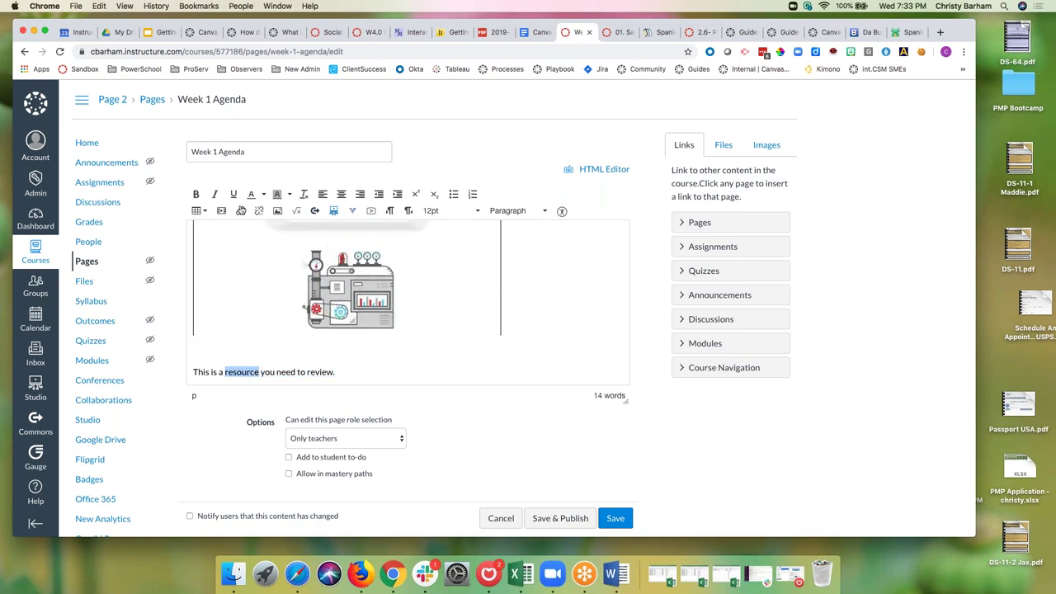
click(241, 211)
key(cmd+v)
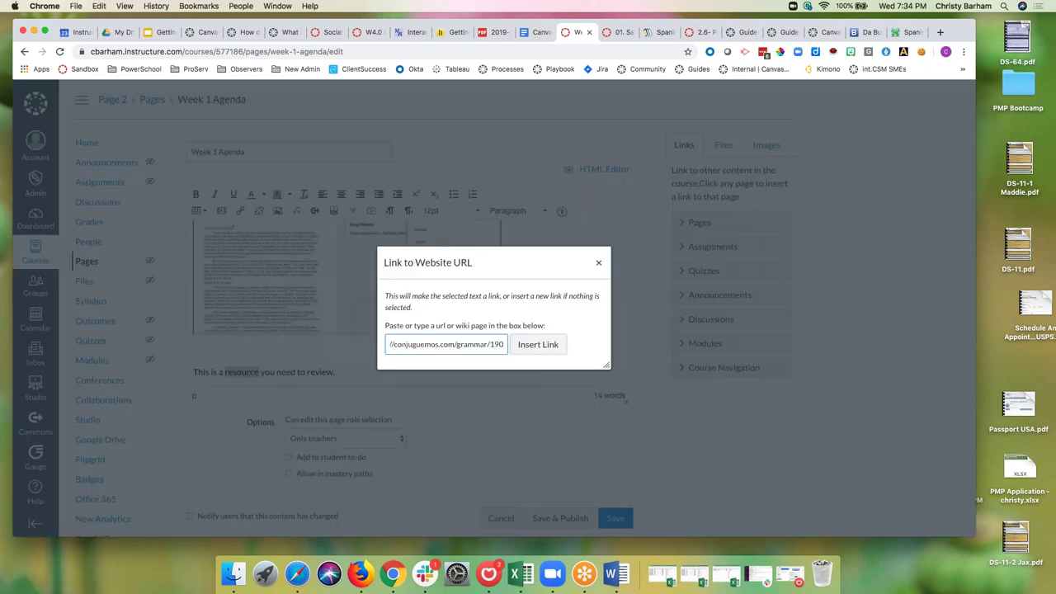
click(537, 344)
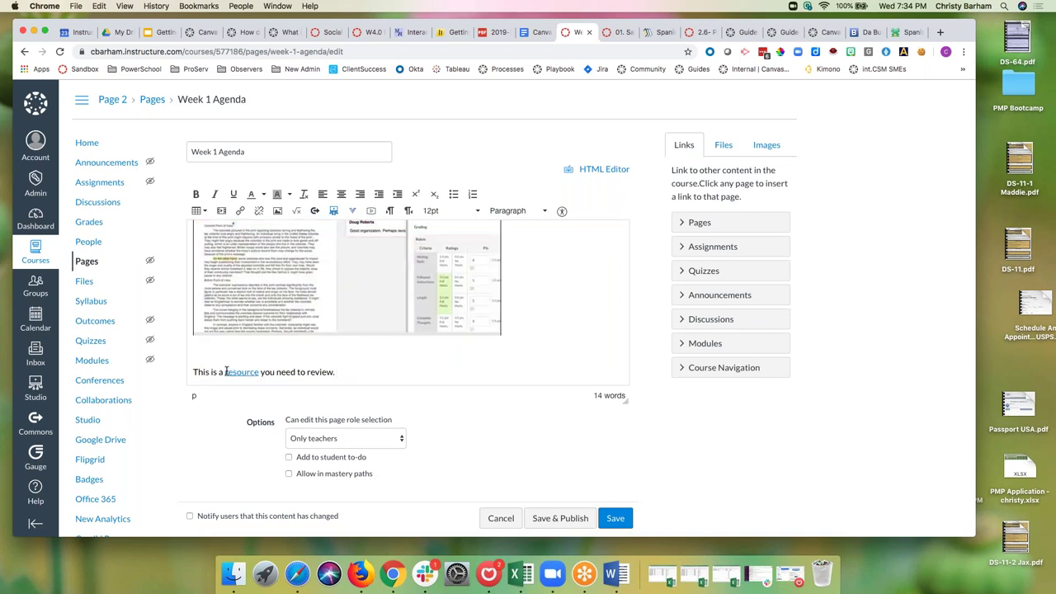
Step: Remove the website link from the word "resource"
drag(225, 371, 259, 372)
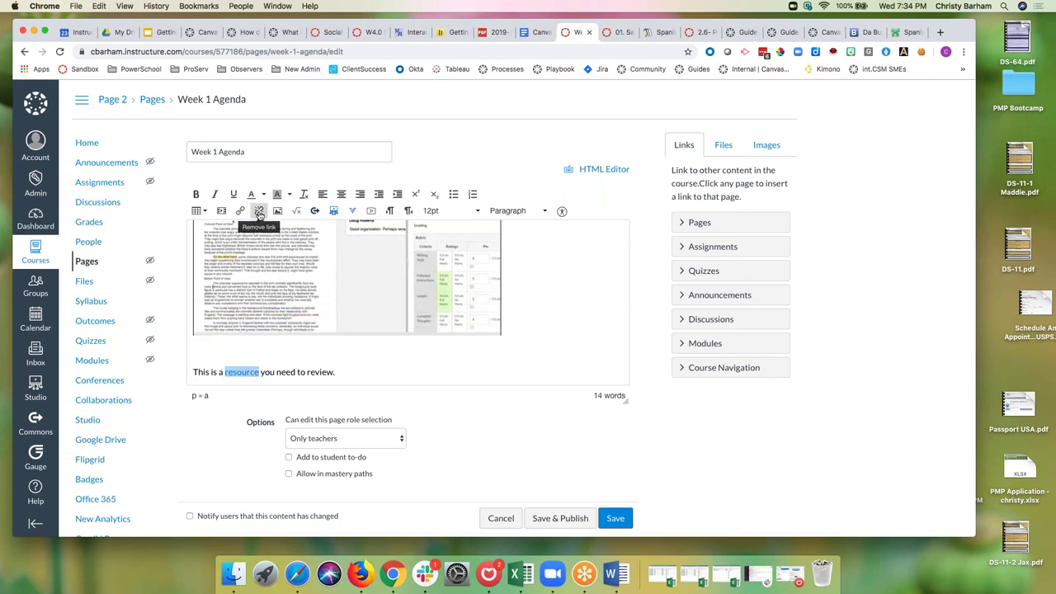
click(259, 211)
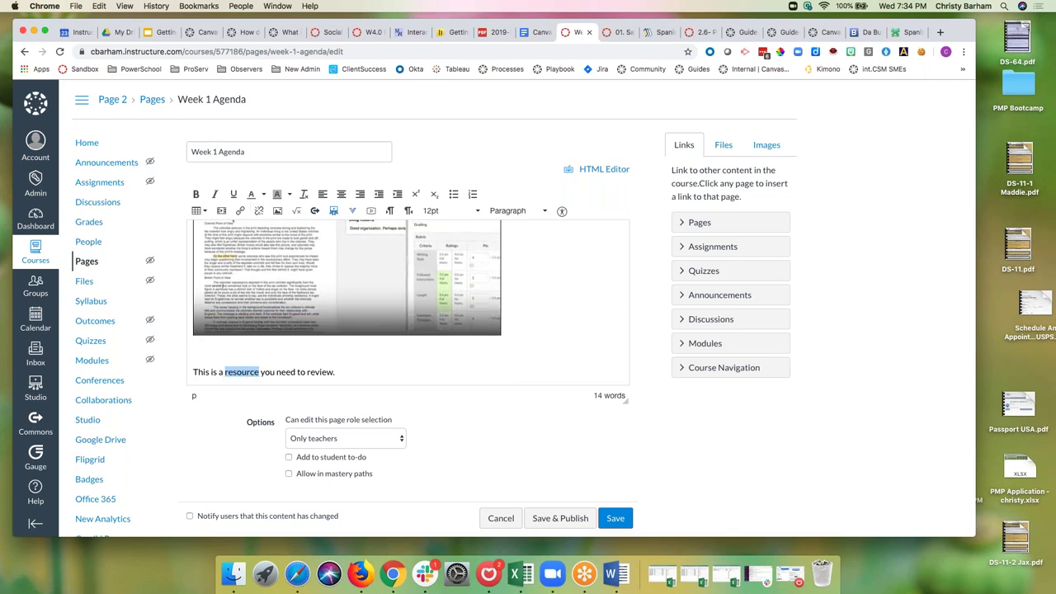
Step: Add a new line below the resource sentence and start inserting an image there
click(346, 371)
key(Return)
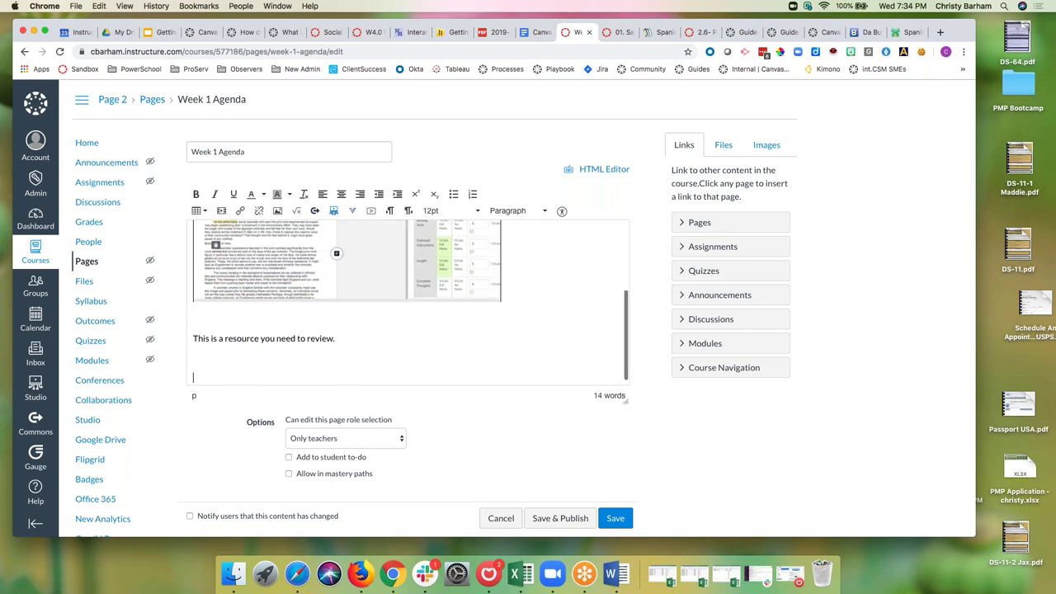
click(279, 211)
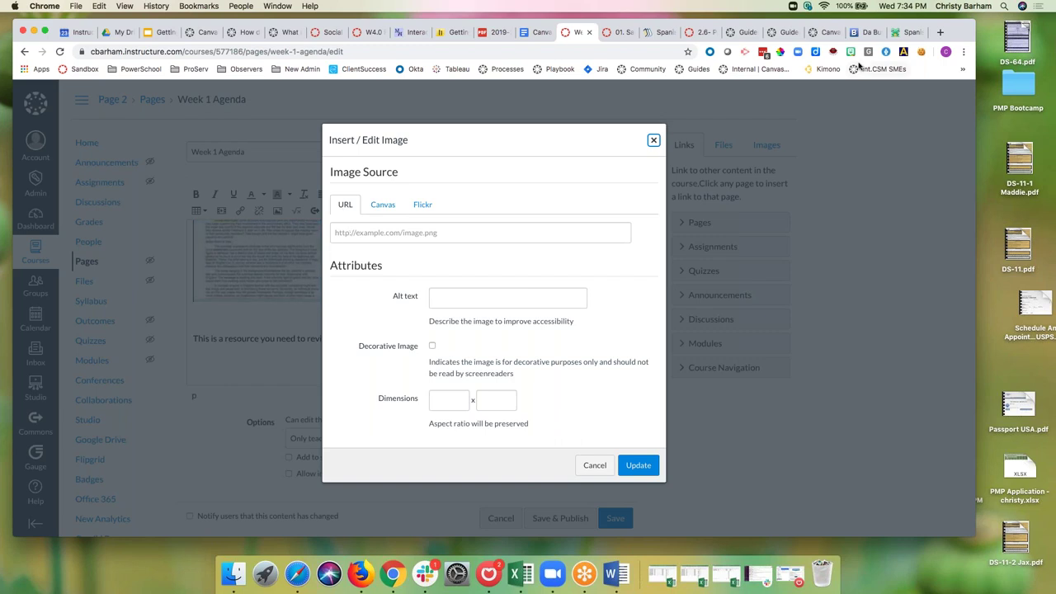
Step: Open the bubly Michael Bublé GIF page on GIPHY in a new browser tab and copy its direct GIF link
click(939, 32)
text(gi)
key(Return)
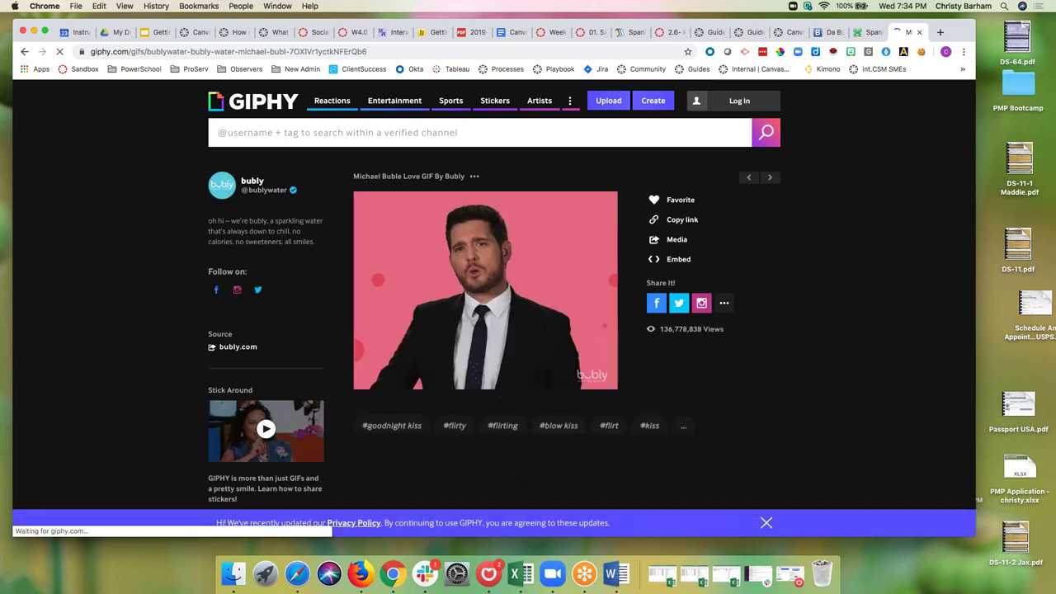
click(682, 220)
click(563, 263)
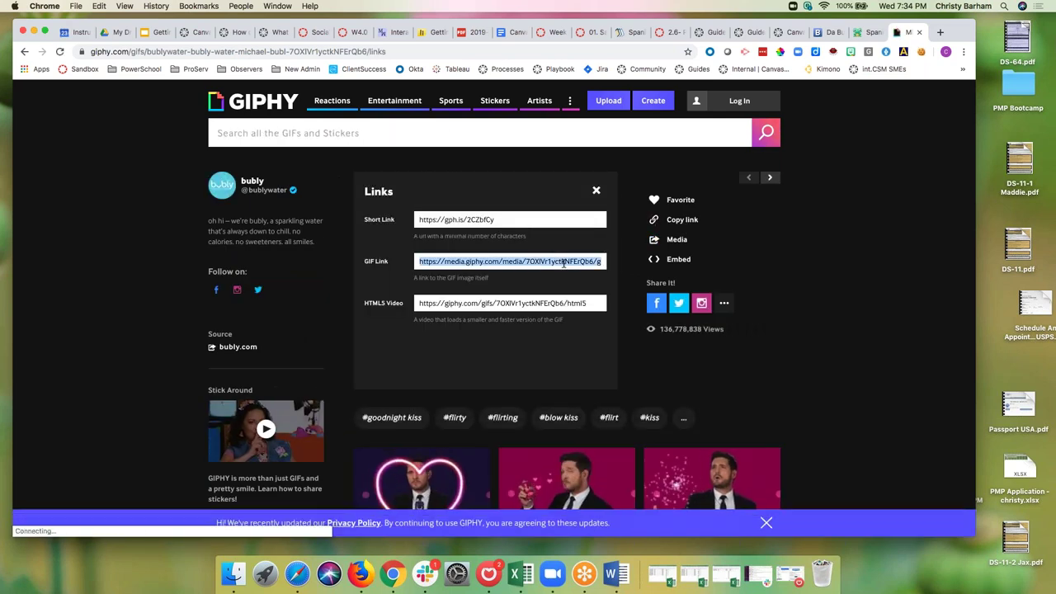
Step: Insert the GIF into the Week 1 Agenda page from the copied GIPHY link with the alt text "Thank You"
click(553, 35)
click(450, 234)
key(ctrl+v)
click(475, 297)
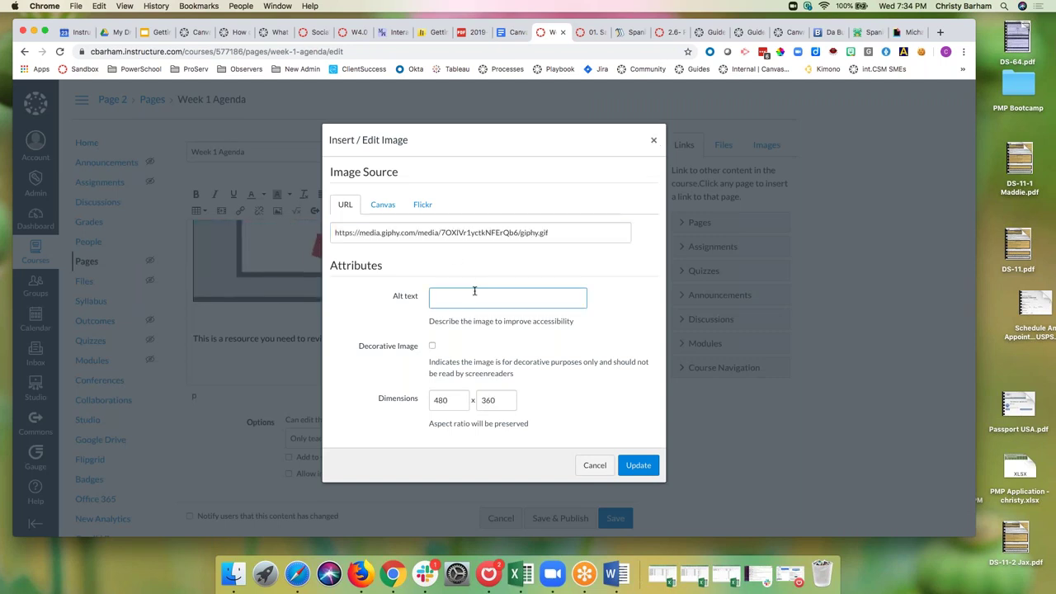
text(Thank You)
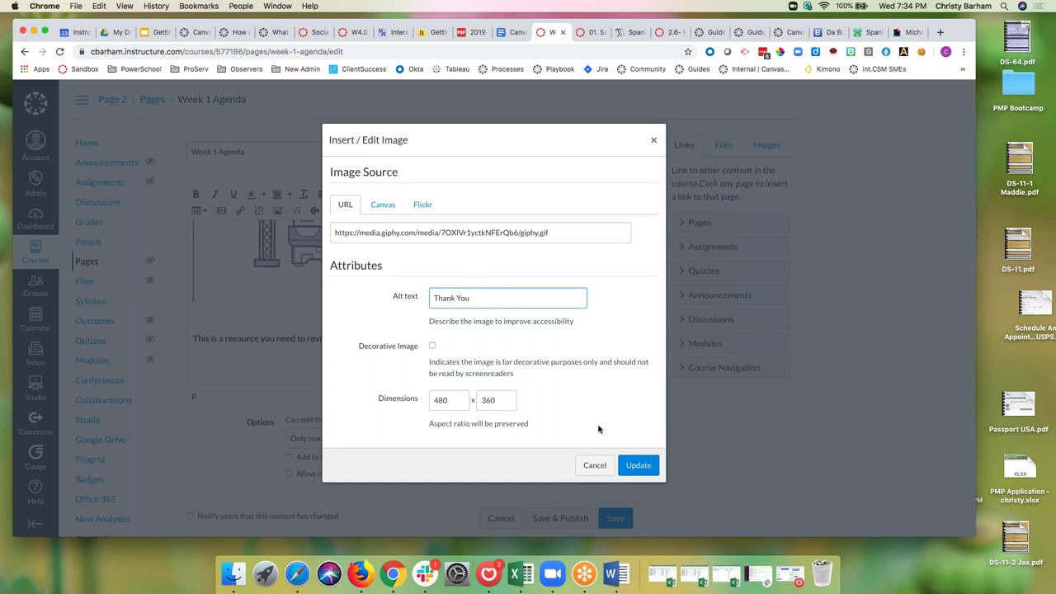
click(637, 464)
Step: Start inserting another image below the GIF and upload the teacher's 200-size portrait JPG from the computer to the course files
scroll(408, 305, down, 2)
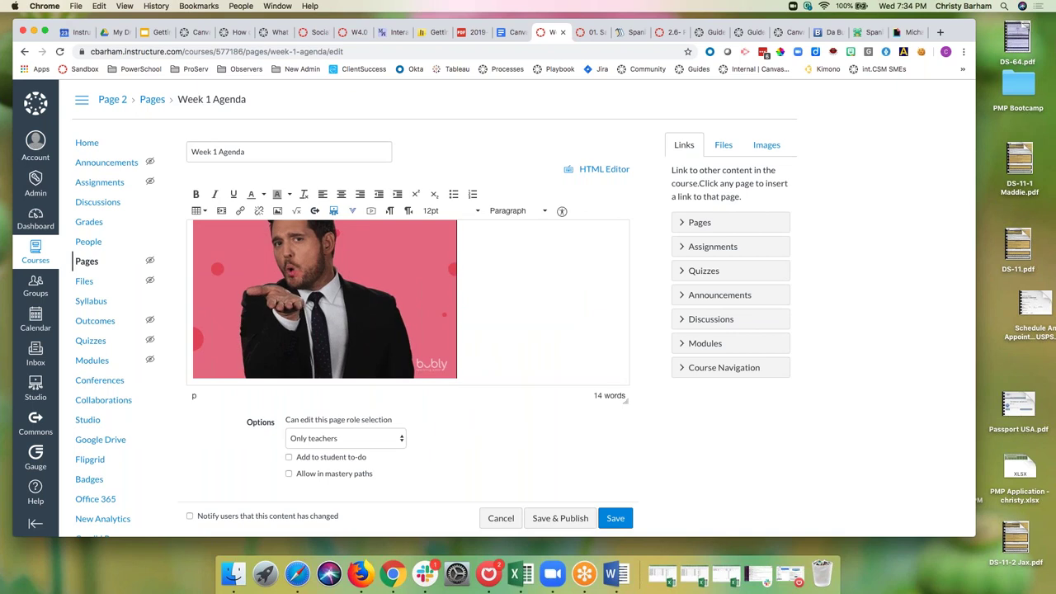
scroll(408, 305, down, 1)
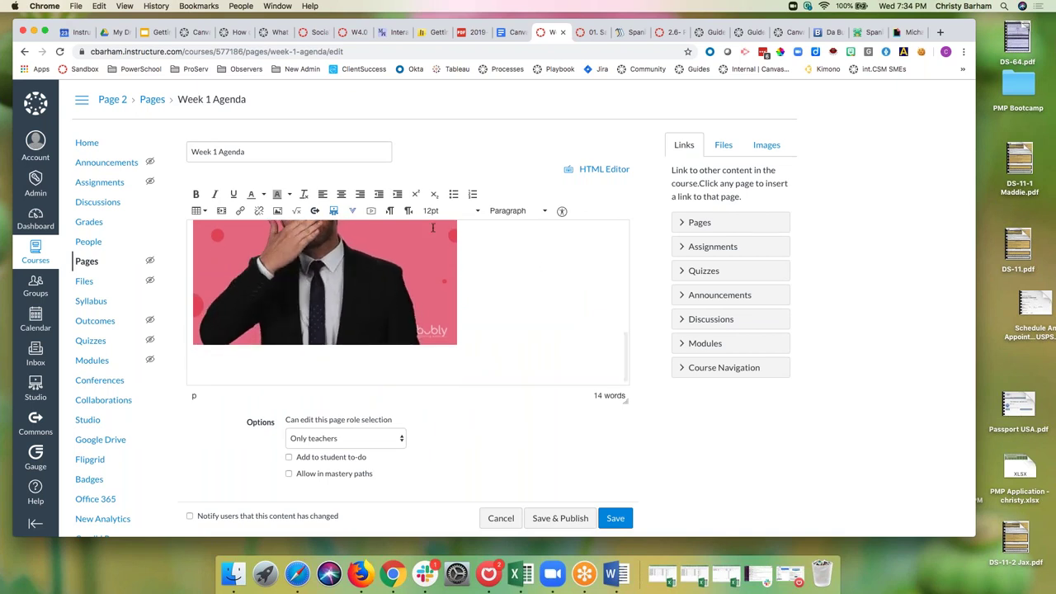
click(277, 211)
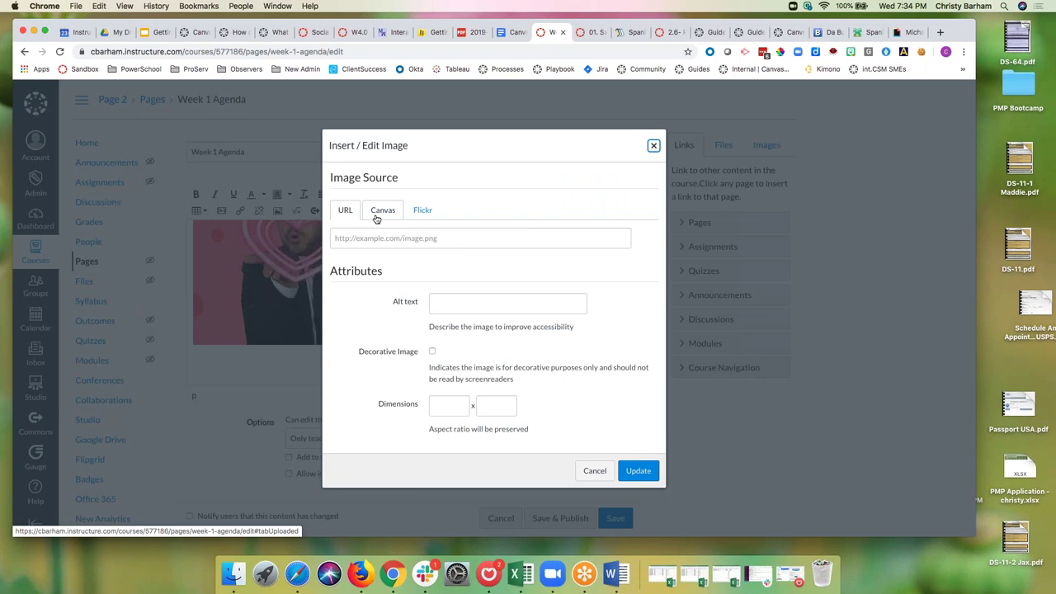
click(376, 219)
click(378, 265)
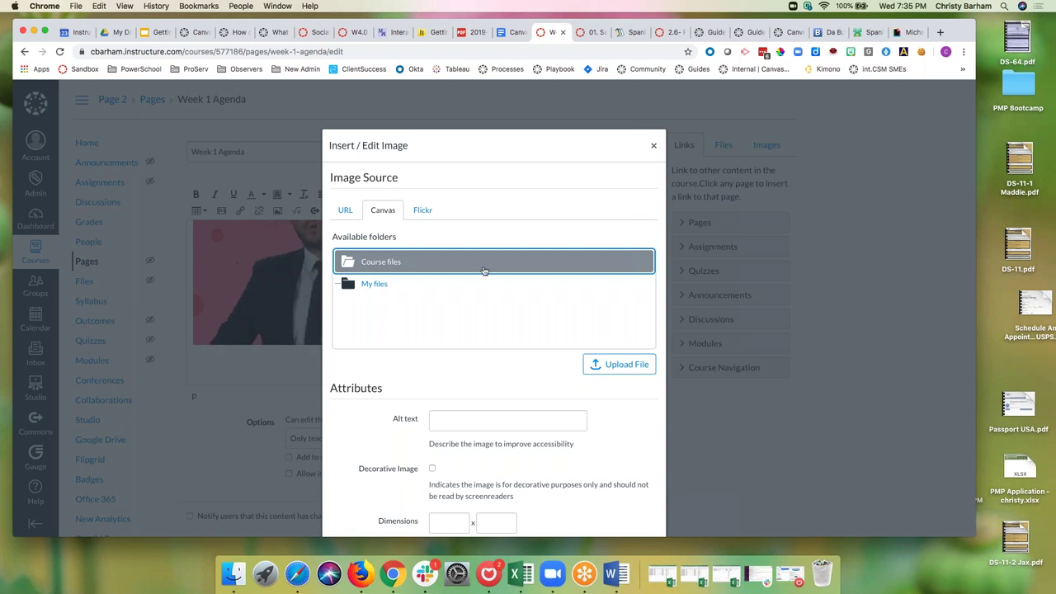
click(610, 363)
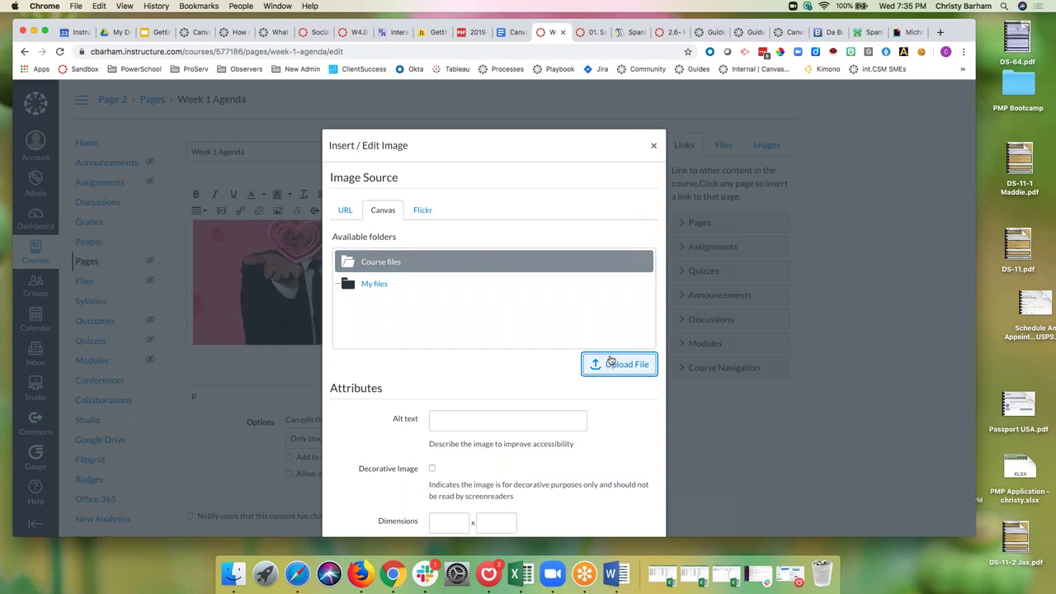
click(656, 71)
text(christy)
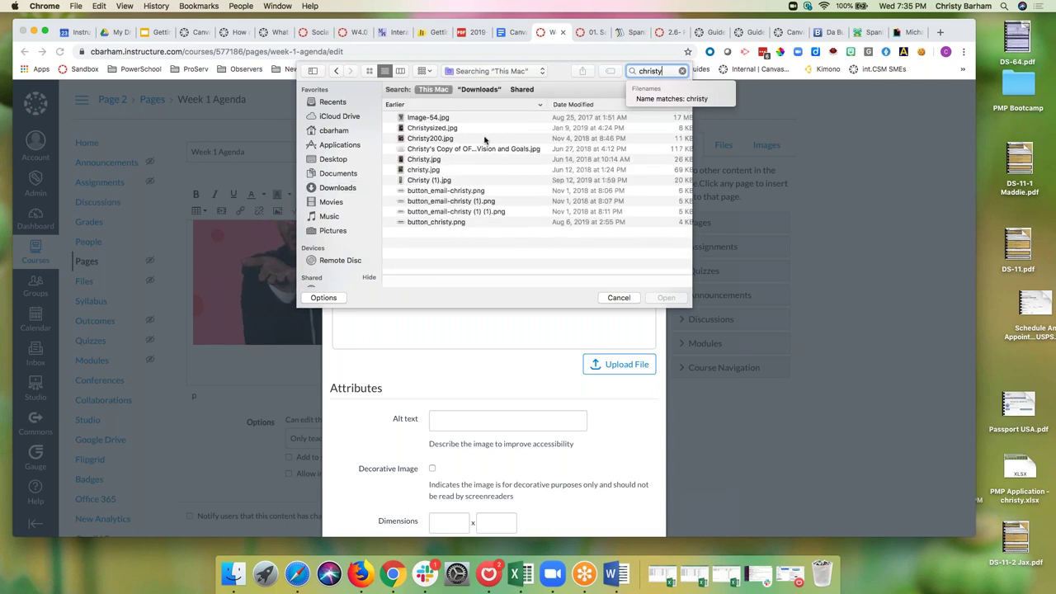
click(485, 139)
key(Return)
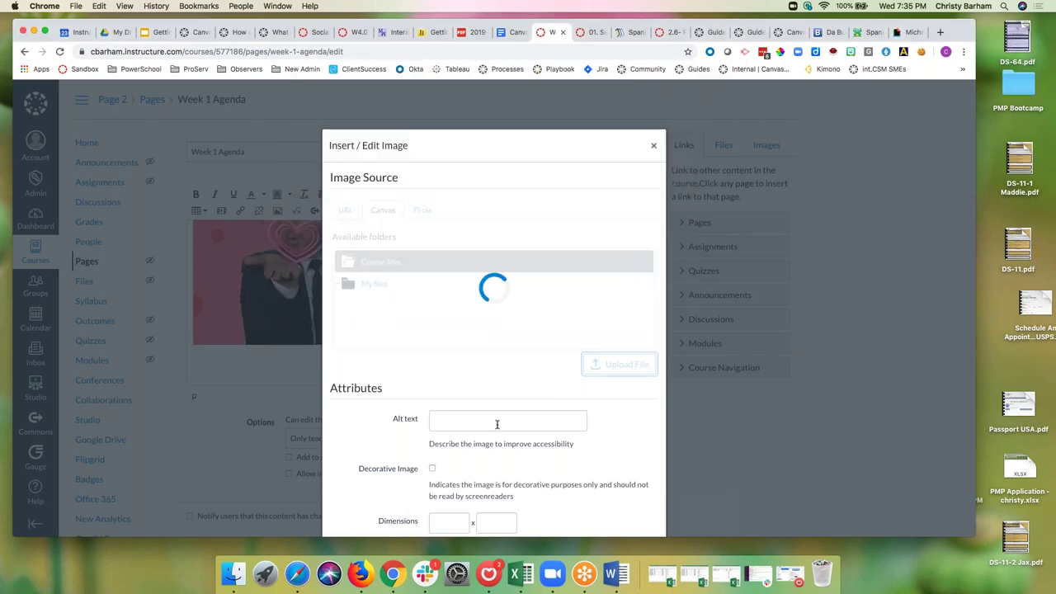
Step: Set the uploaded portrait's alt text to the teacher's title and surname and insert it into the page
triple_click(497, 424)
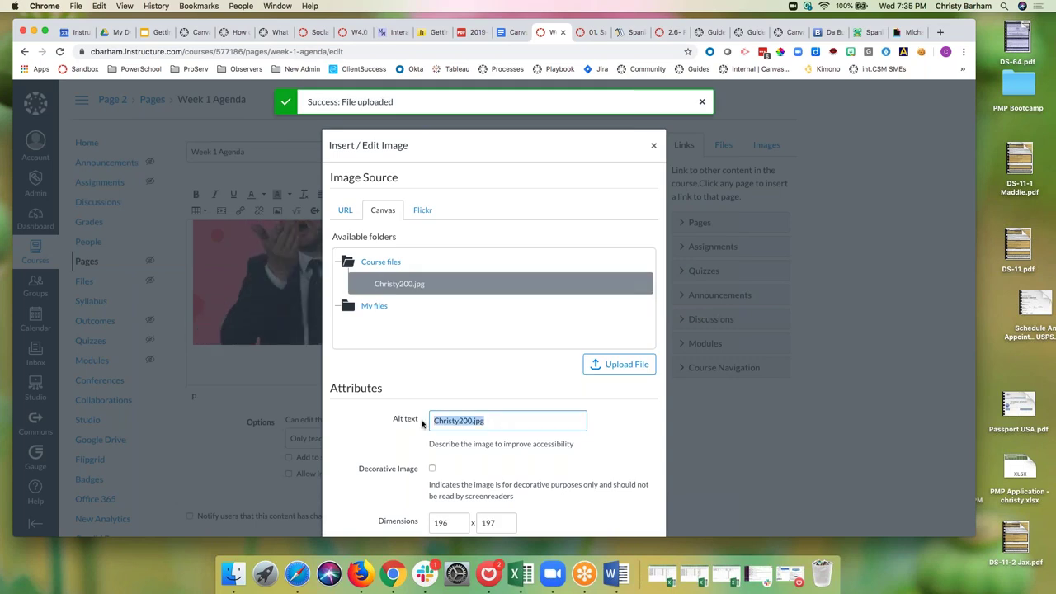
text(Ms. Barham)
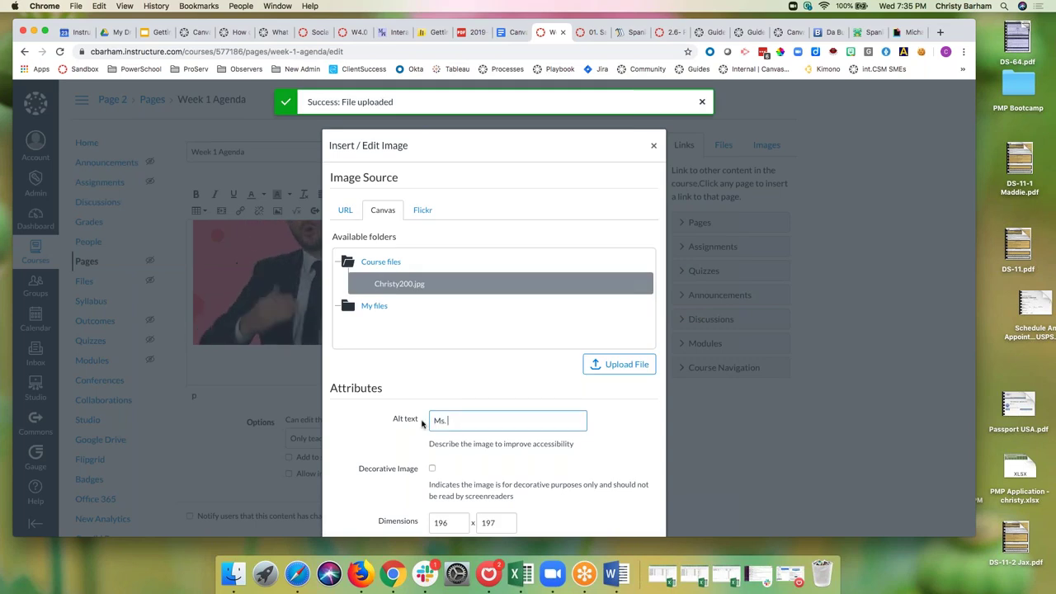
scroll(422, 424, down, 1)
scroll(422, 423, down, 3)
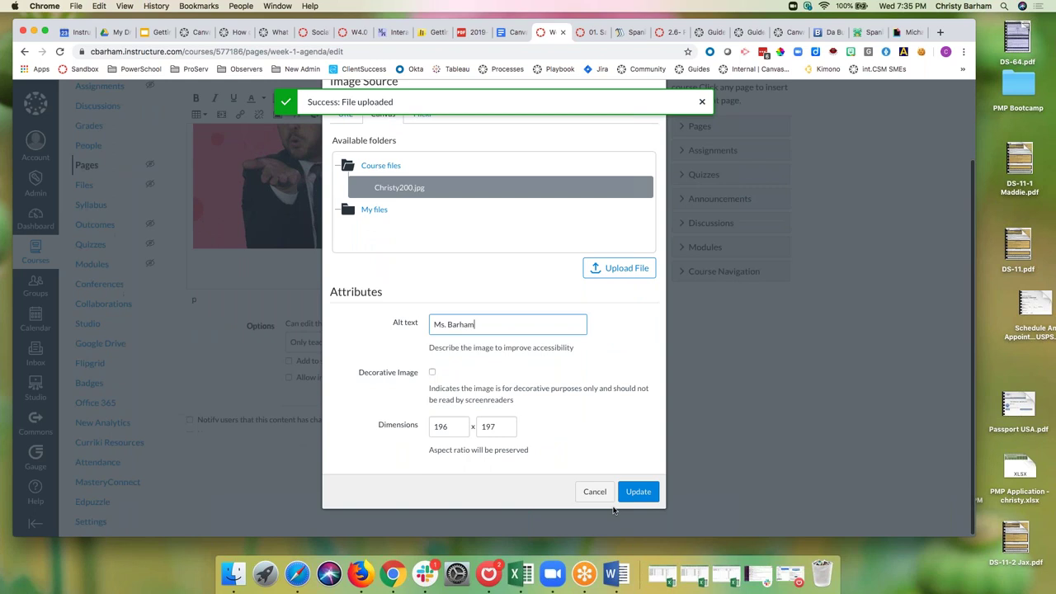
click(636, 490)
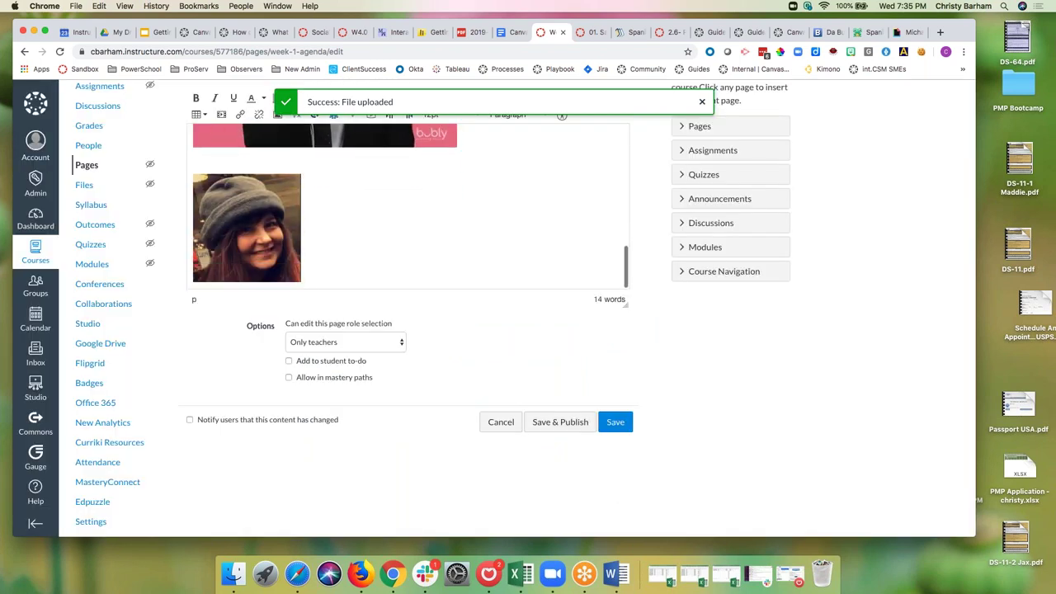
Step: Add a new line below the portrait and search Flickr for "horse" as the next image to insert
click(334, 236)
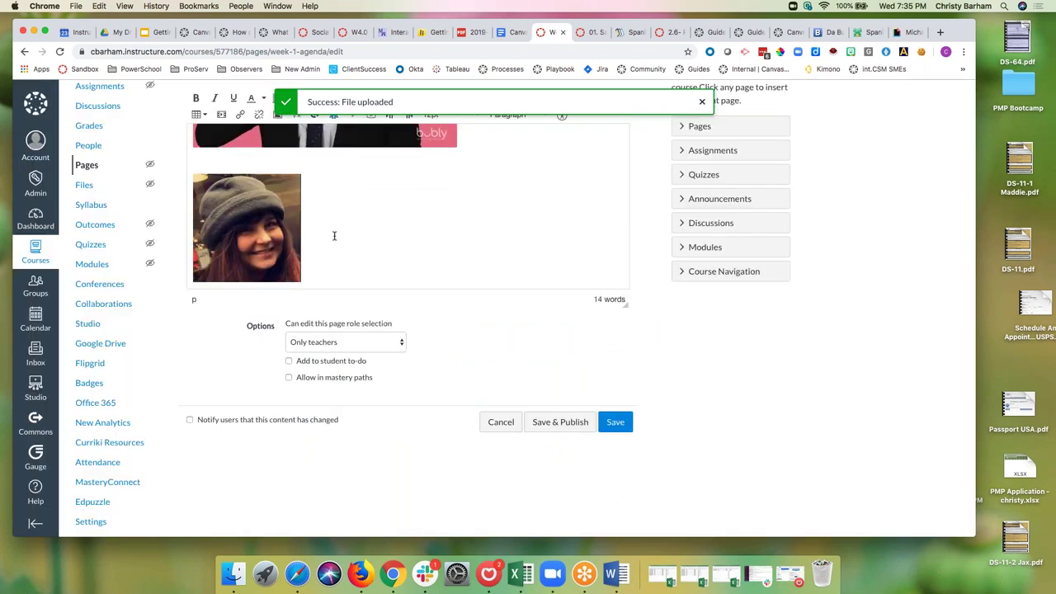
scroll(334, 236, down, 2)
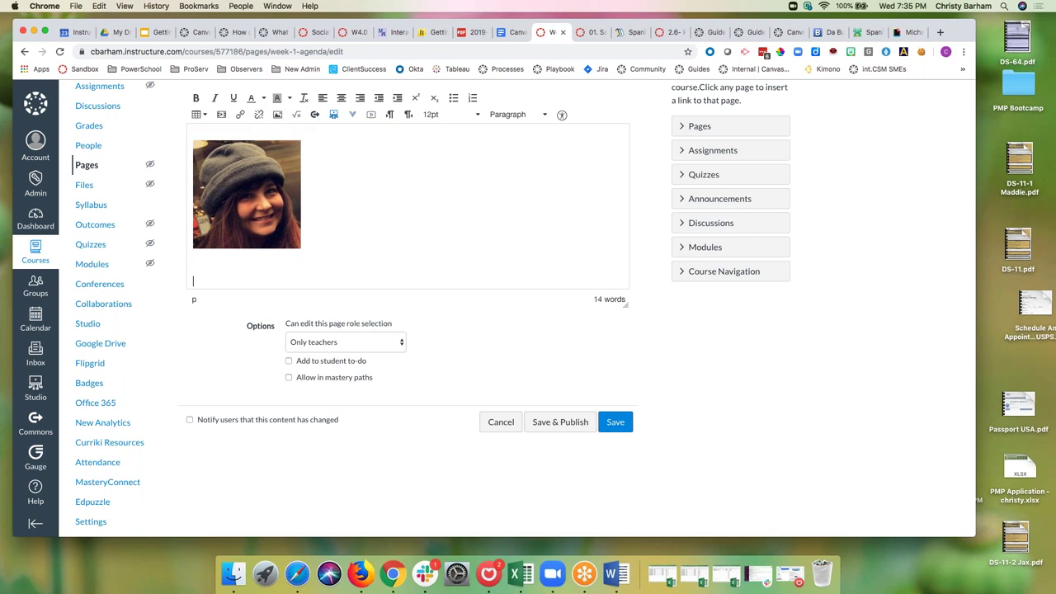
click(277, 114)
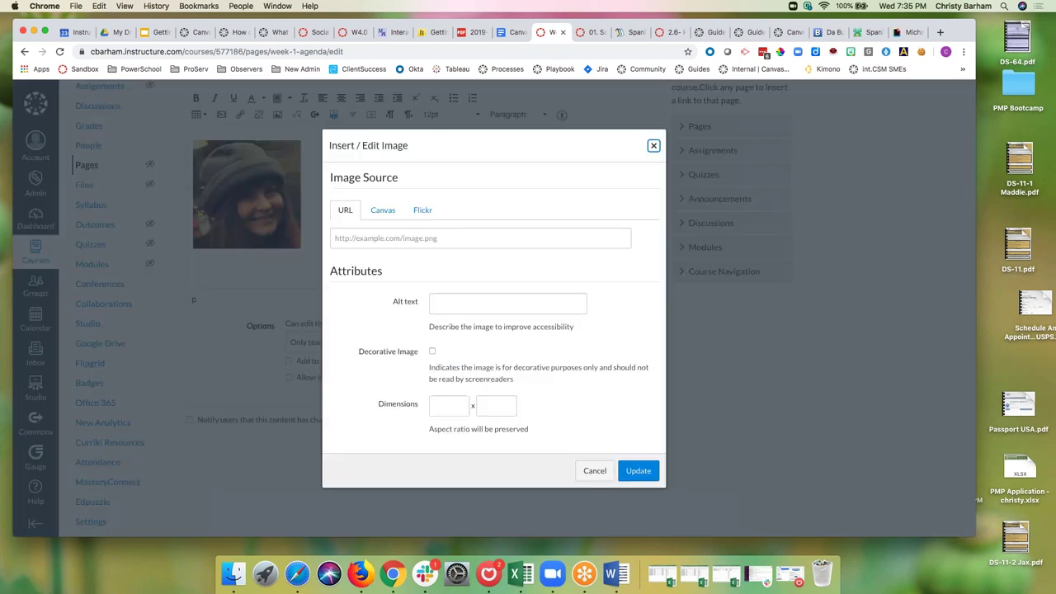
click(423, 211)
click(464, 272)
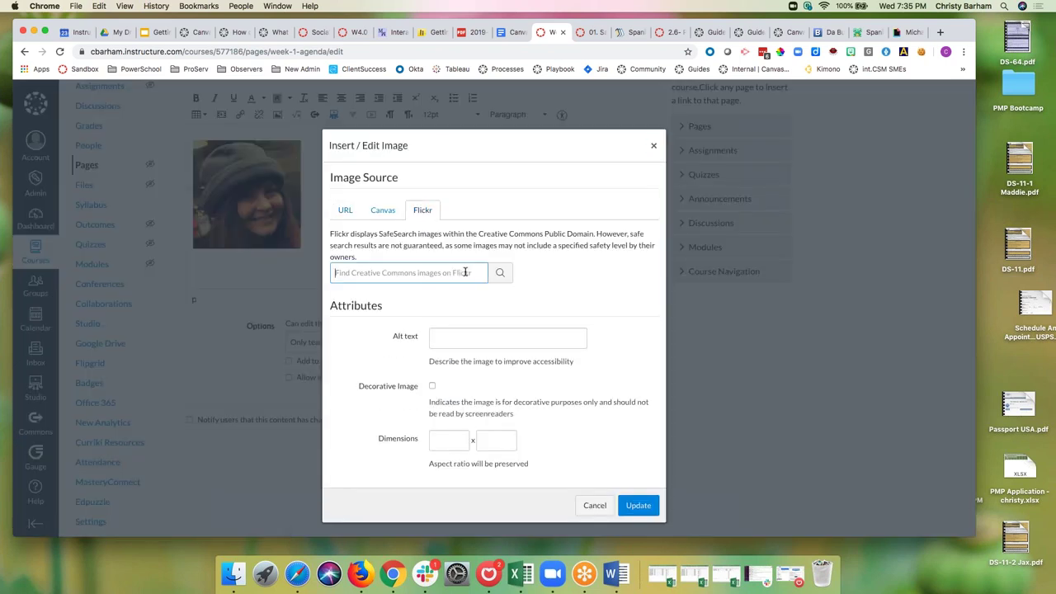
text(horse)
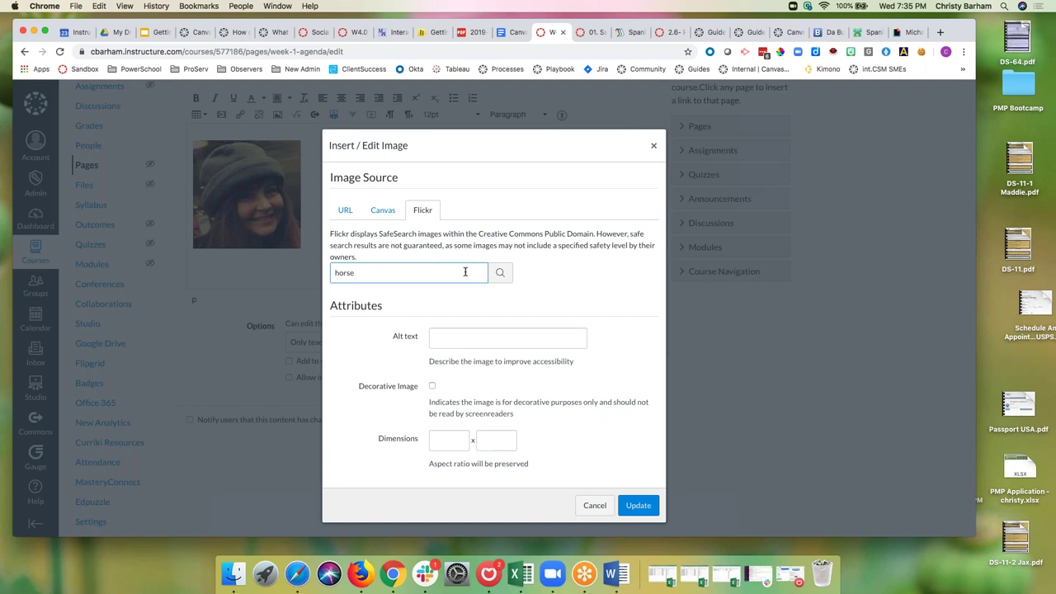
click(499, 273)
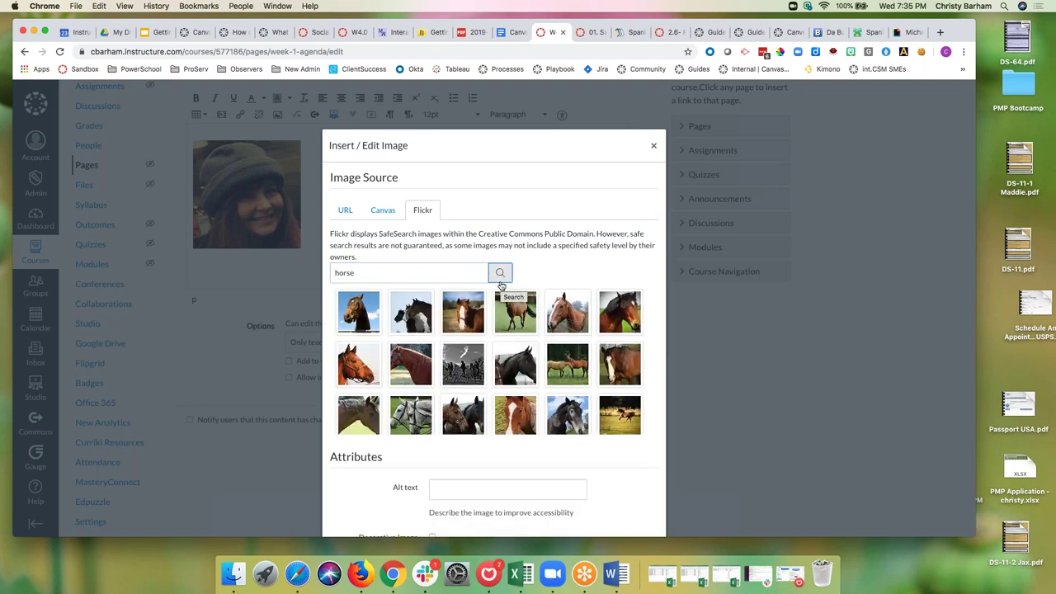
Step: Insert the first horse photo in the second row of the Flickr results at half its original width
click(358, 363)
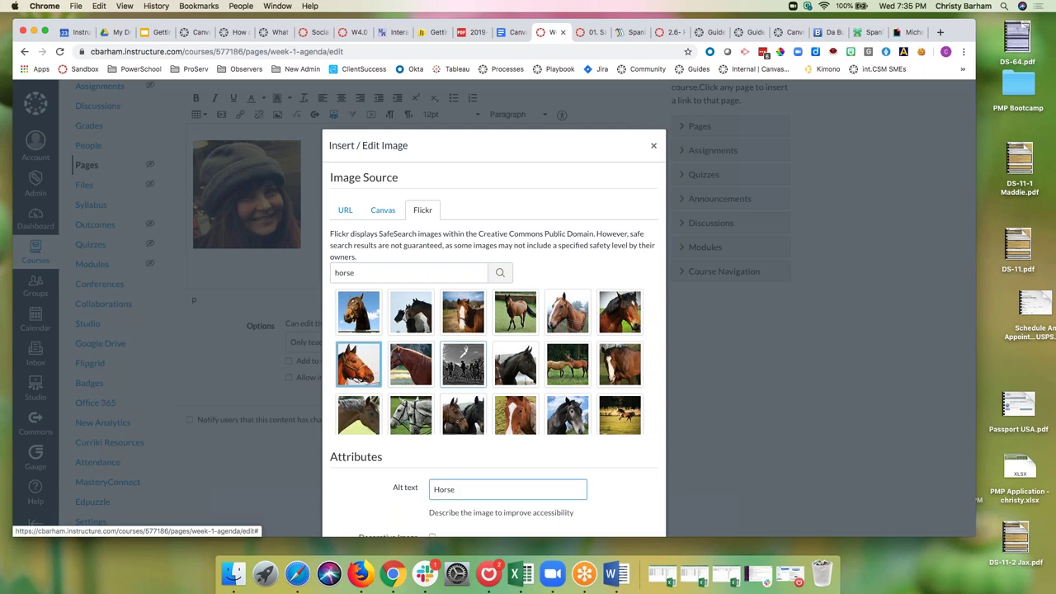
scroll(511, 454, down, 4)
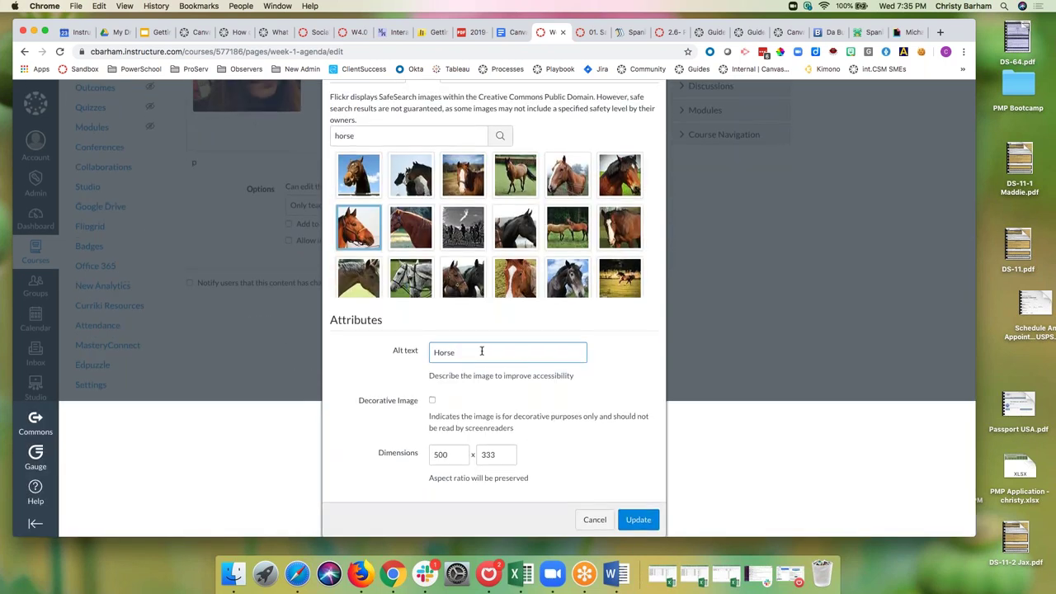
drag(453, 455, 428, 457)
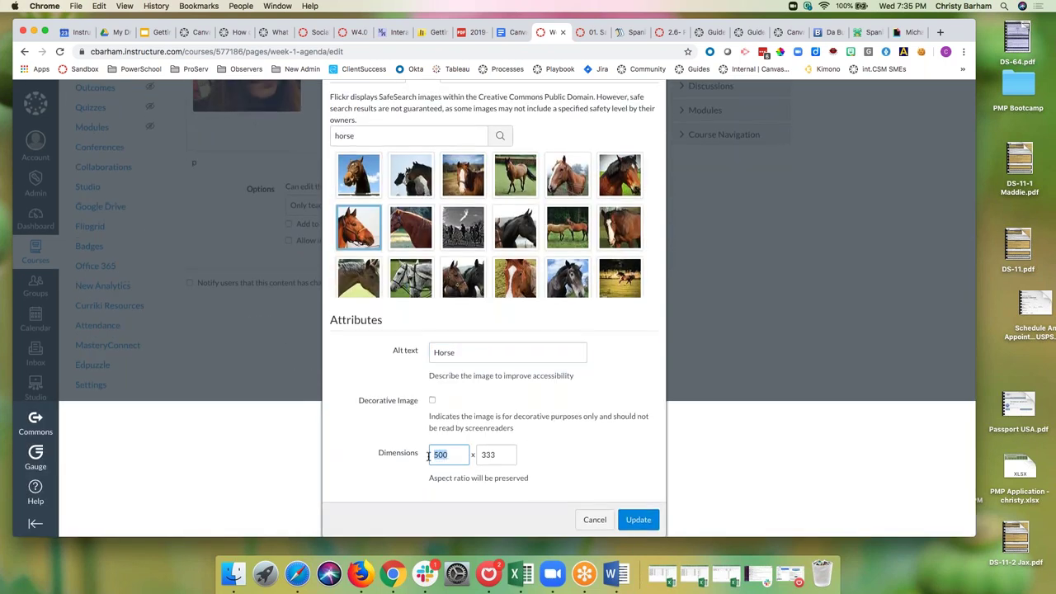
text(25)
click(632, 520)
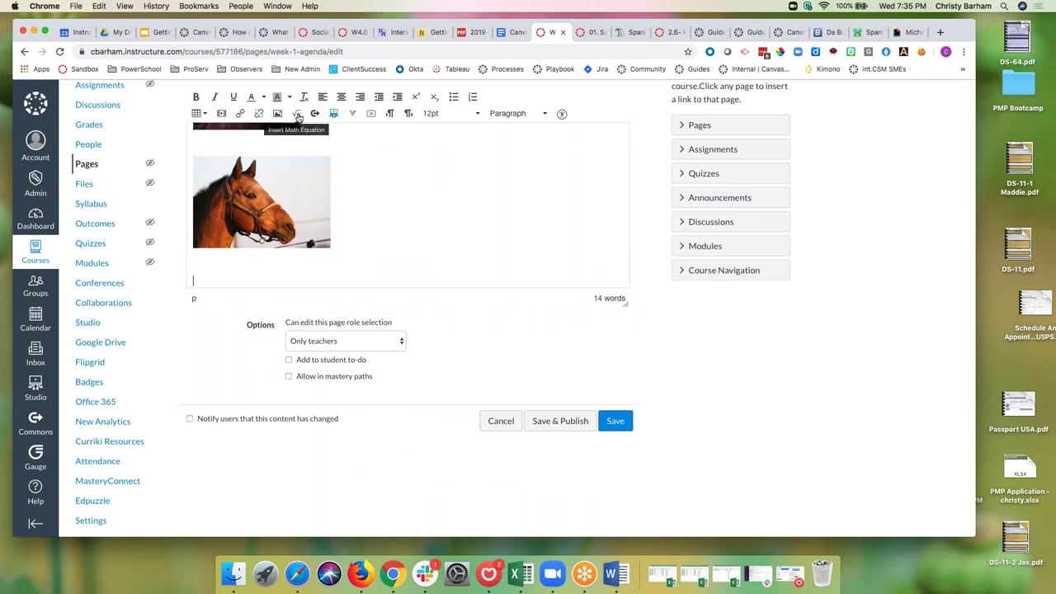
Step: Look through the equation editor's Delimiters and Misc symbols, and insert the equation 2 + 2 = 4 below the horse photo
click(298, 117)
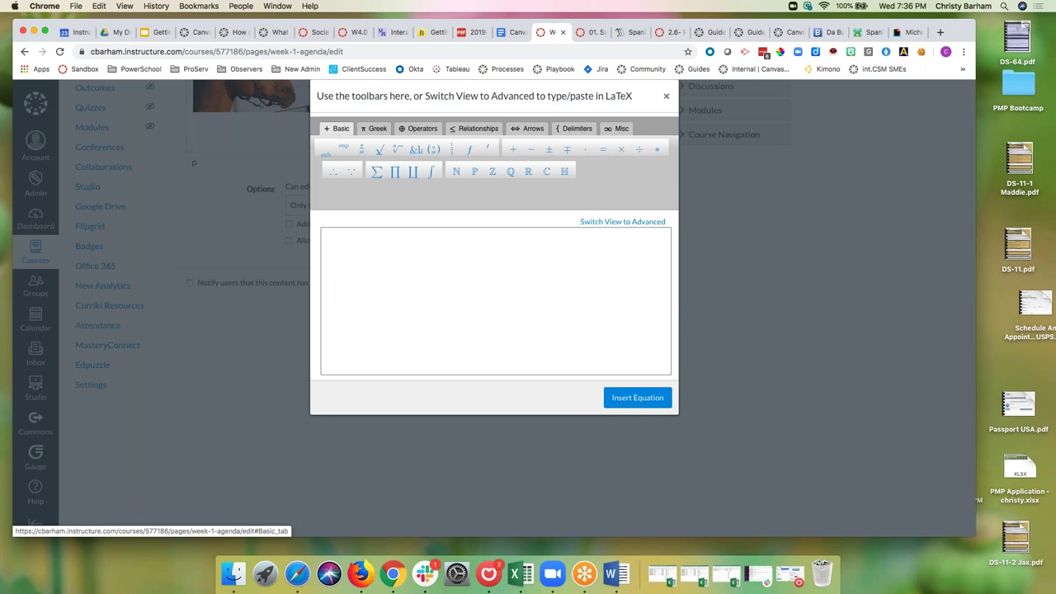
click(560, 131)
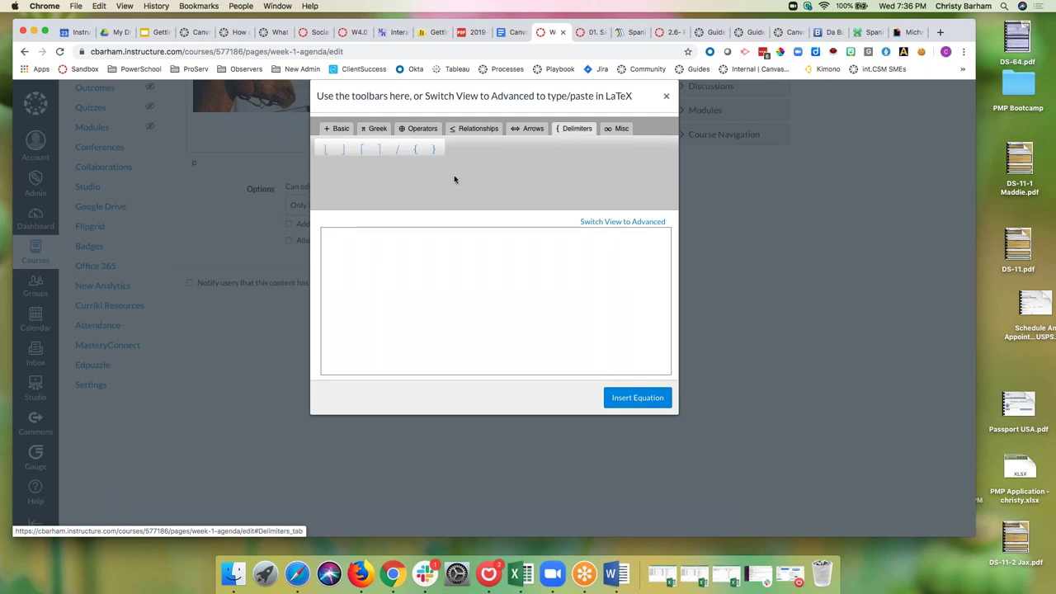
click(614, 129)
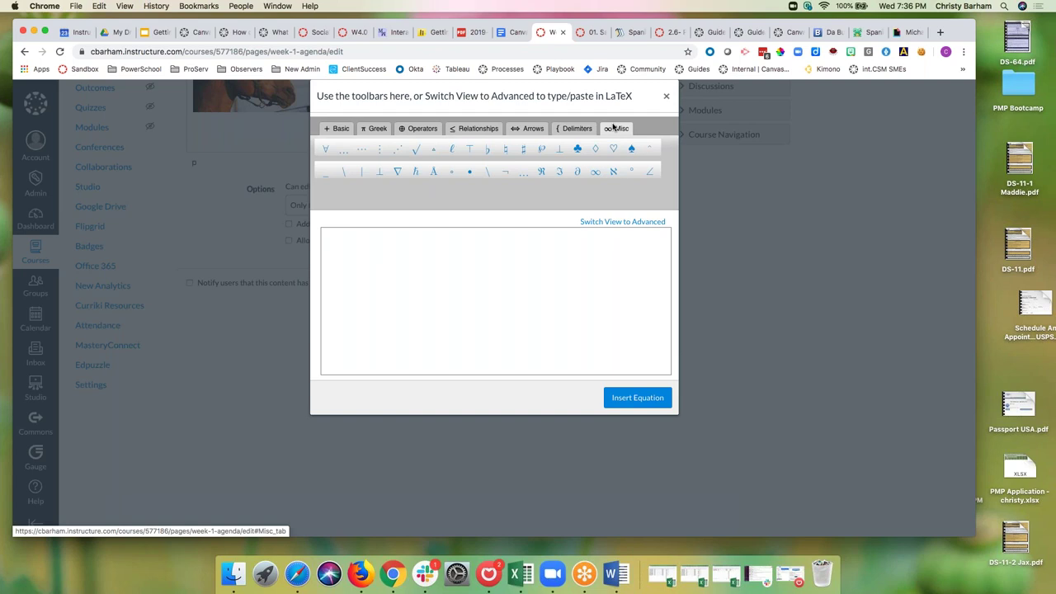
click(340, 129)
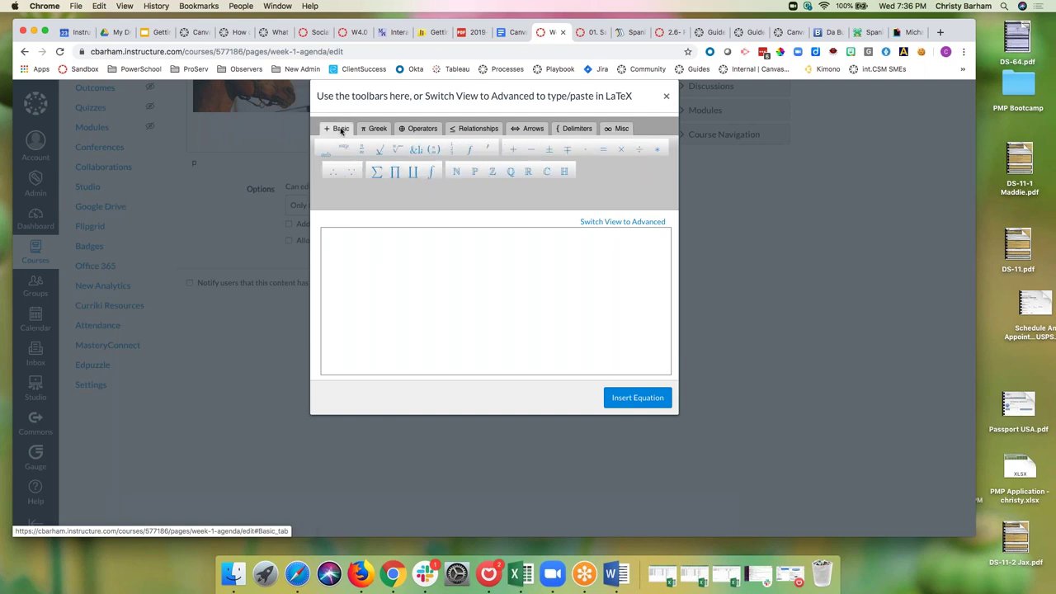
click(379, 270)
text(2)
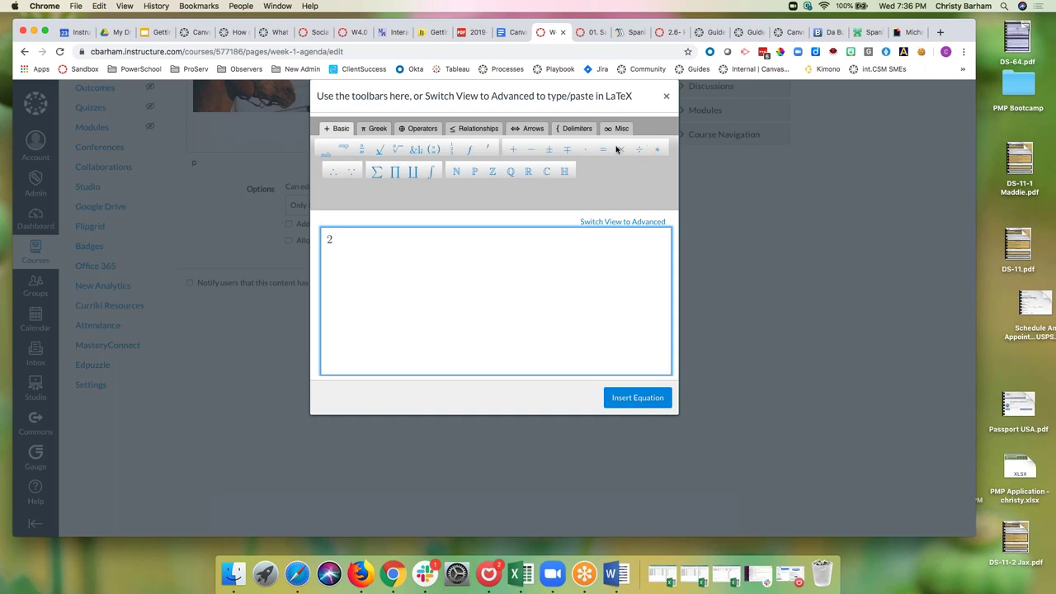
click(513, 149)
text(2)
click(603, 150)
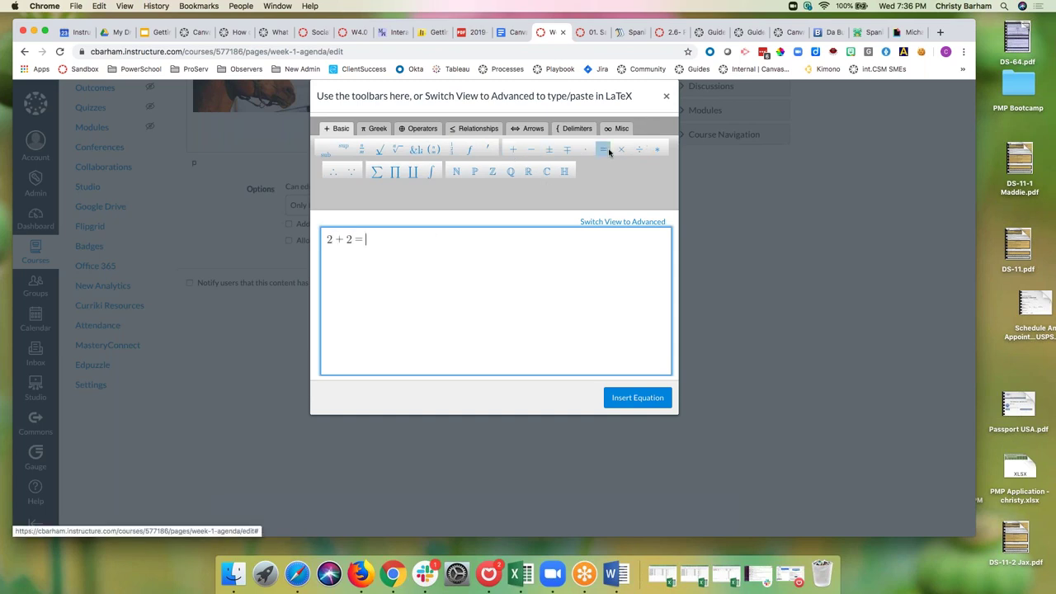
click(637, 397)
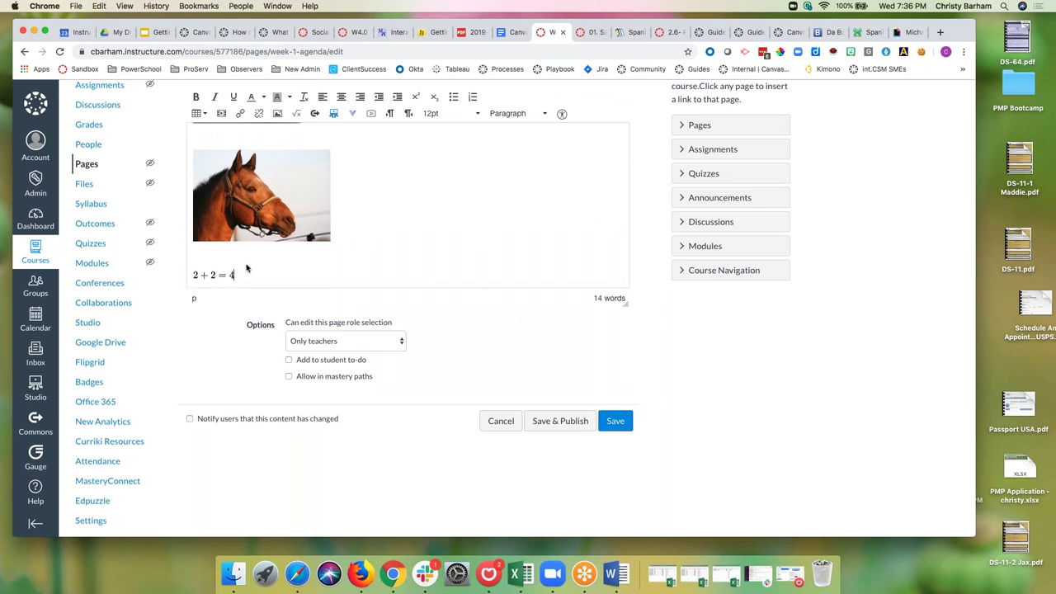
Step: Add a new line below the equation and check the Commons Favorites for embeddable content, closing them without inserting anything
click(245, 268)
key(Return)
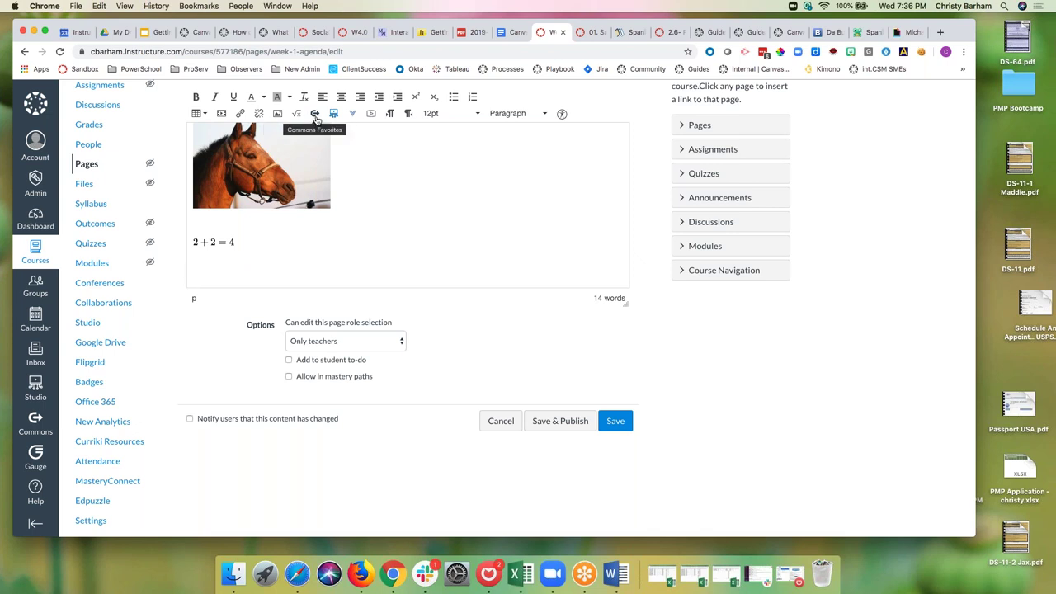
click(315, 115)
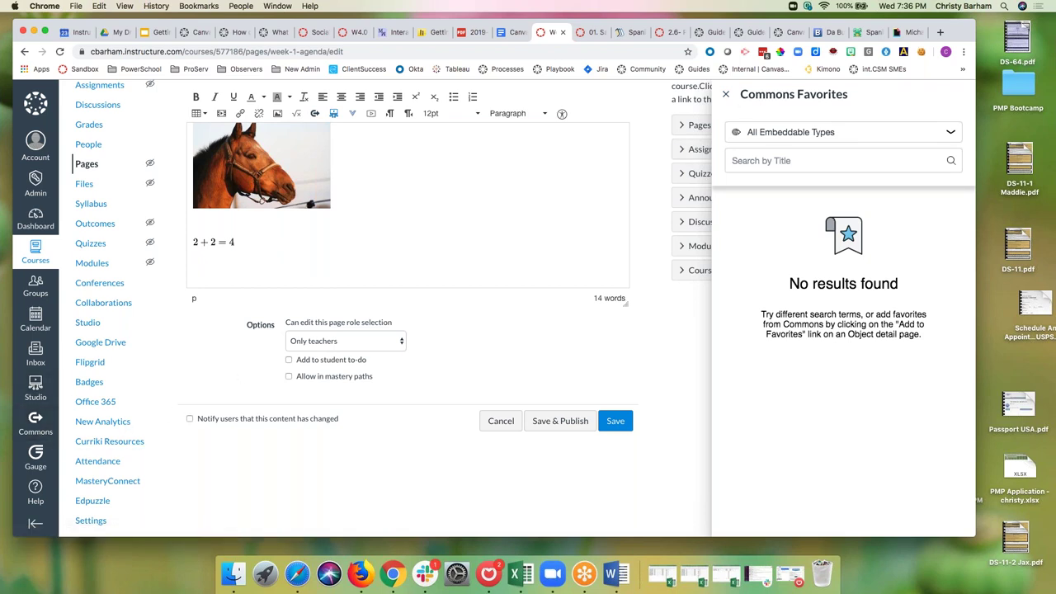
click(726, 95)
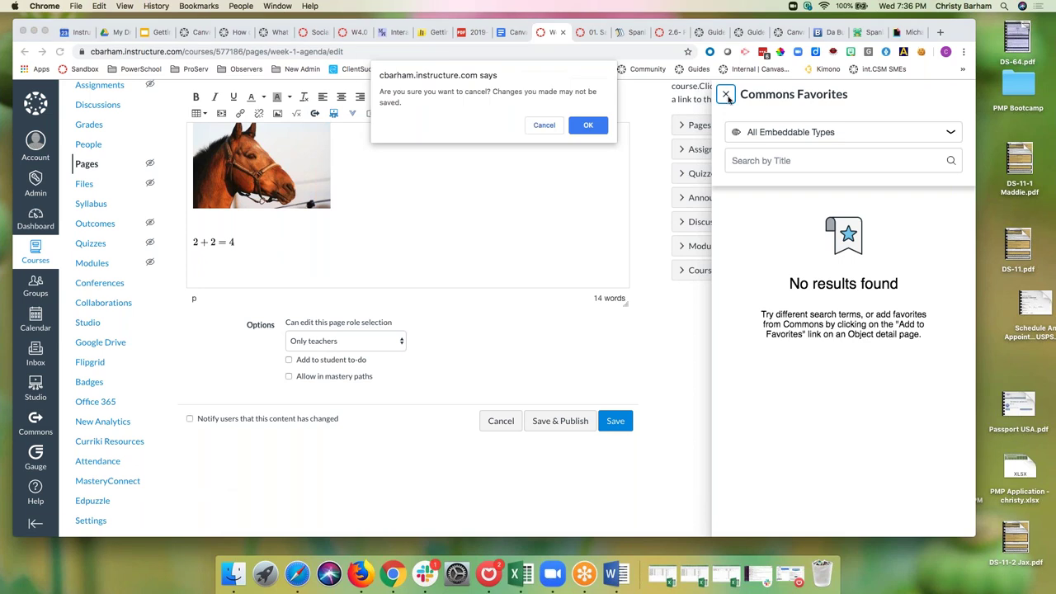
click(594, 128)
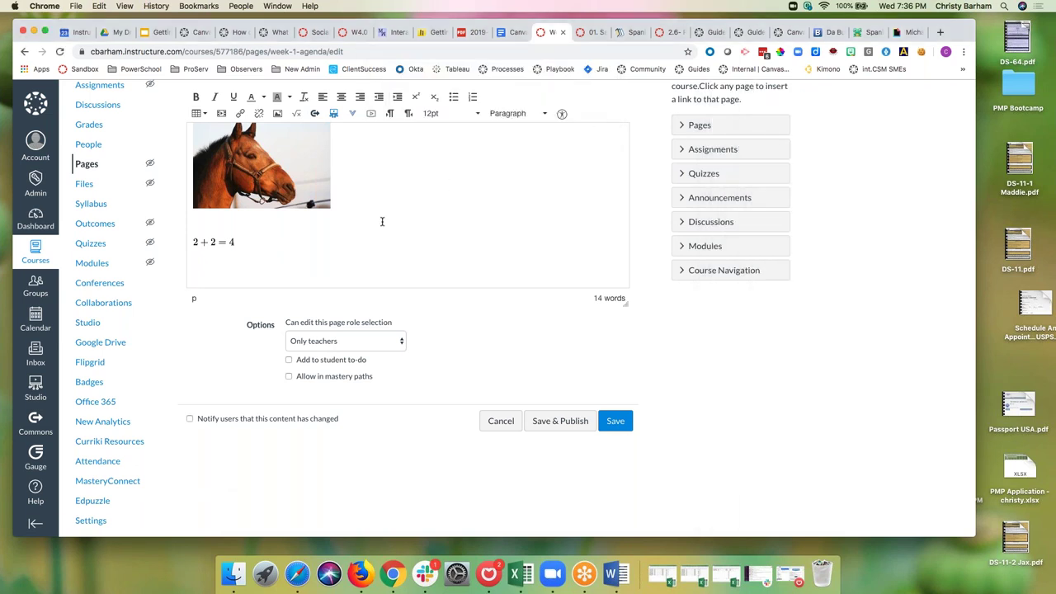
Step: View the uploaded videos available in the Arc media picker and leave it without embedding one
click(334, 114)
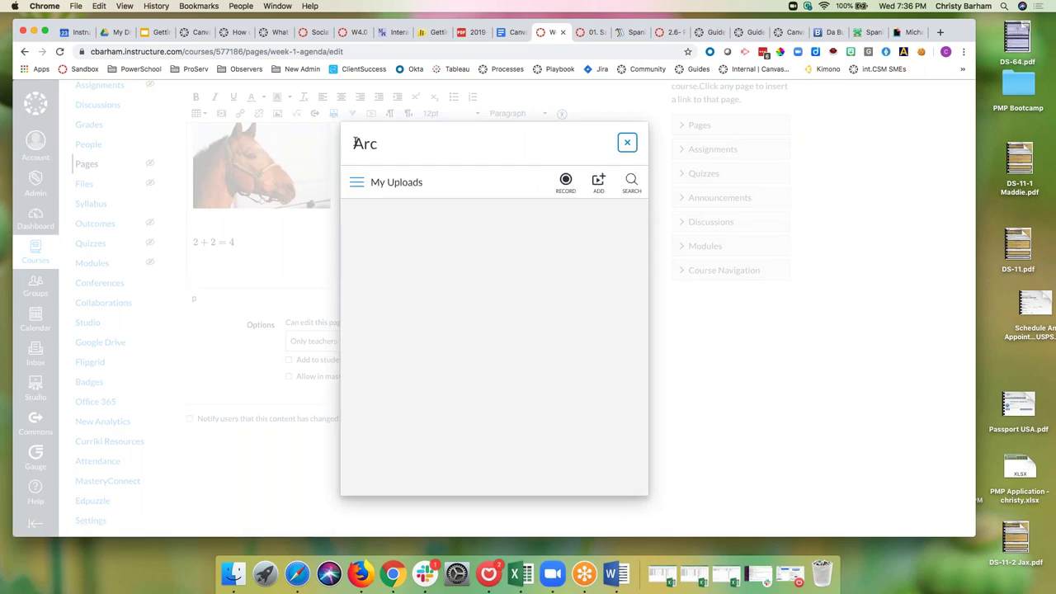
mouse_move(420, 274)
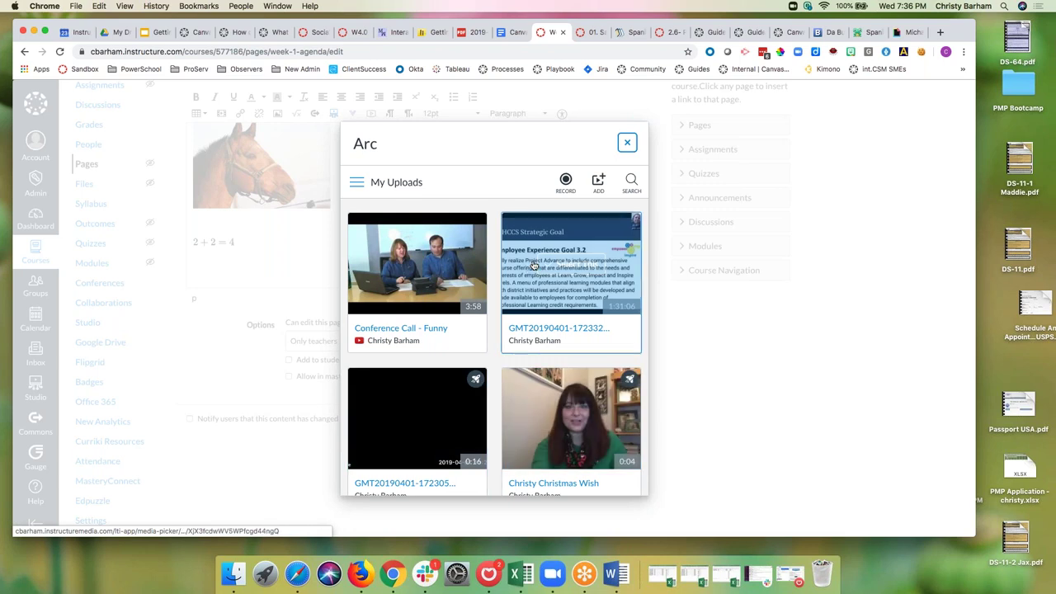
click(625, 147)
click(584, 125)
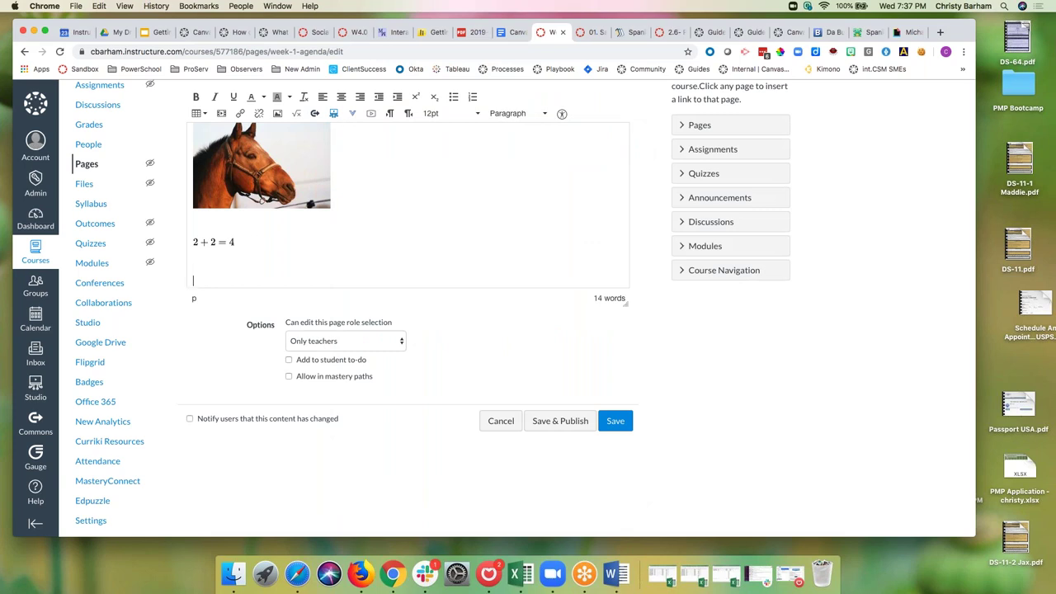
Step: Record a short webcam video, title it "Week 1 Video" and save it into the page below the equation
click(371, 115)
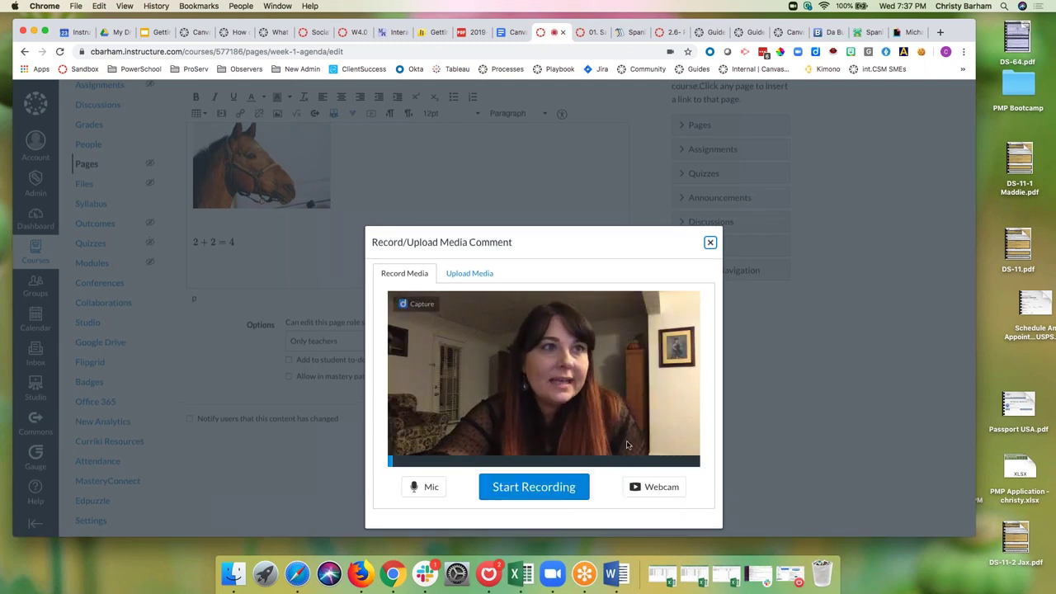
click(574, 489)
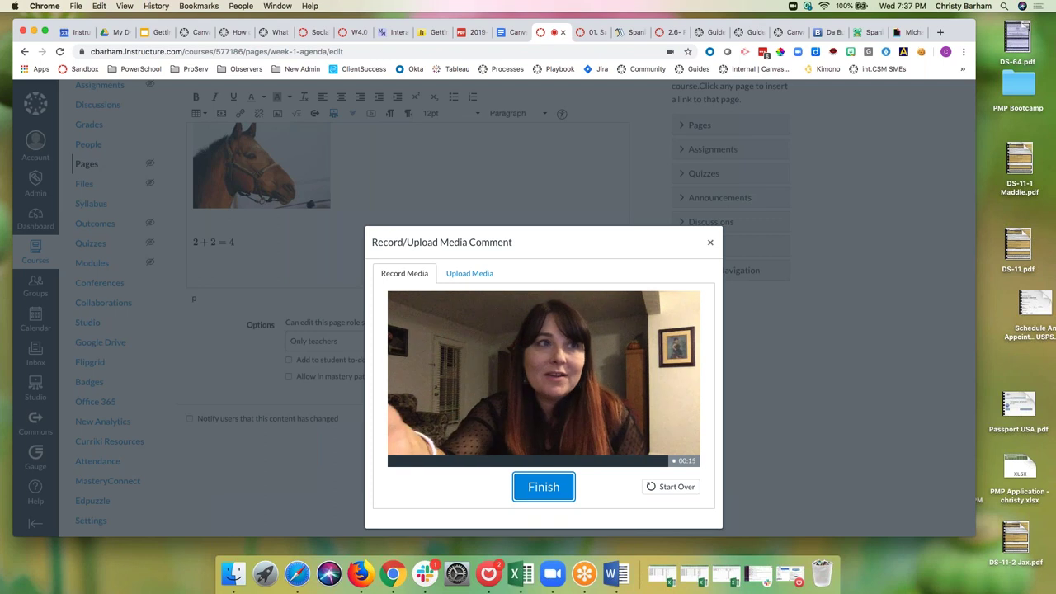
click(551, 489)
click(501, 481)
text(Week 1 Video)
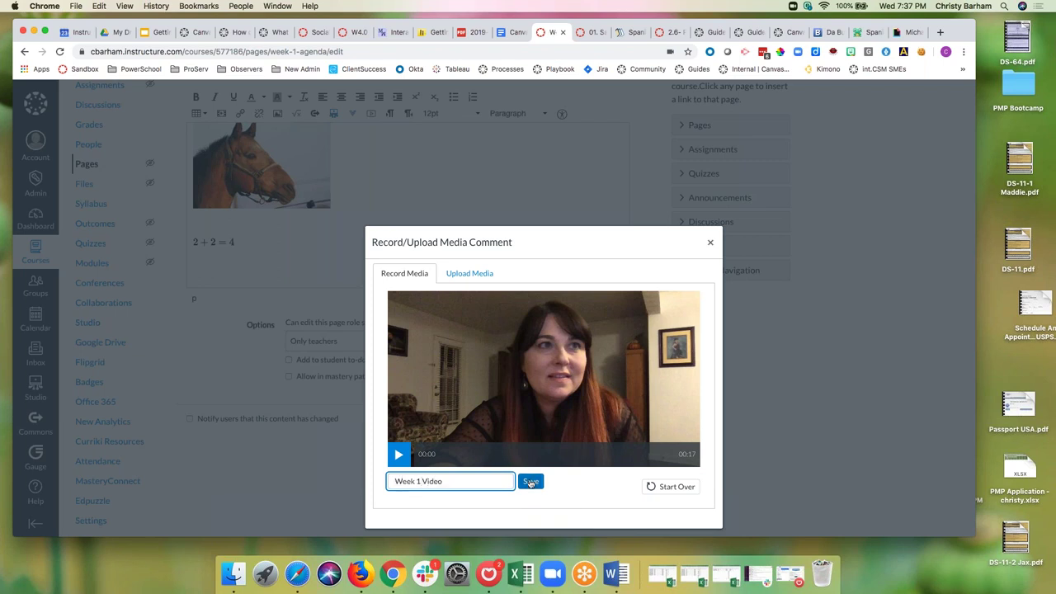
click(530, 481)
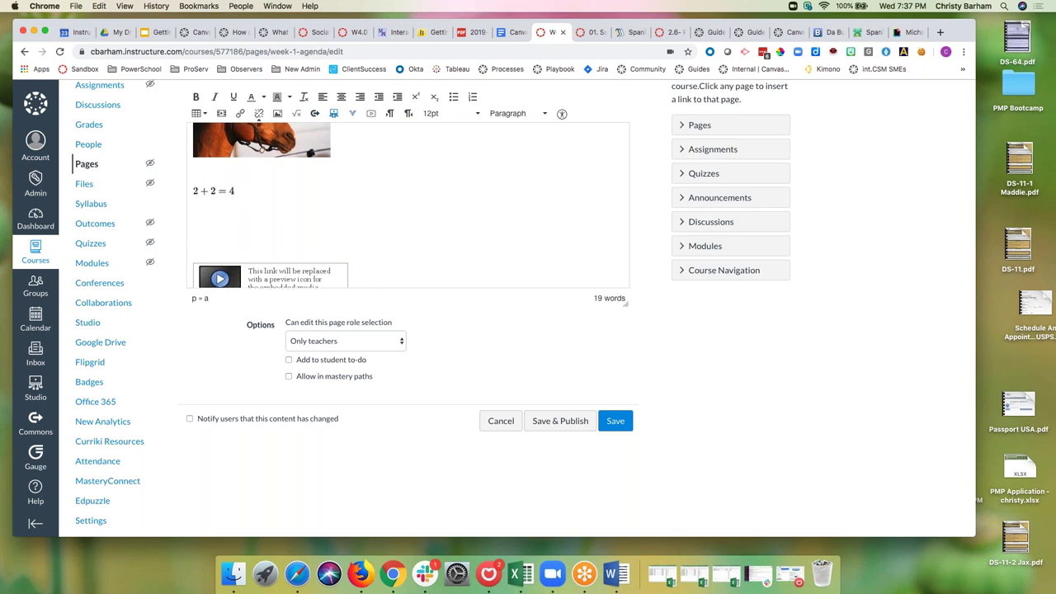
Step: View the audio and video file upload options for media comments and close them without uploading
click(334, 113)
click(458, 274)
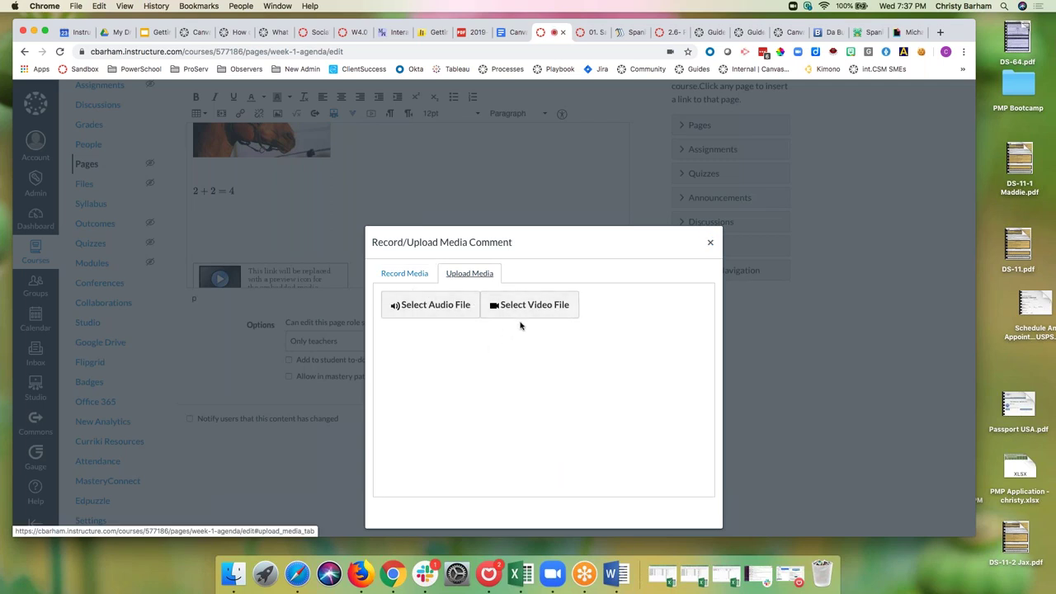
click(709, 242)
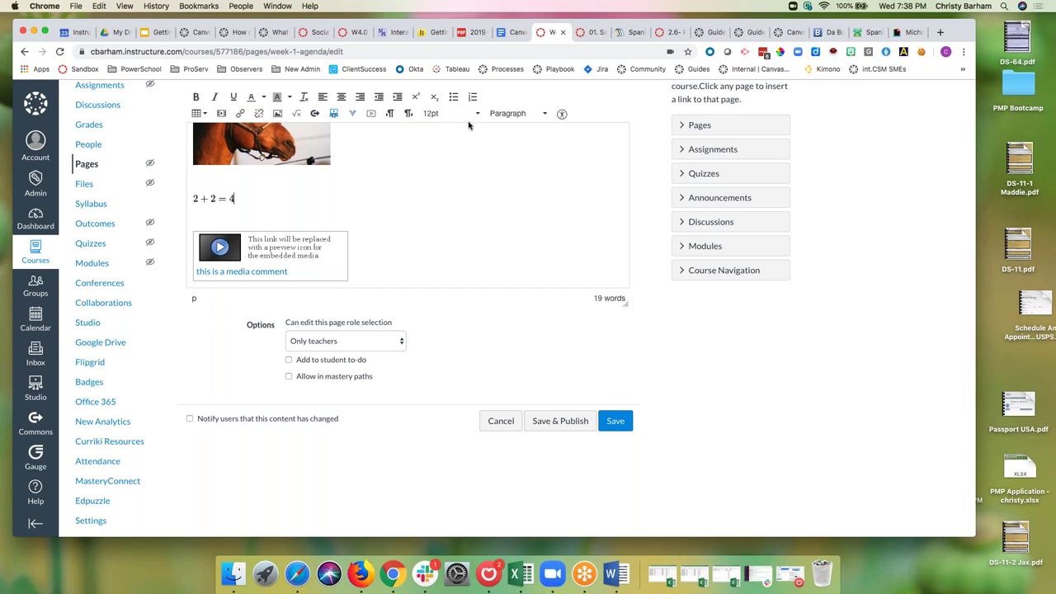
Step: Add a blank line between the equation and the media comment, and look through the list of additional external tools
key(Return)
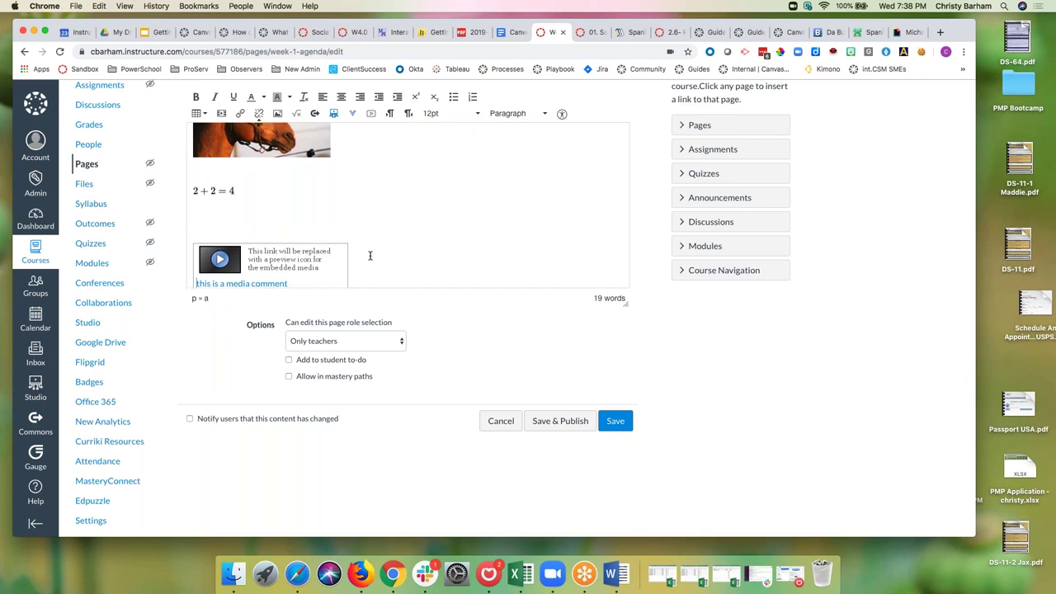
scroll(366, 257, down, 1)
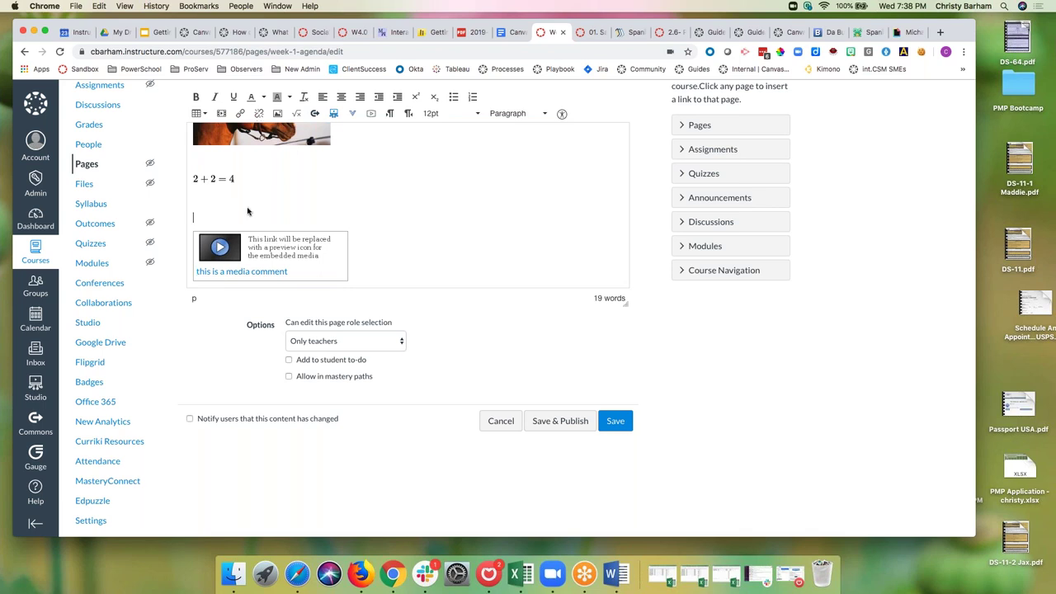
click(354, 114)
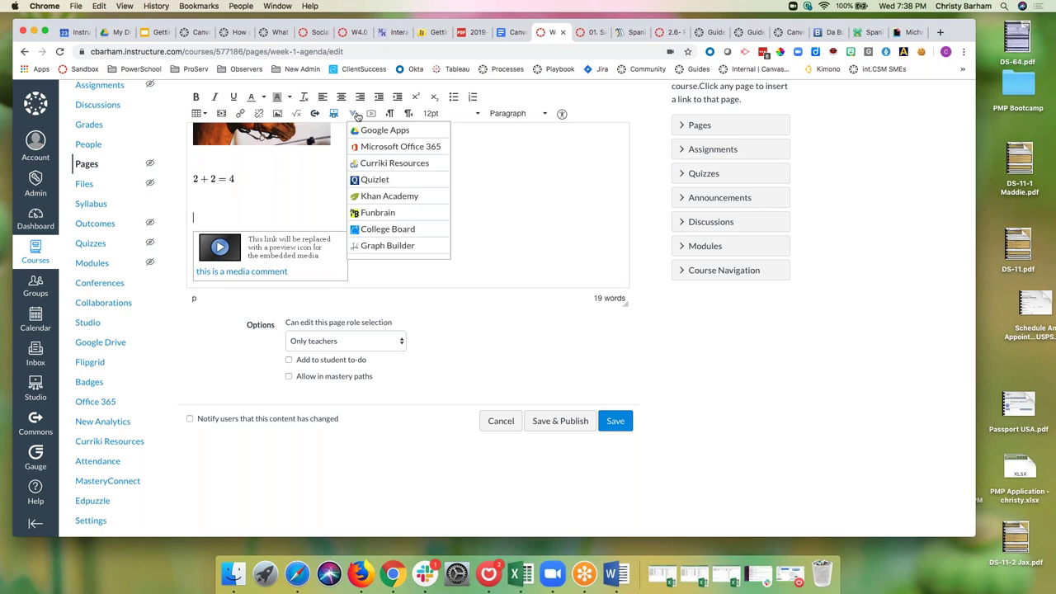
scroll(377, 195, down, 2)
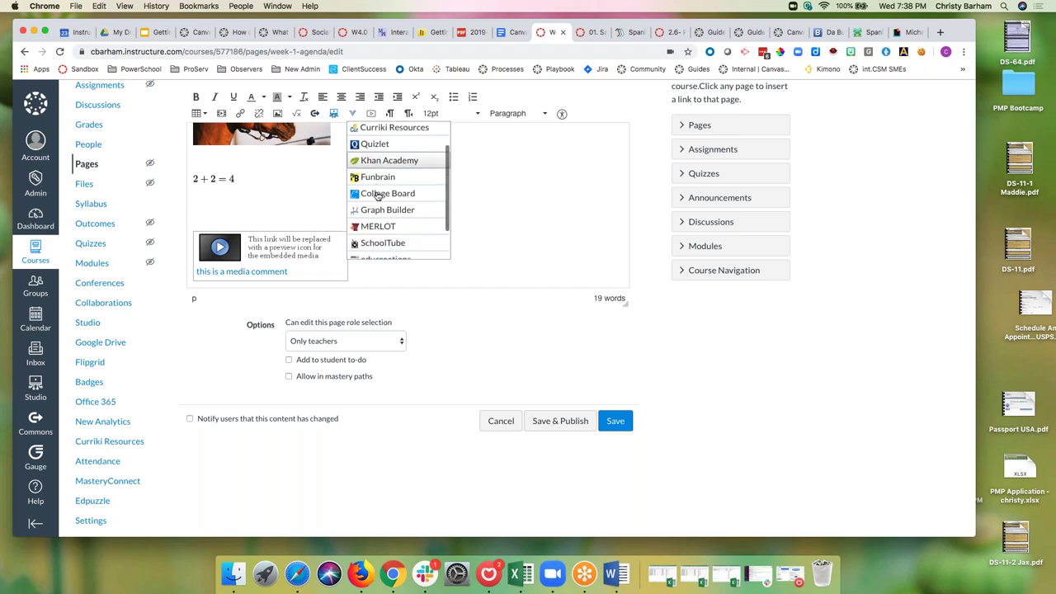
scroll(377, 195, down, 2)
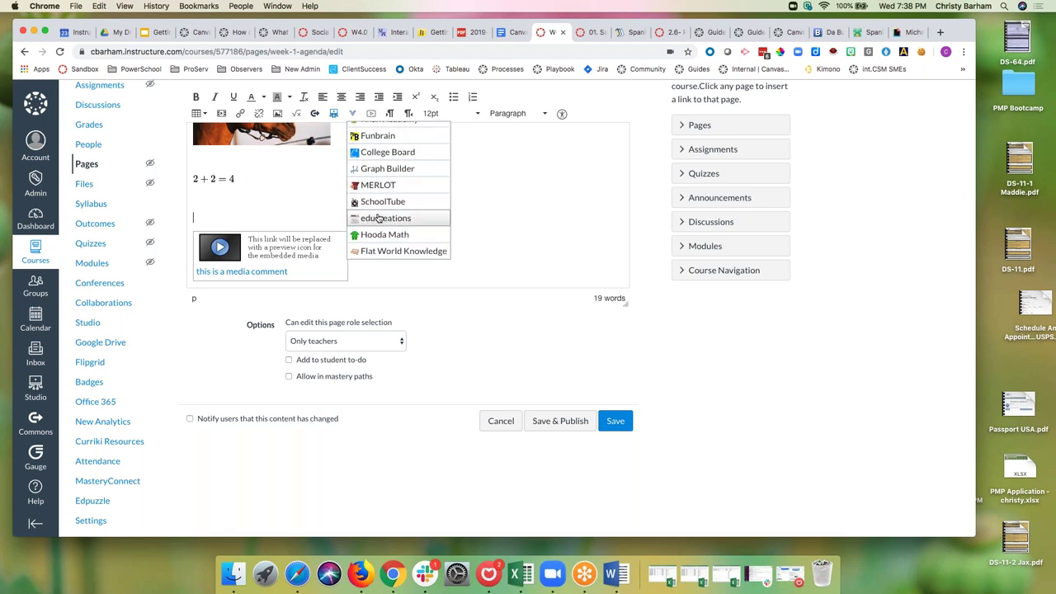
scroll(378, 216, up, 4)
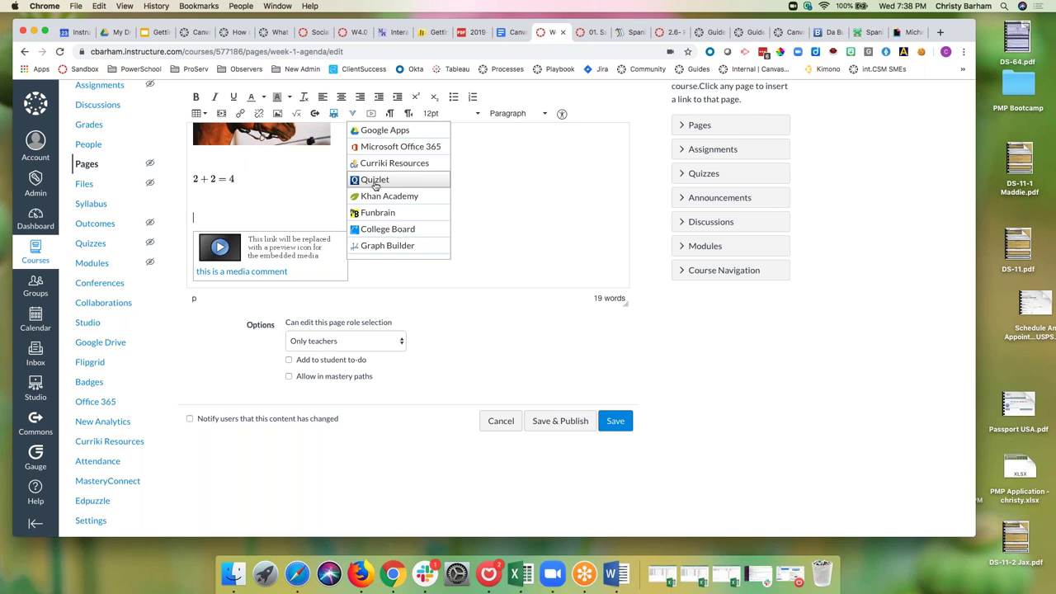
Step: Search Quizlet for "triangles" and embed the first Triangles study set in the line below the equation
click(212, 196)
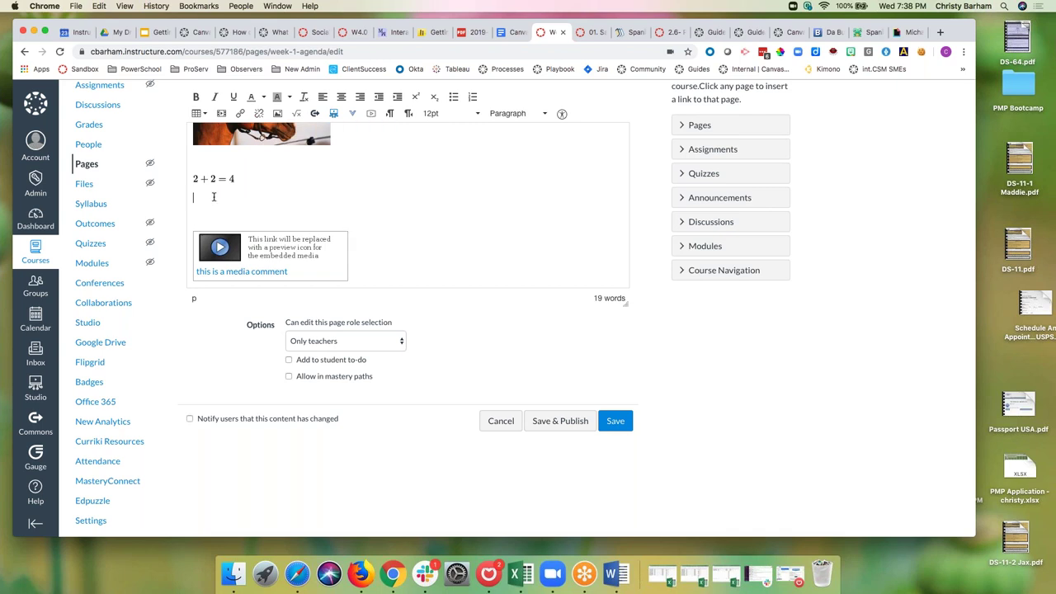
click(353, 113)
scroll(379, 186, up, 1)
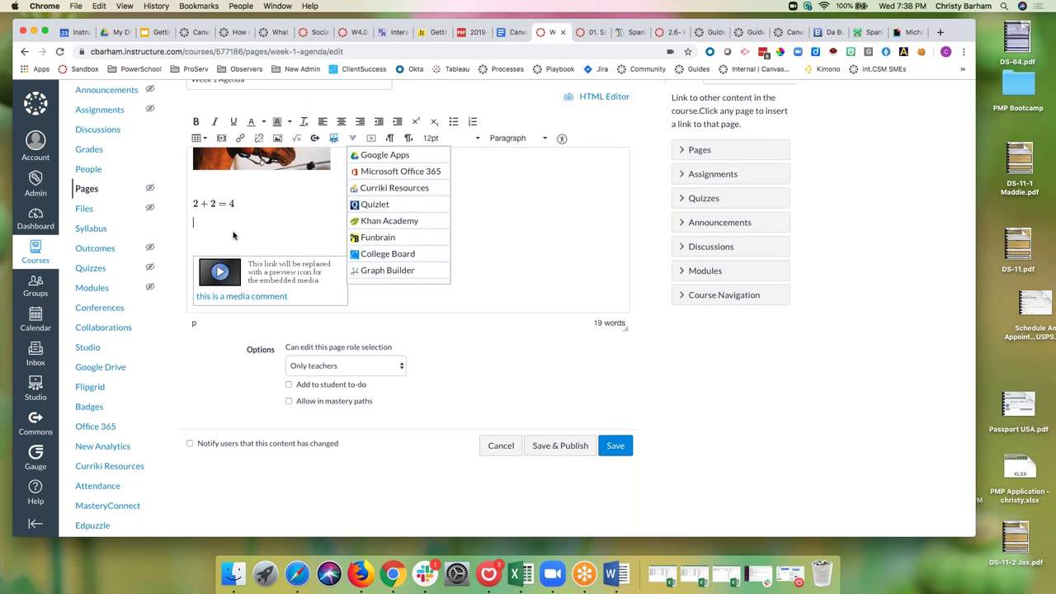
click(387, 204)
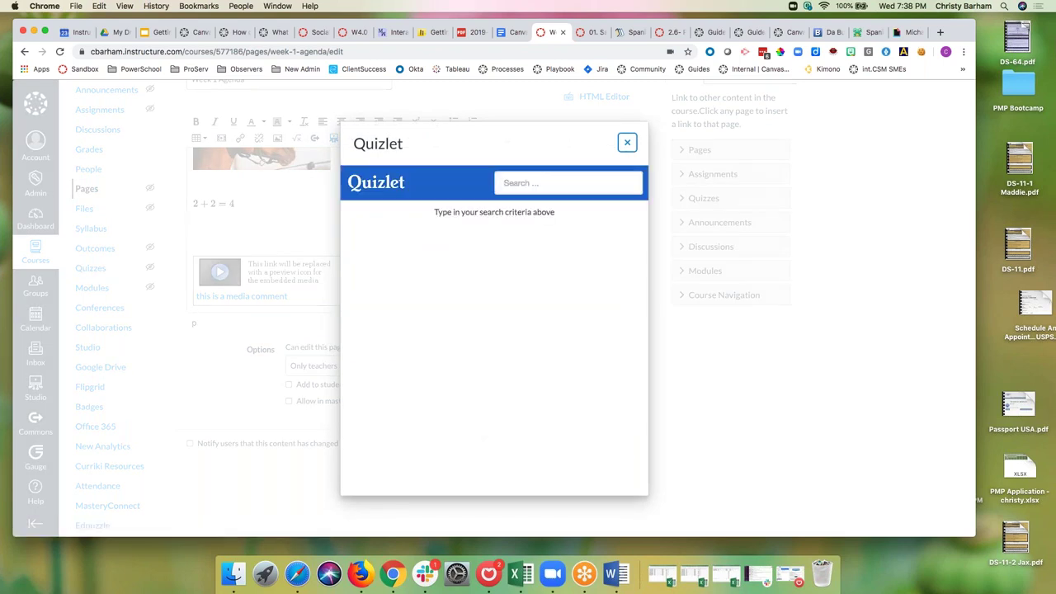
click(533, 183)
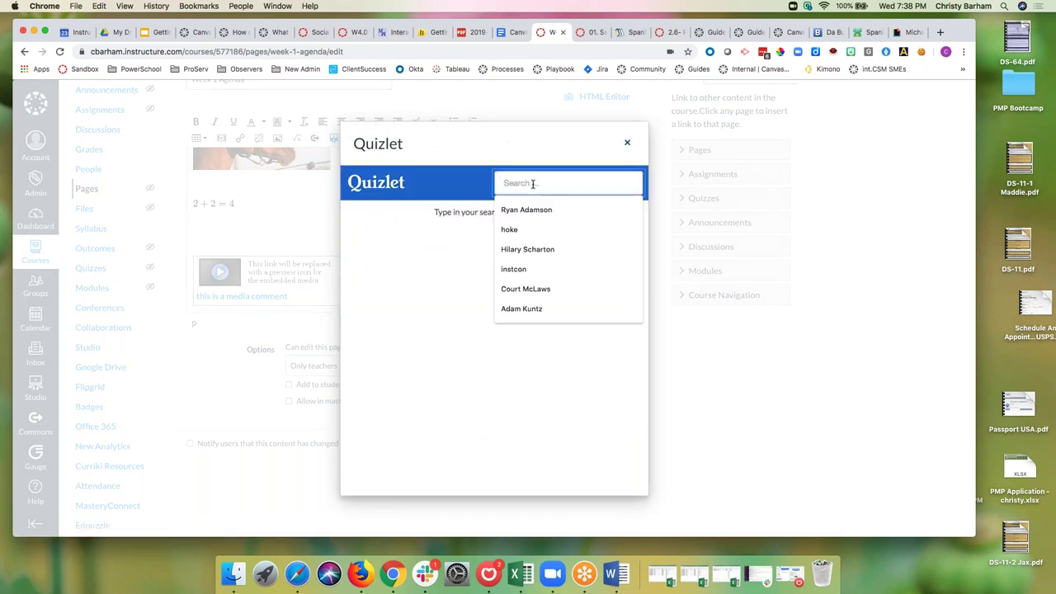
text(tr)
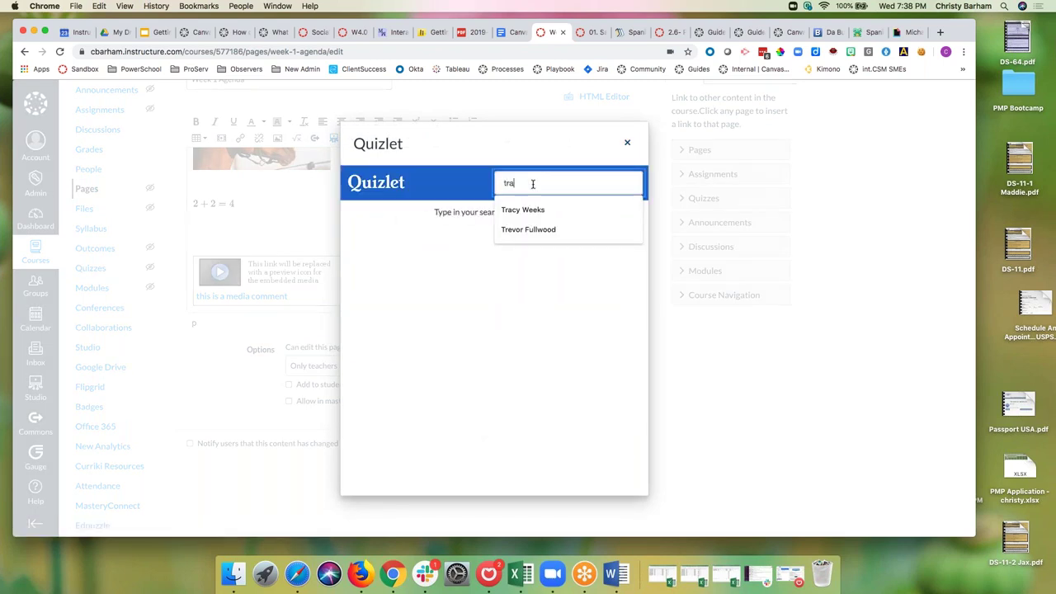
text(iangles)
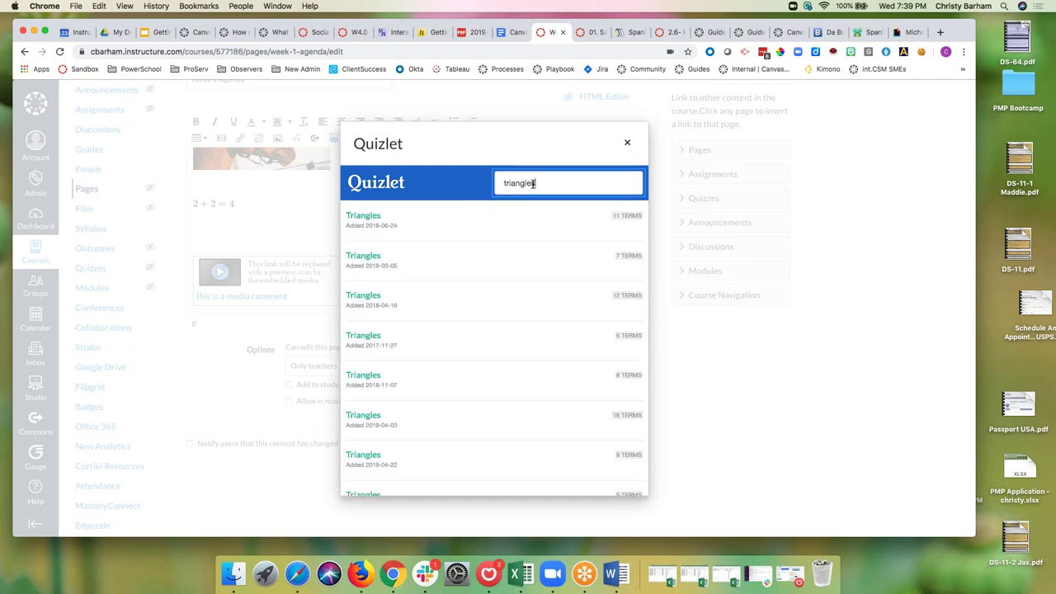
click(369, 216)
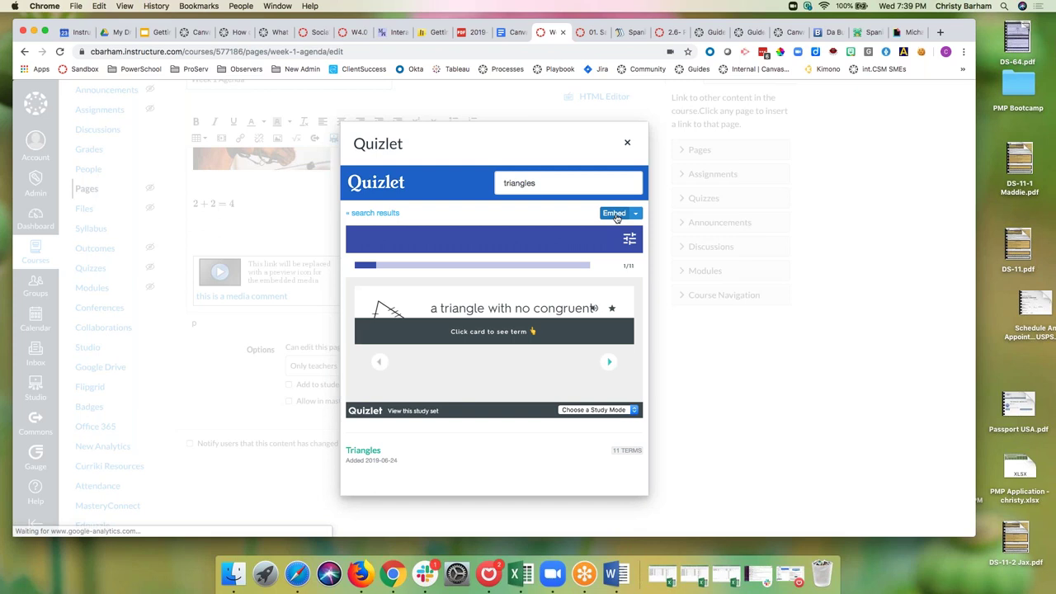
click(614, 213)
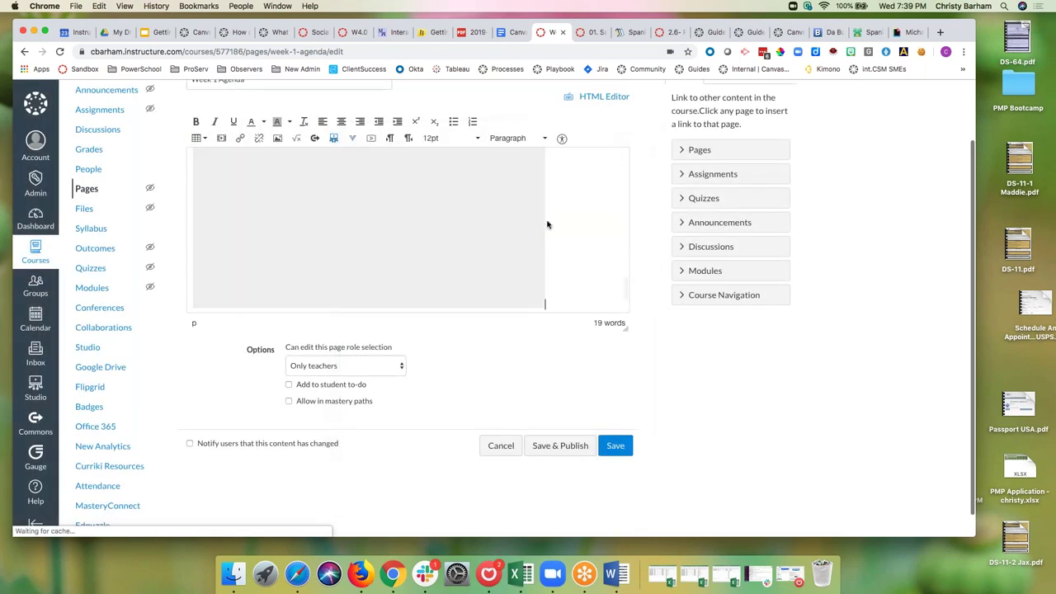
Step: Look over the embedded Quizlet flashcards and the external tools list, and place the cursor in the blank line below the study set
scroll(475, 231, up, 5)
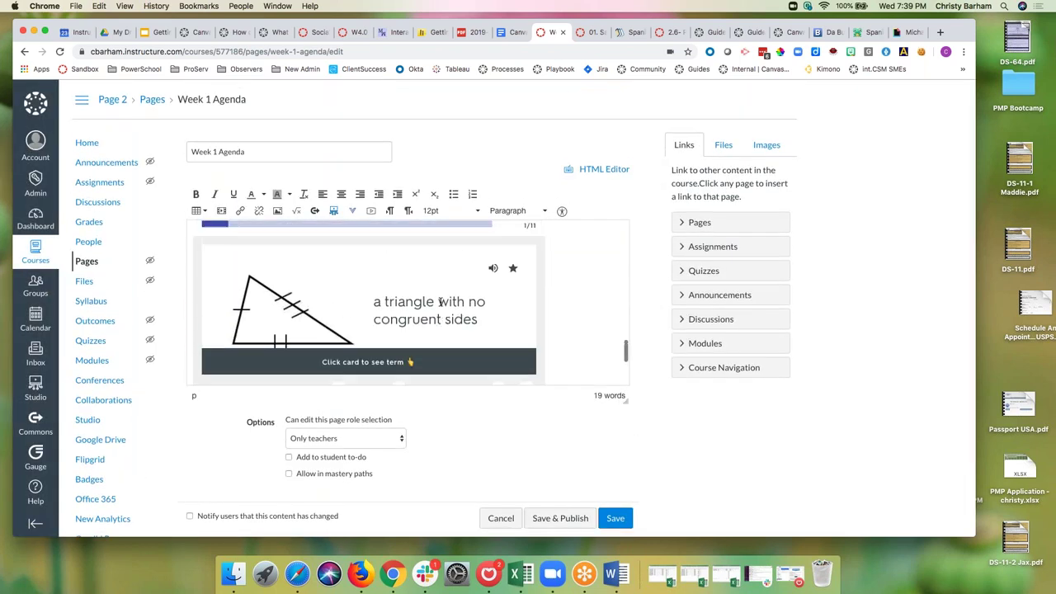
scroll(439, 301, down, 3)
scroll(440, 302, down, 2)
scroll(429, 301, up, 4)
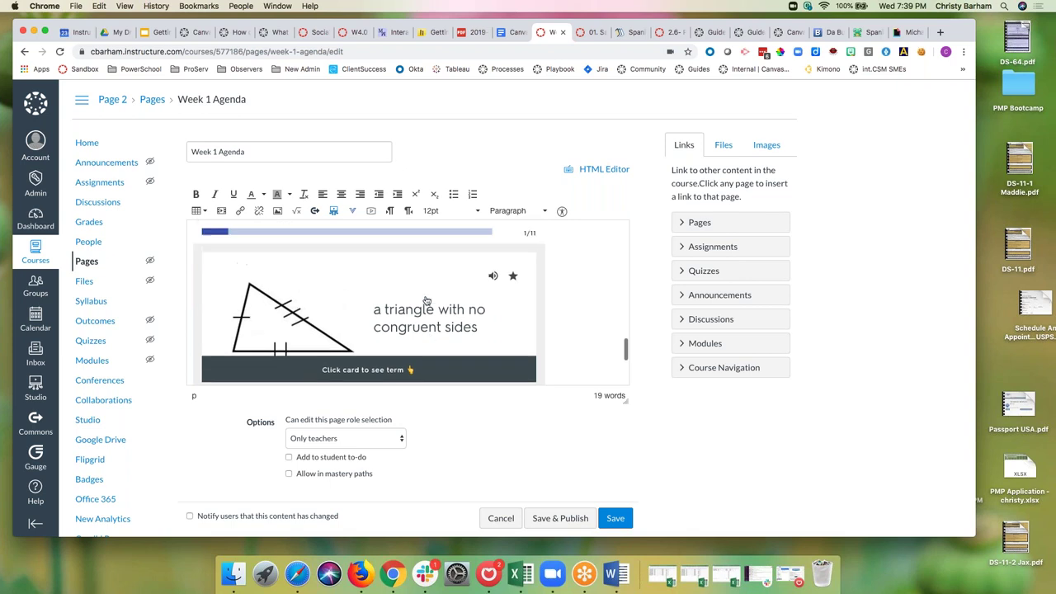
scroll(427, 301, down, 1)
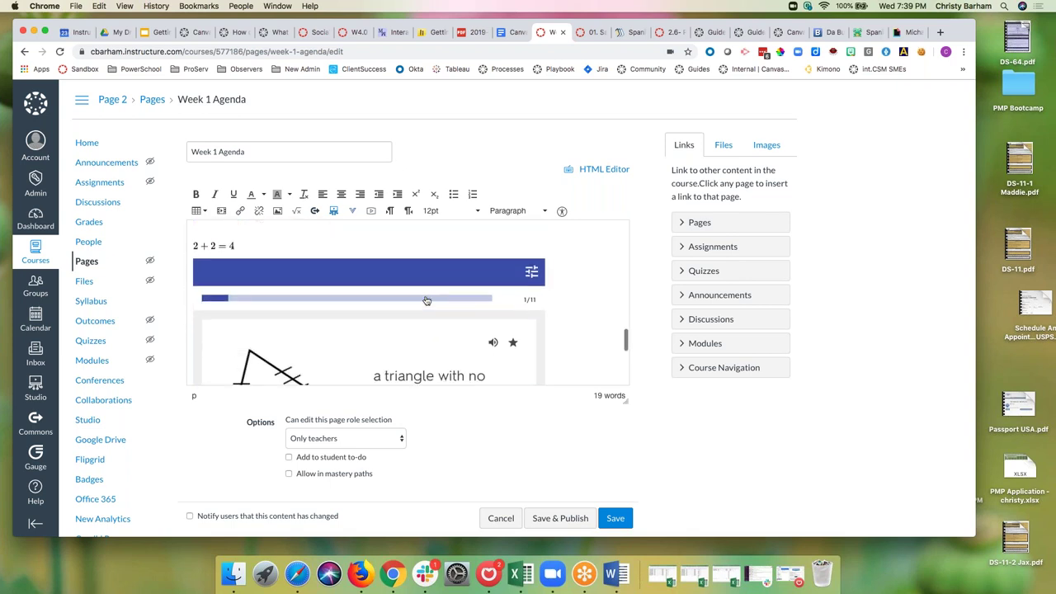
click(352, 211)
scroll(384, 282, down, 2)
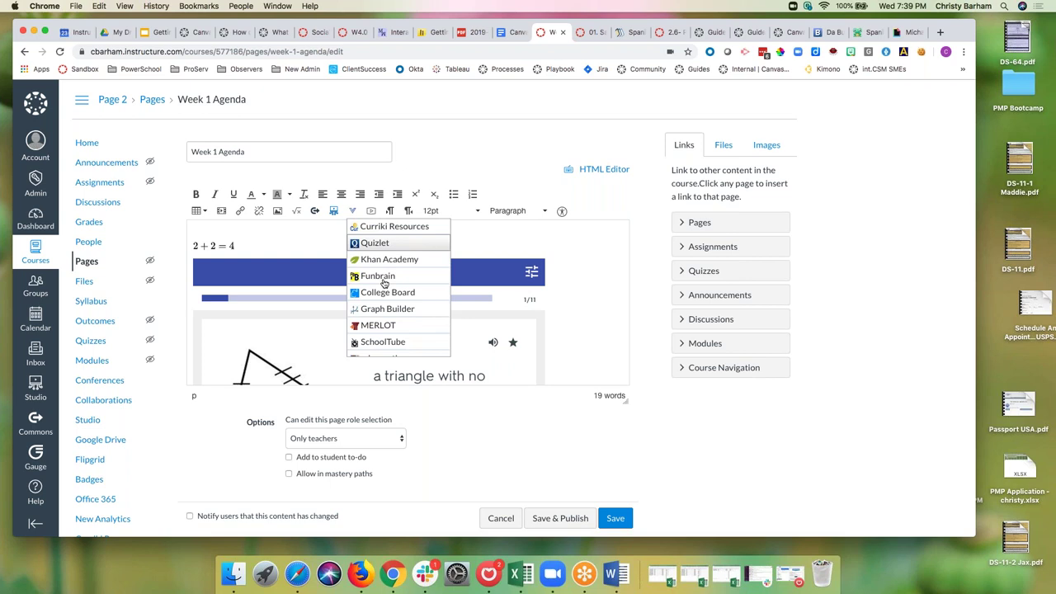
click(556, 318)
scroll(556, 318, down, 5)
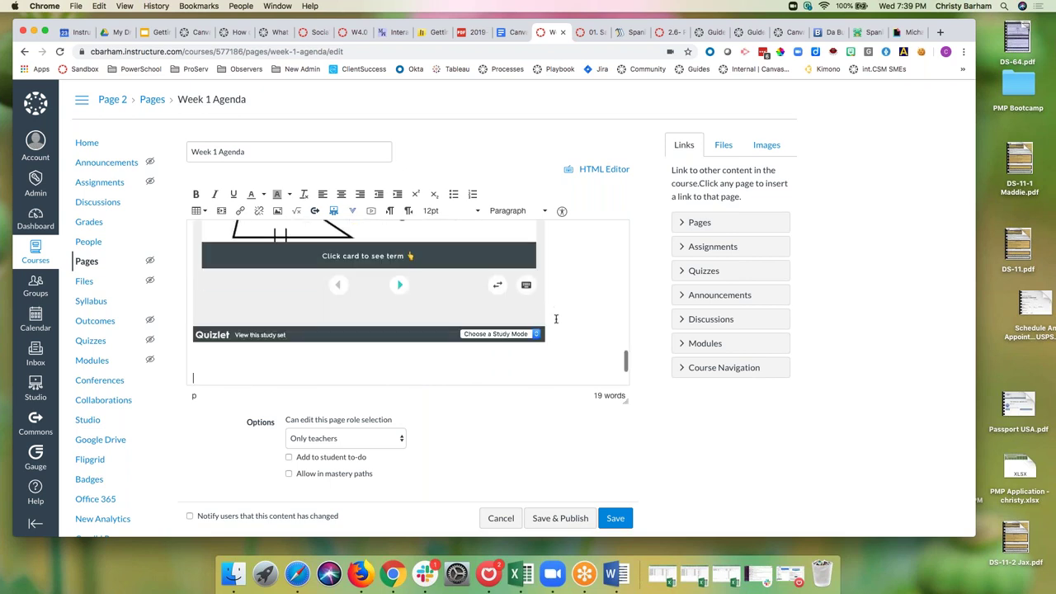
Step: Browse the Google Apps files and embed the document "#TeamBucee: Rank It" in the blank line below the Quizlet study set
click(352, 212)
click(369, 229)
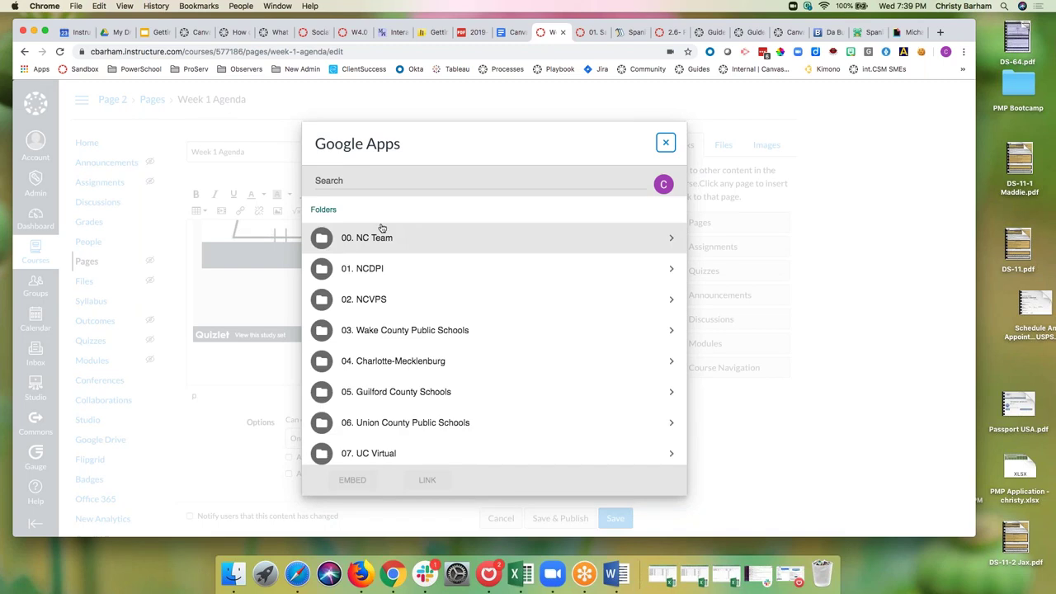
click(399, 179)
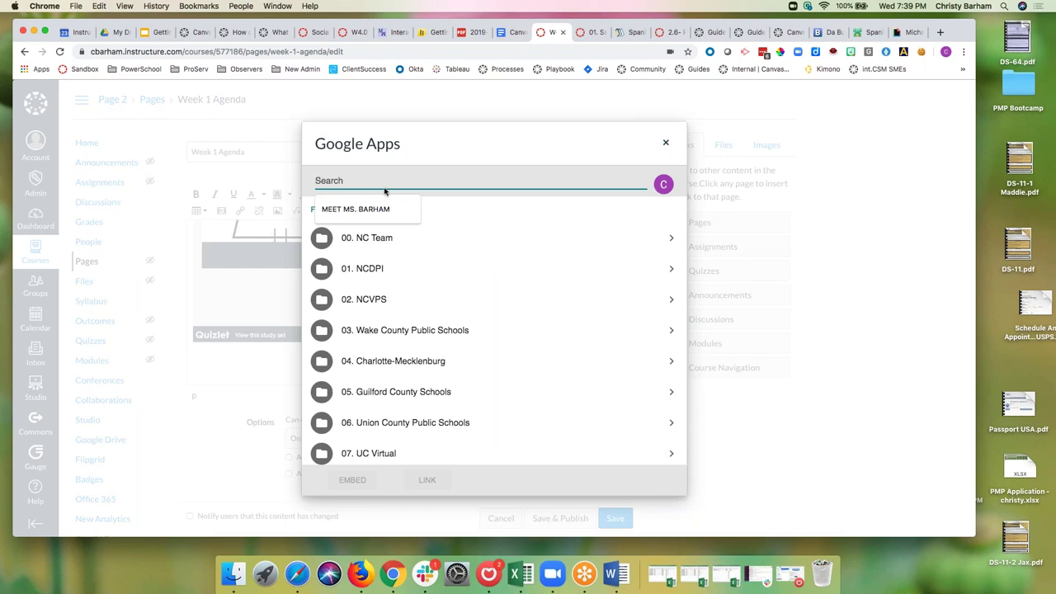
scroll(384, 247, down, 15)
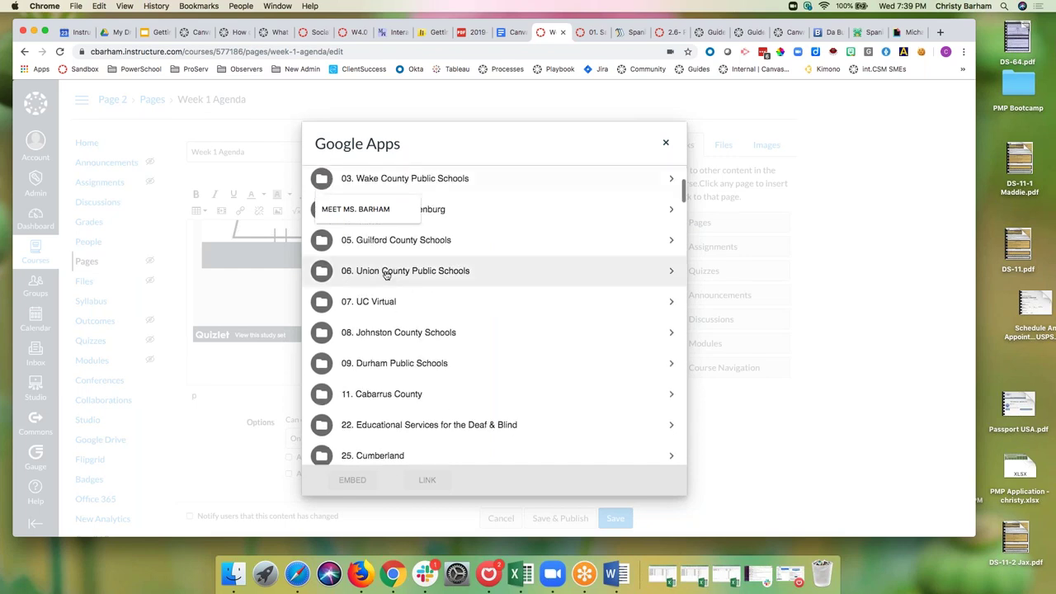
scroll(385, 275, down, 15)
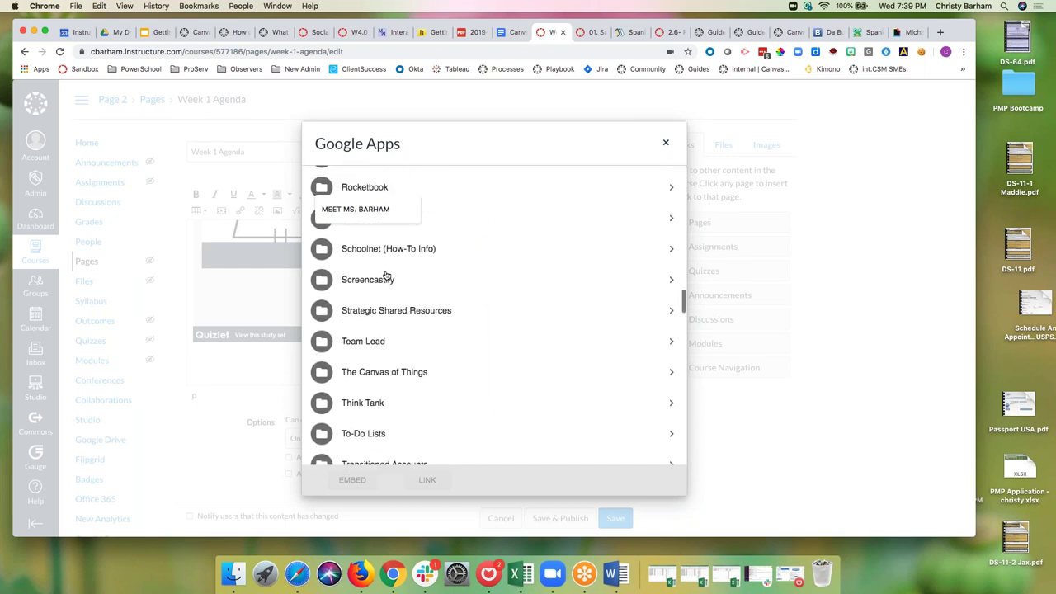
scroll(385, 275, down, 10)
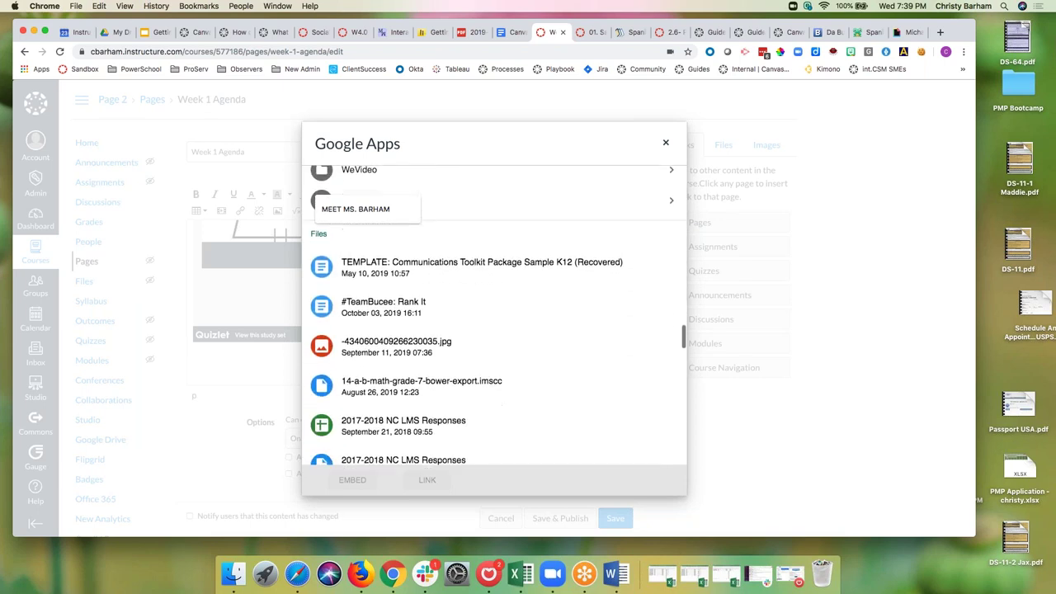
scroll(494, 315, down, 3)
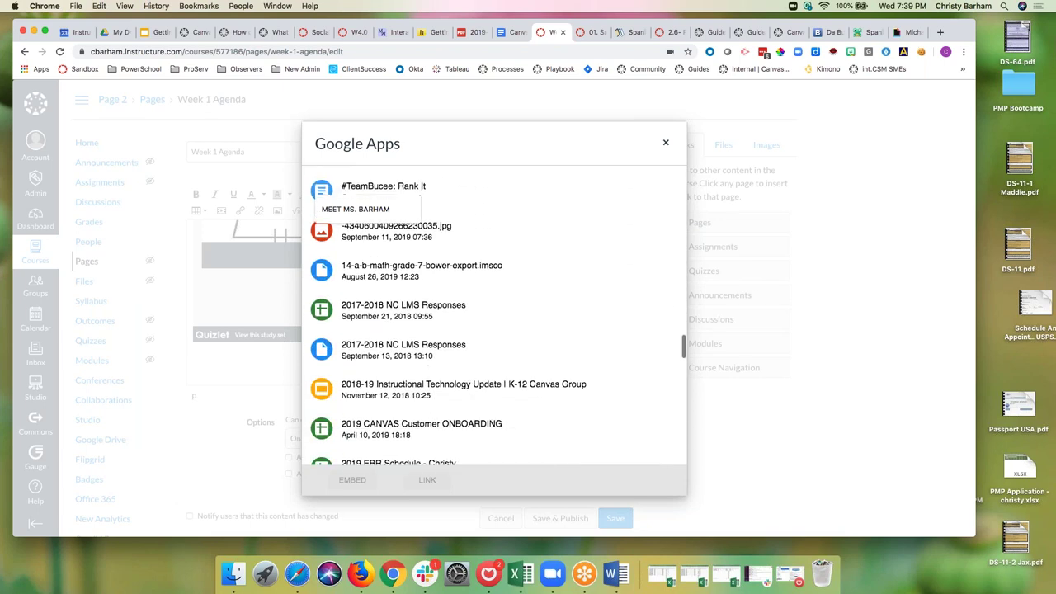
scroll(384, 279, up, 5)
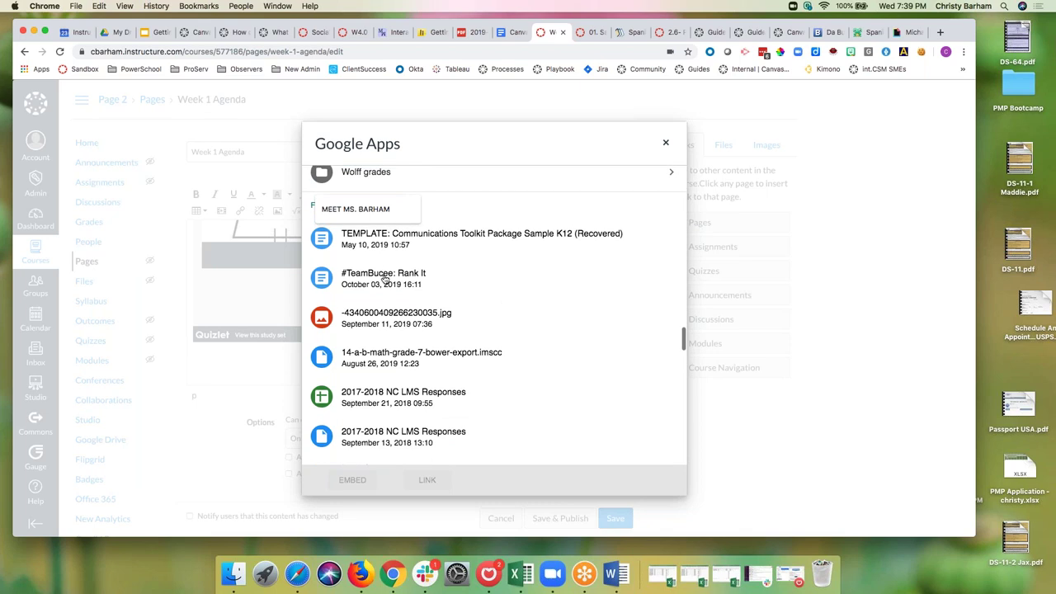
click(384, 278)
click(353, 479)
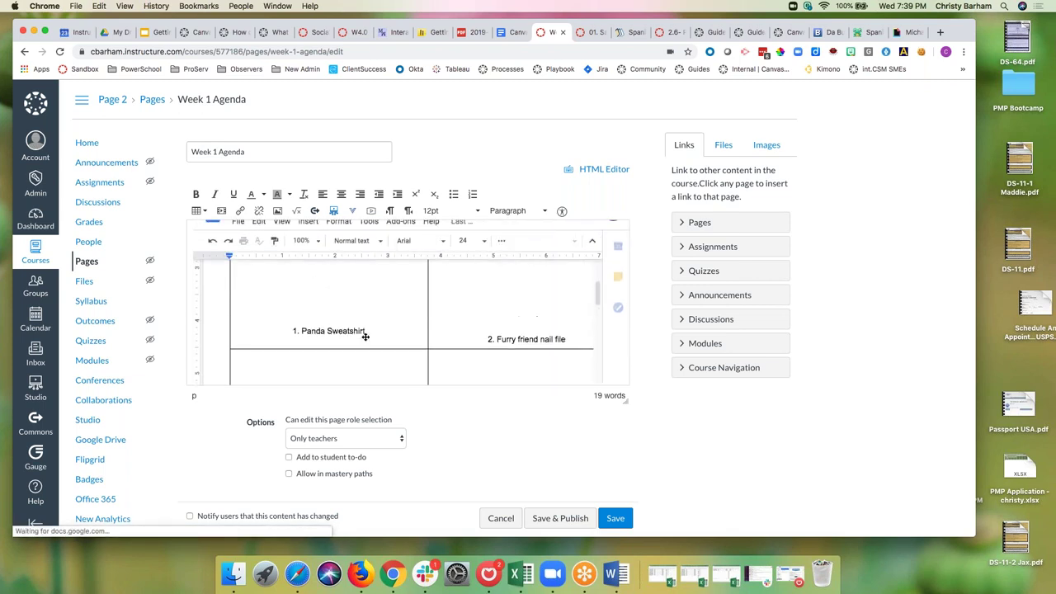
Step: Look through the embedded Google document and save the Week 1 Agenda page
scroll(365, 337, down, 10)
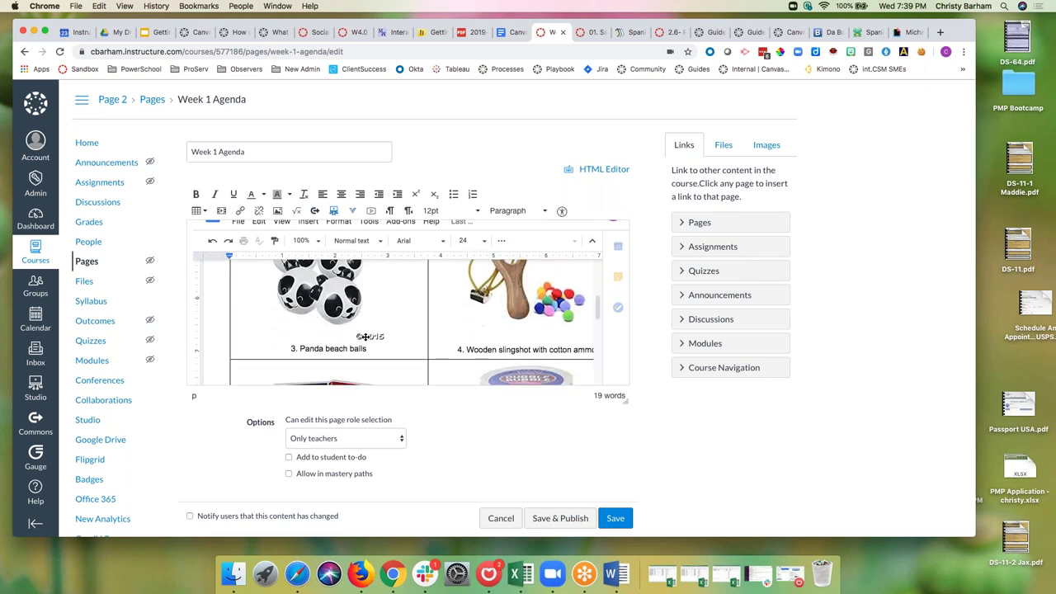
scroll(445, 322, down, 10)
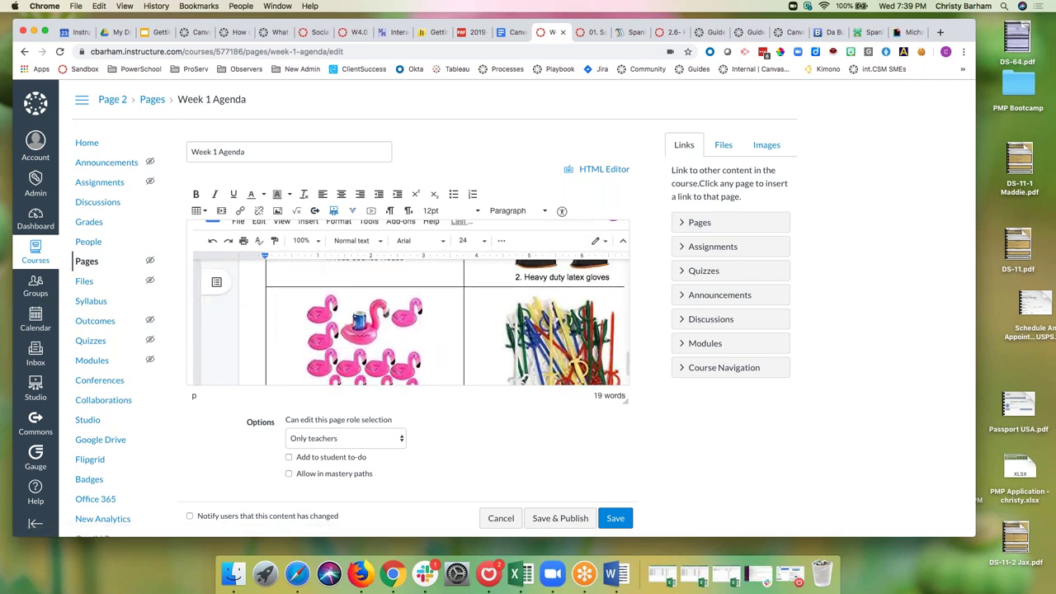
scroll(408, 357, down, 1)
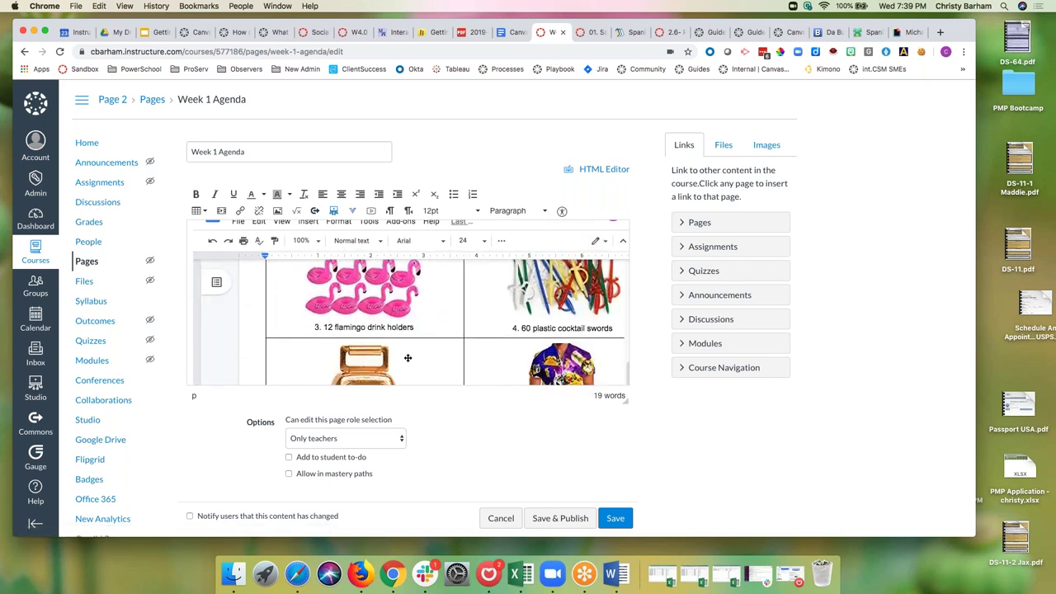
click(614, 523)
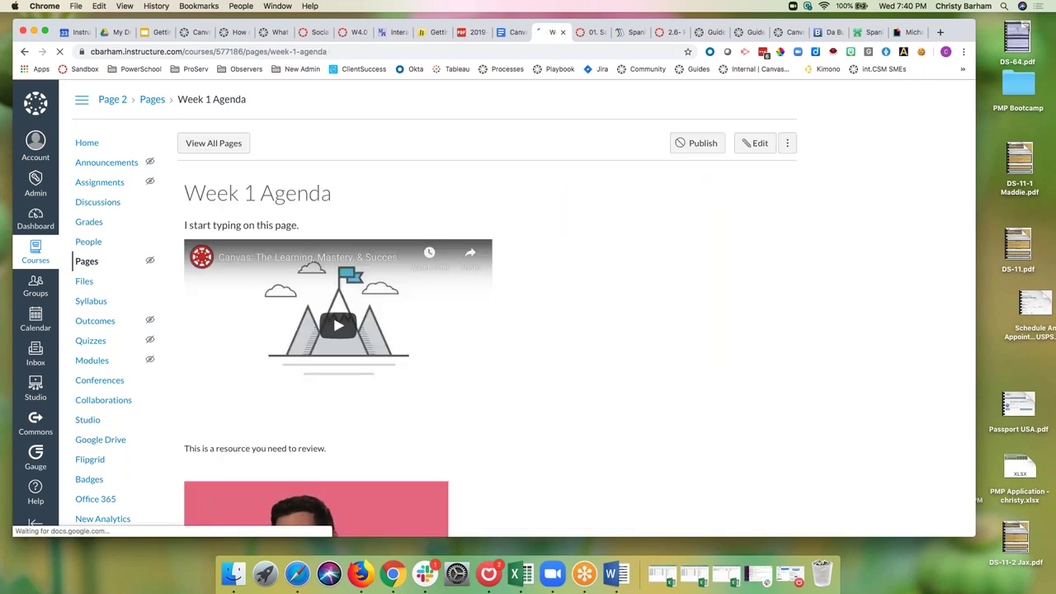
Step: Look through the text, images, flashcards, document and videos embedded in the Week 1 Agenda page
scroll(487, 313, down, 5)
scroll(487, 313, down, 5)
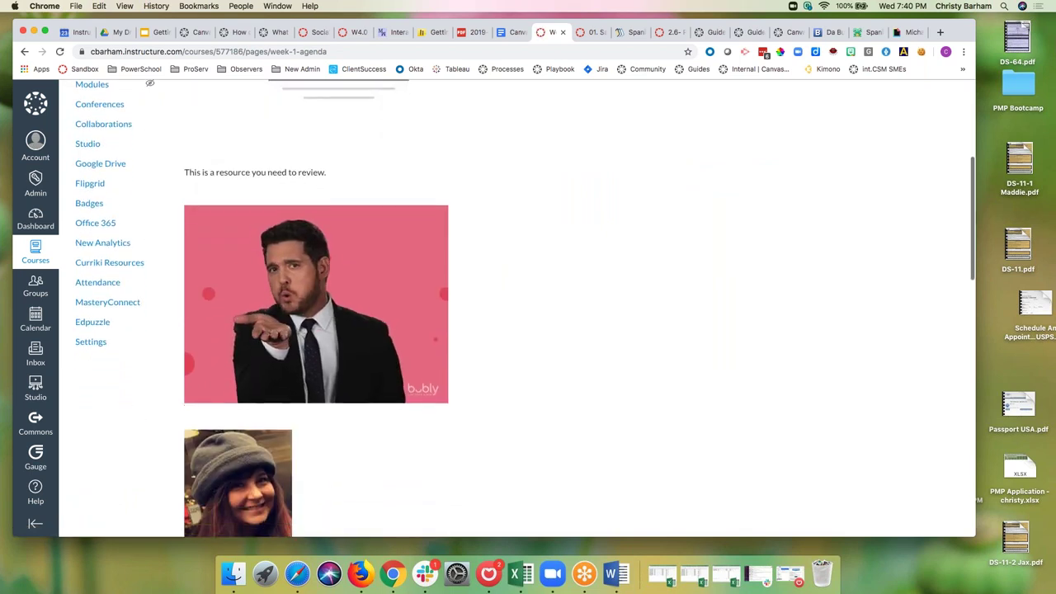
scroll(486, 313, down, 10)
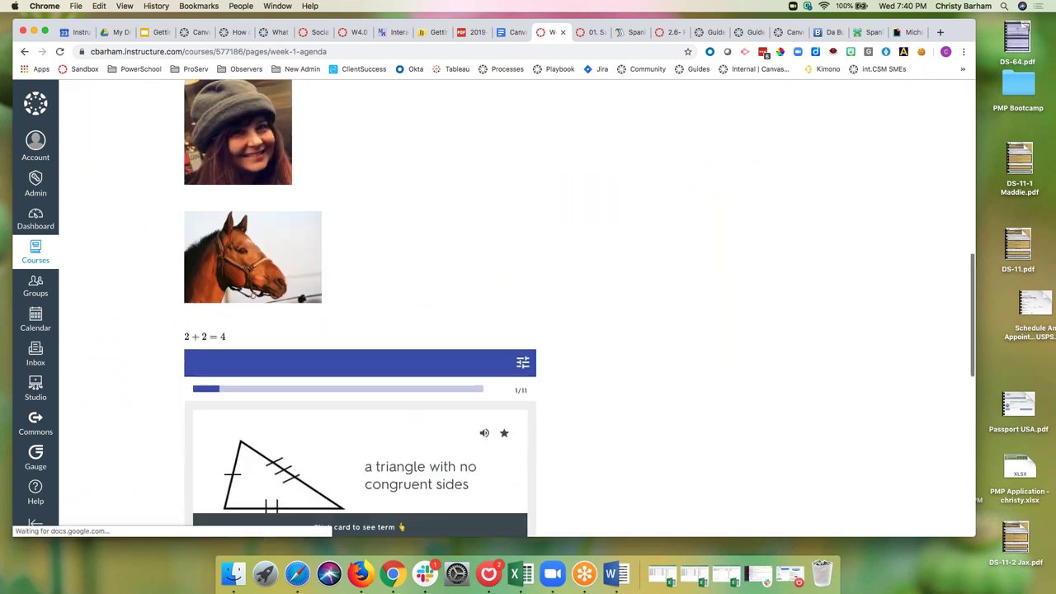
scroll(588, 404, down, 5)
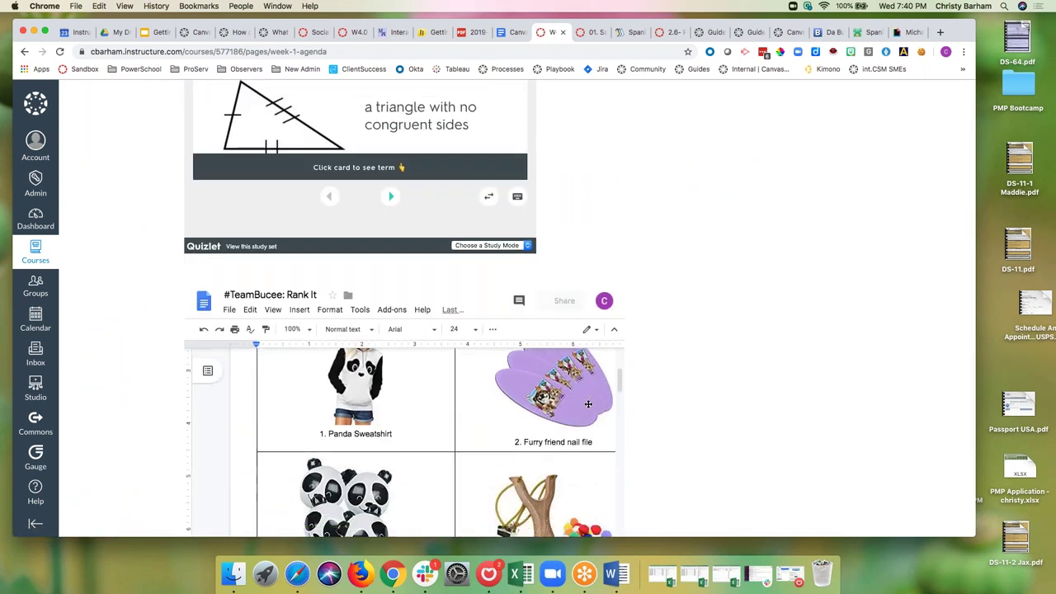
scroll(681, 380, down, 4)
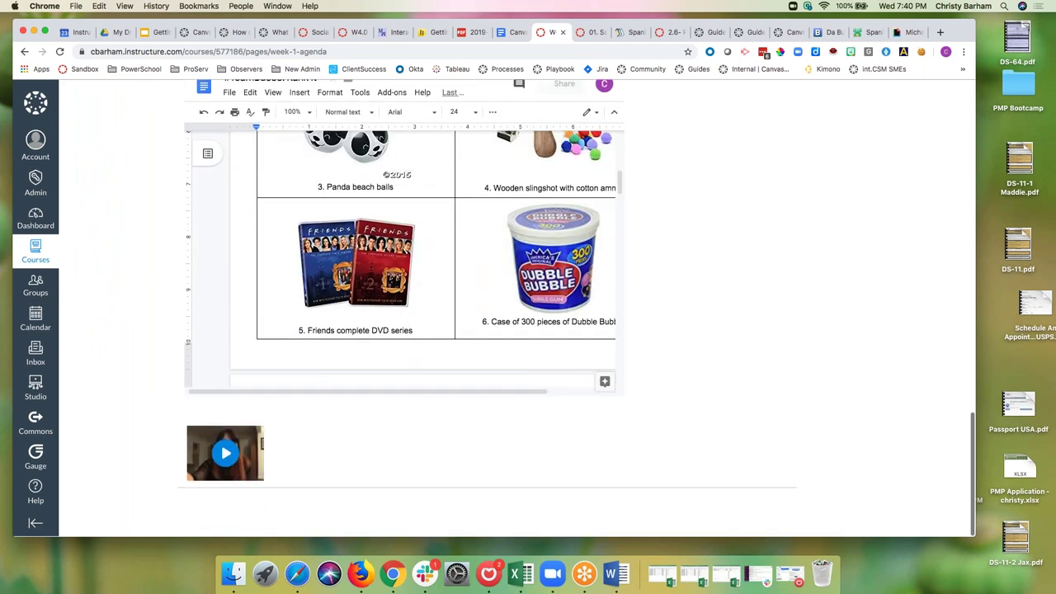
scroll(471, 277, up, 10)
scroll(471, 278, up, 15)
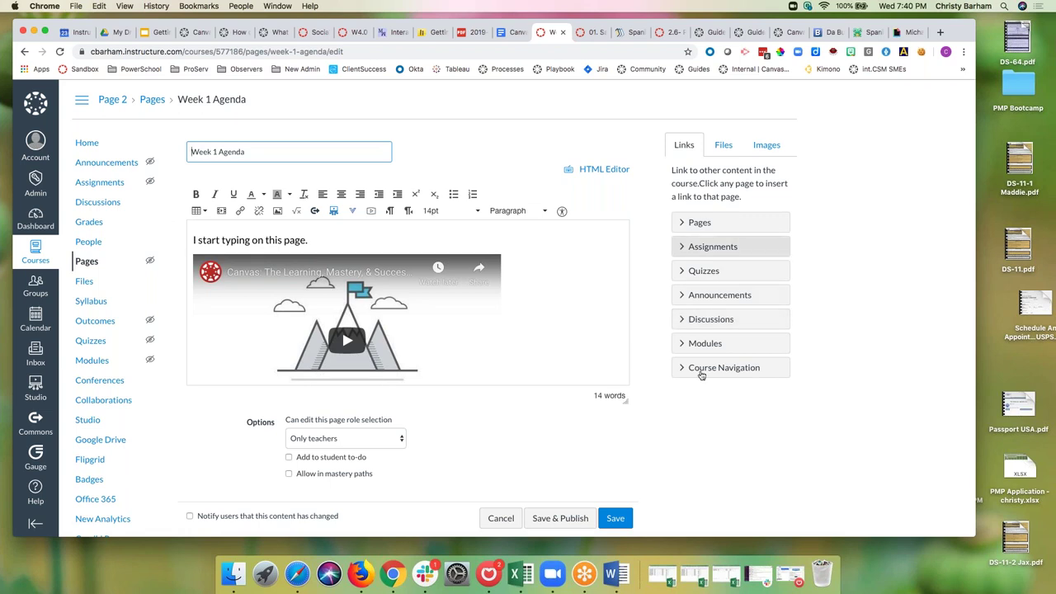
Step: Link the word "page" in the first sentence to the Week 1 Agenda page
click(522, 344)
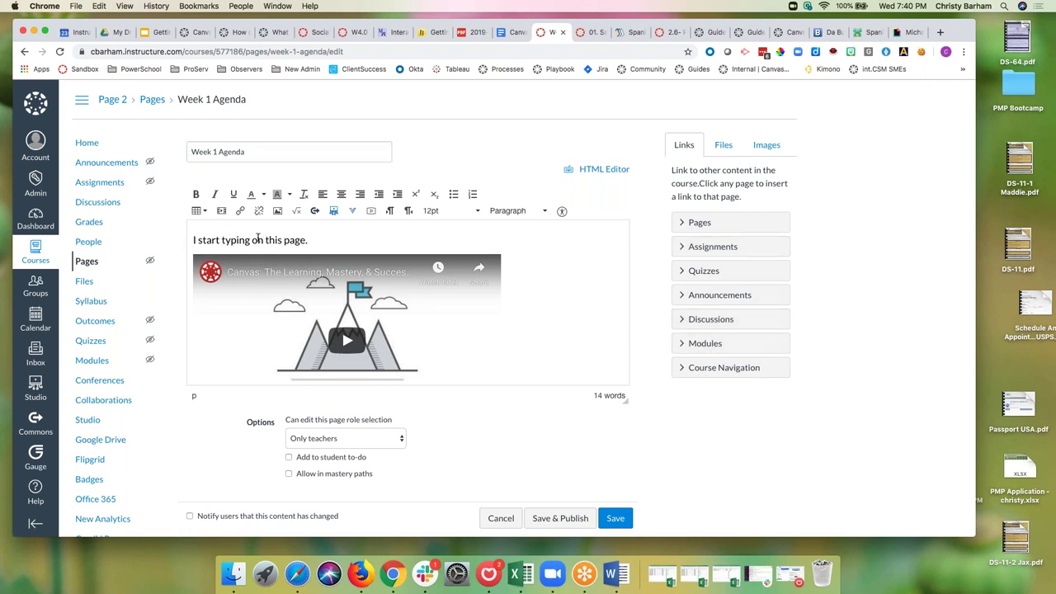
drag(284, 240, 300, 239)
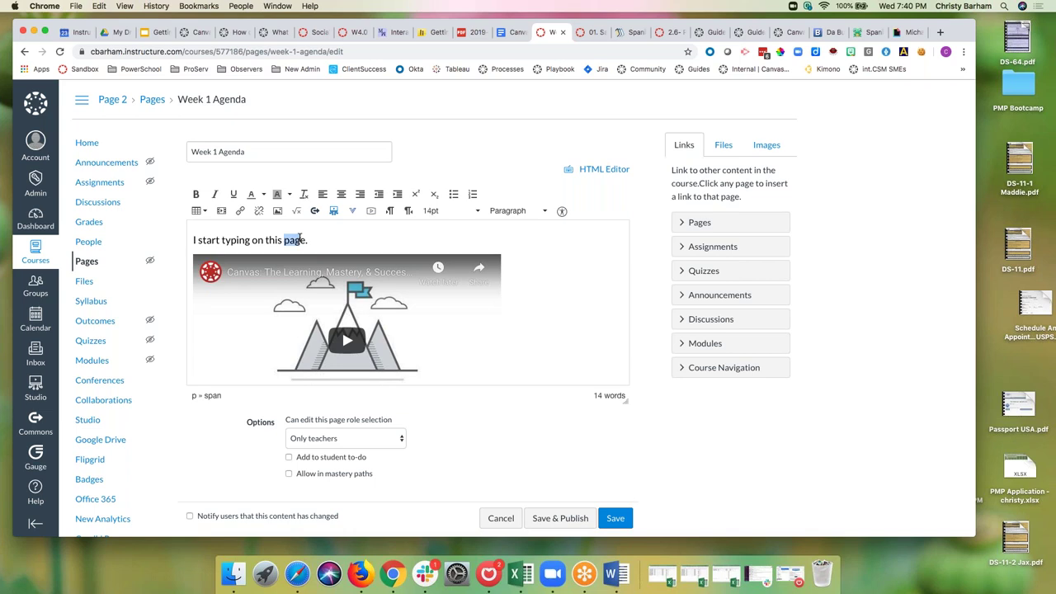
click(700, 221)
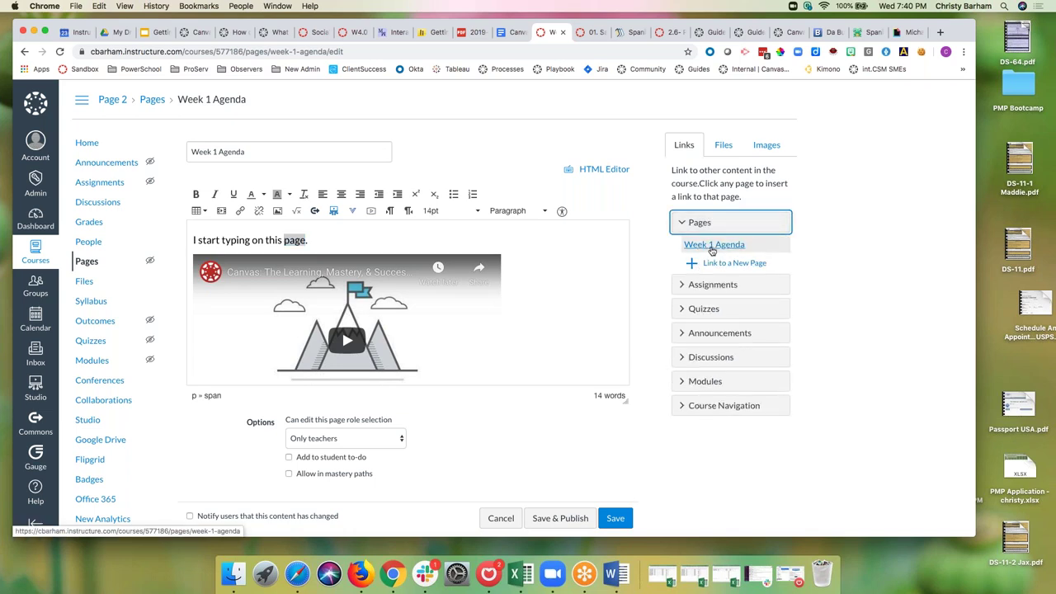
click(712, 246)
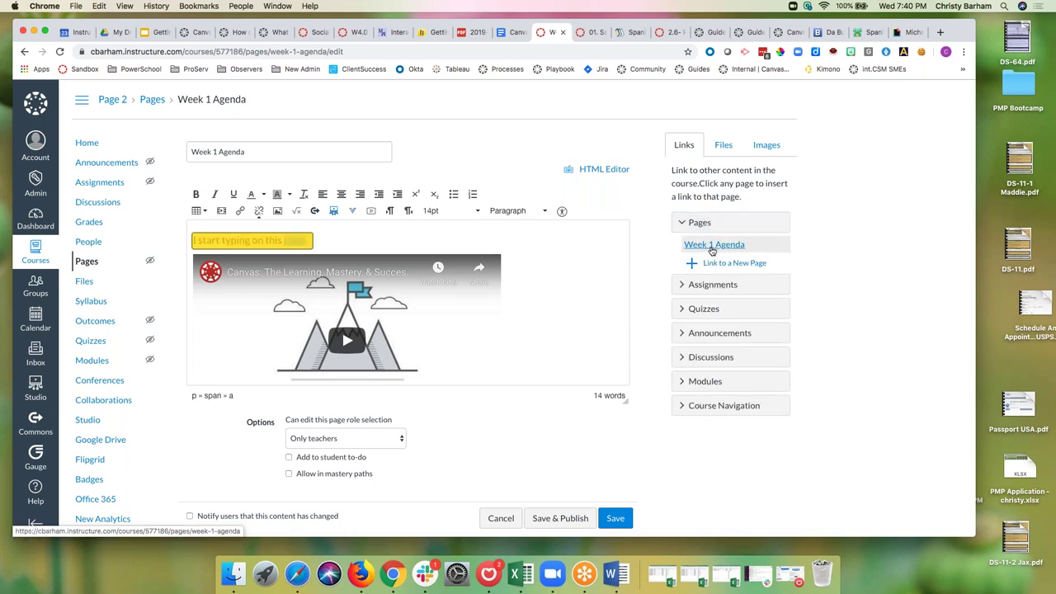
Step: Insert a link to the Week 1 Agenda page on a new line below the first sentence
click(314, 238)
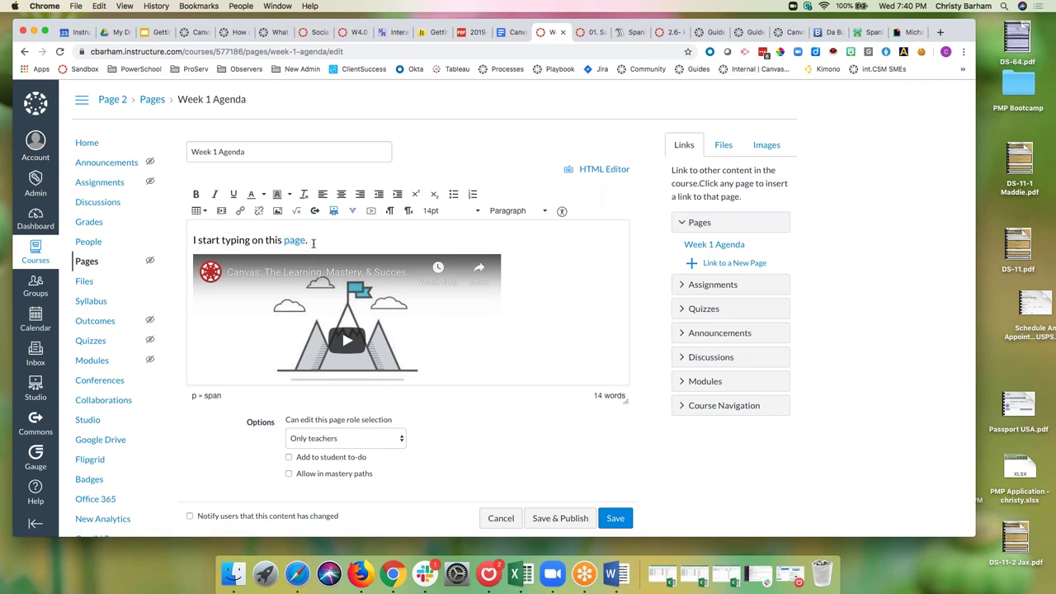
key(Return)
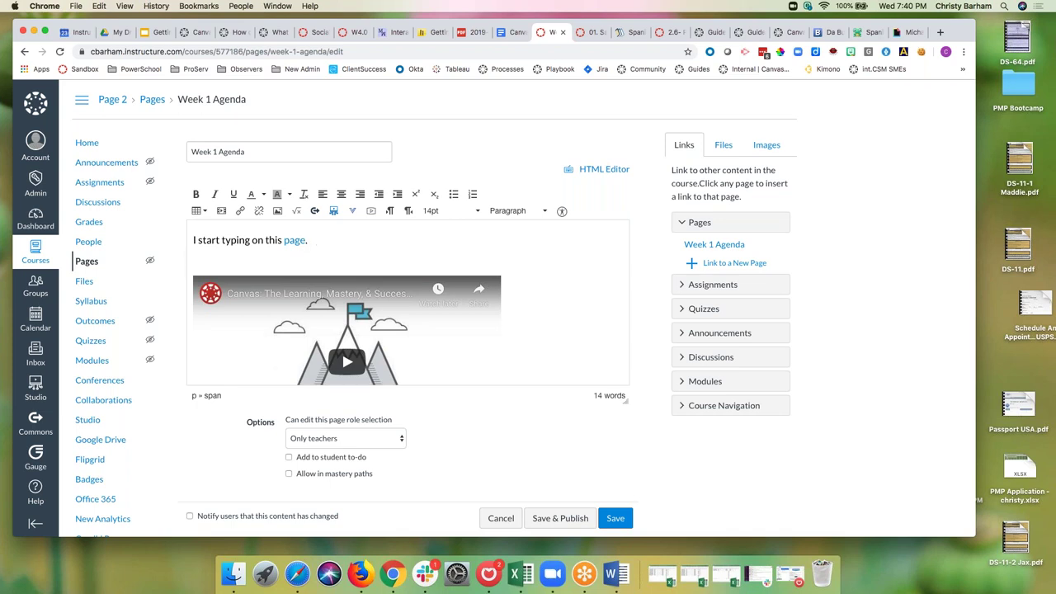
click(706, 245)
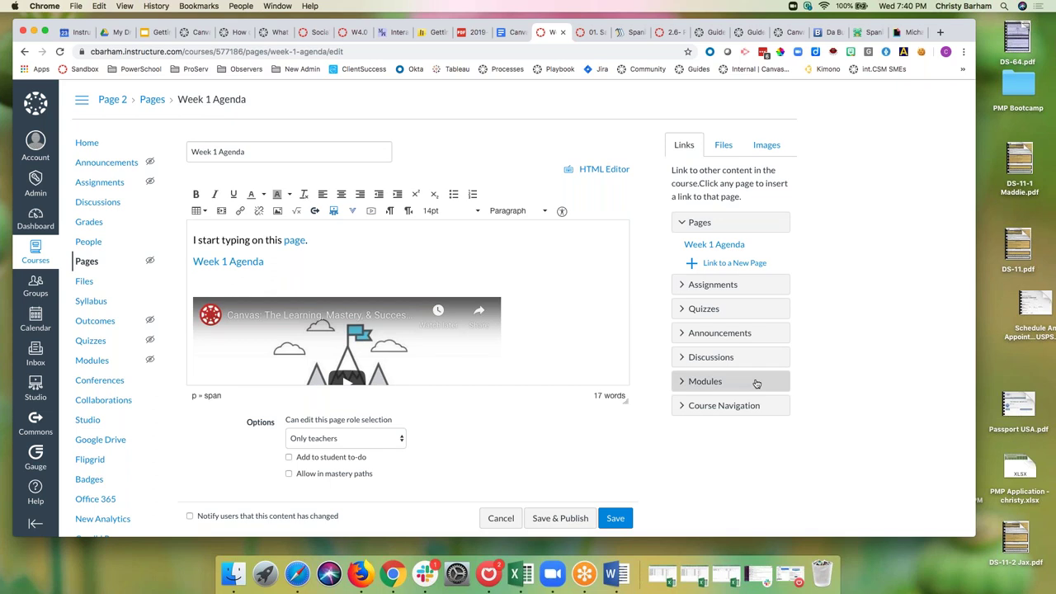
Step: Insert links to the Week 1, Week 2 and Week 3 modules on separate lines below the Week 1 Agenda link
click(754, 381)
click(708, 369)
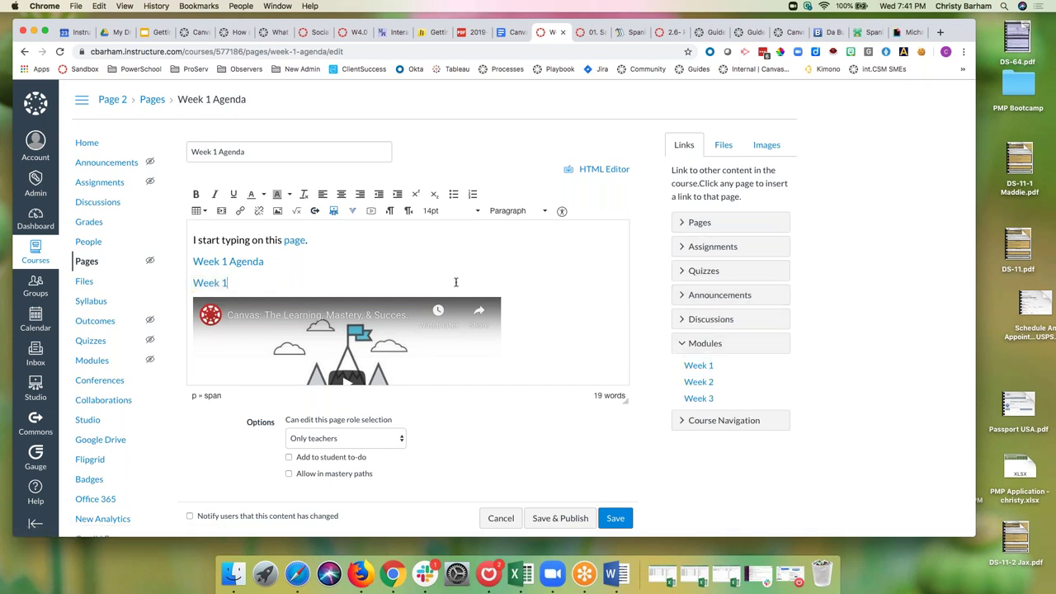
key(Return)
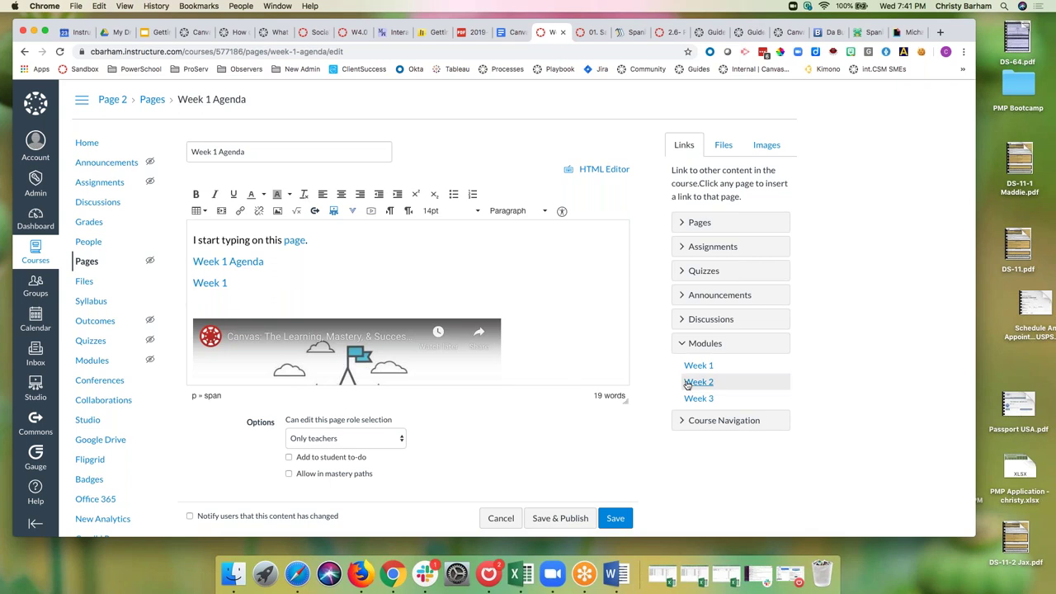
click(693, 382)
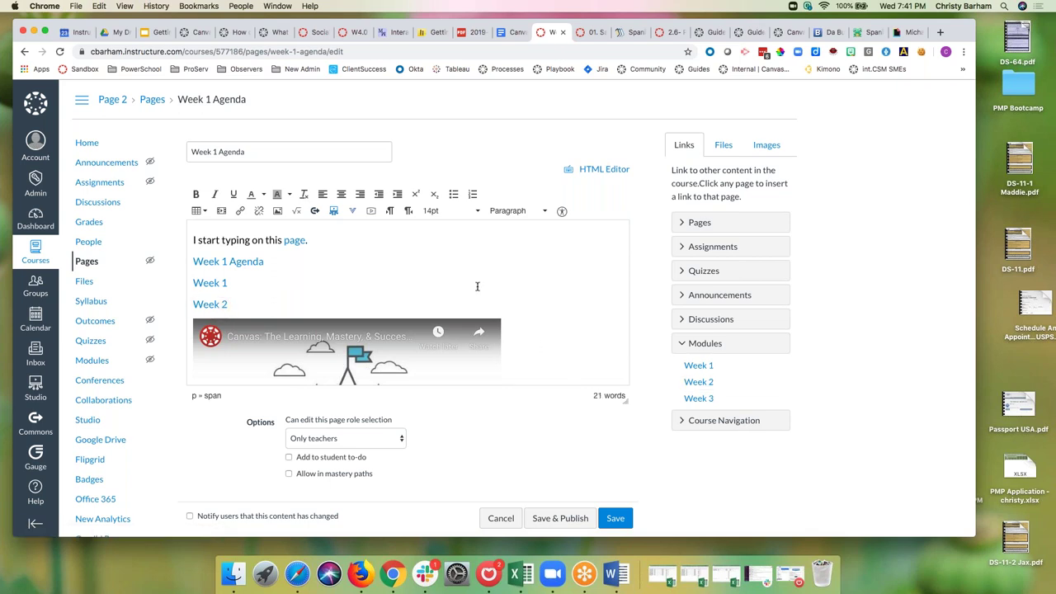
key(Return)
click(698, 399)
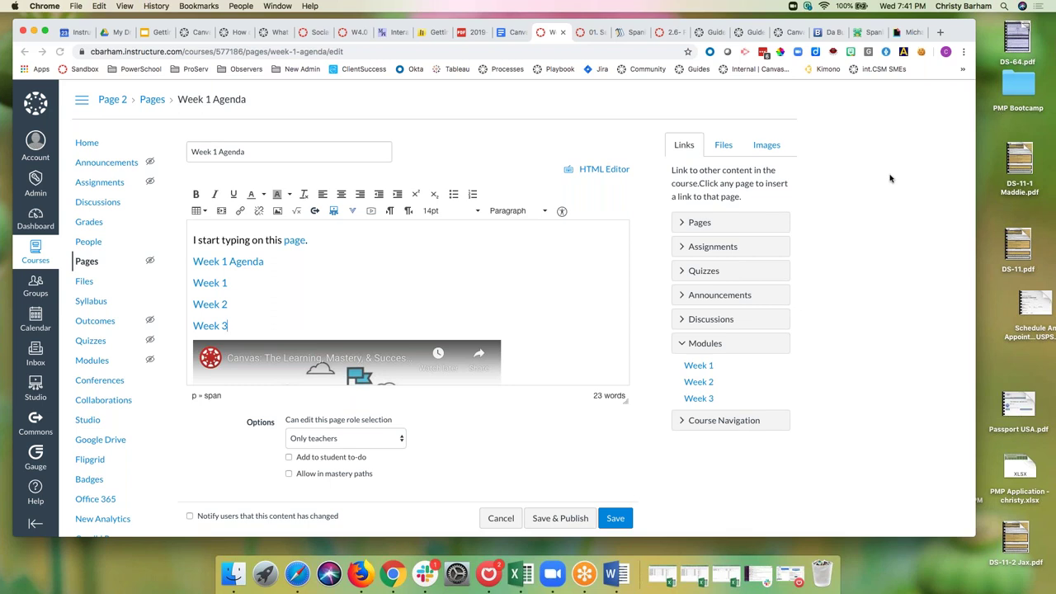
Step: Upload "Screen Shot 2019-10-23 at 1.35.45 PM.png" from the Desktop to course files, linking it on a new line below Week 3
scroll(594, 279, down, 1)
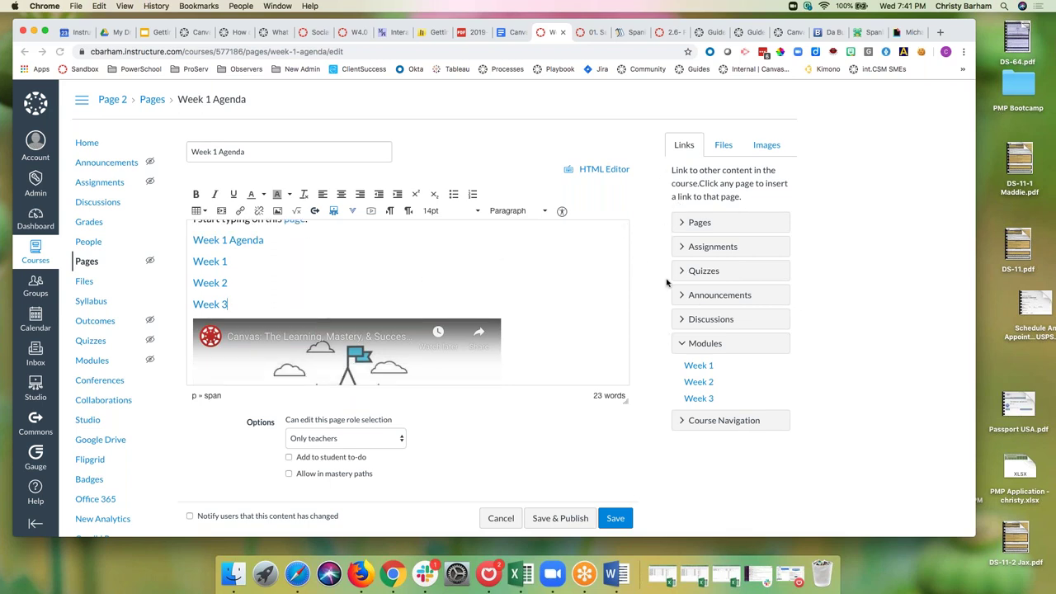
click(723, 147)
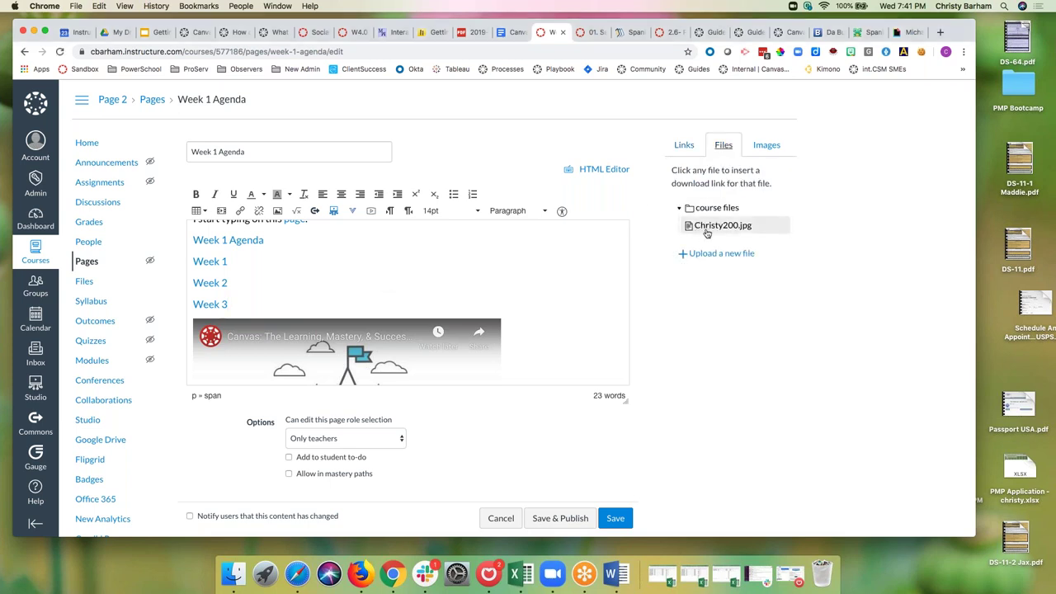
click(308, 300)
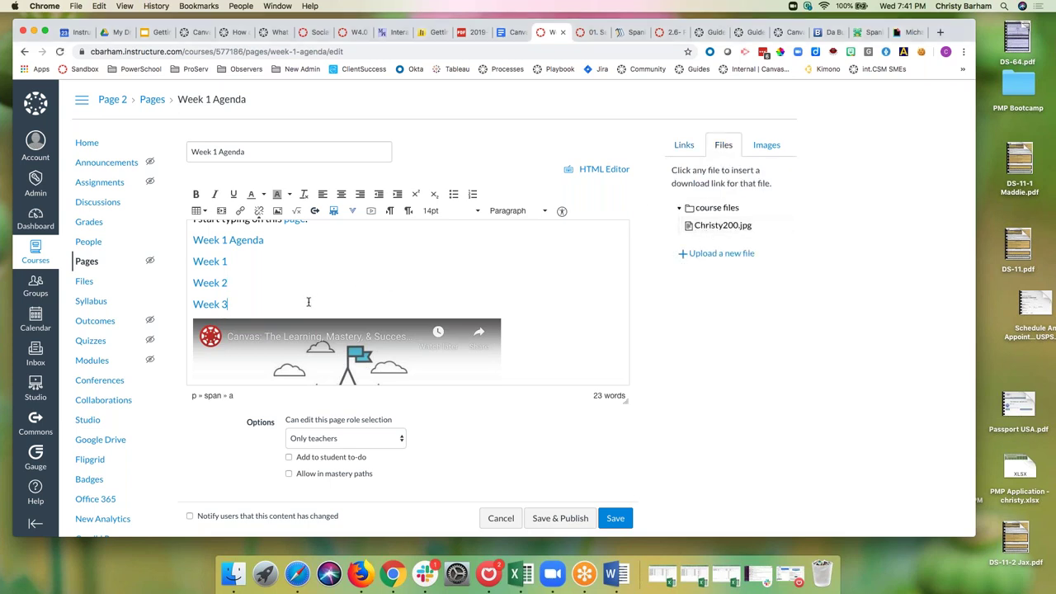
key(Return)
click(711, 254)
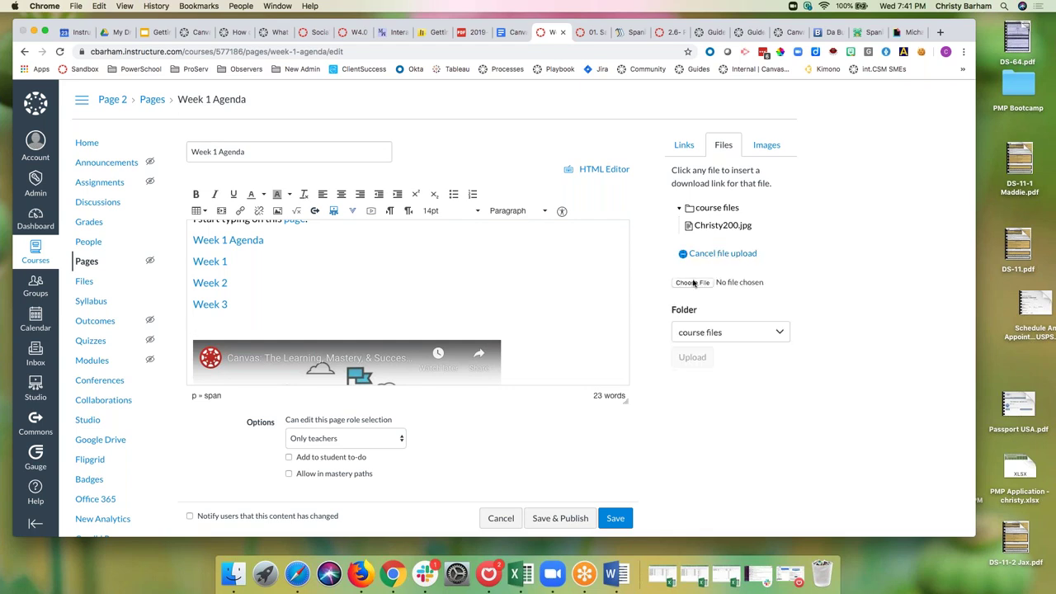
click(693, 282)
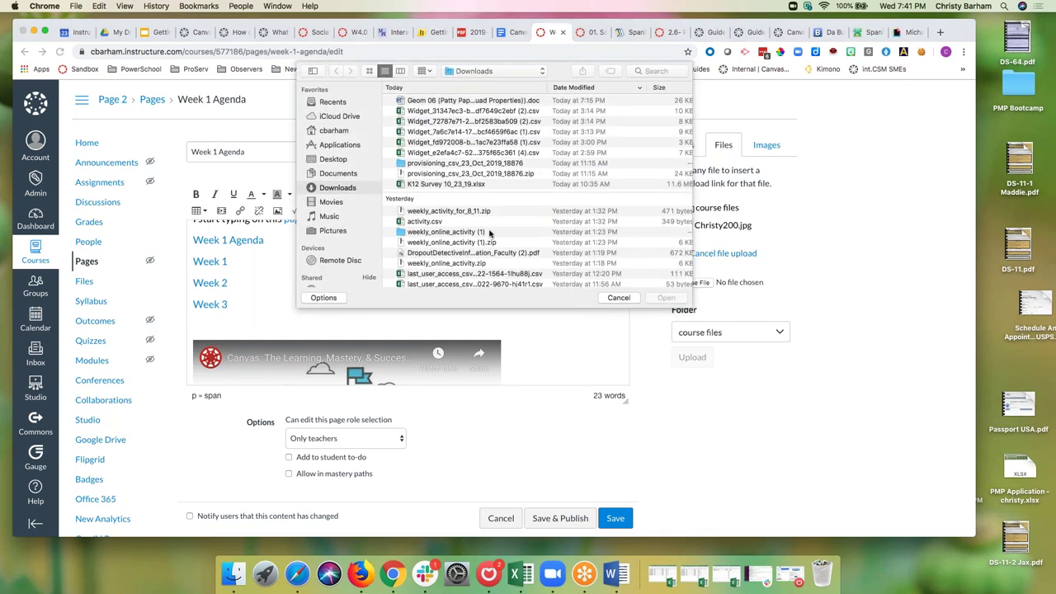
scroll(485, 233, down, 2)
scroll(484, 230, down, 3)
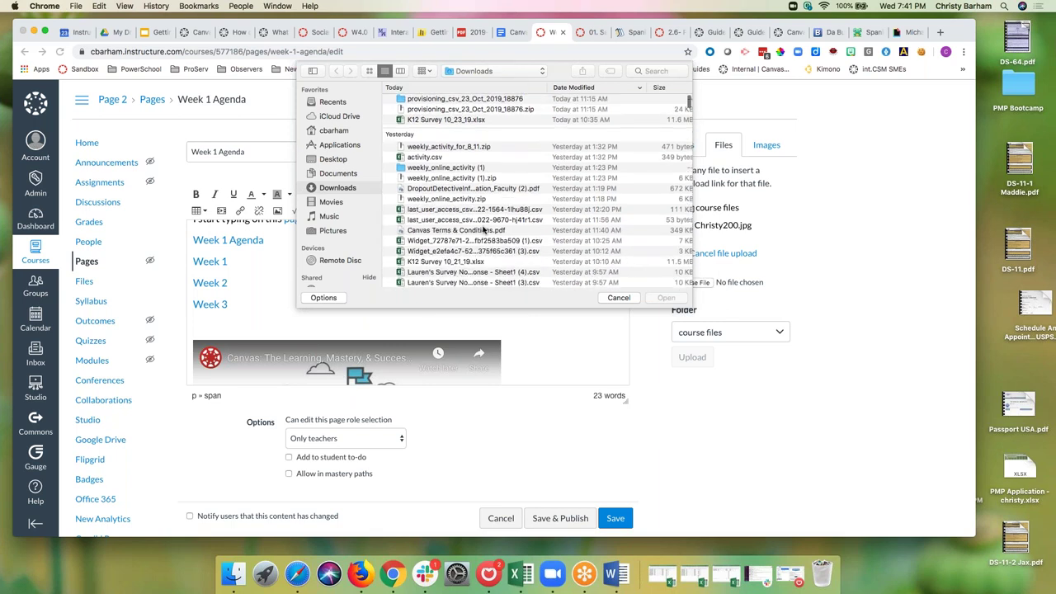
scroll(484, 231, down, 3)
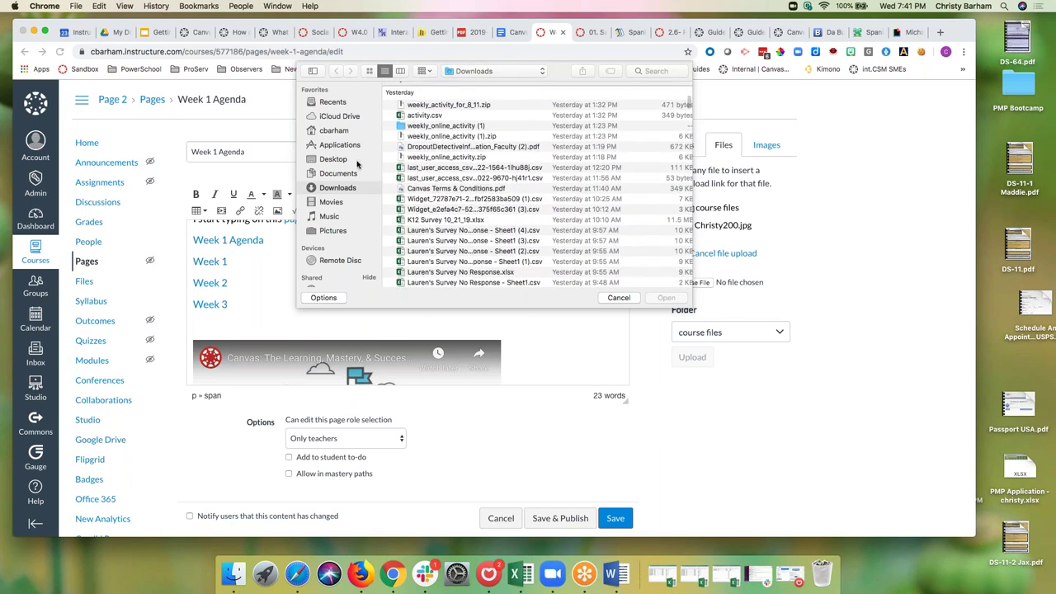
click(335, 159)
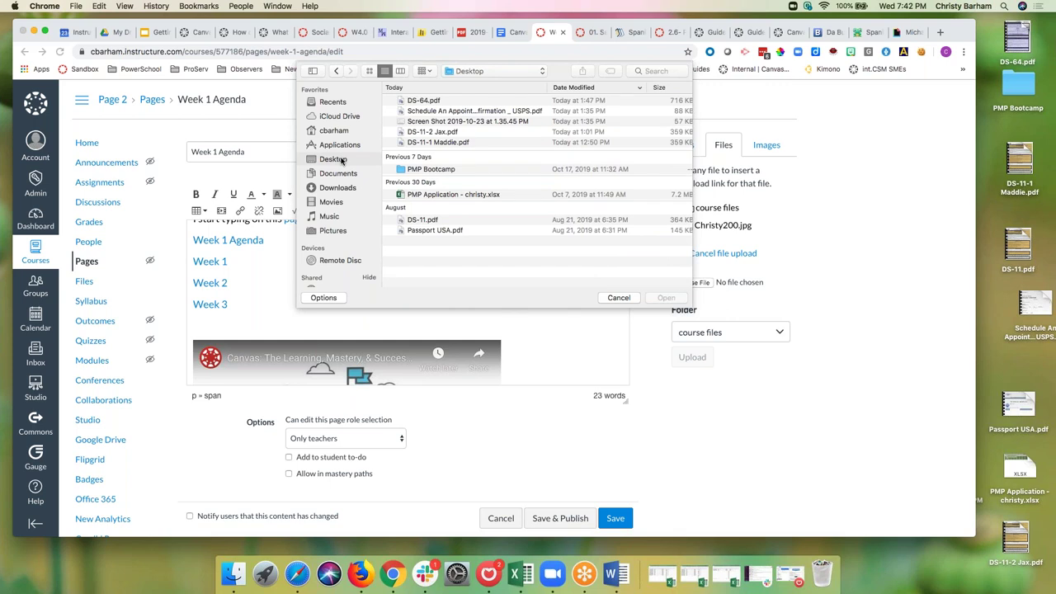
click(422, 124)
click(657, 297)
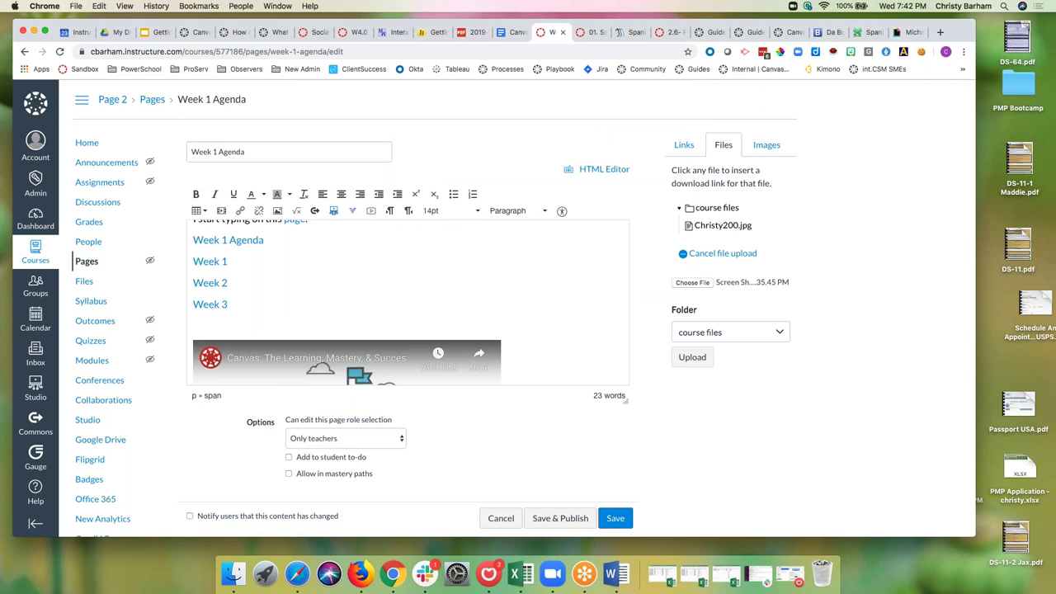
click(708, 362)
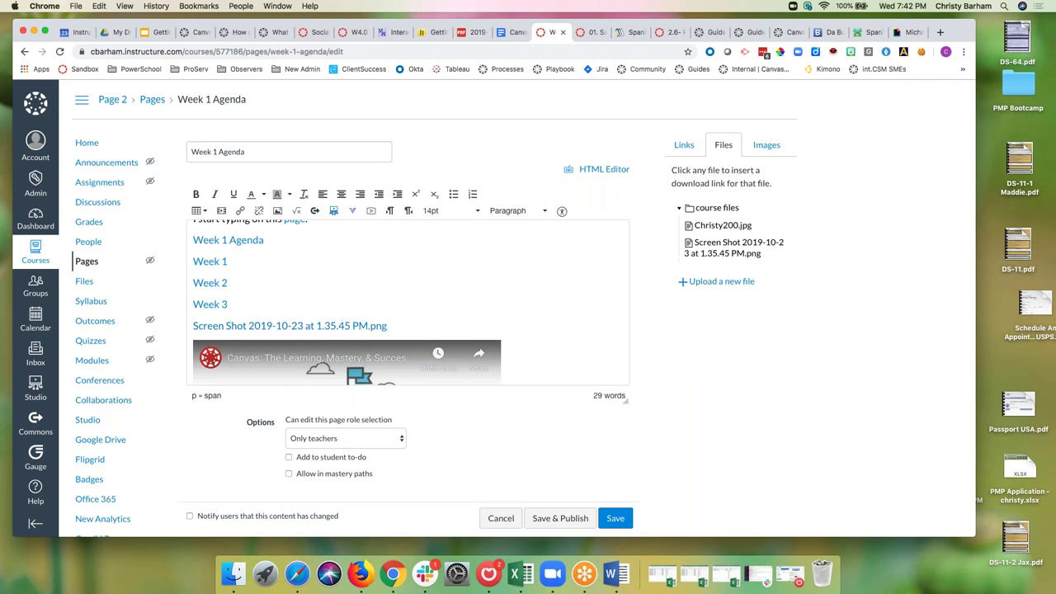
Step: Embed the uploaded screenshot as an image on a new line below its file link
click(1050, 58)
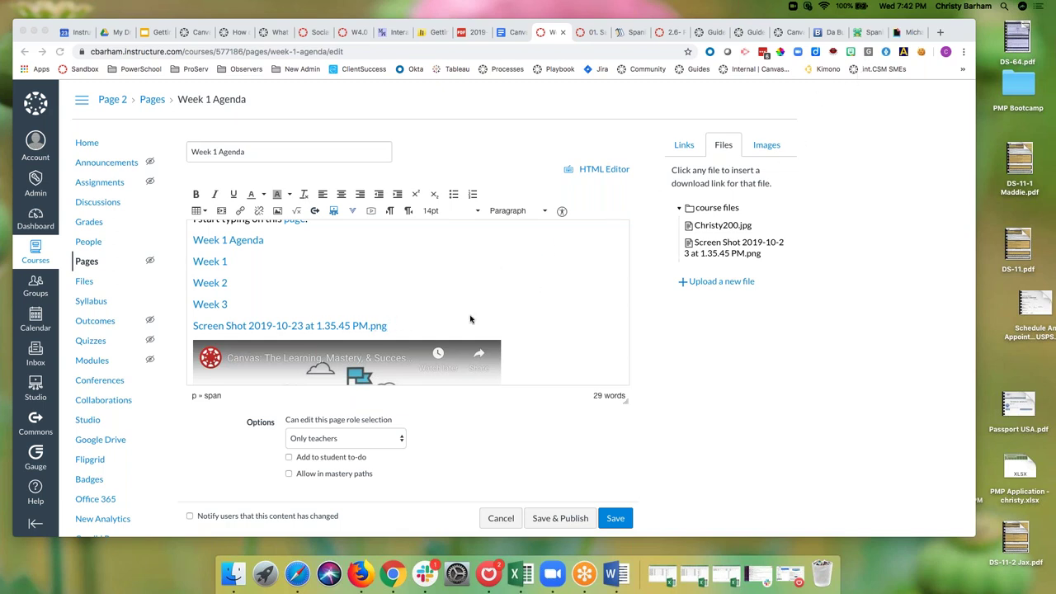
click(408, 330)
key(Return)
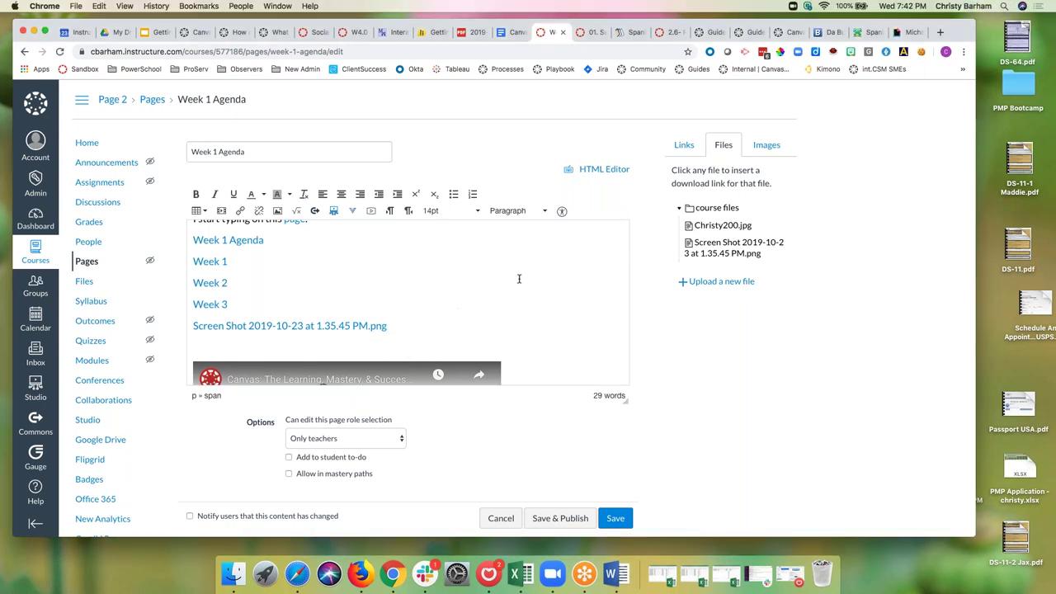
click(770, 148)
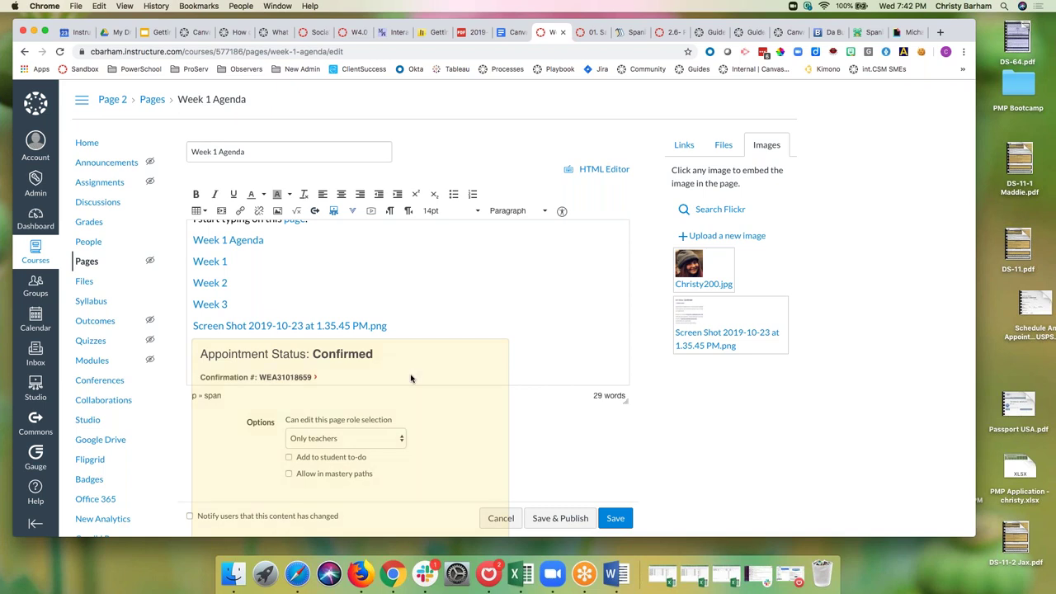
scroll(410, 377, down, 3)
scroll(425, 253, up, 1)
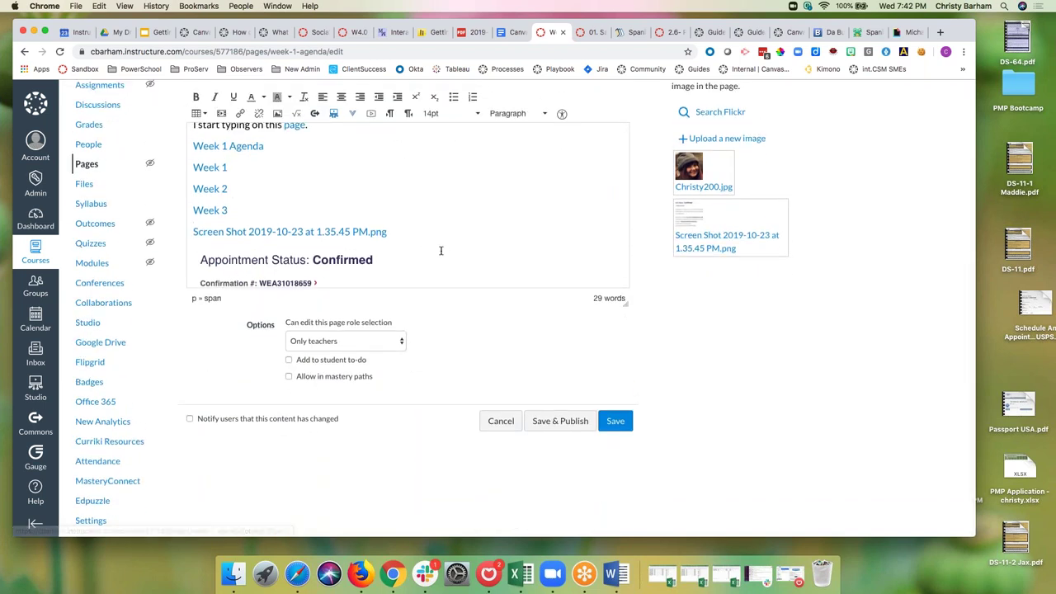
Step: Delete the embedded screenshot image below the file link
click(415, 263)
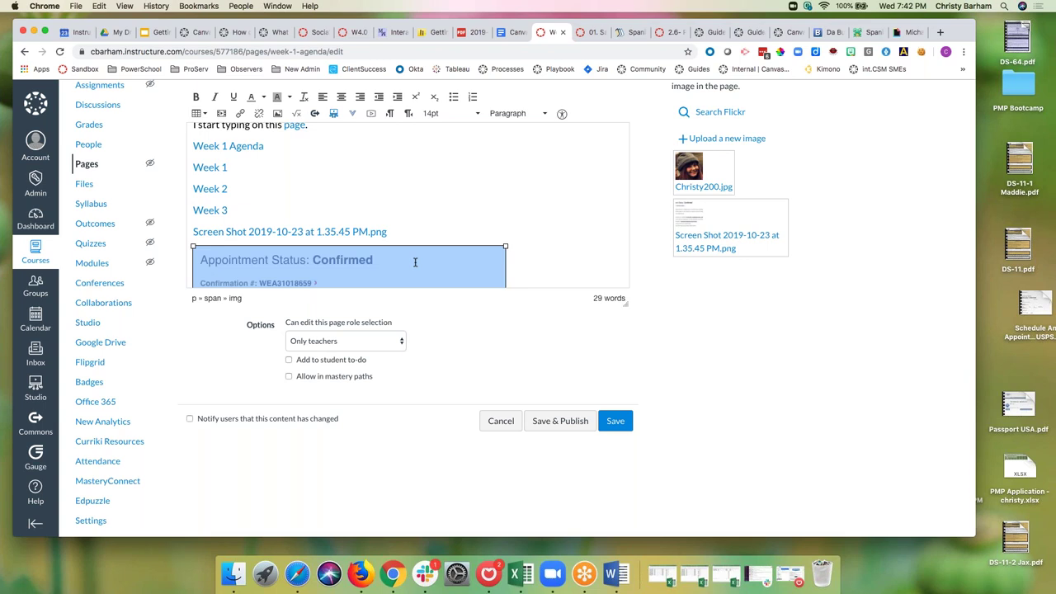
click(415, 262)
scroll(415, 262, down, 3)
scroll(438, 231, up, 2)
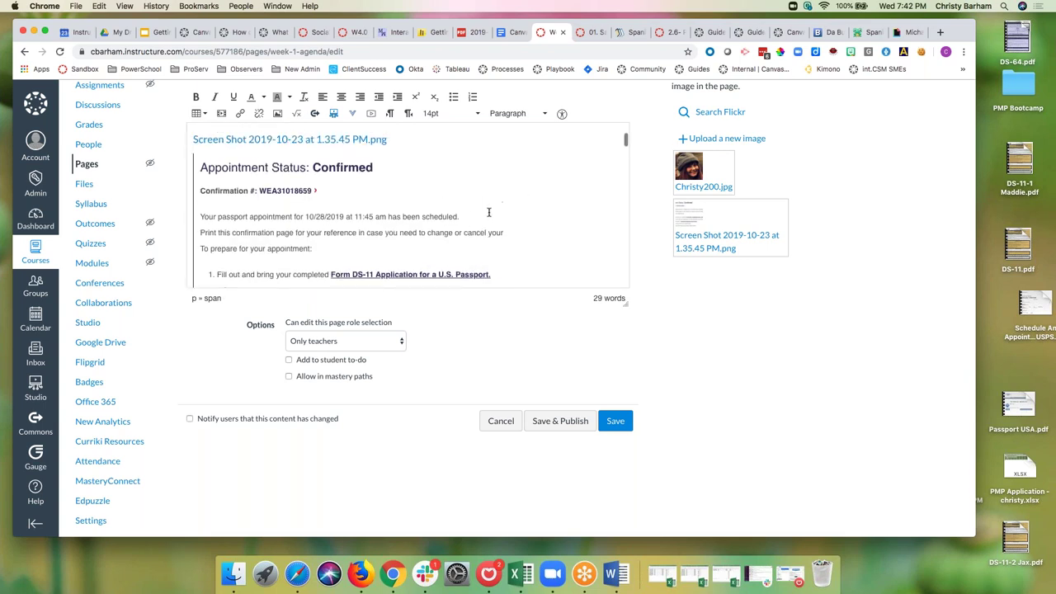
click(438, 231)
key(Delete)
scroll(472, 215, up, 2)
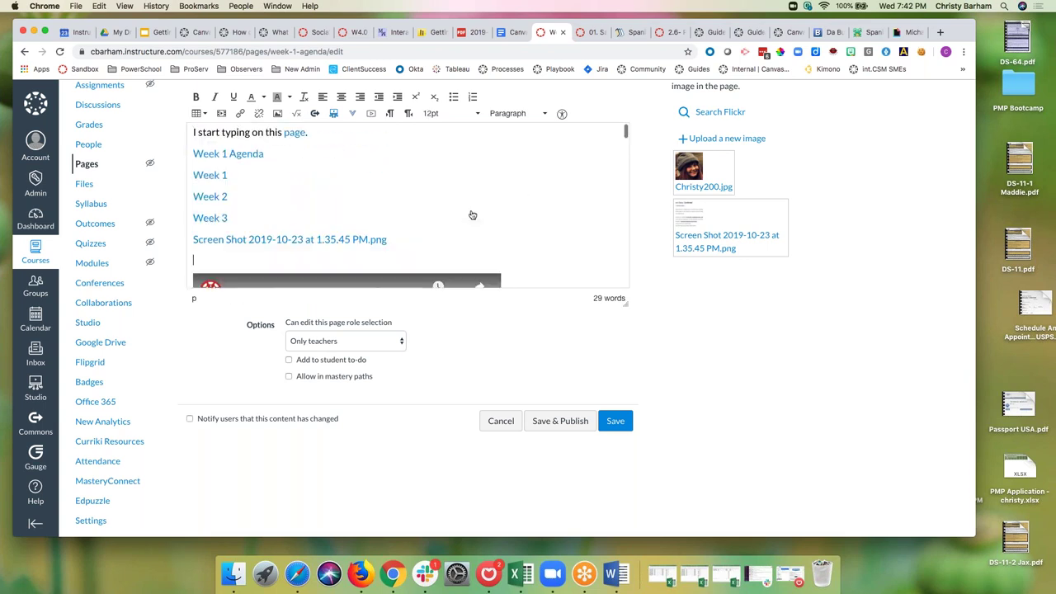
scroll(512, 230, up, 2)
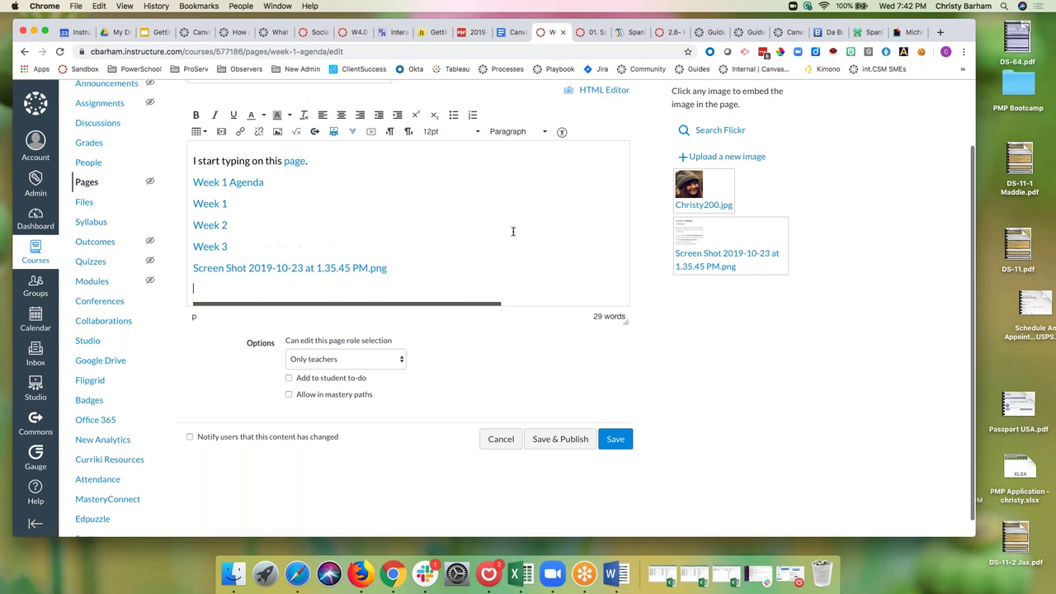
scroll(520, 264, up, 2)
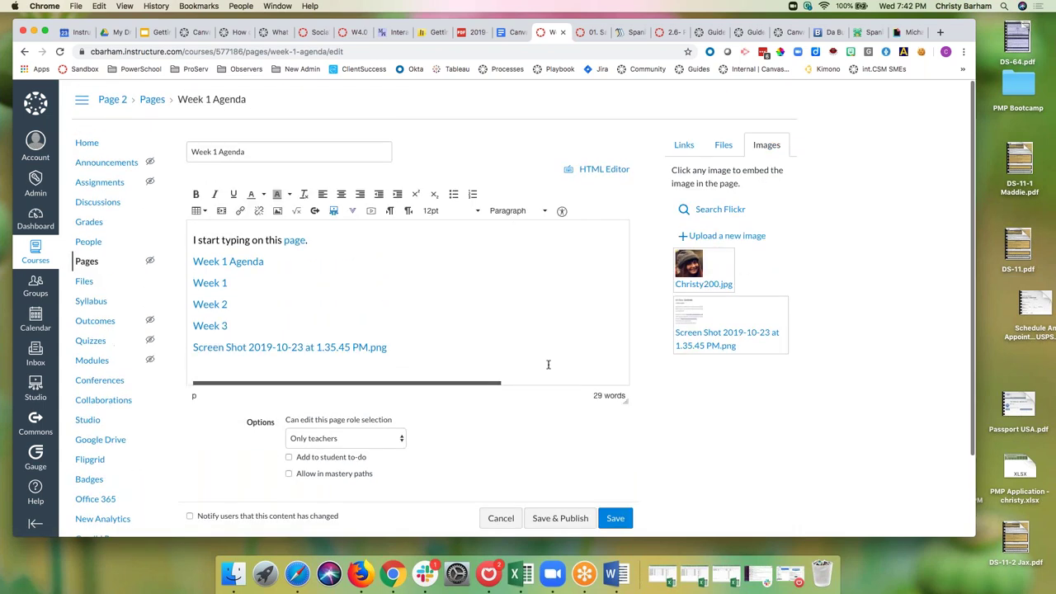
Step: Save the edited Week 1 Agenda page and look through its content
click(616, 518)
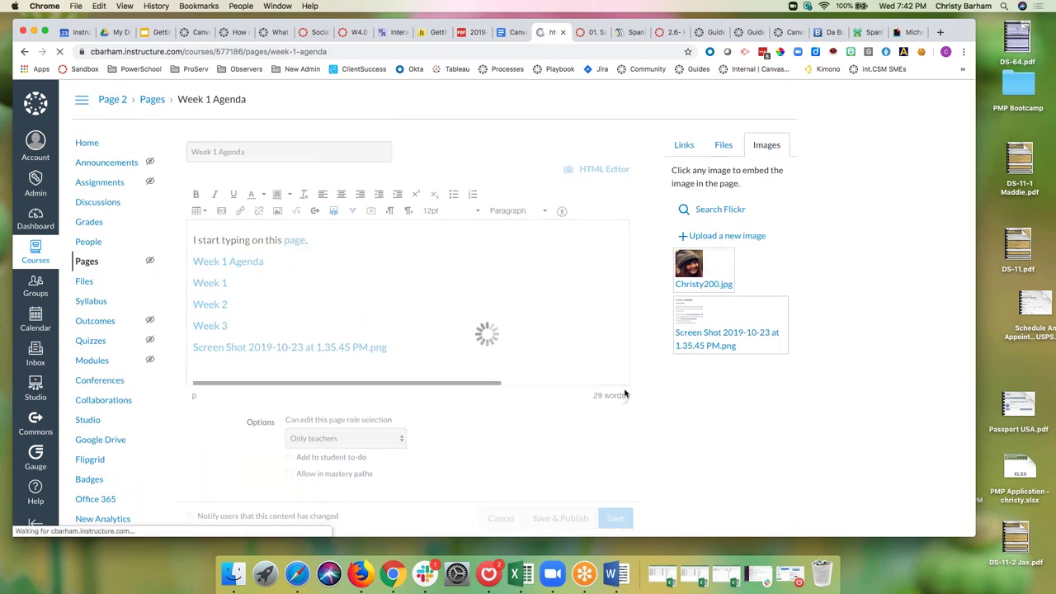
scroll(624, 394, down, 3)
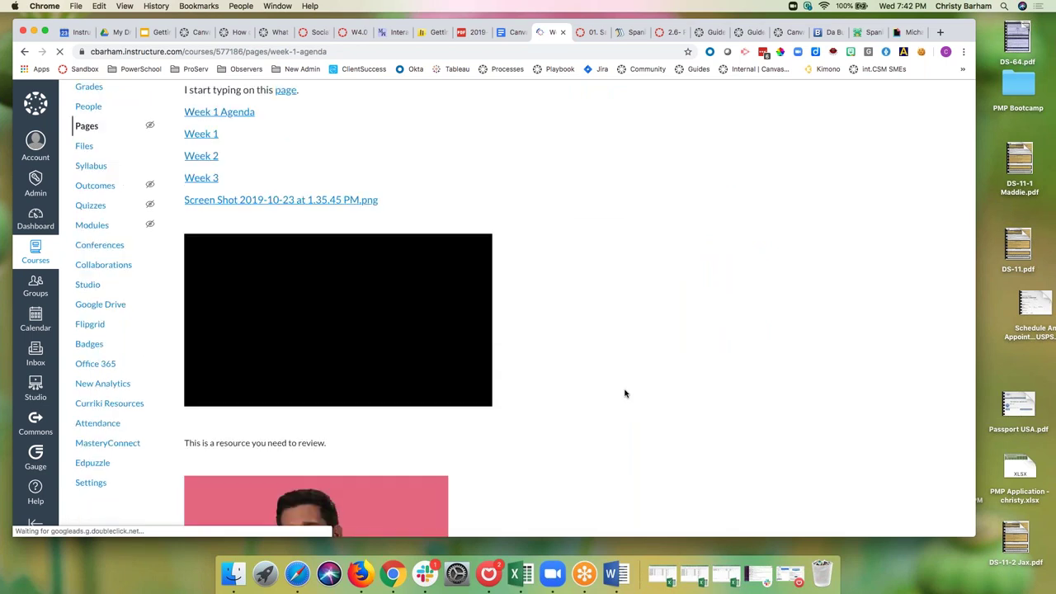
scroll(625, 393, down, 15)
scroll(625, 394, up, 18)
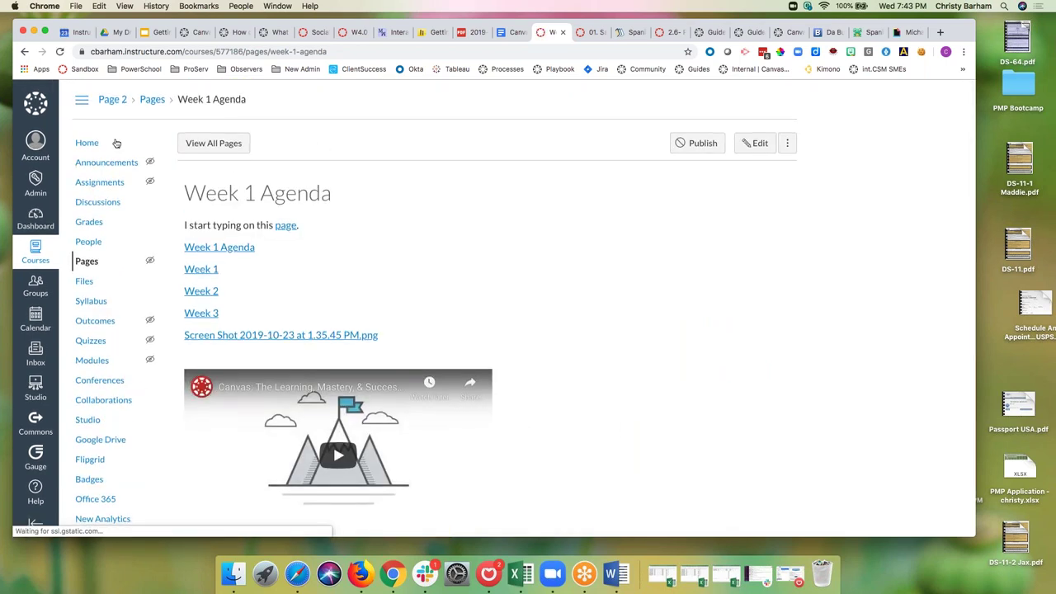
Step: Remove the Week 1 Agenda item from the Week 1 module on the course home page
click(116, 144)
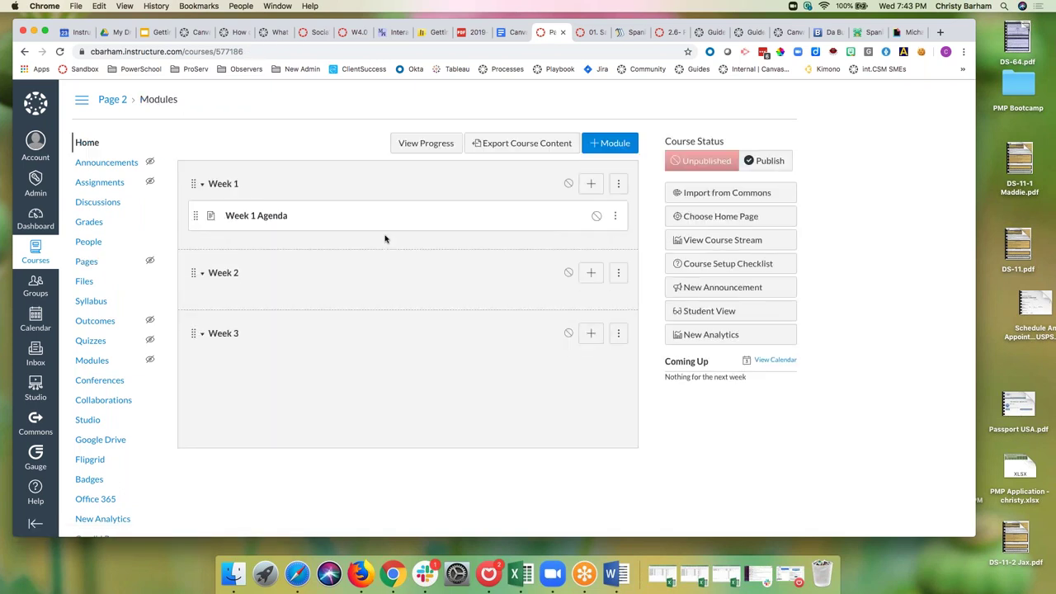
click(615, 218)
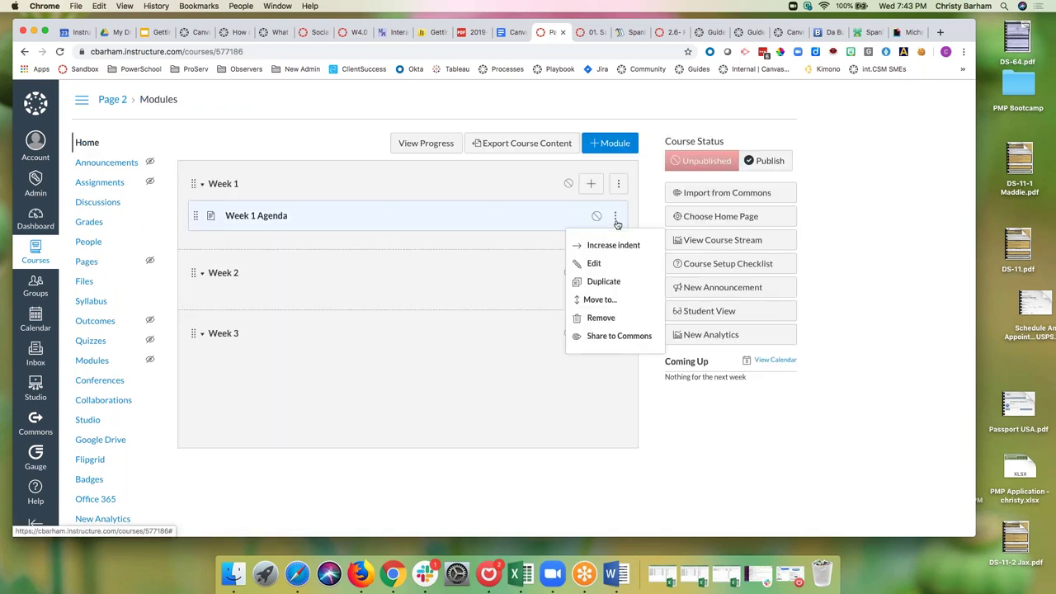
click(600, 318)
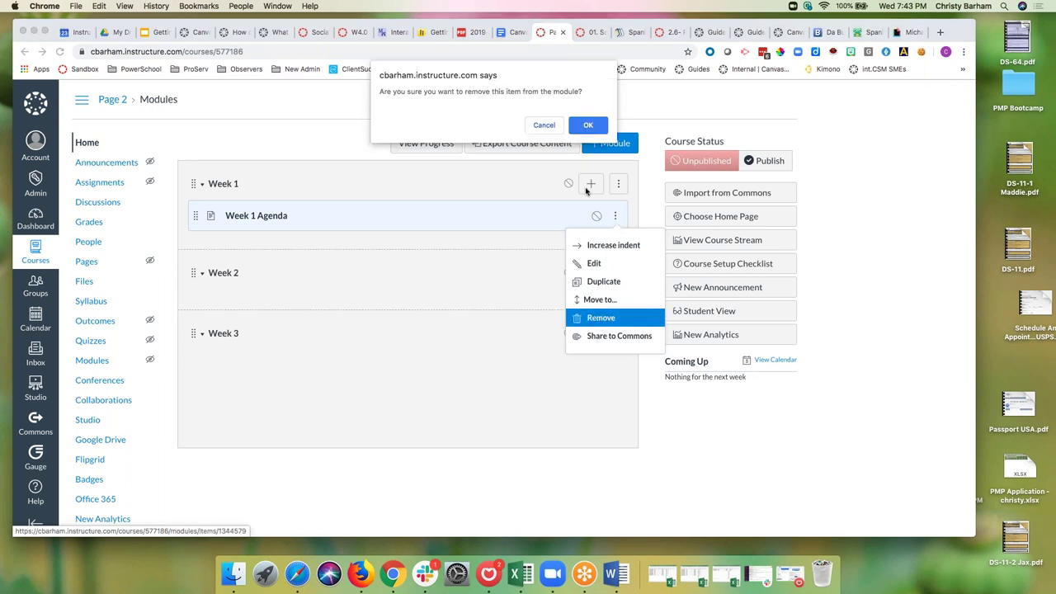
click(597, 126)
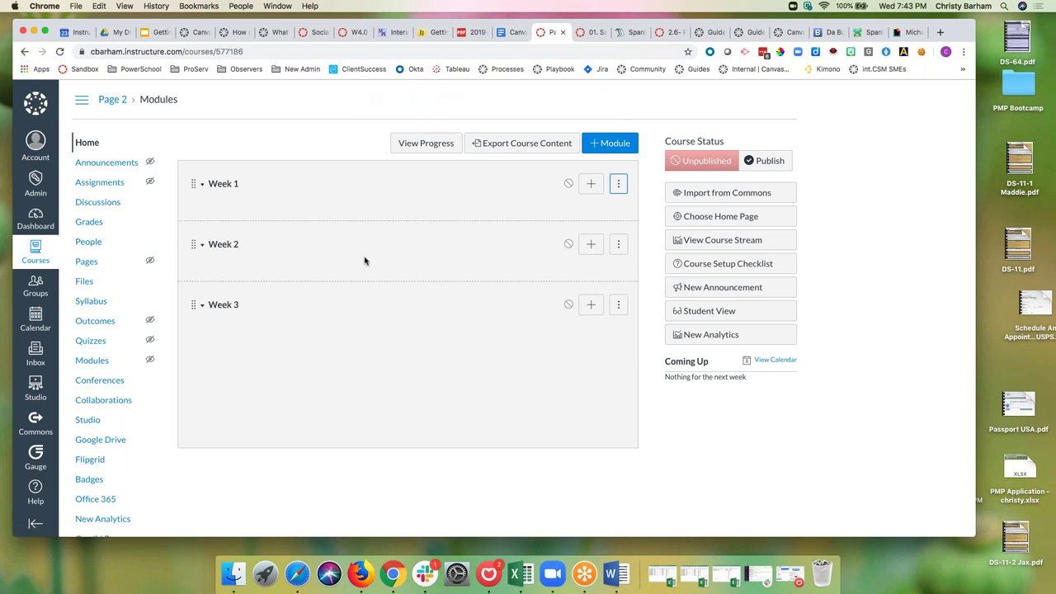
Step: Delete the Week 1 Agenda page from the course's page list
click(87, 263)
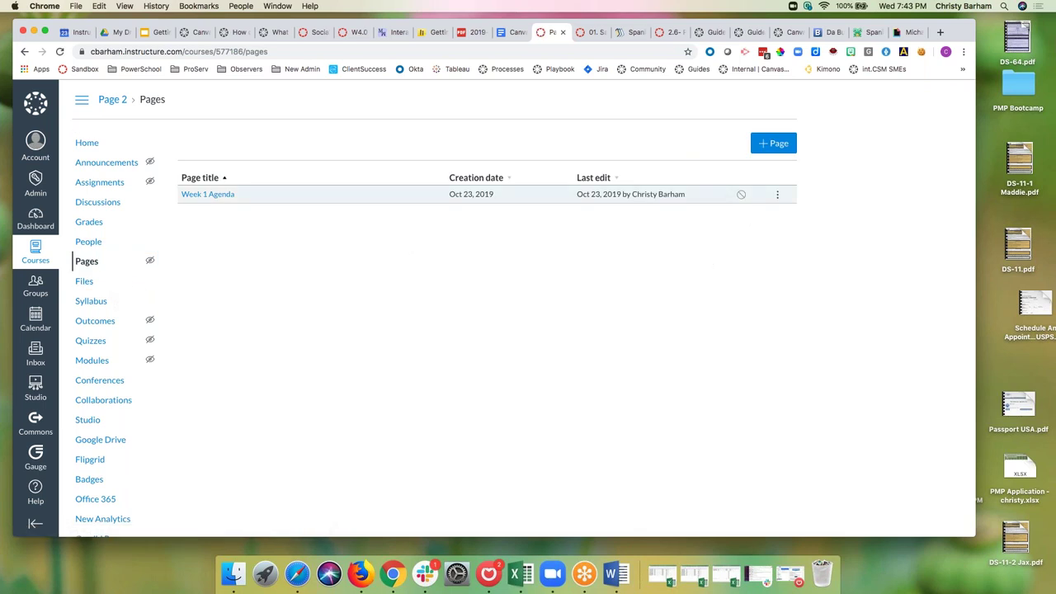
click(777, 195)
click(755, 241)
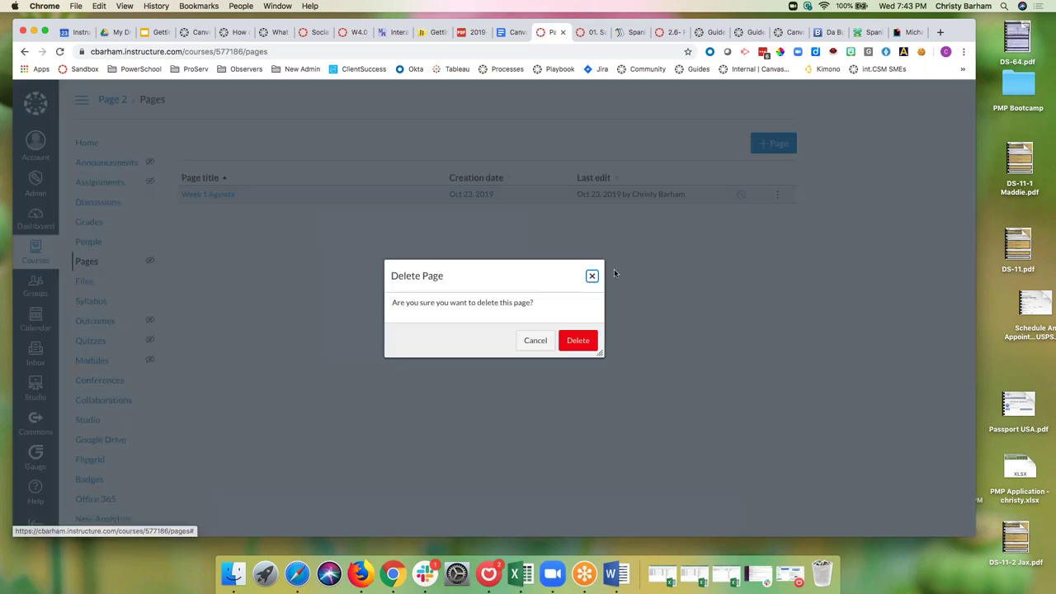
click(578, 344)
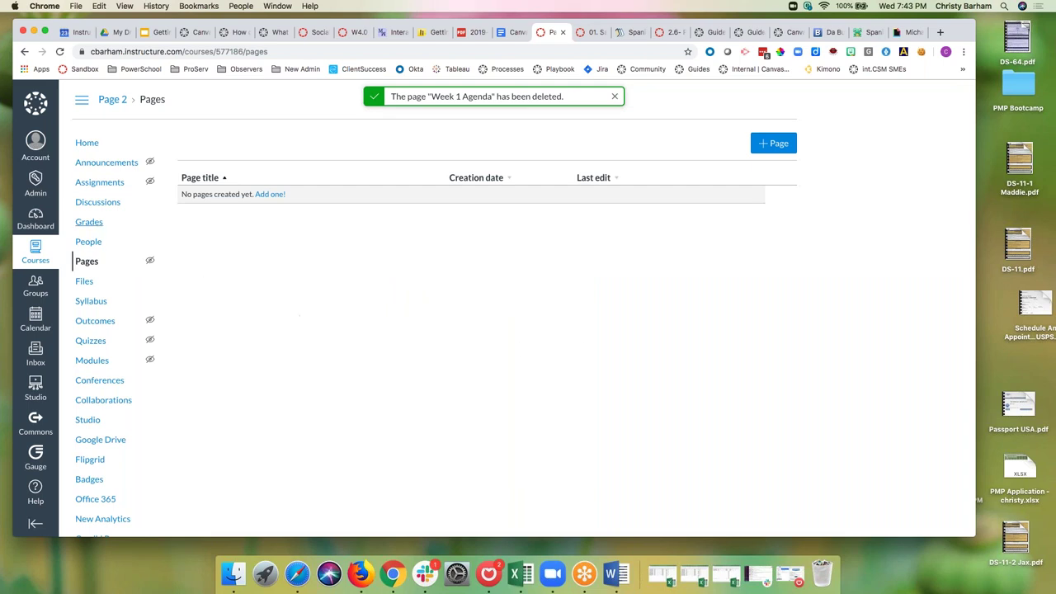
Step: Add a new page named "Week 1 Agenda" to the Week 1 module, without indentation
click(86, 145)
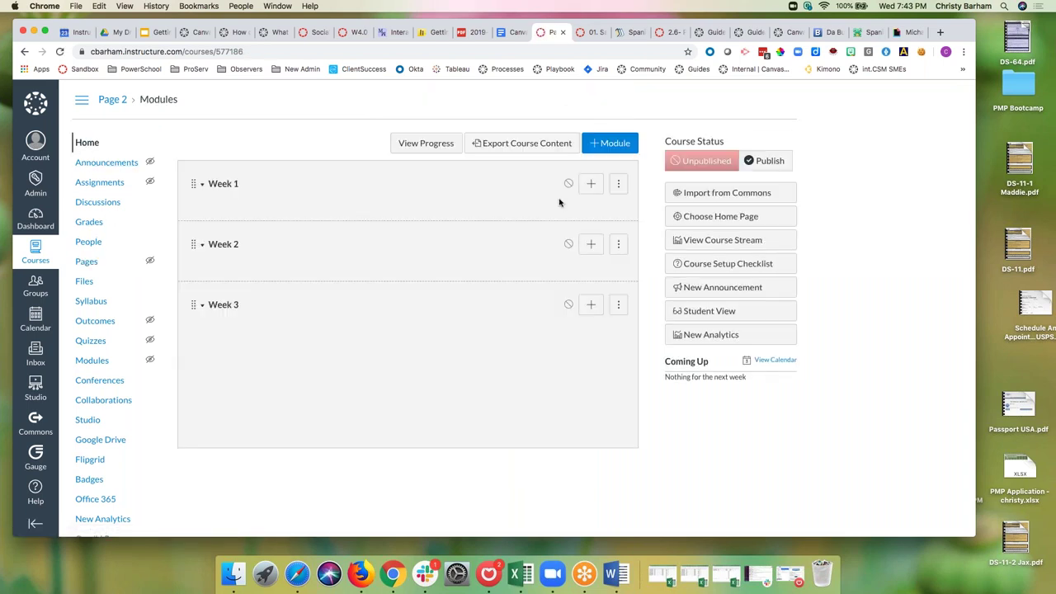
click(591, 185)
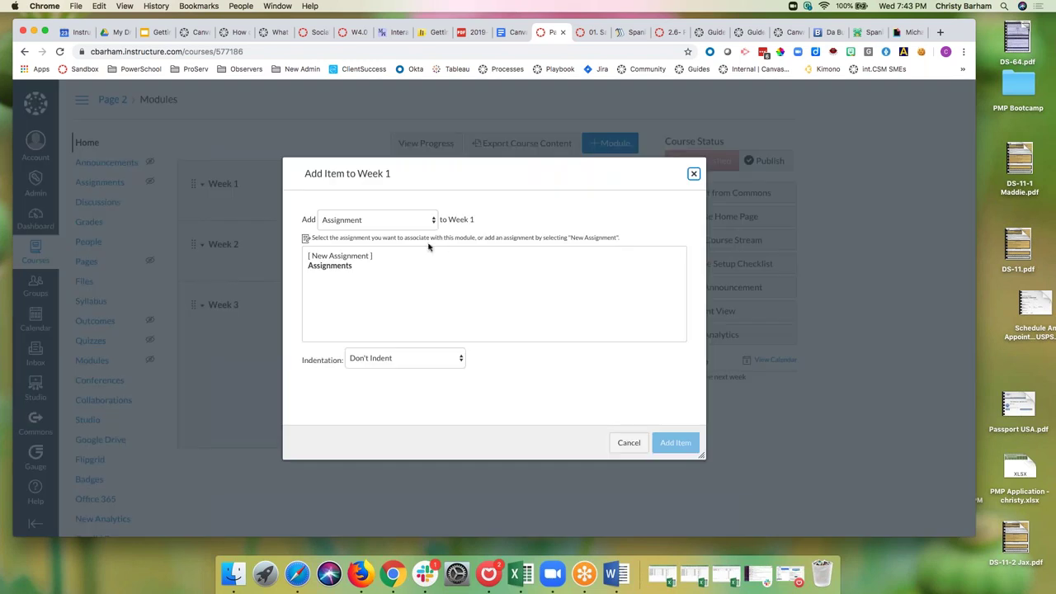
click(423, 221)
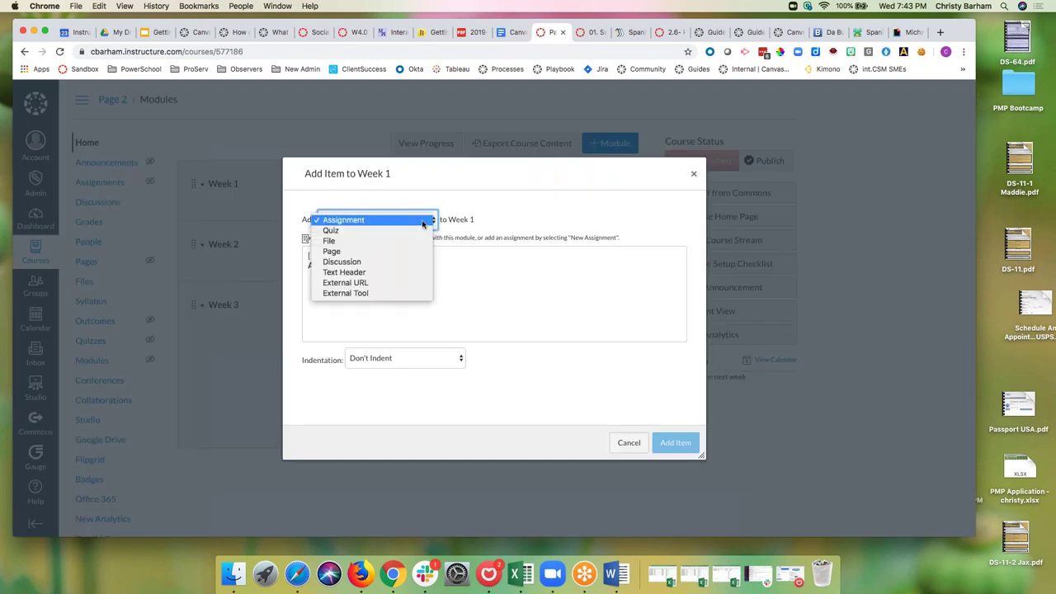
click(423, 221)
click(423, 221)
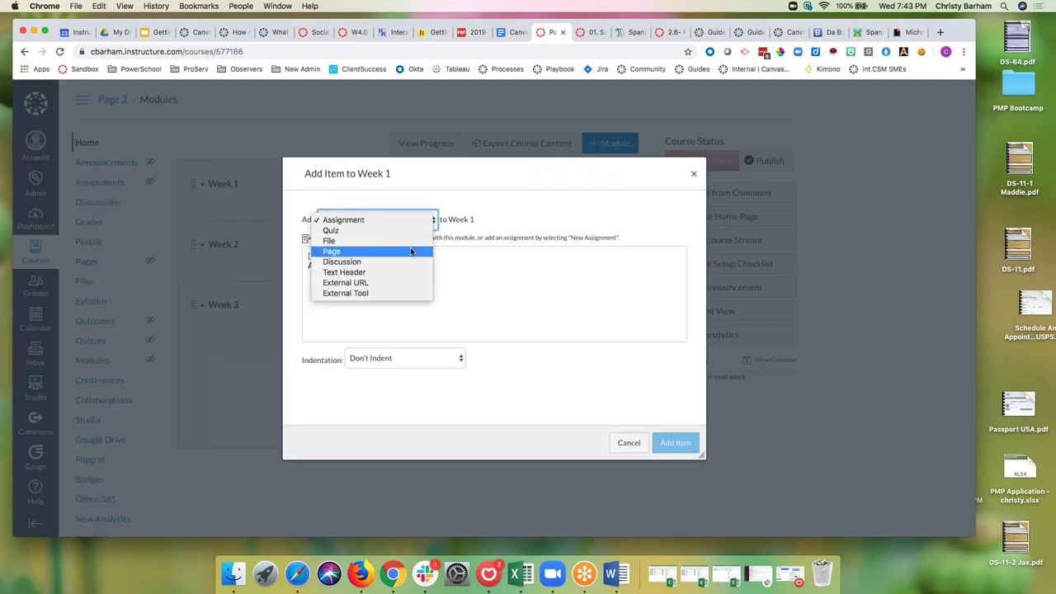
click(410, 252)
click(340, 255)
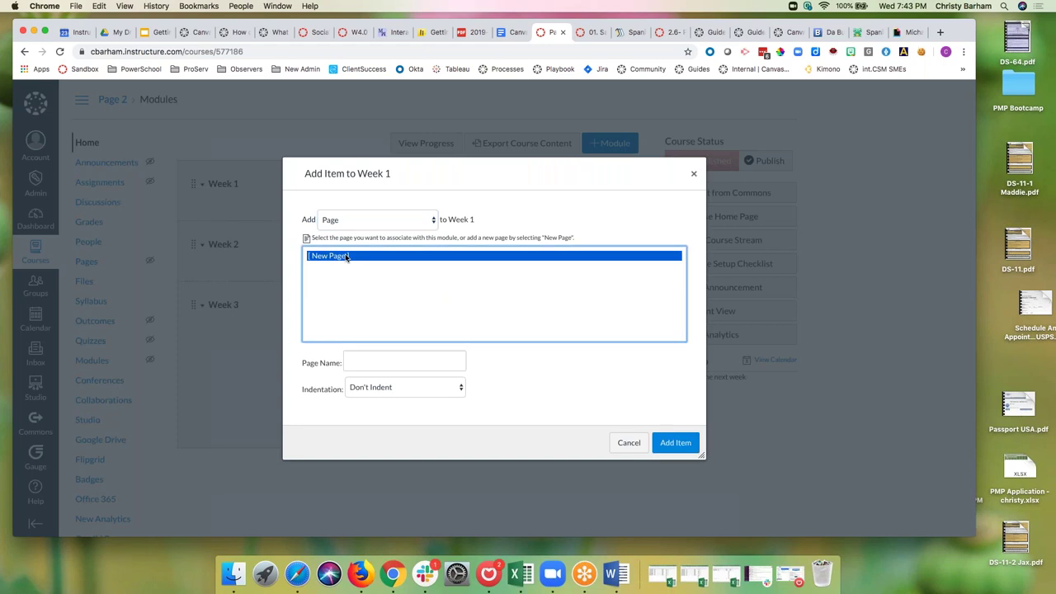
click(350, 360)
text(We)
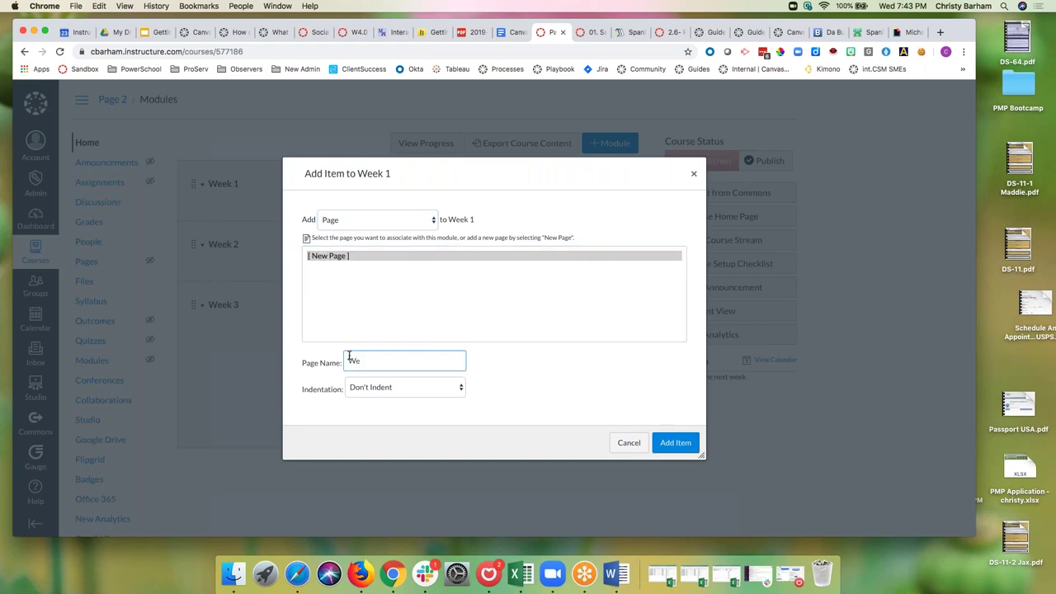
text(ek 1 Agne)
text(enda)
click(657, 443)
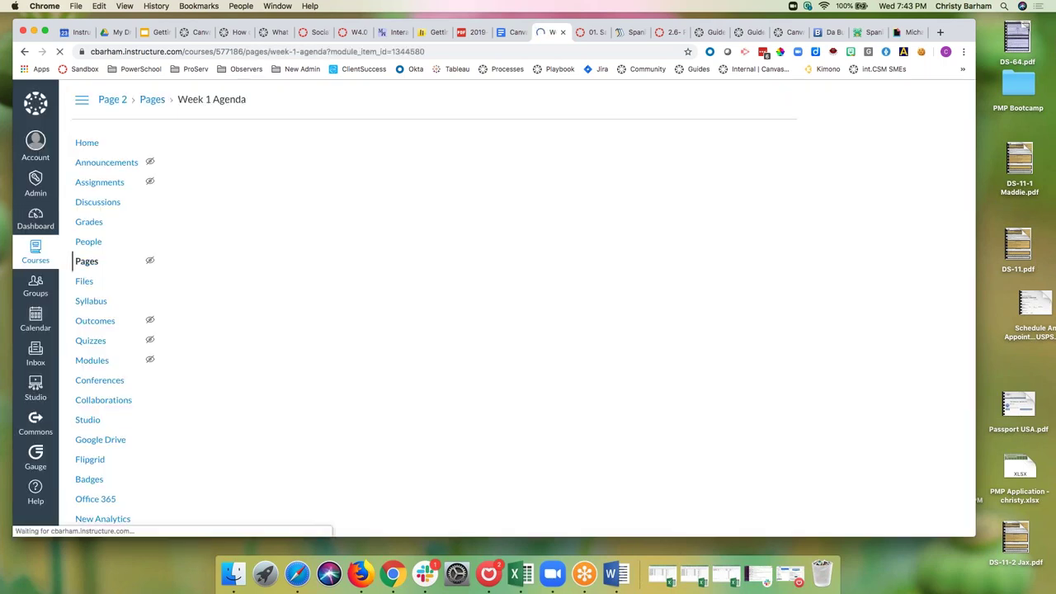
Step: Open the new Week 1 Agenda page for editing and centre the first line of its body
click(752, 148)
click(501, 266)
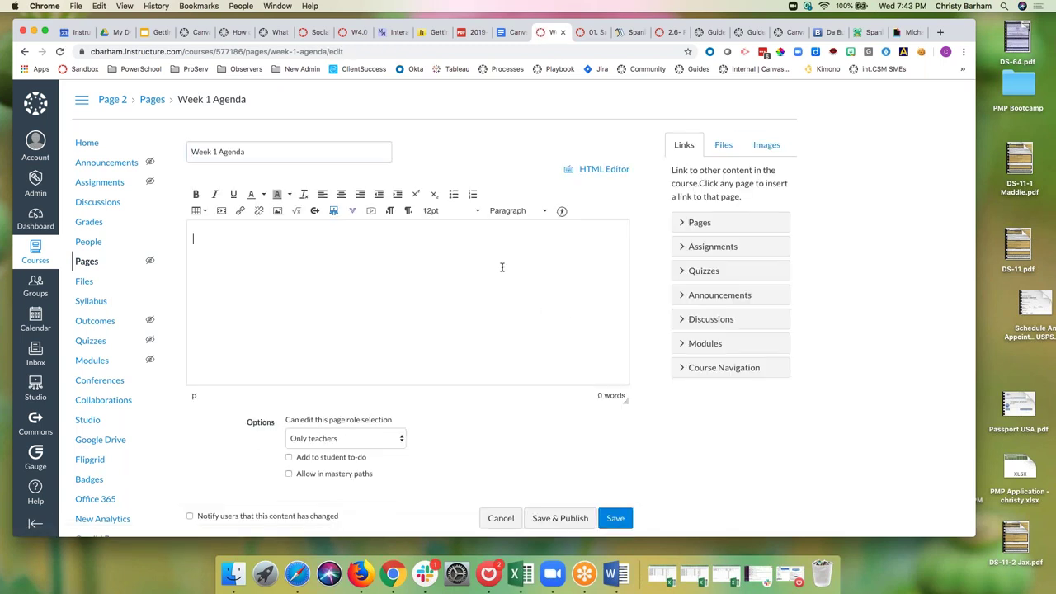
click(346, 195)
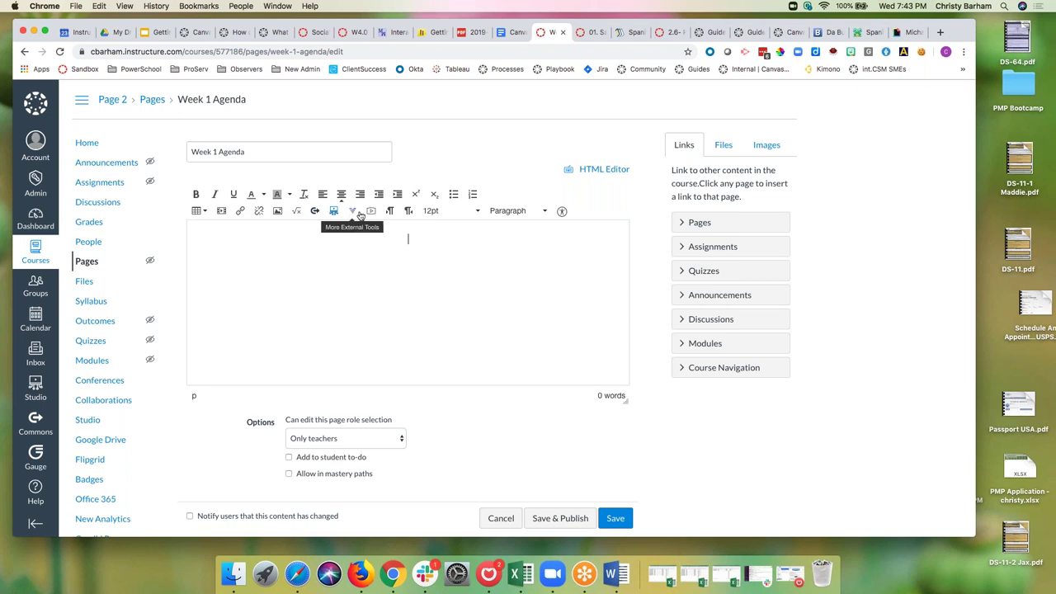
Step: Record a webcam video of about 22 seconds as a media comment for the page
click(371, 212)
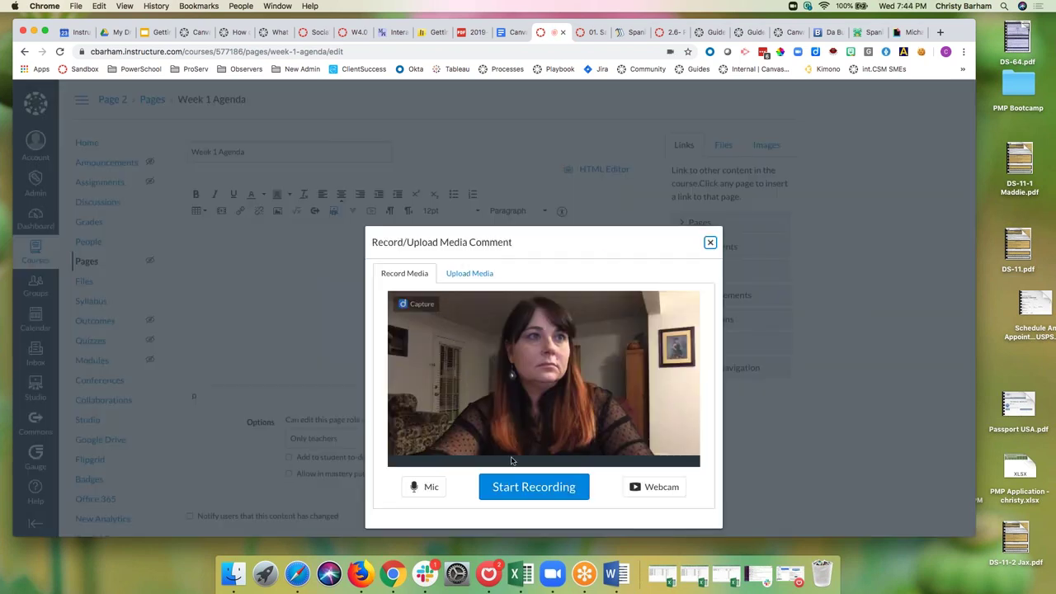
click(530, 488)
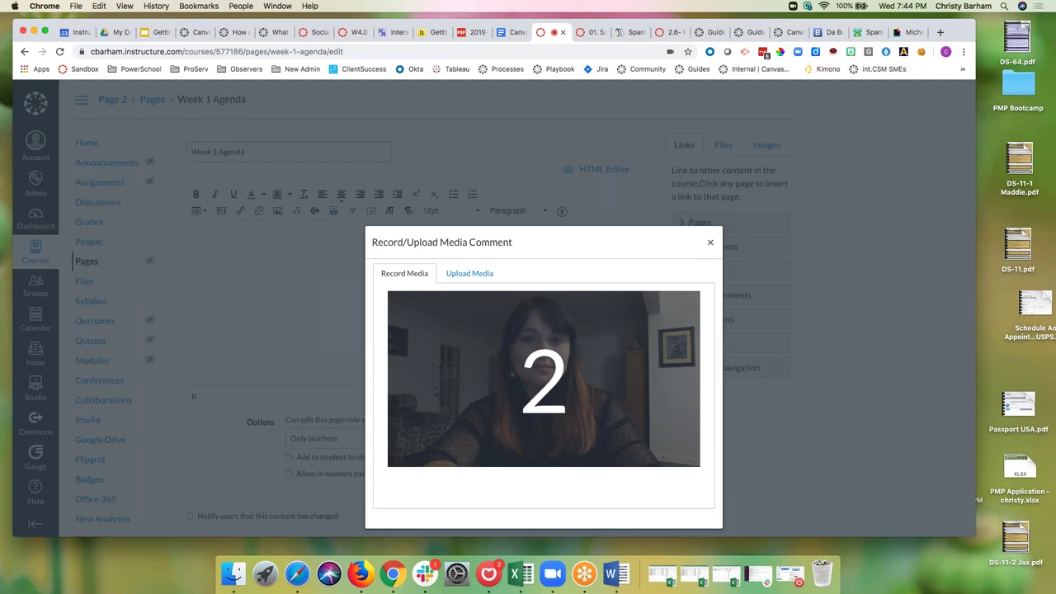
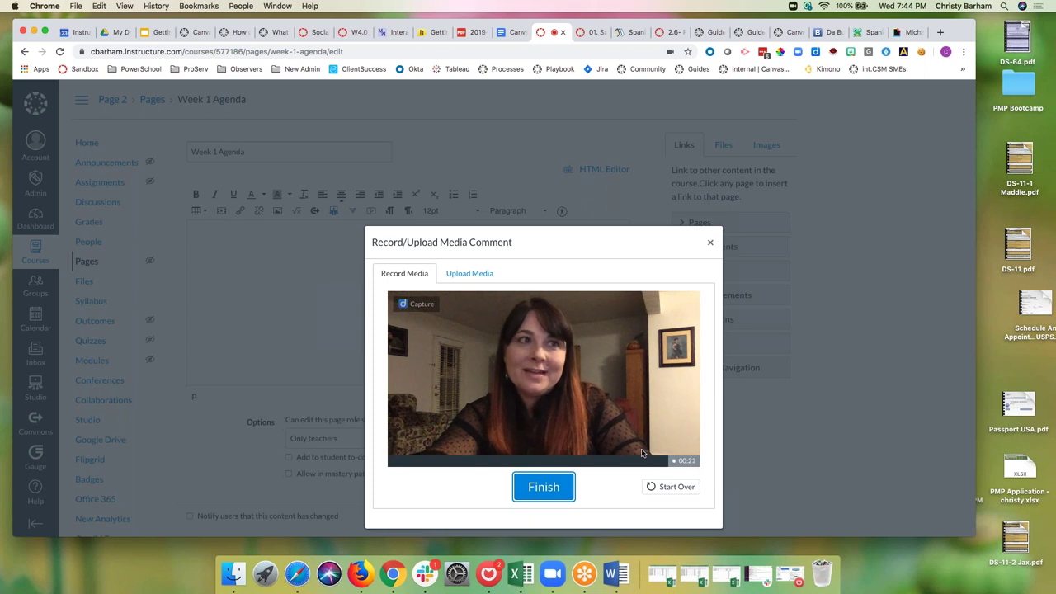
click(565, 489)
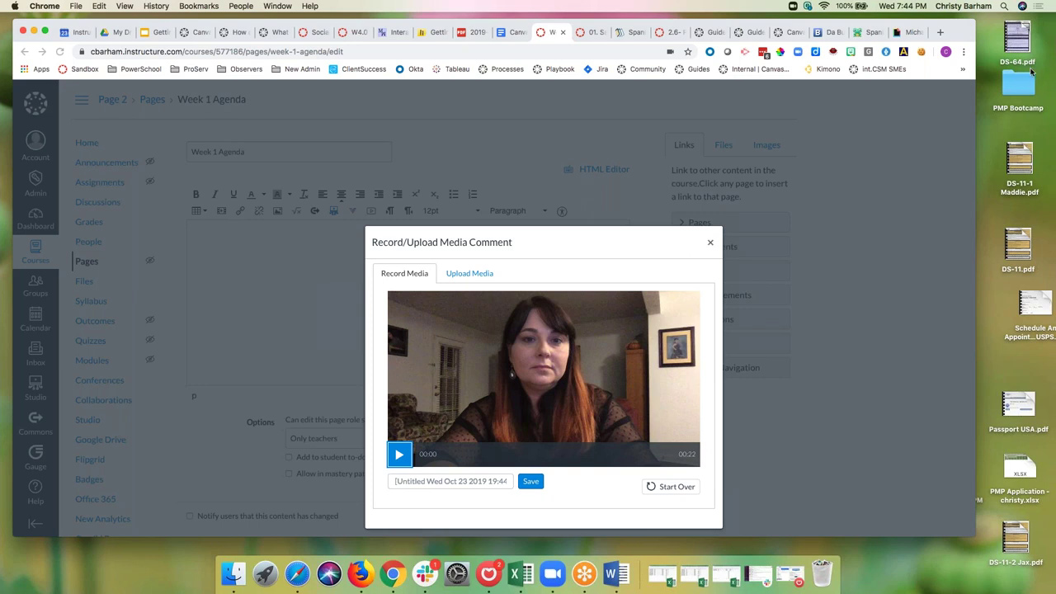
Step: Give the recording a title beginning with "Week" and save it into the page body
click(427, 481)
key(super+a)
text(Whe)
key(BackSpace)
key(BackSpace)
text(e)
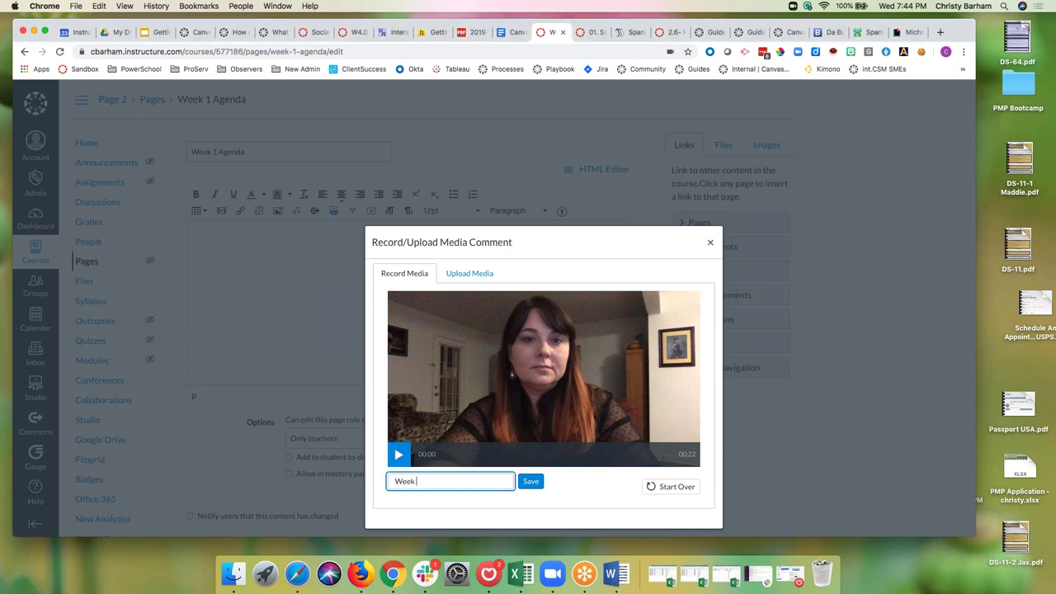
click(532, 482)
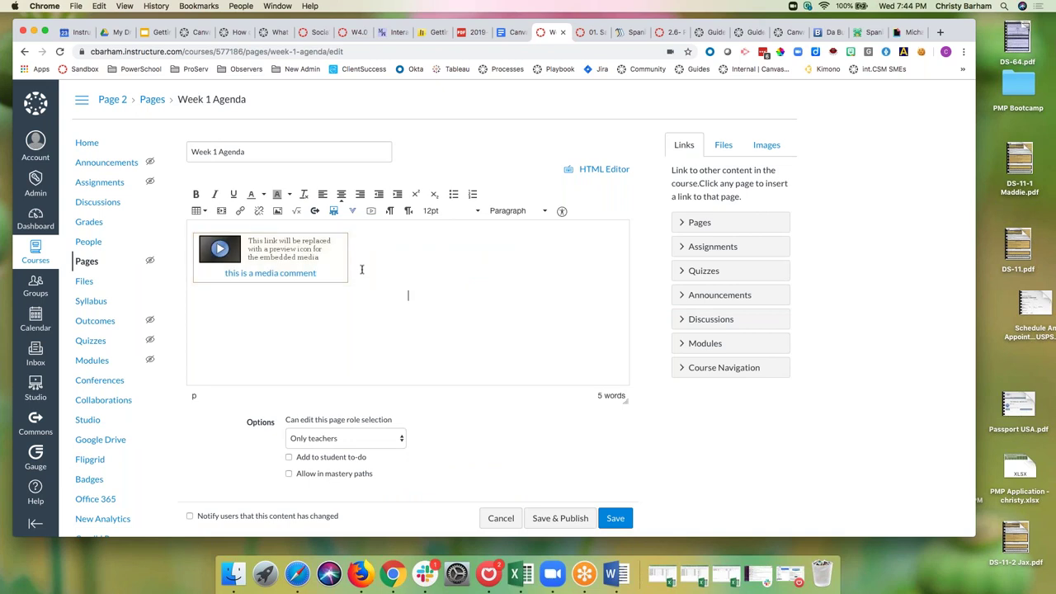
Step: Insert a table of two columns and five rows below the media comment and centre-align its first column
click(409, 315)
click(206, 212)
mouse_move(210, 232)
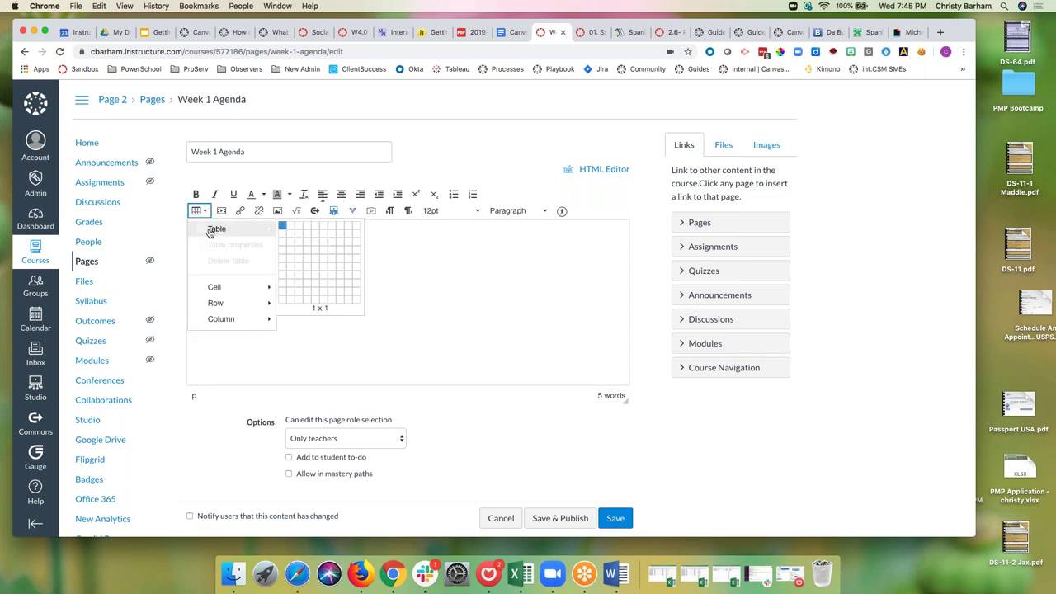
click(293, 262)
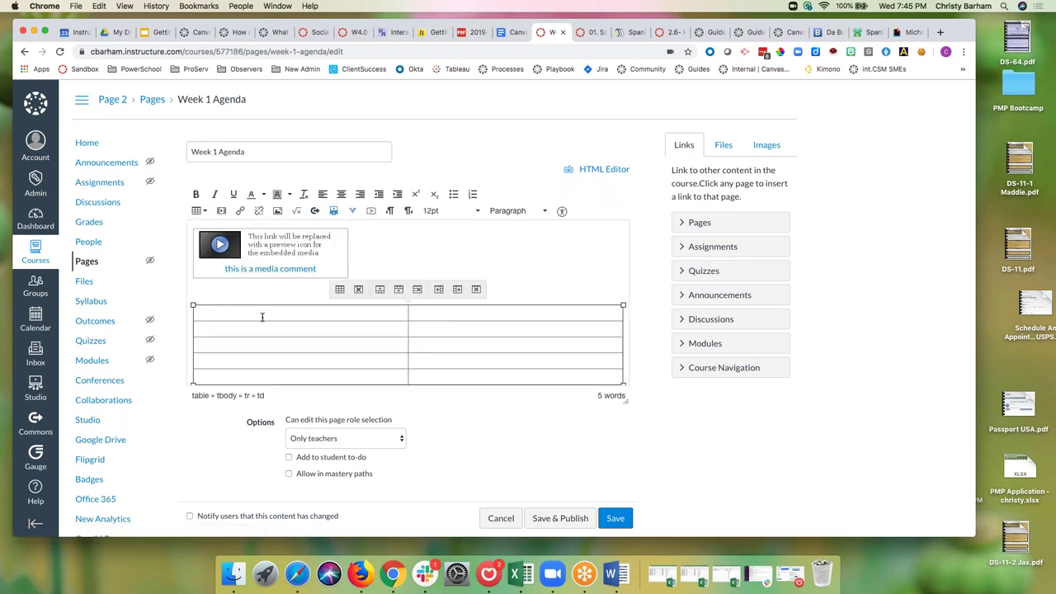
drag(261, 316, 277, 369)
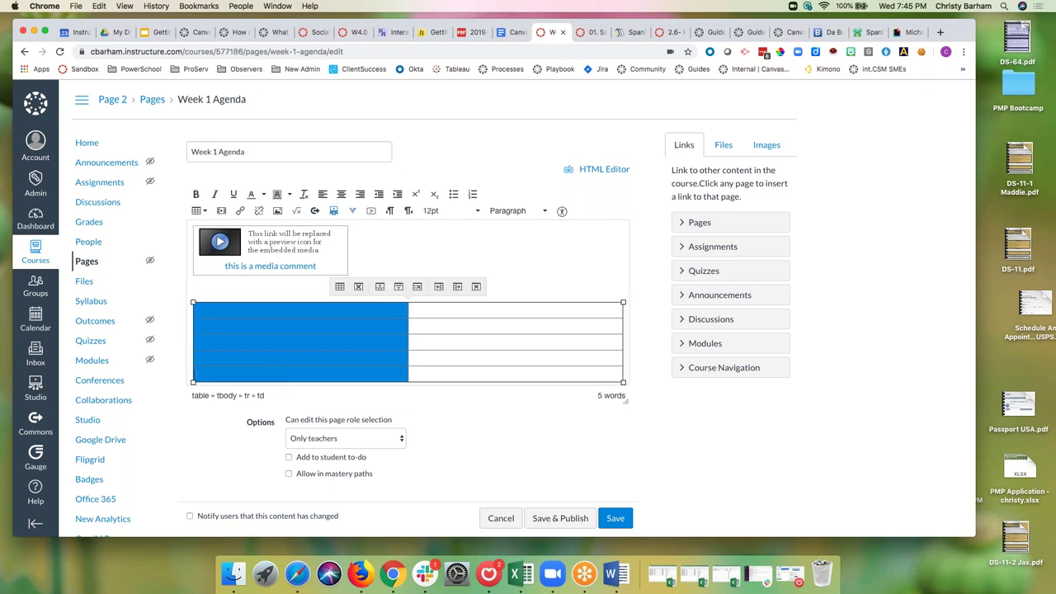
click(341, 194)
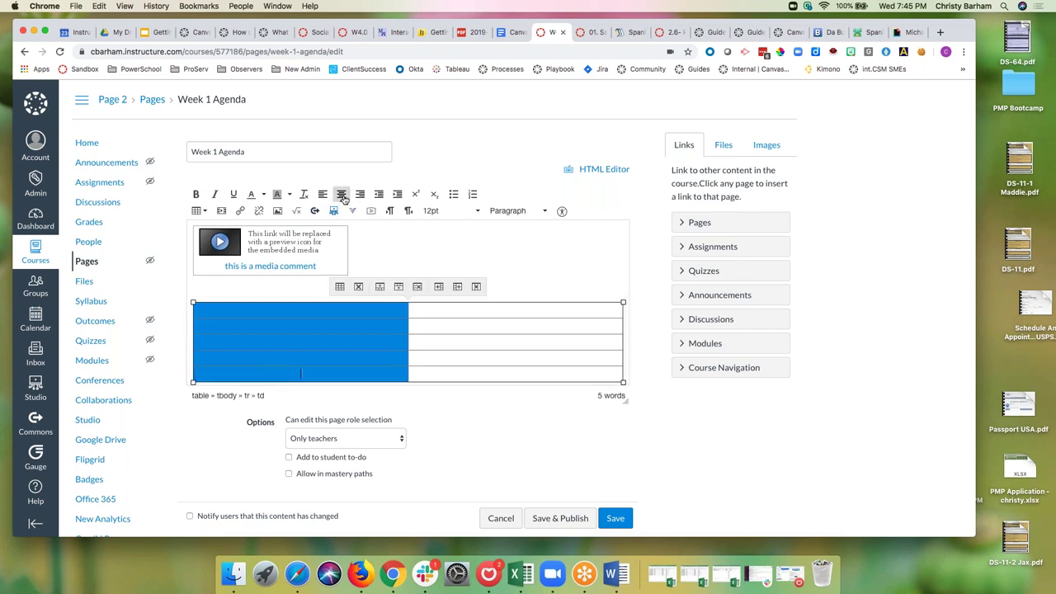
Step: Fill the first column's top three rows with "Monday, August 19th", "Tuesday, August 20th" and "Wednesday, August 21st"
click(301, 313)
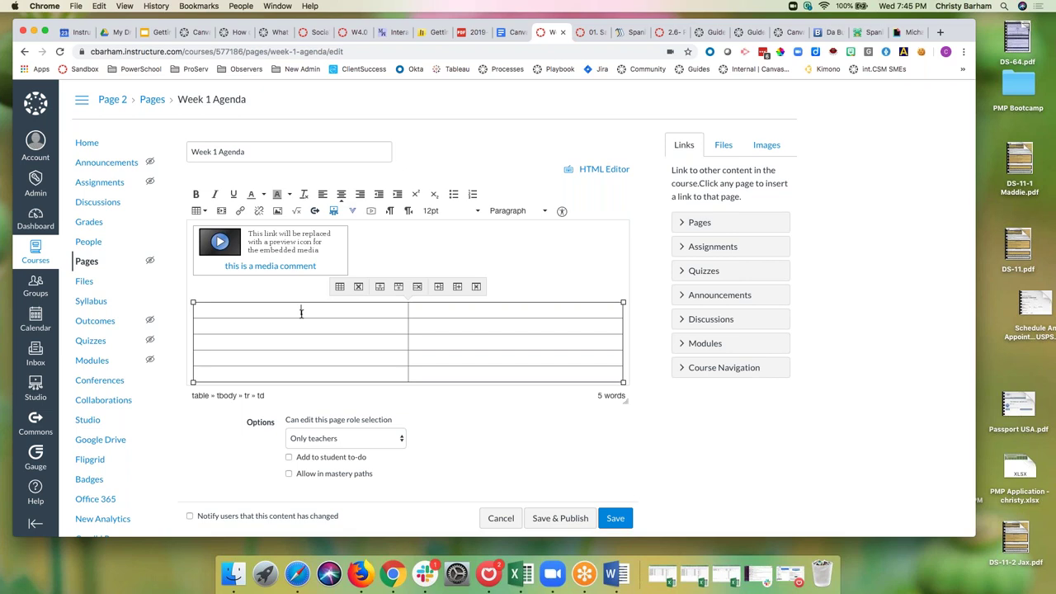
text(Monday, August 19th)
click(281, 326)
text(tuesda)
key(BackSpace)
key(BackSpace)
key(BackSpace)
key(BackSpace)
key(BackSpace)
key(BackSpace)
text(Tuesday, A)
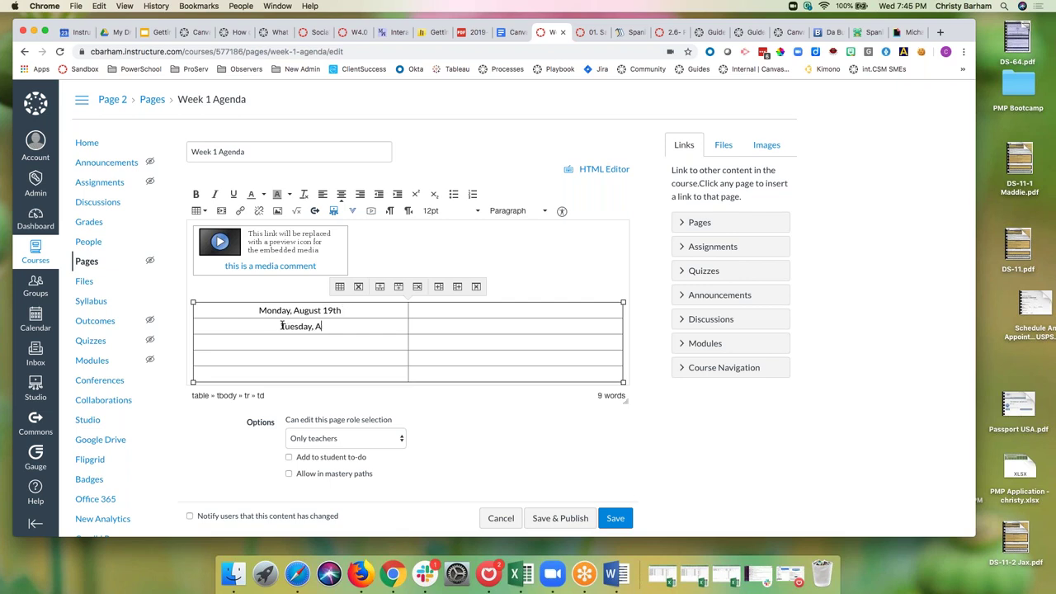
text(ugust 20th )
text(Wednes)
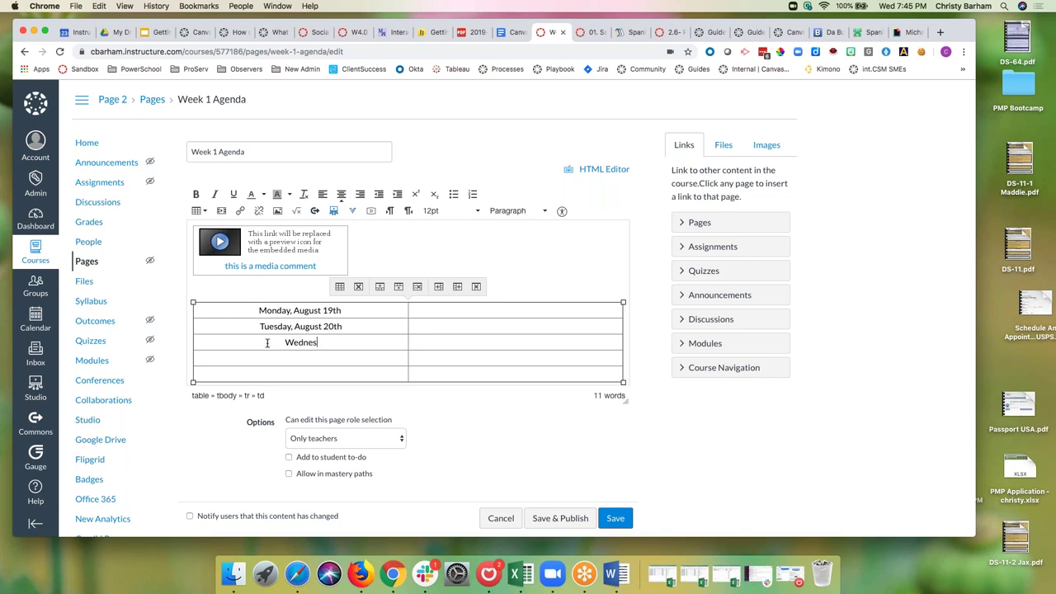
text(day, August 21st)
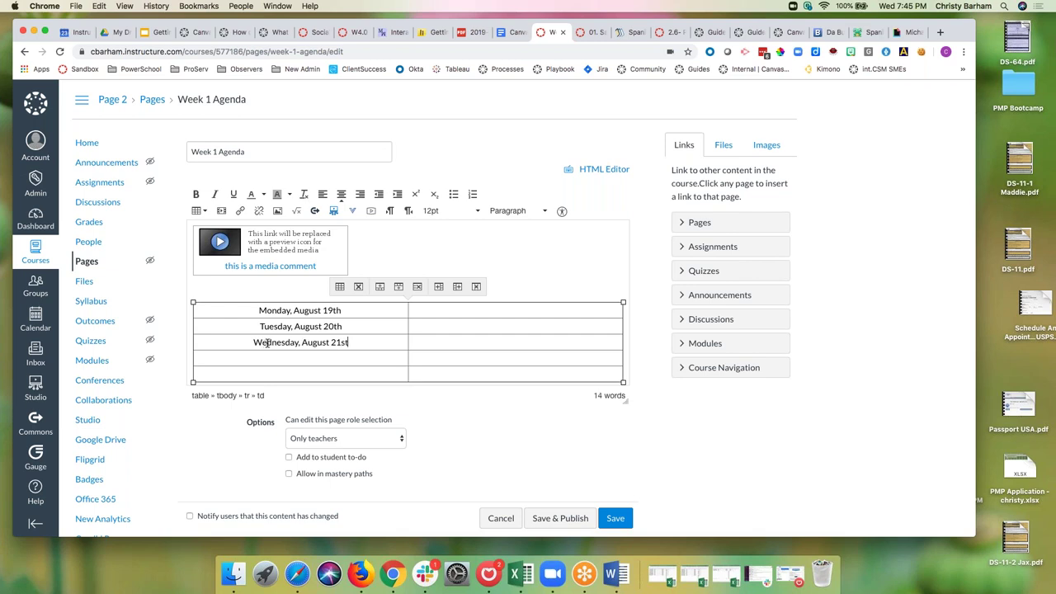
key(Return)
key(BackSpace)
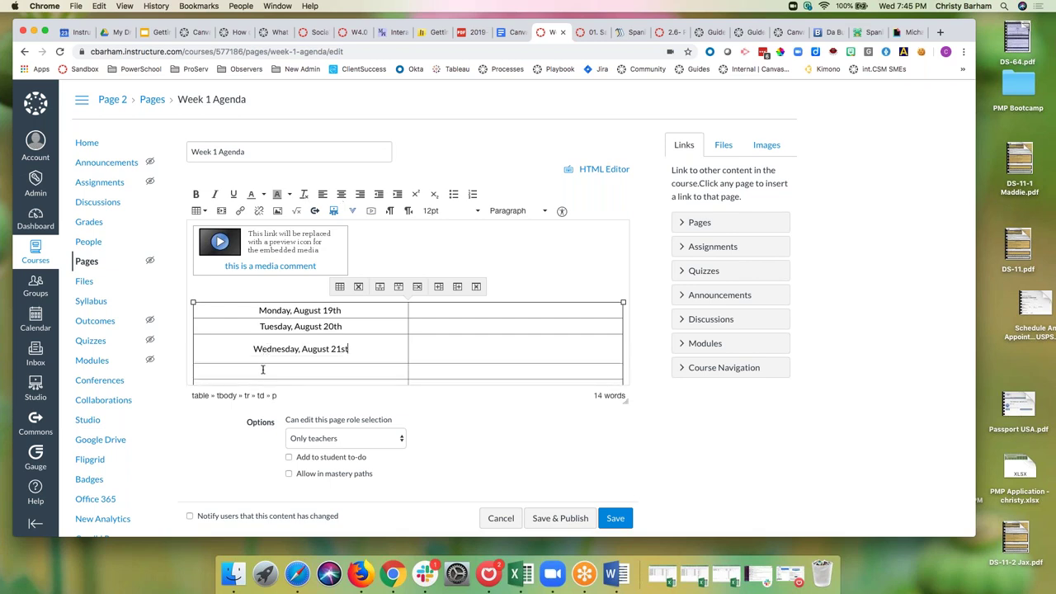
click(263, 370)
text(thurs)
key(BackSpace)
key(BackSpace)
key(BackSpace)
text(thursday,)
key(super+z)
key(super+z)
key(super+z)
click(277, 356)
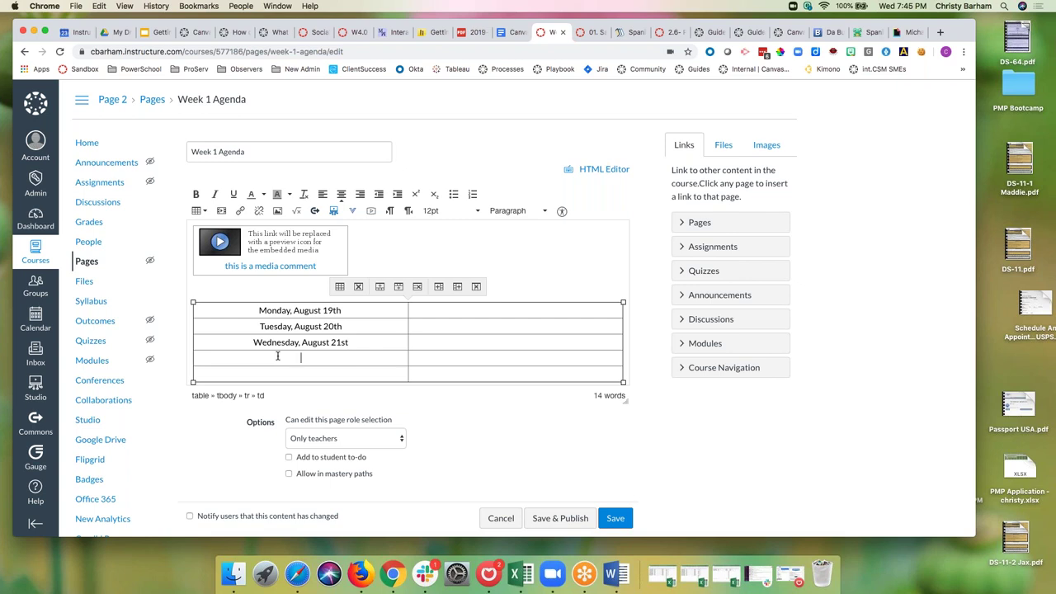
Step: Fill the first column's last two rows with "Thursday, August 22nd" and "Friday, August 23rd"
text(Thursday, August 22nd)
click(274, 376)
text(Friday, August)
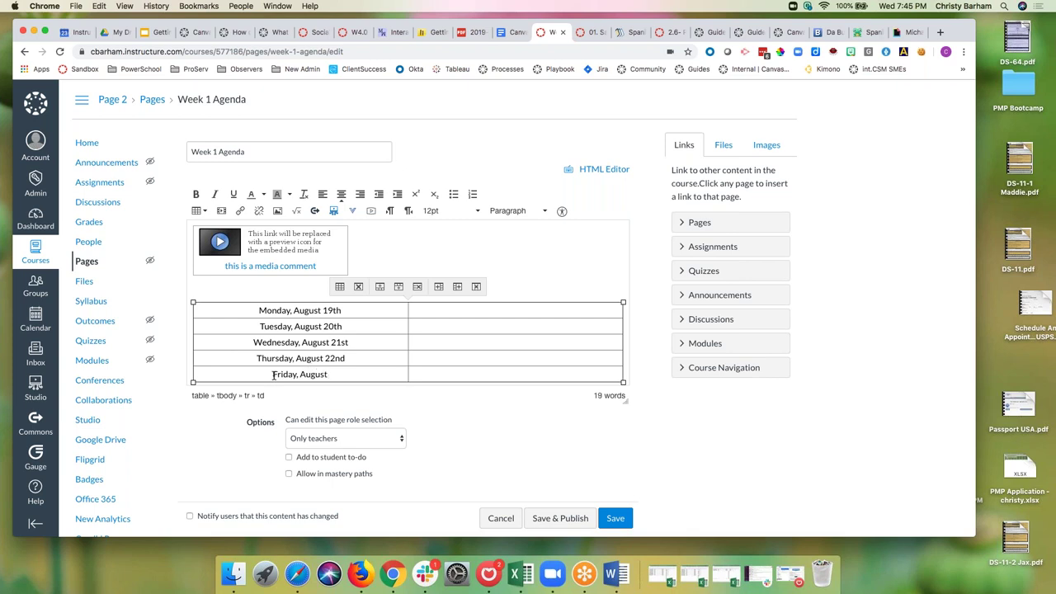
text( 23rd)
Step: Set the font size of all the table's cells to 14pt
drag(256, 308, 480, 374)
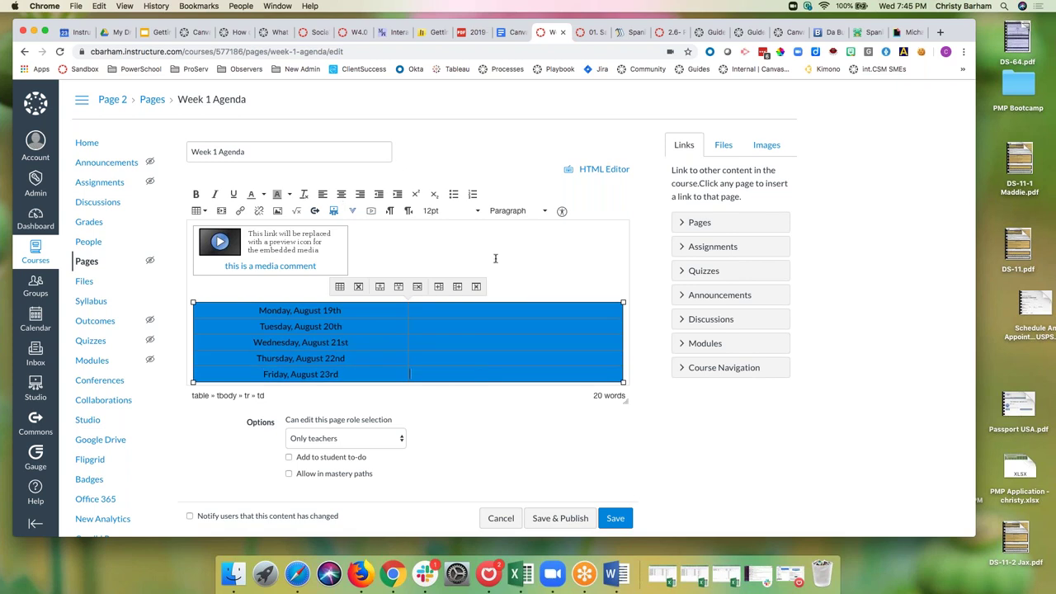
click(474, 216)
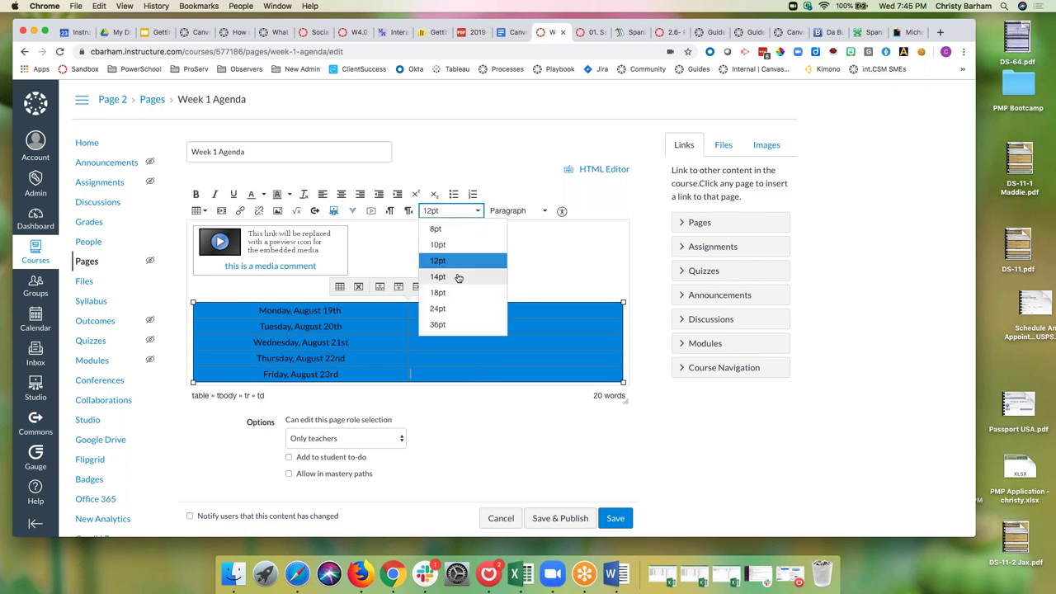
click(462, 276)
click(369, 339)
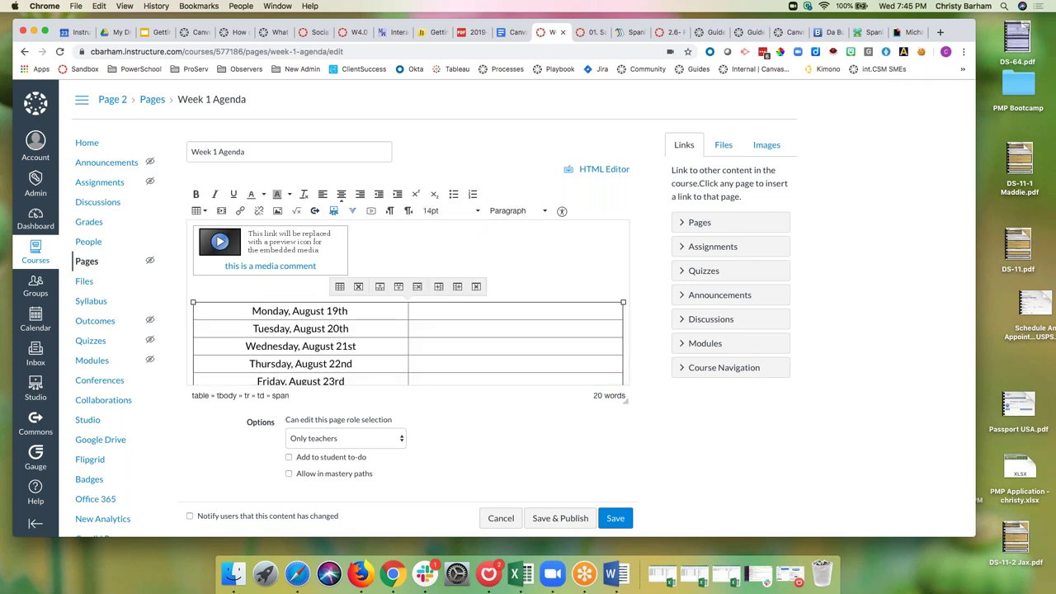
Step: Start a numbered list in the empty cell beside "Monday, August 19th" and set its font size to 14pt
click(435, 313)
click(474, 196)
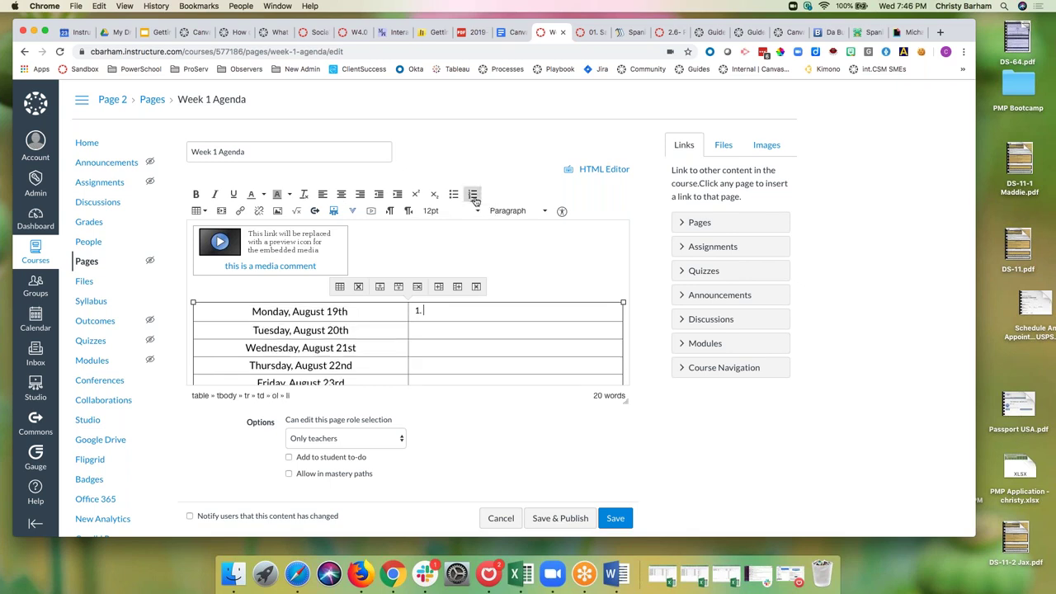
click(468, 212)
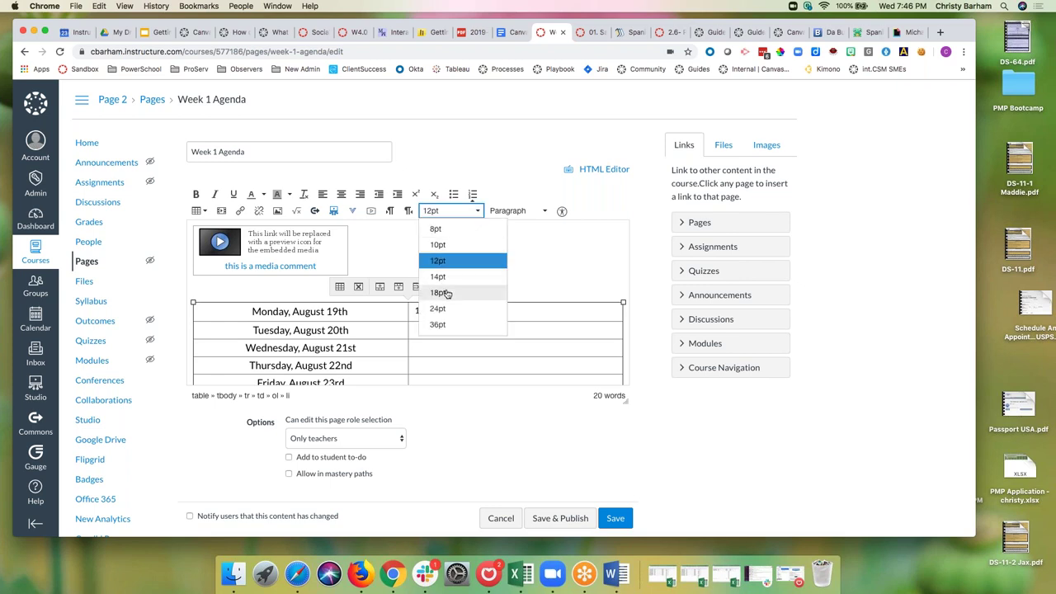
click(445, 293)
click(474, 213)
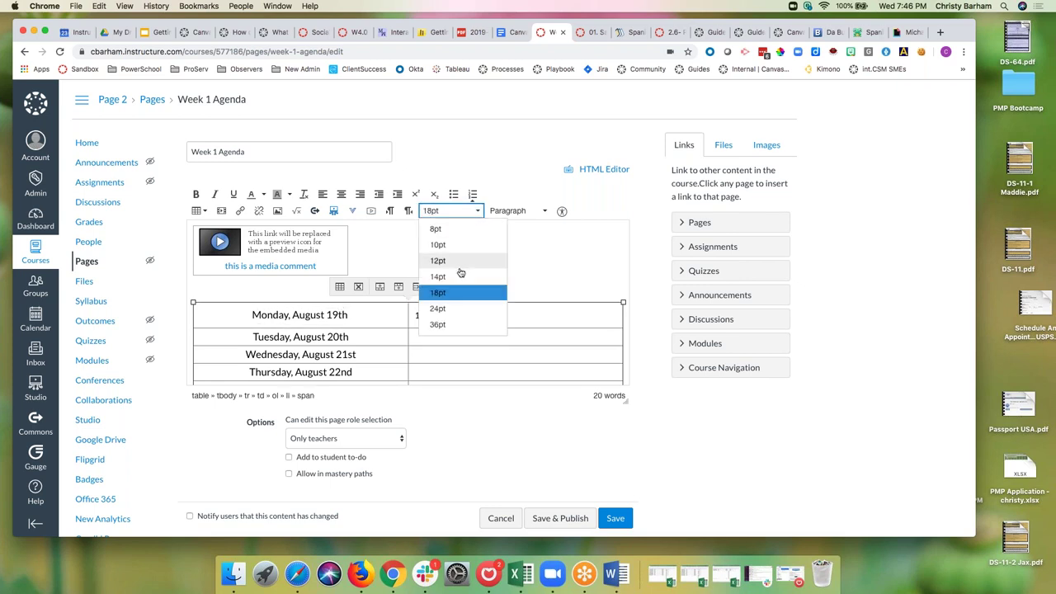
click(458, 277)
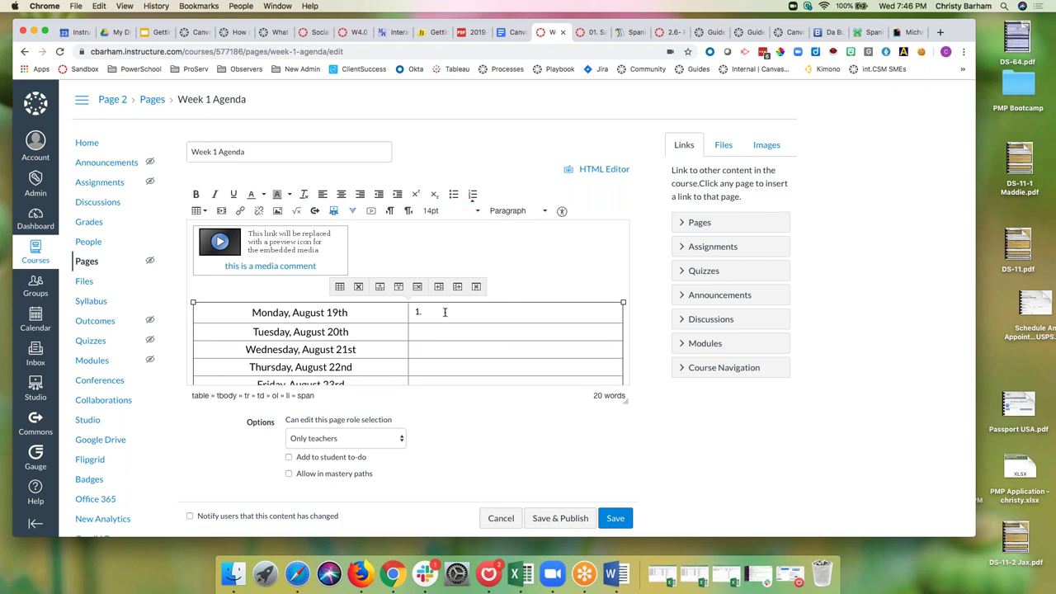
Step: Enter the Monday list items "Bellringer", "Vocabulary Activity", "Independent Reading" and "Group Project Work", followed by a blank line
text(Bellringer)
key(Return)
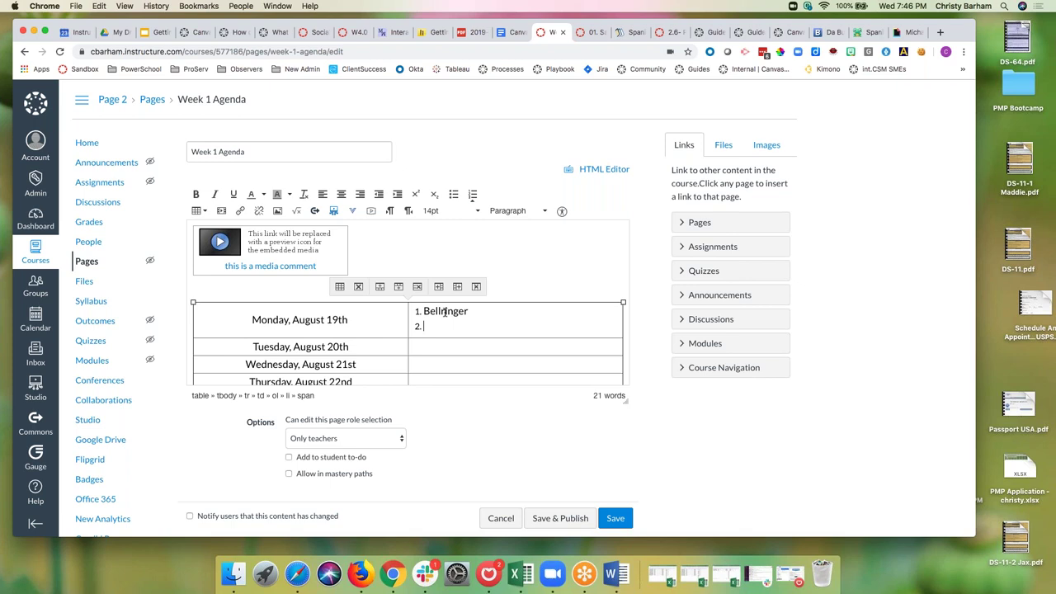
text(Vocabulary Activity)
key(Return)
text(I)
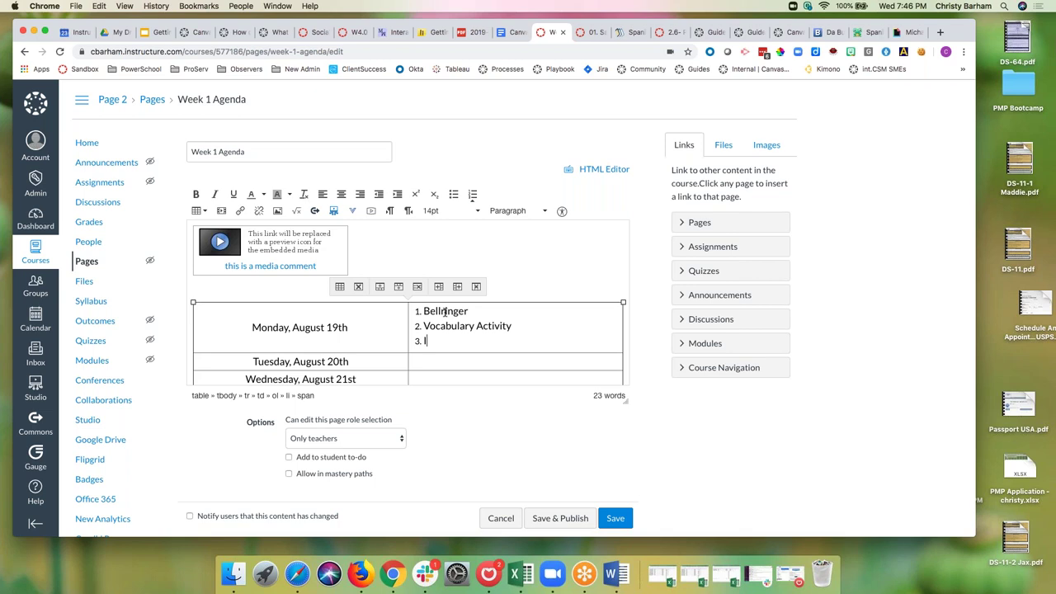
text(ndependent Reading)
key(Return)
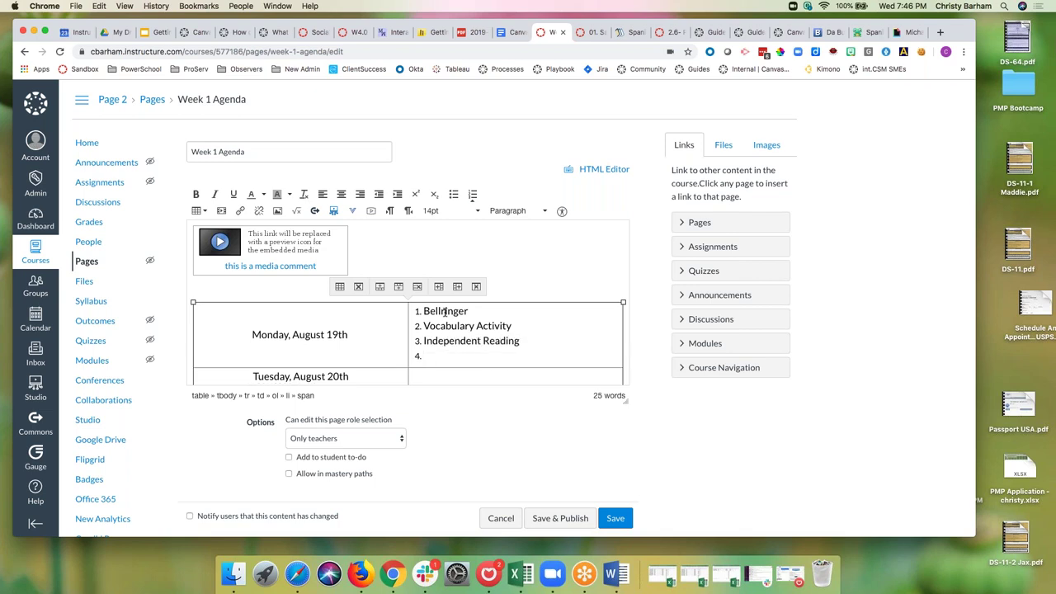
text(Group Project Work)
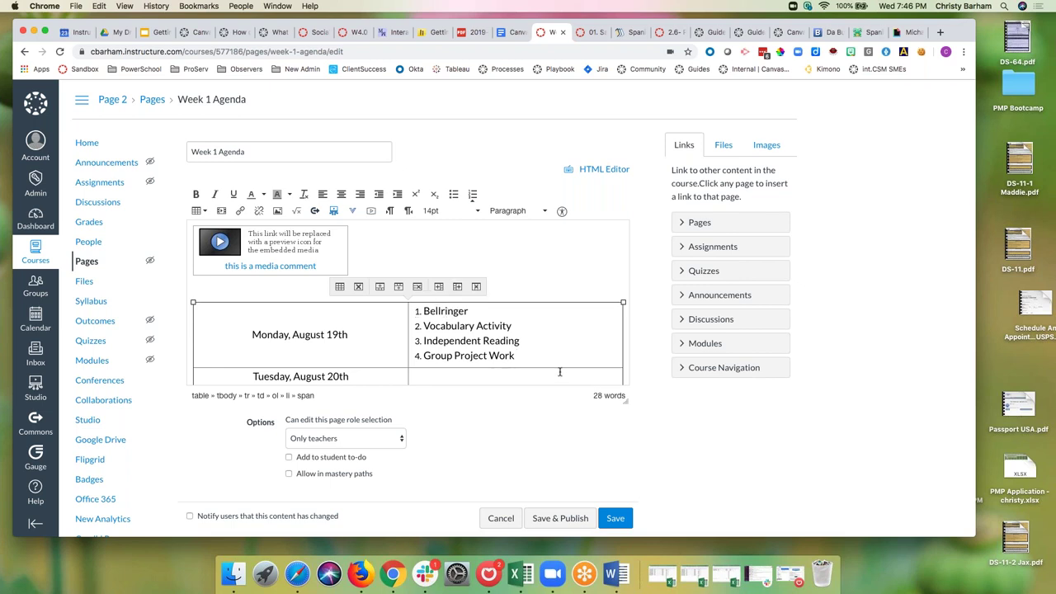
key(shift+Return)
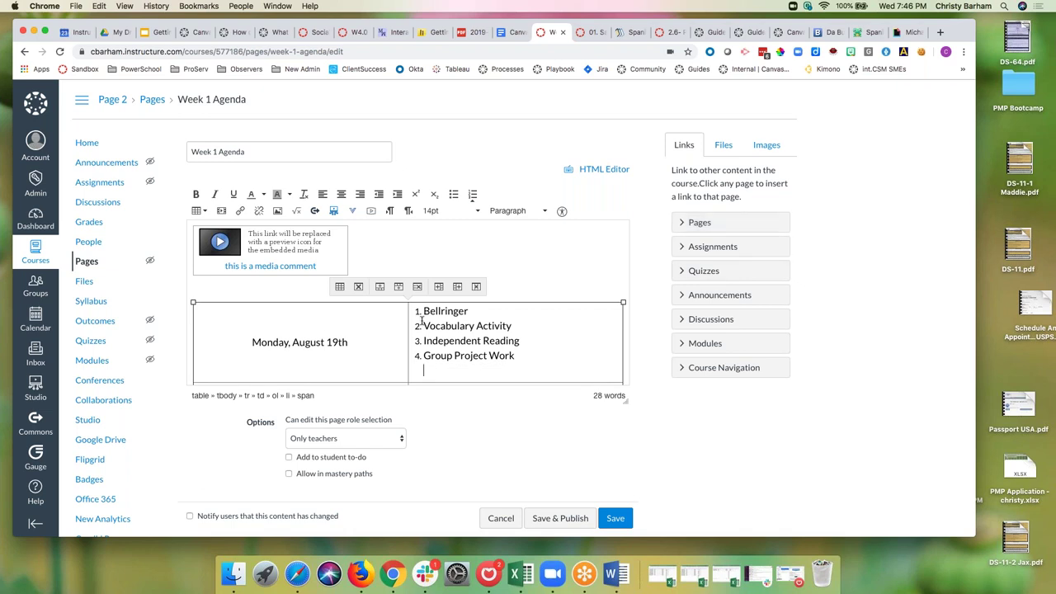
Step: Copy Monday's numbered list into the second-column cells for Tuesday, August 20th and Wednesday, August 21st
drag(419, 310, 503, 363)
key(super+c)
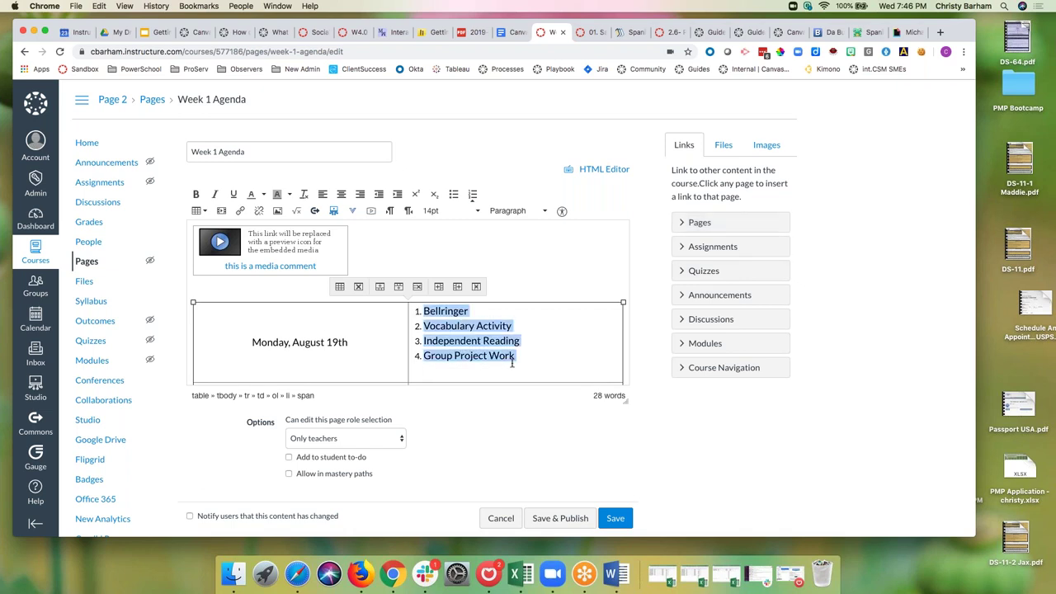
scroll(512, 363, down, 3)
click(491, 322)
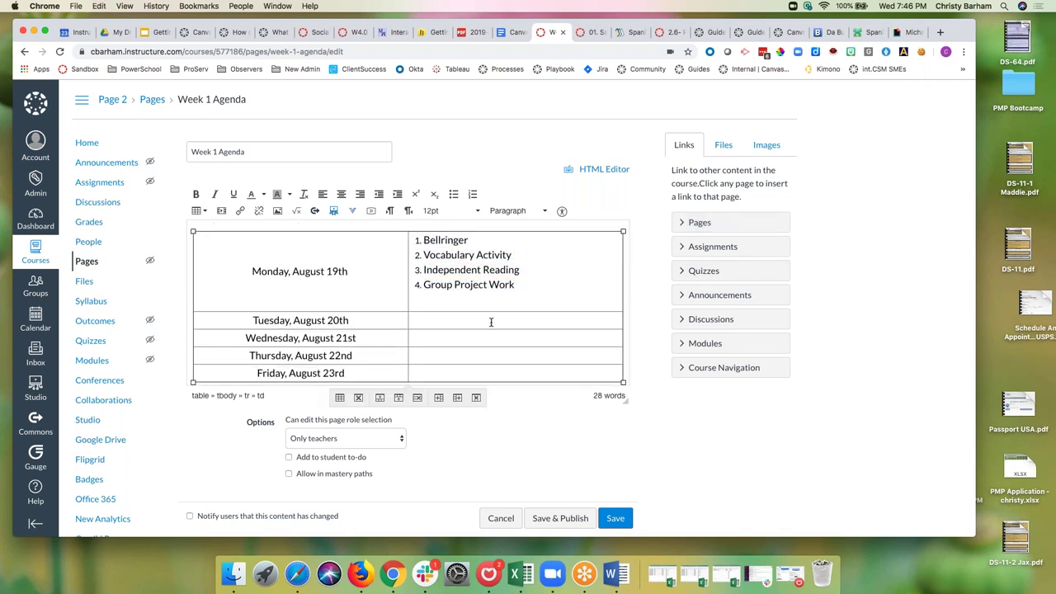
key(super+v)
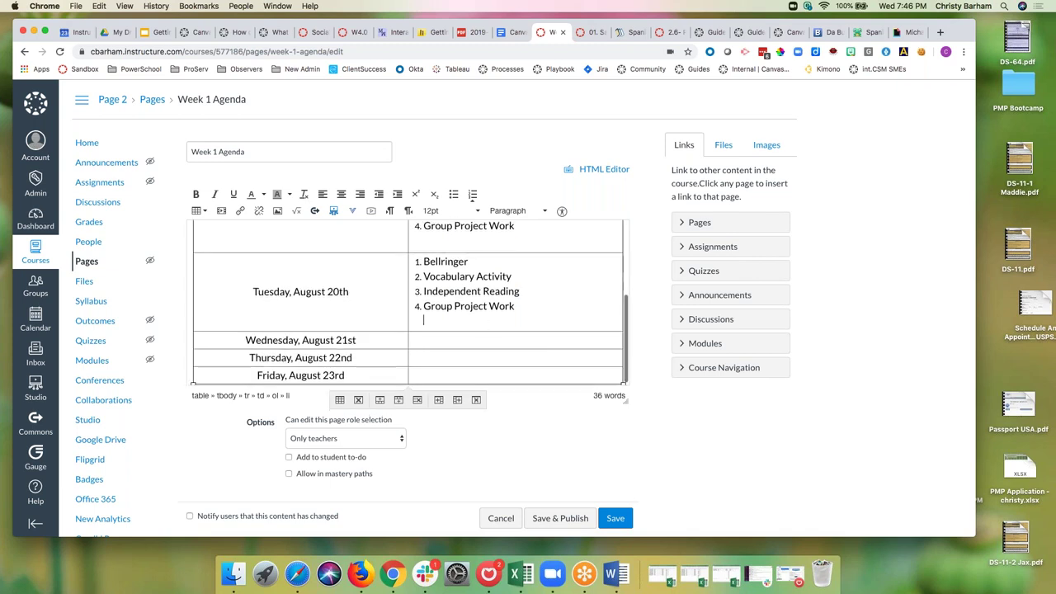
click(469, 333)
key(super+v)
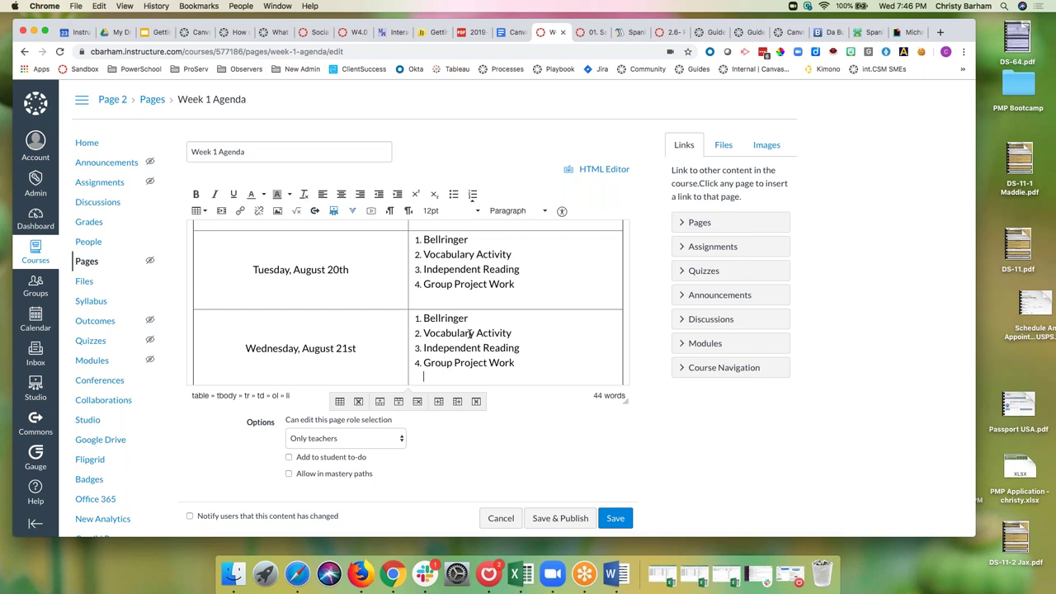
Step: Paste the same numbered list into the second-column cells for Thursday, August 22nd and Friday, August 23rd
scroll(469, 334, down, 2)
click(450, 344)
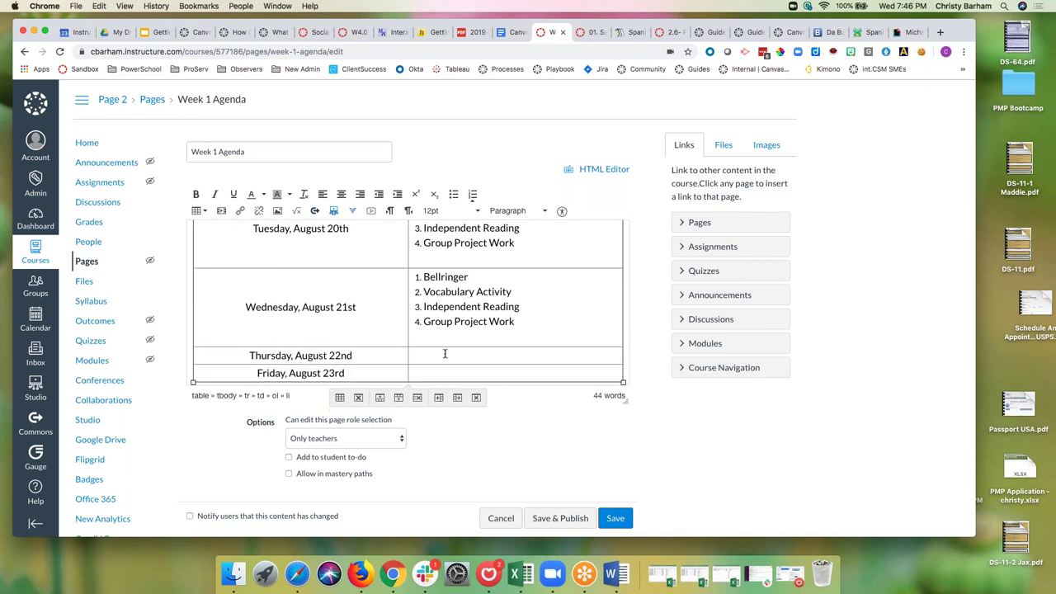
key(super+v)
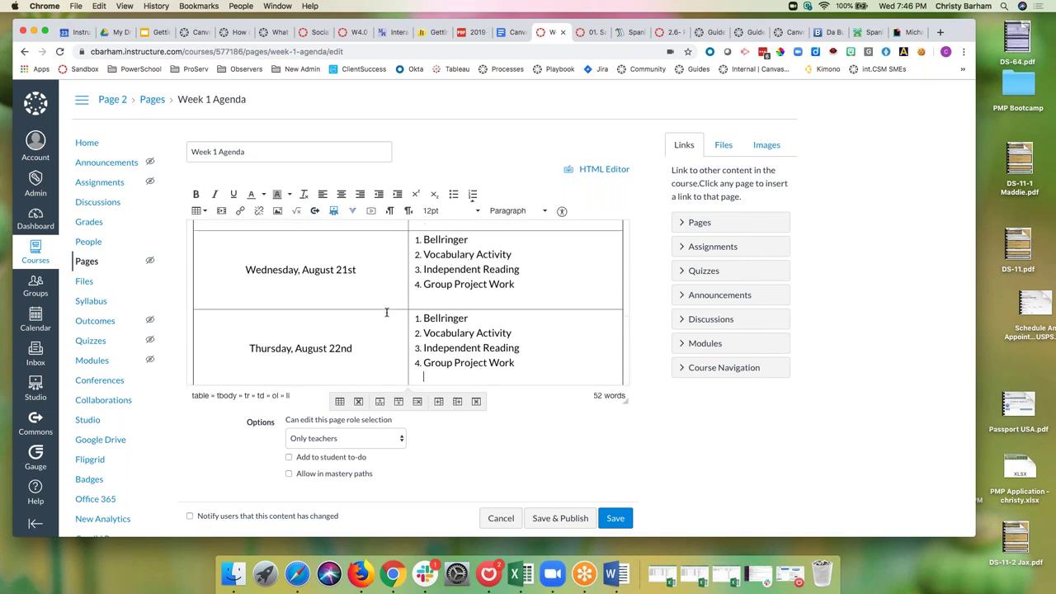
scroll(386, 312, down, 1)
click(423, 375)
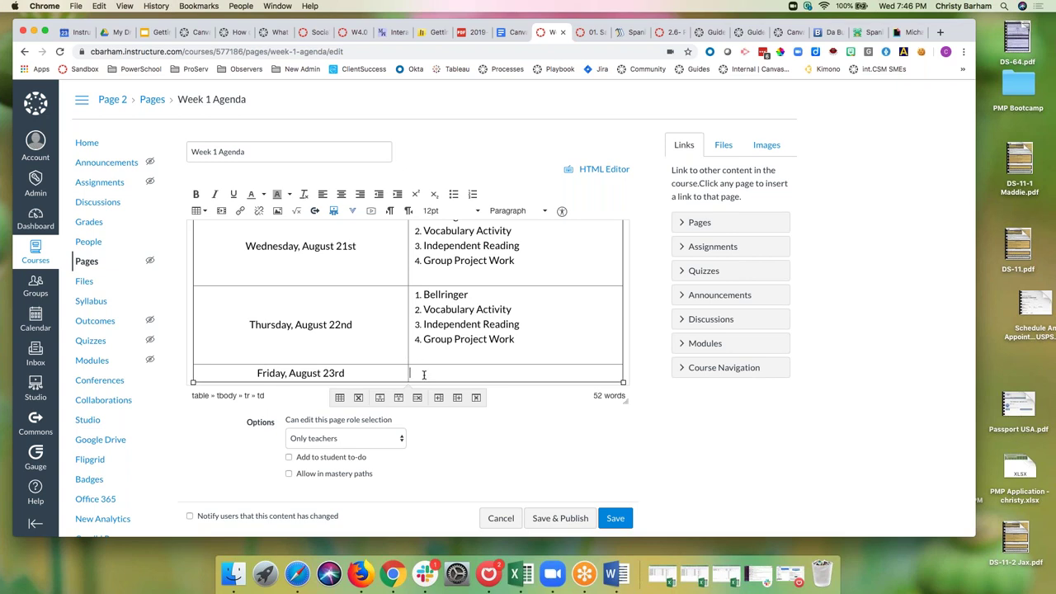
key(super+v)
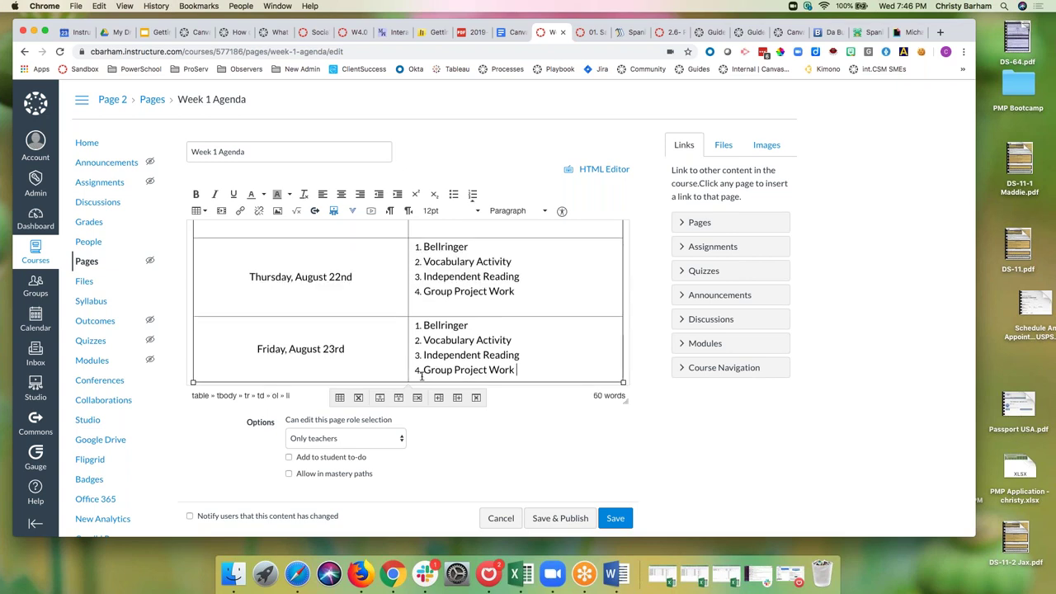
key(Return)
key(Return)
Step: Set the agenda table's border width to 0 in its table properties
scroll(433, 365, up, 6)
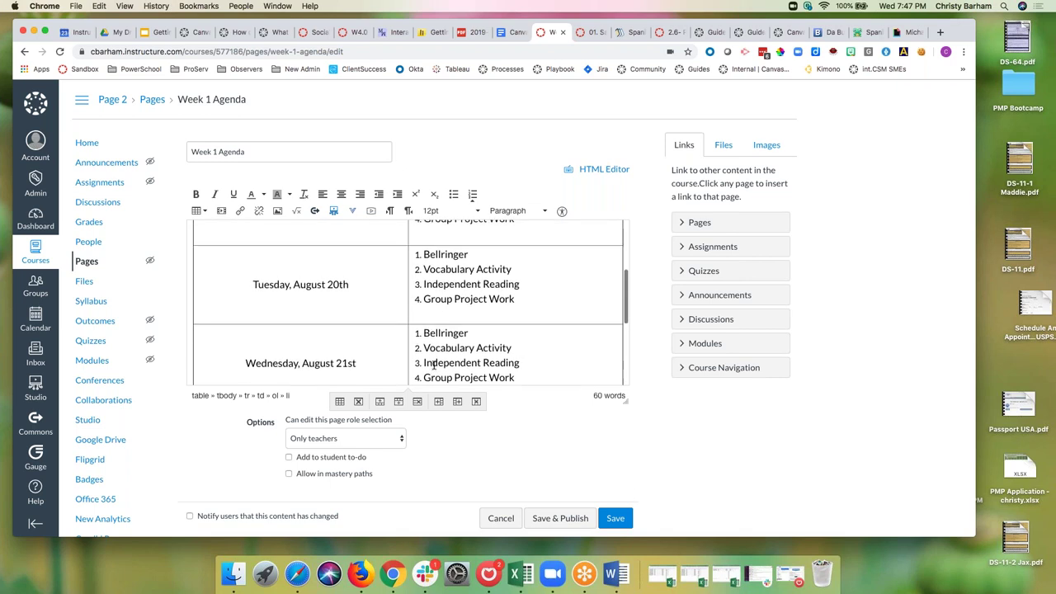
scroll(433, 365, up, 3)
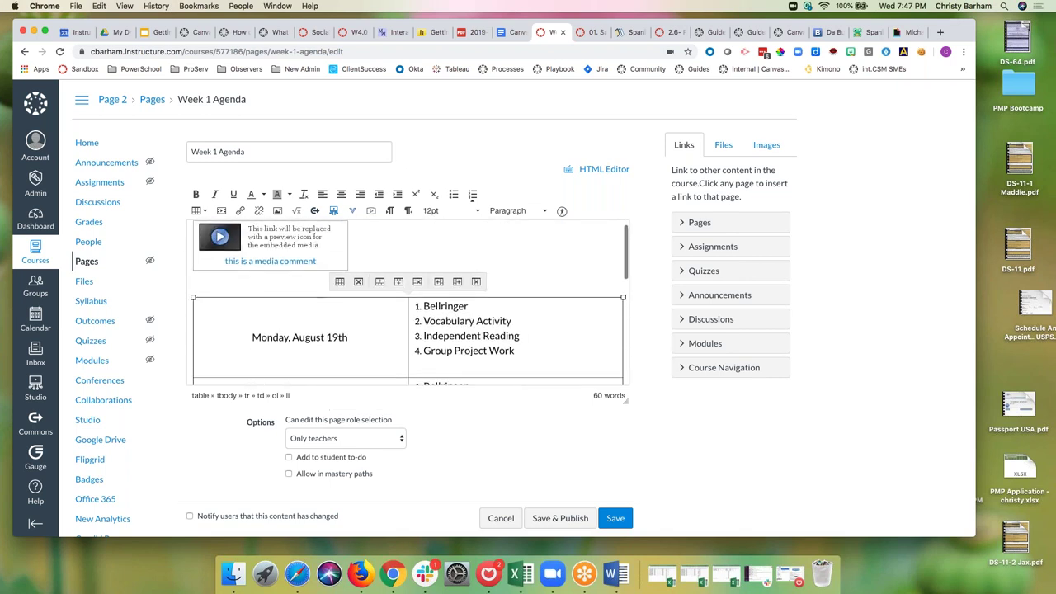
click(346, 348)
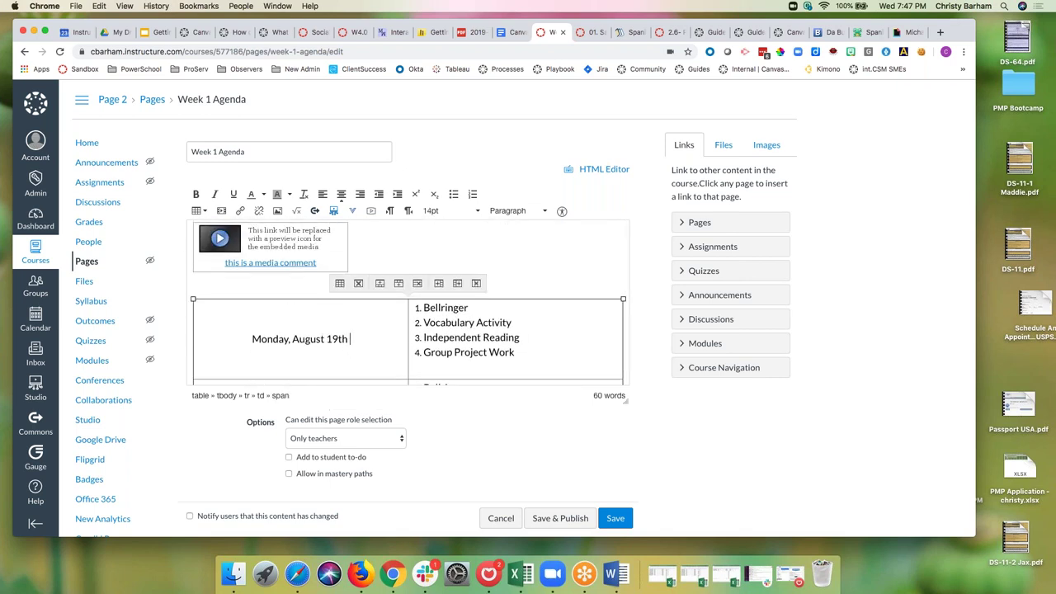
click(198, 211)
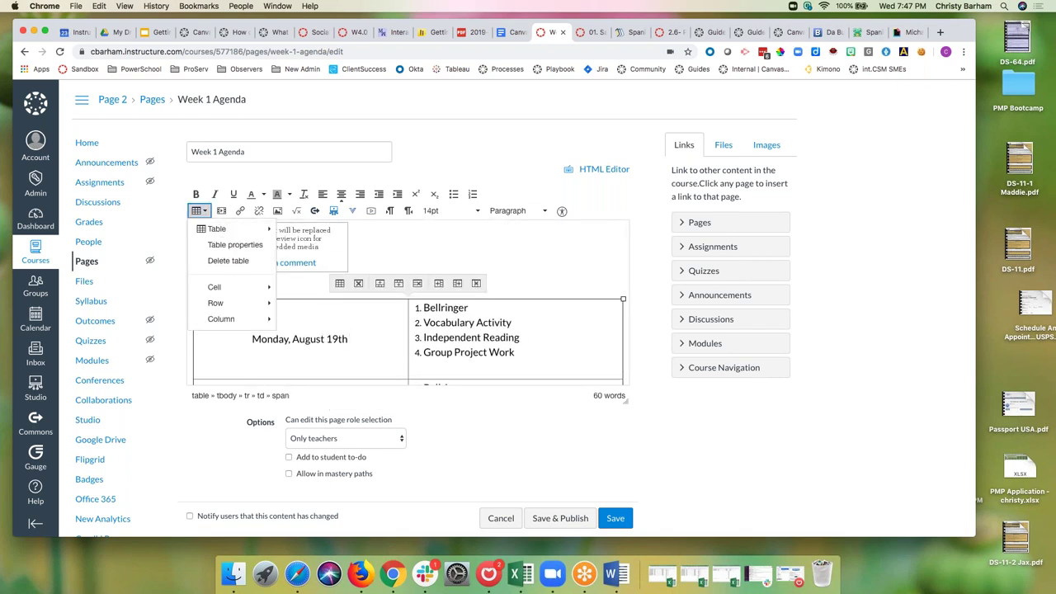
click(206, 245)
click(467, 323)
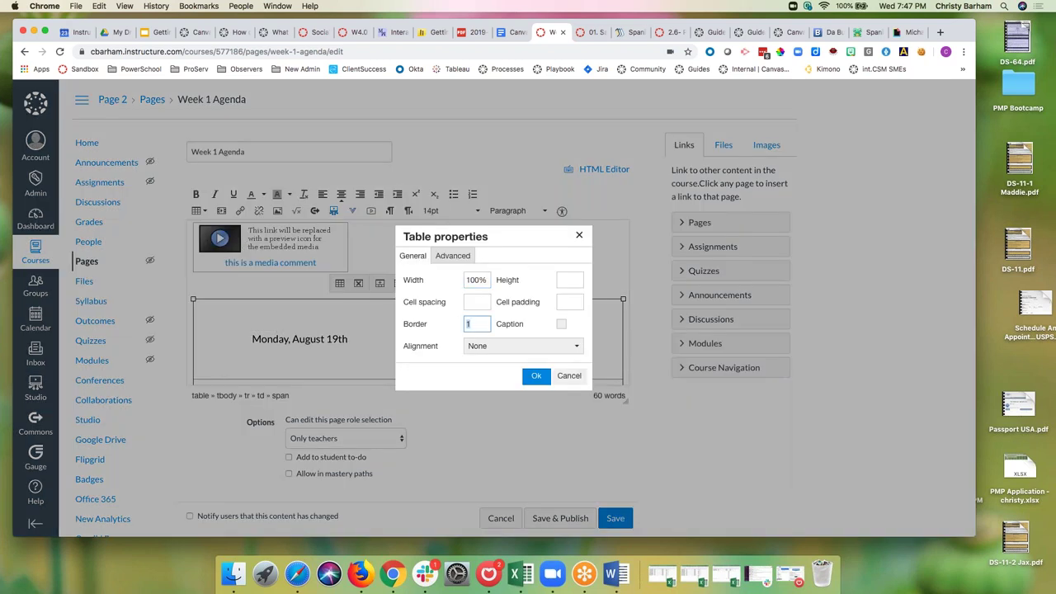
text(0)
Step: Review the table's alignment, border style and border color options, keep alignment at None, and apply the table properties
click(485, 347)
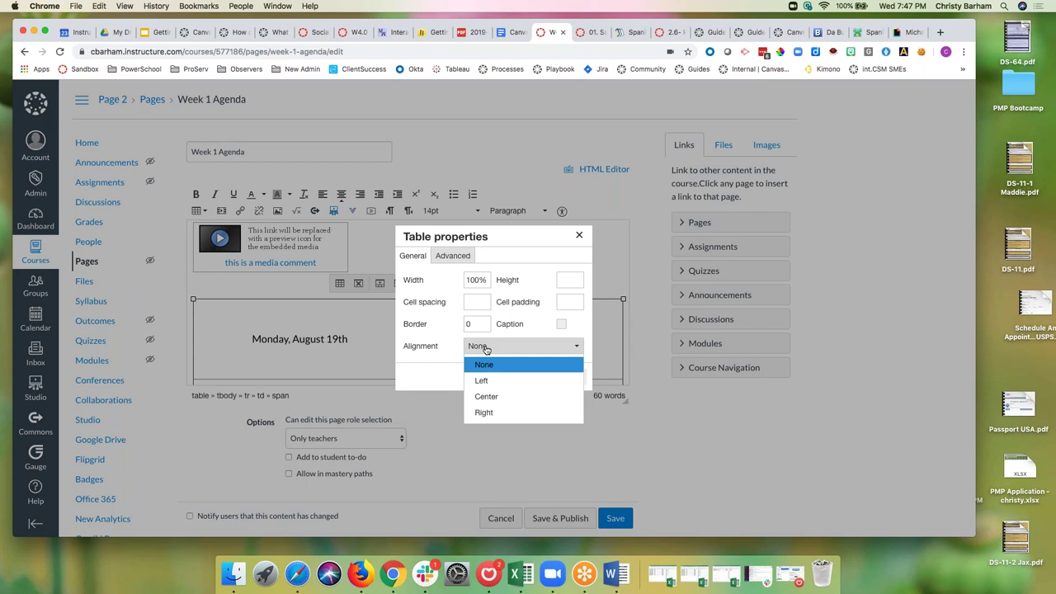
click(461, 257)
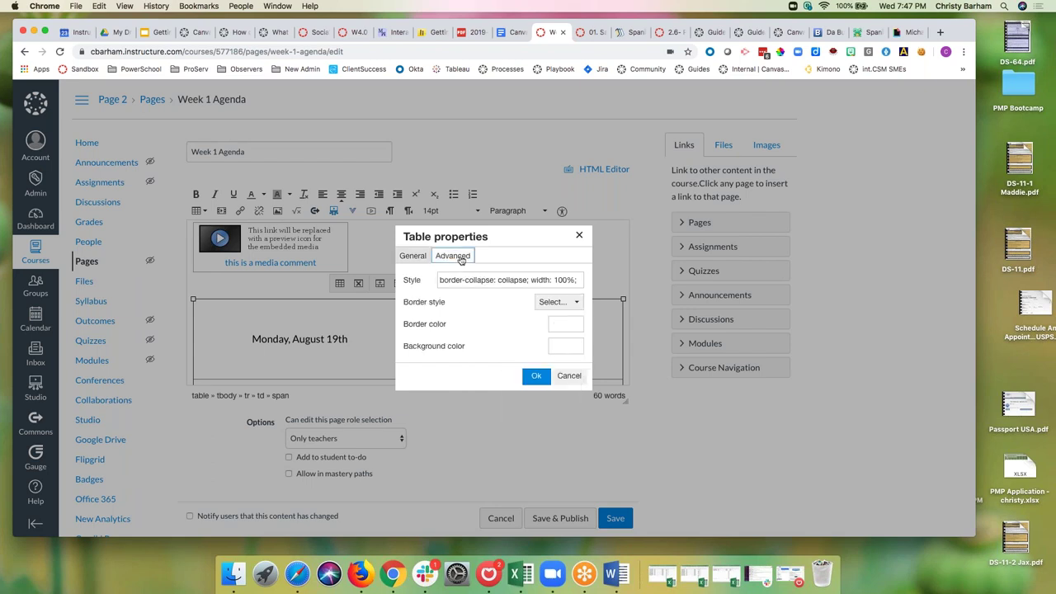
click(557, 304)
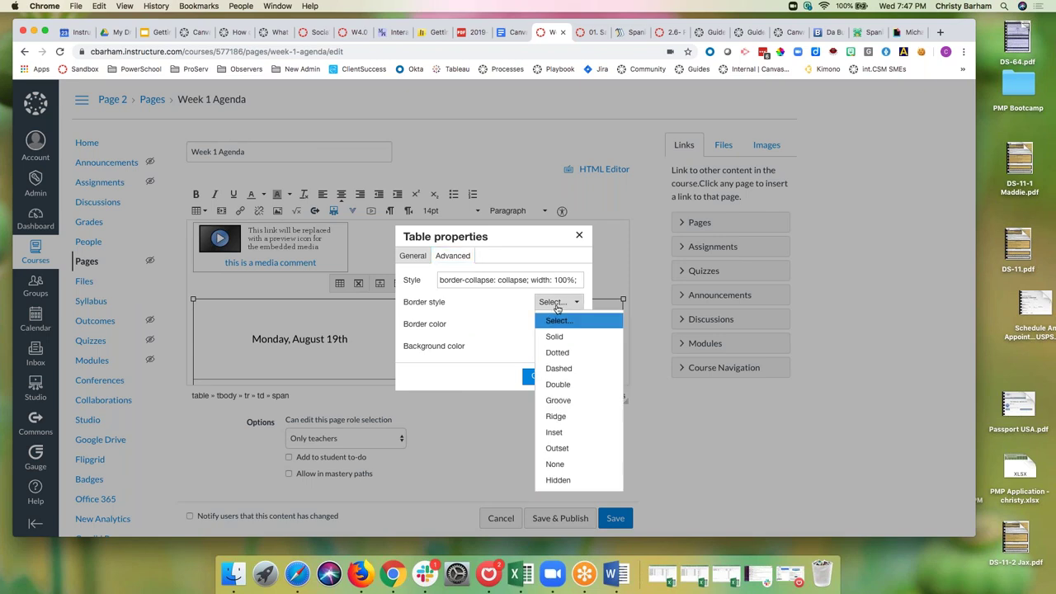
click(559, 324)
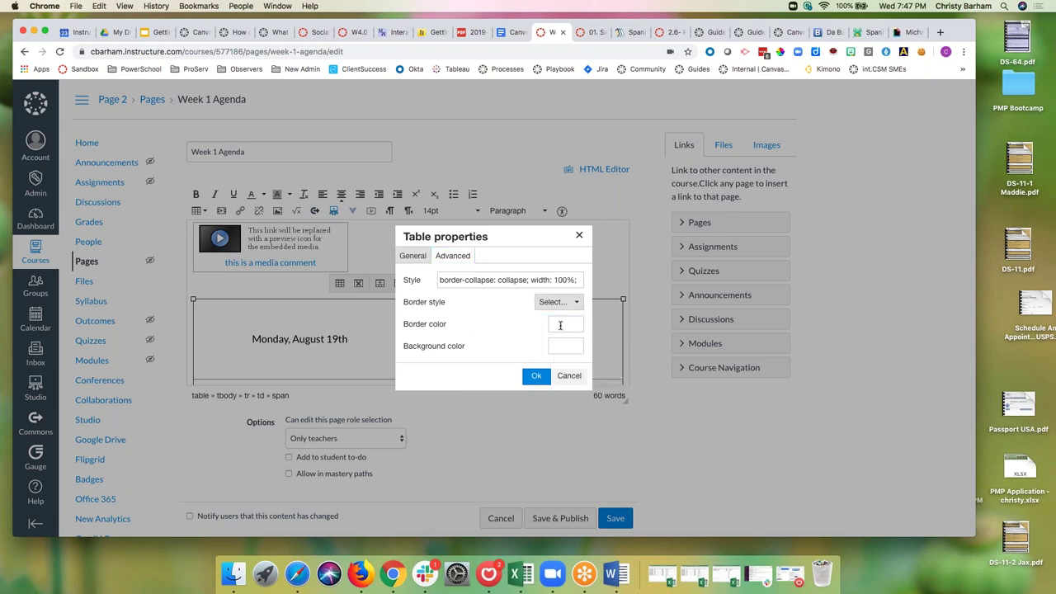
click(413, 257)
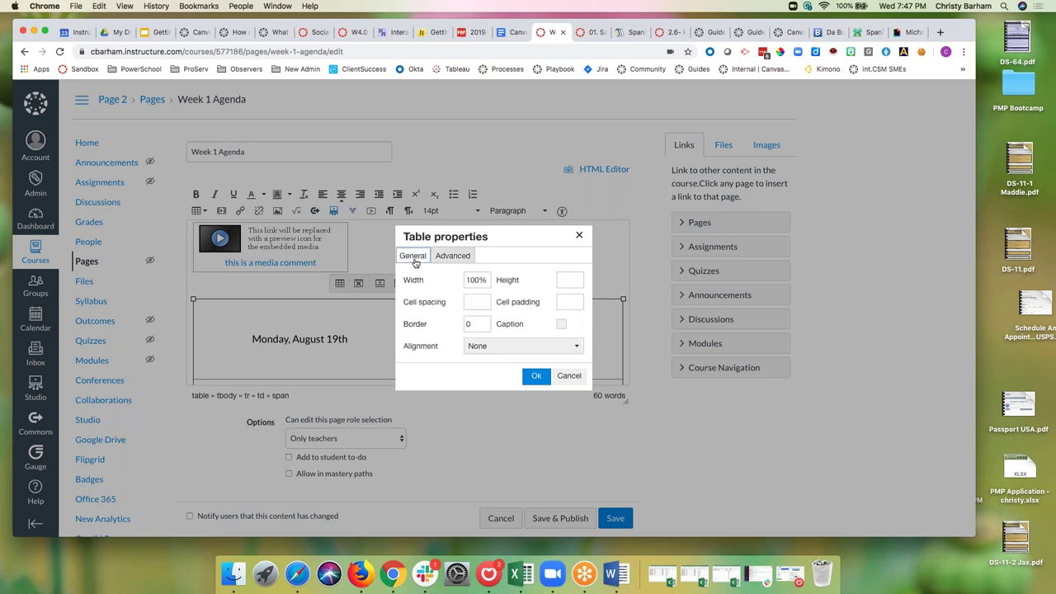
click(487, 349)
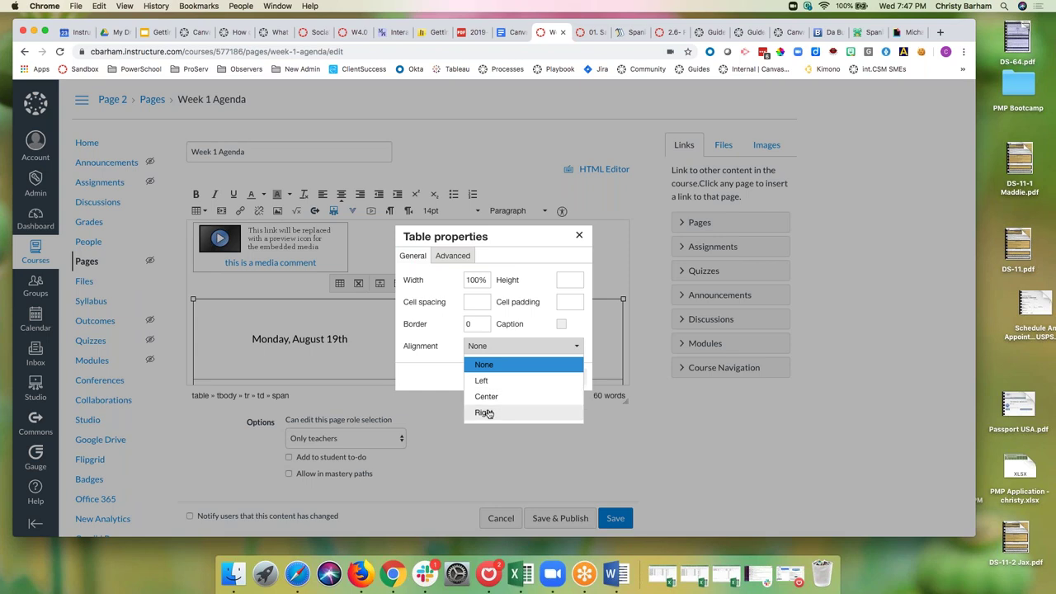
click(447, 381)
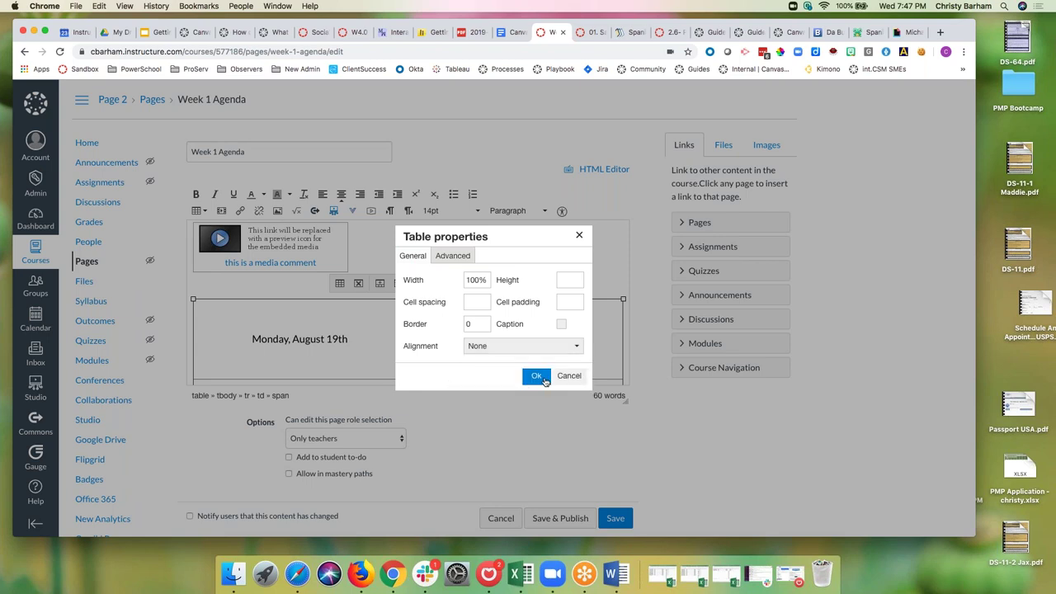
click(536, 377)
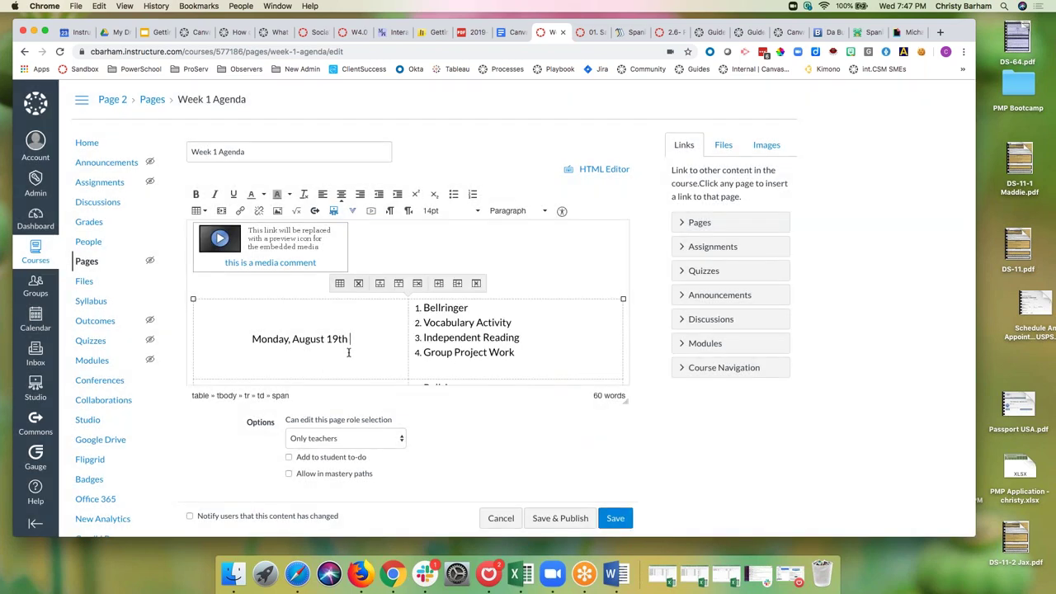
Step: Examine the row type, alignment and advanced options in the row properties of Monday's row, then close them without applying changes
click(199, 211)
mouse_move(251, 304)
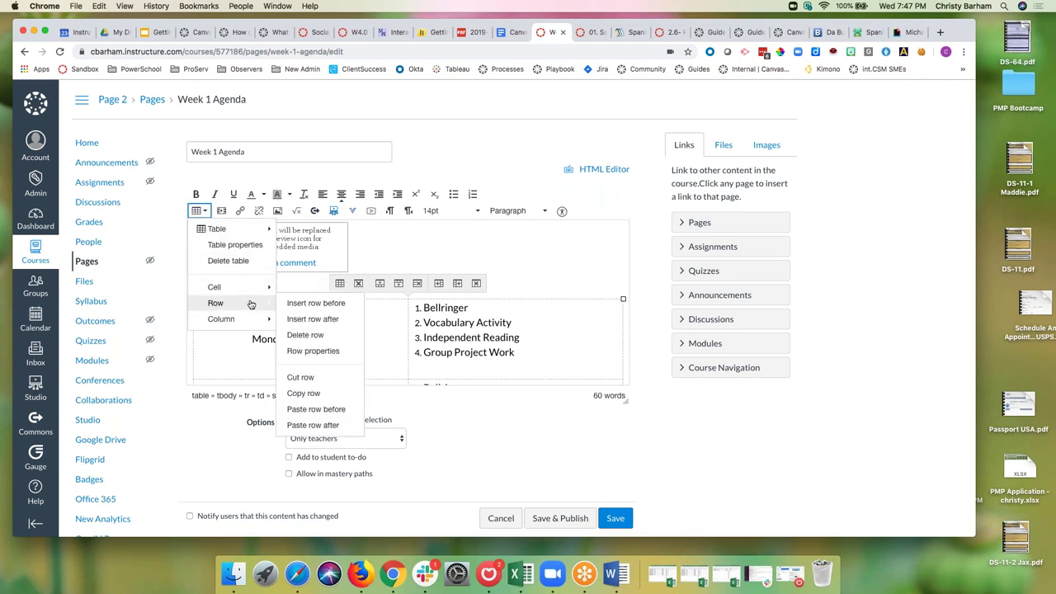
click(318, 350)
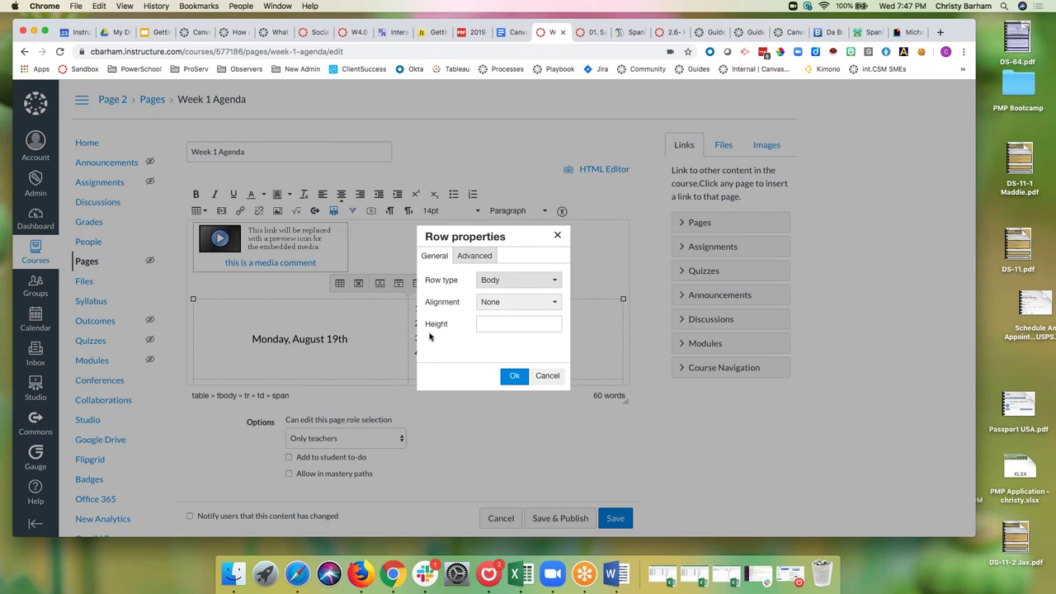
click(486, 303)
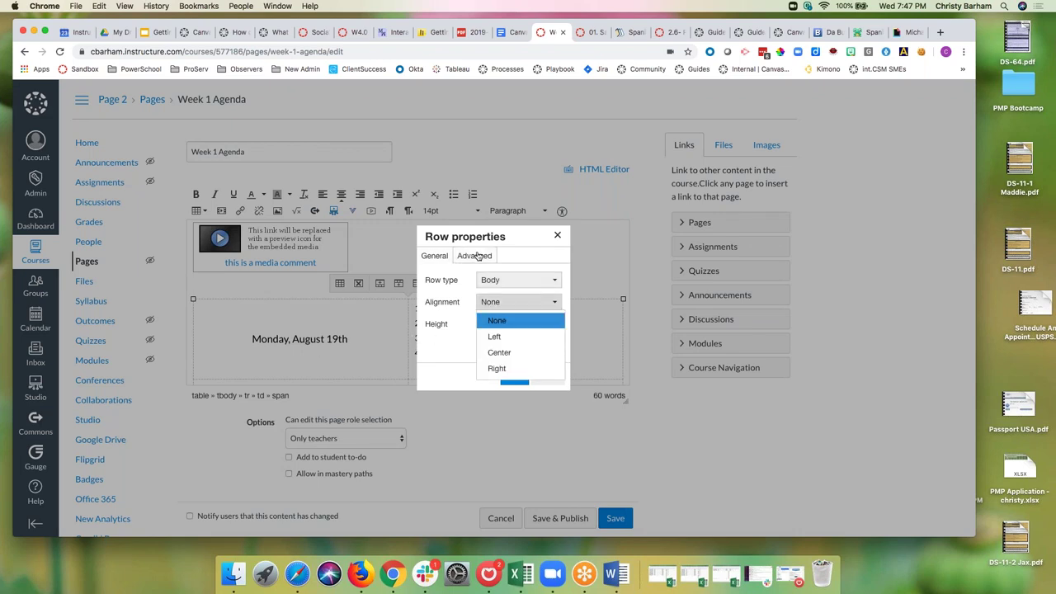
click(493, 284)
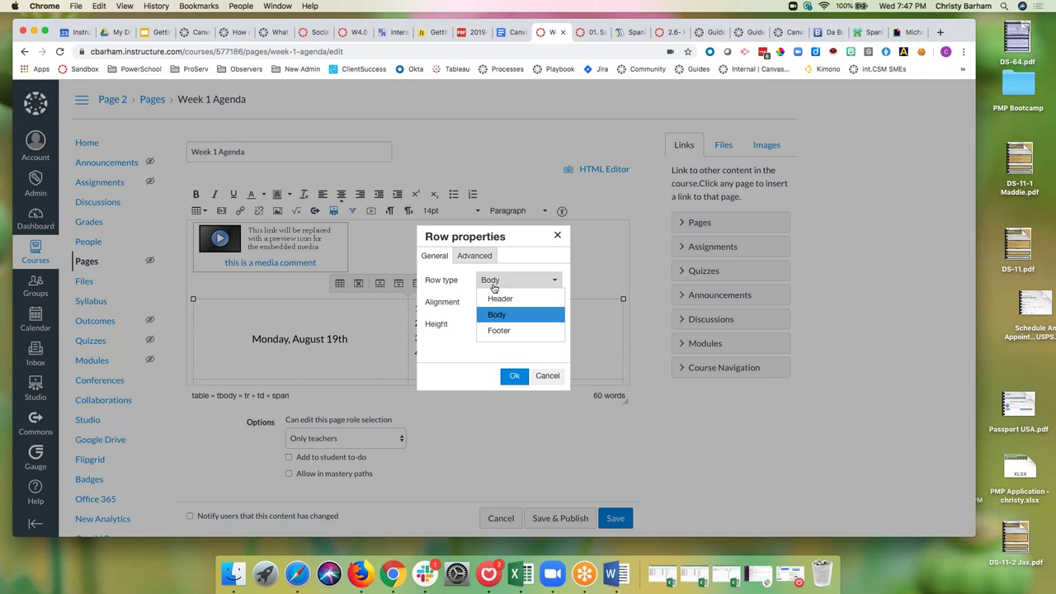
click(477, 258)
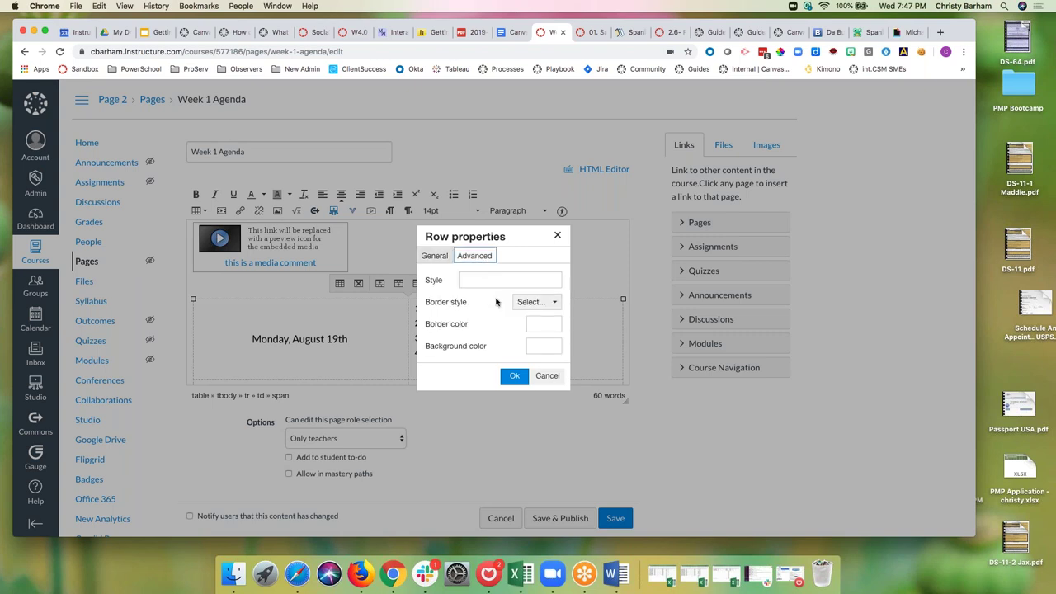
click(547, 375)
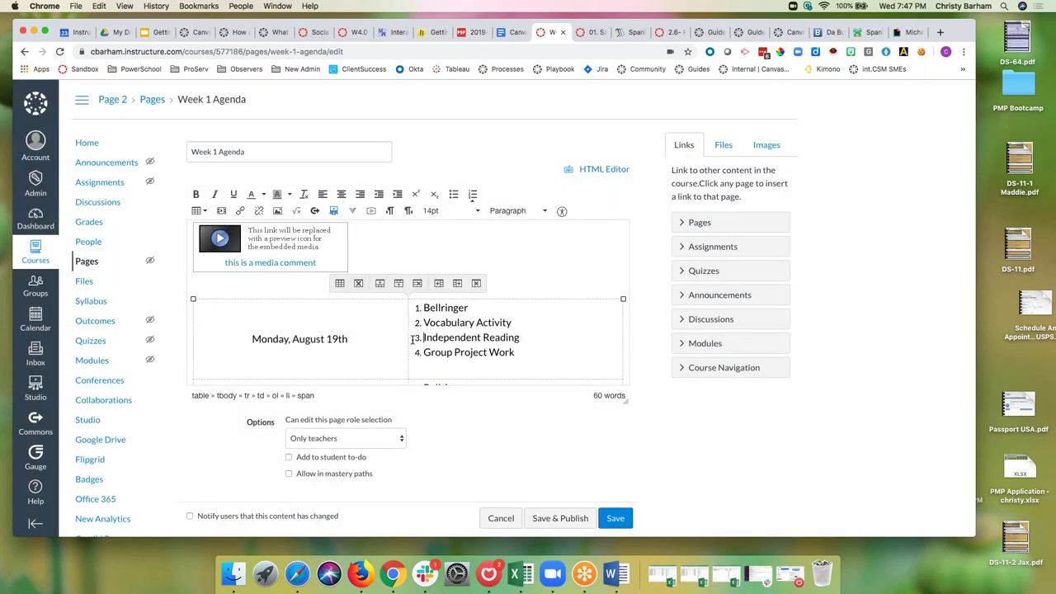
Step: Add a new line below "Monday, August 19th" and search Flickr for "monday" images to embed there
scroll(412, 338, down, 2)
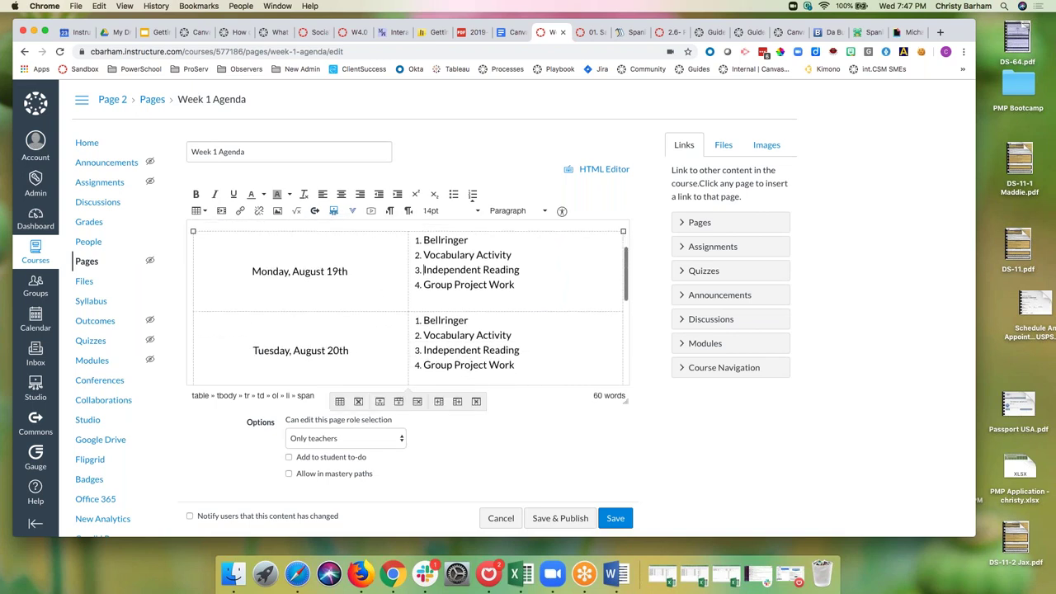
click(382, 274)
key(Return)
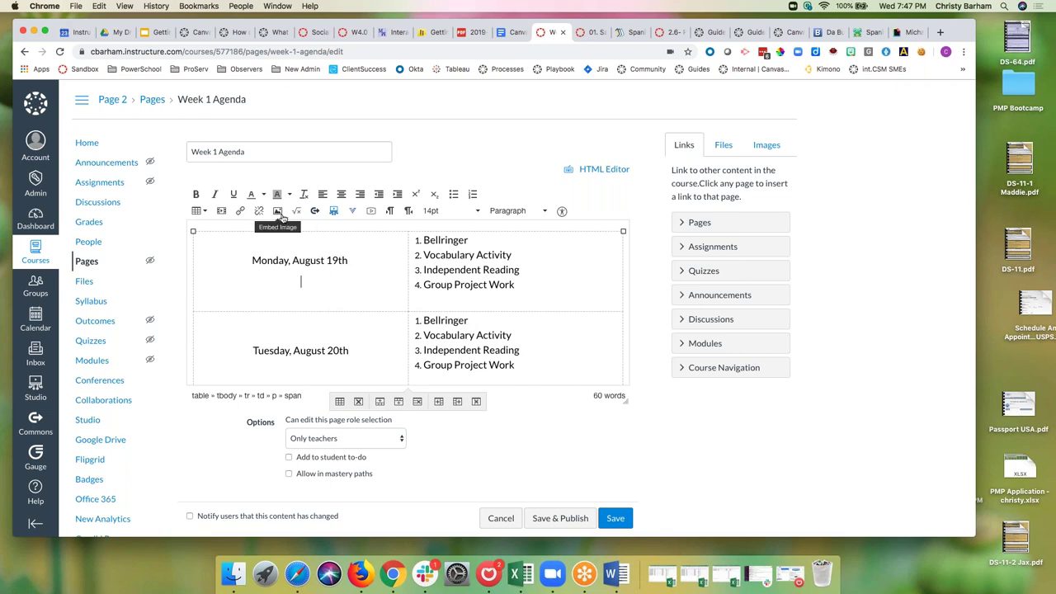
click(279, 212)
click(422, 205)
click(386, 262)
text(monday)
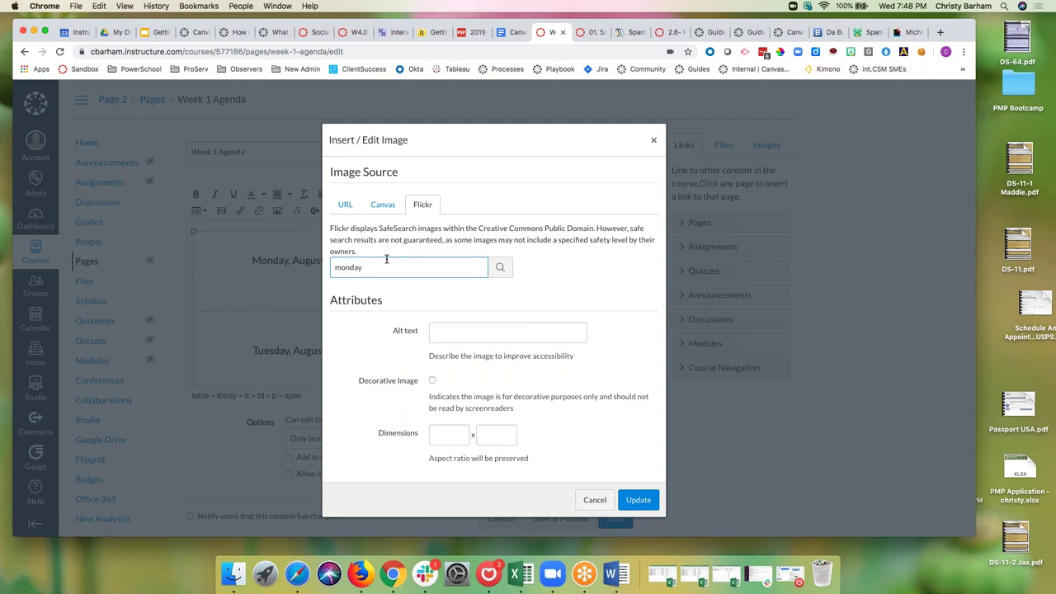
click(500, 267)
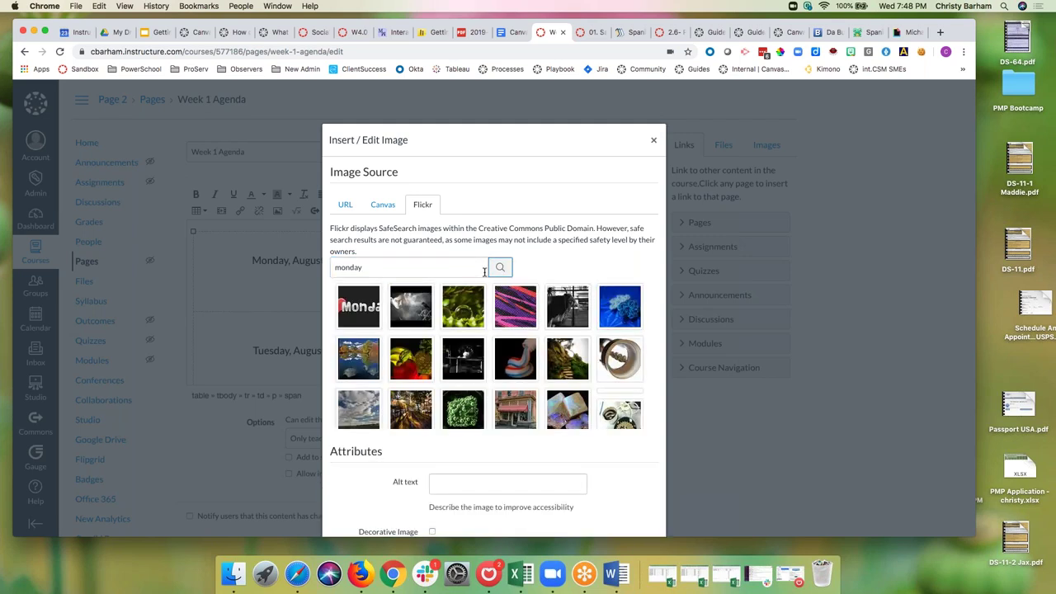
Step: Embed the black heart Monday picture under Monday's date with alt text "Monday" and a reduced width
click(353, 305)
scroll(462, 409, down, 5)
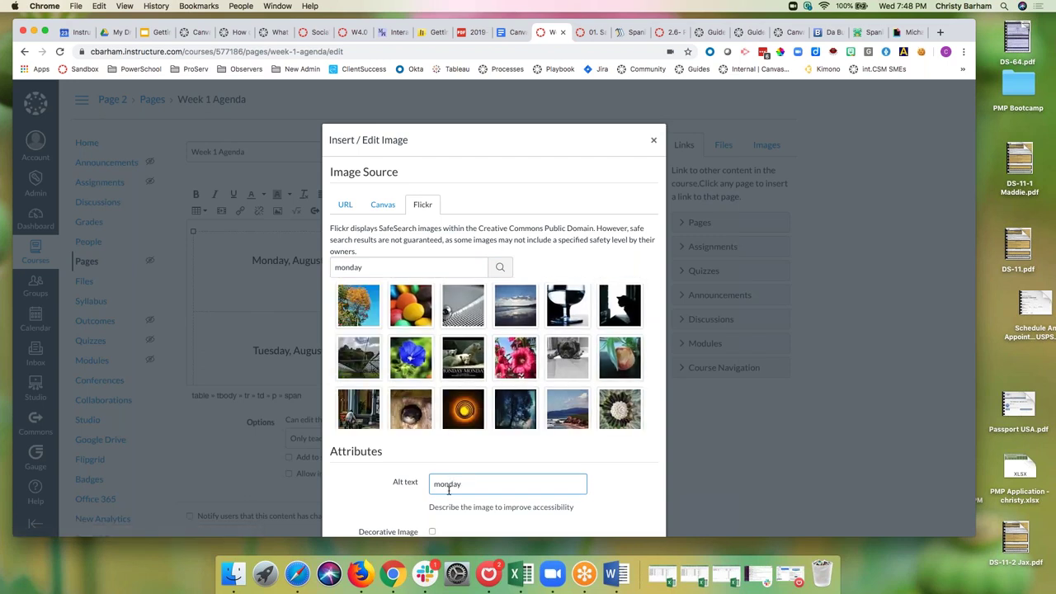
click(515, 408)
scroll(515, 379, down, 3)
scroll(632, 474, down, 5)
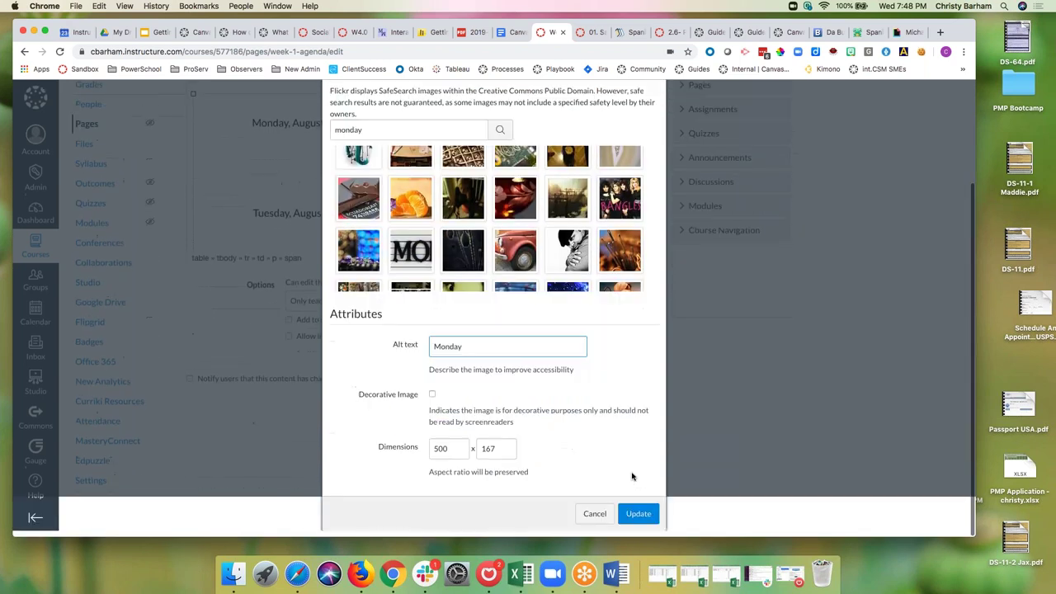
drag(452, 454, 424, 459)
text(1)
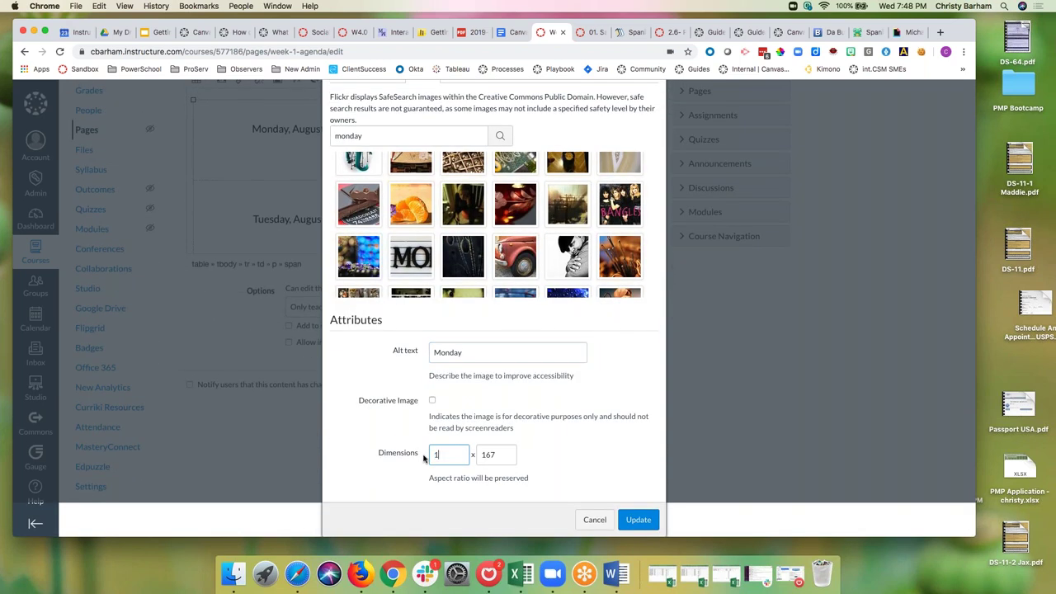
click(557, 455)
click(636, 519)
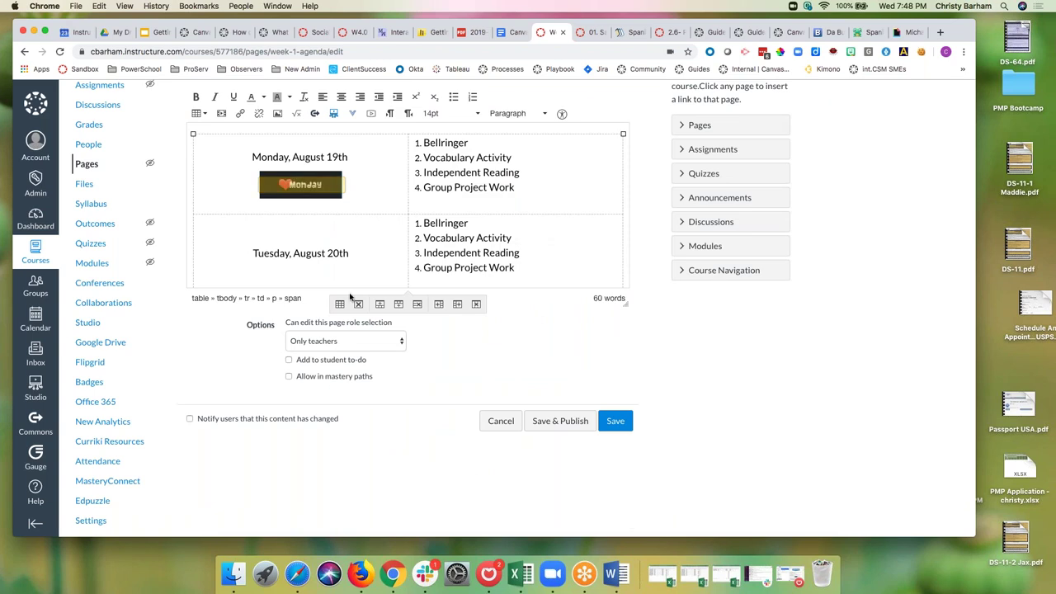
Step: Add a new line below "Tuesday, August 20th" and search Flickr for "tuesday" images to embed there
scroll(310, 202, down, 2)
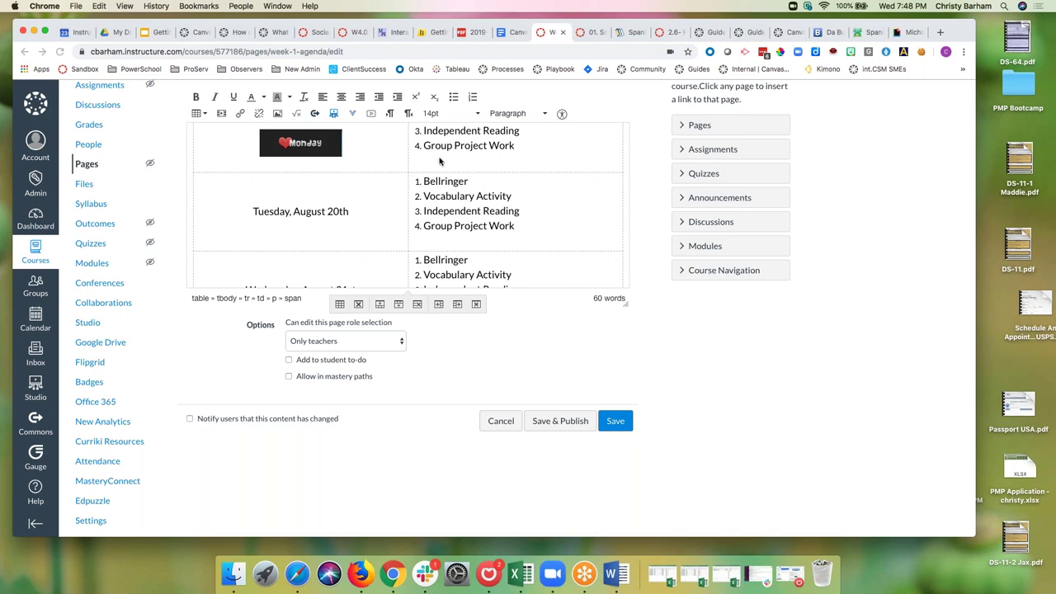
scroll(355, 156, up, 2)
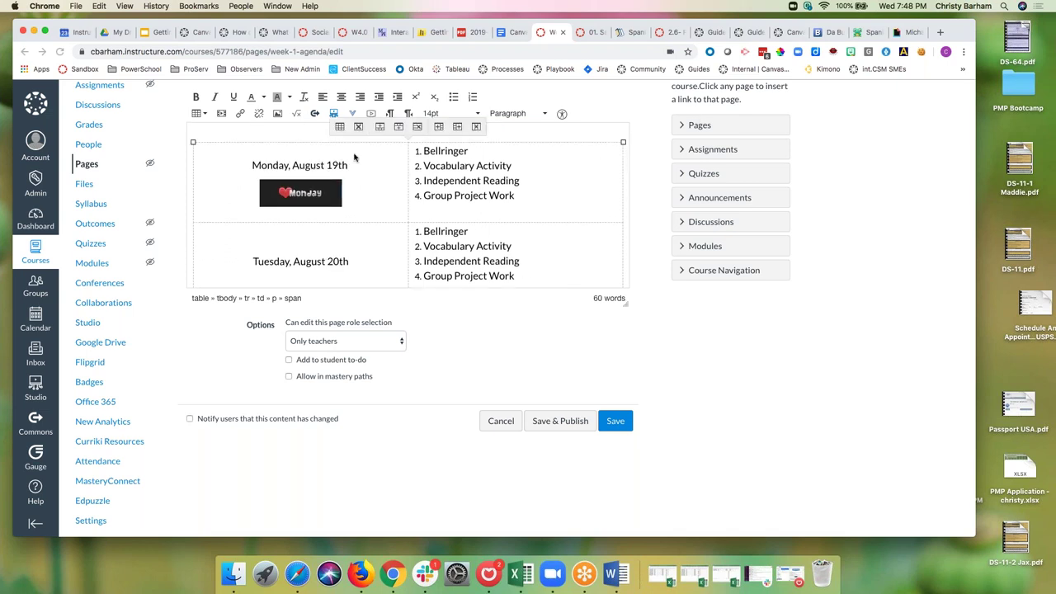
click(355, 262)
key(Return)
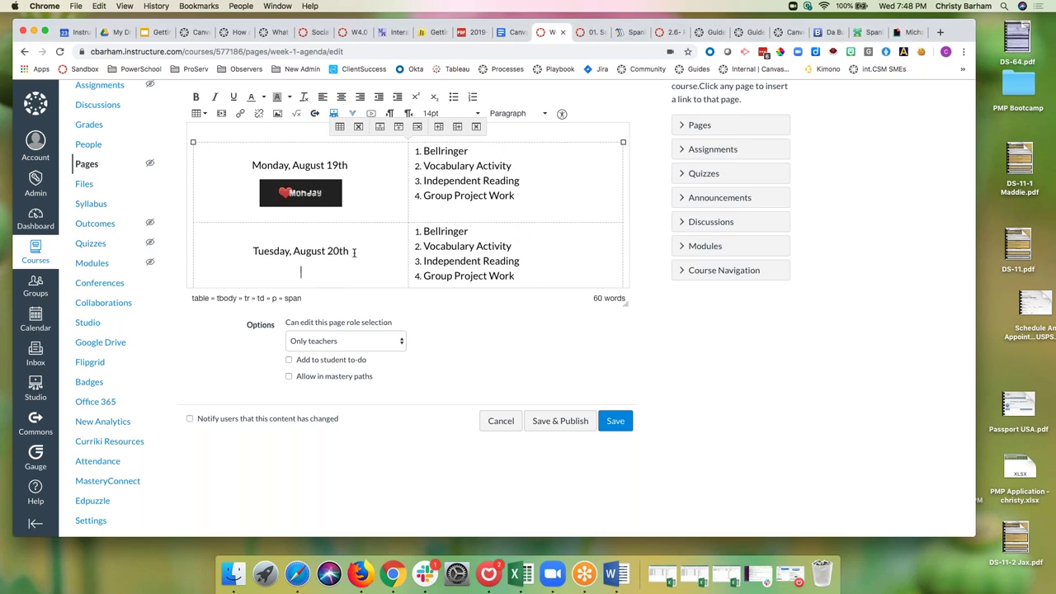
click(277, 113)
click(423, 244)
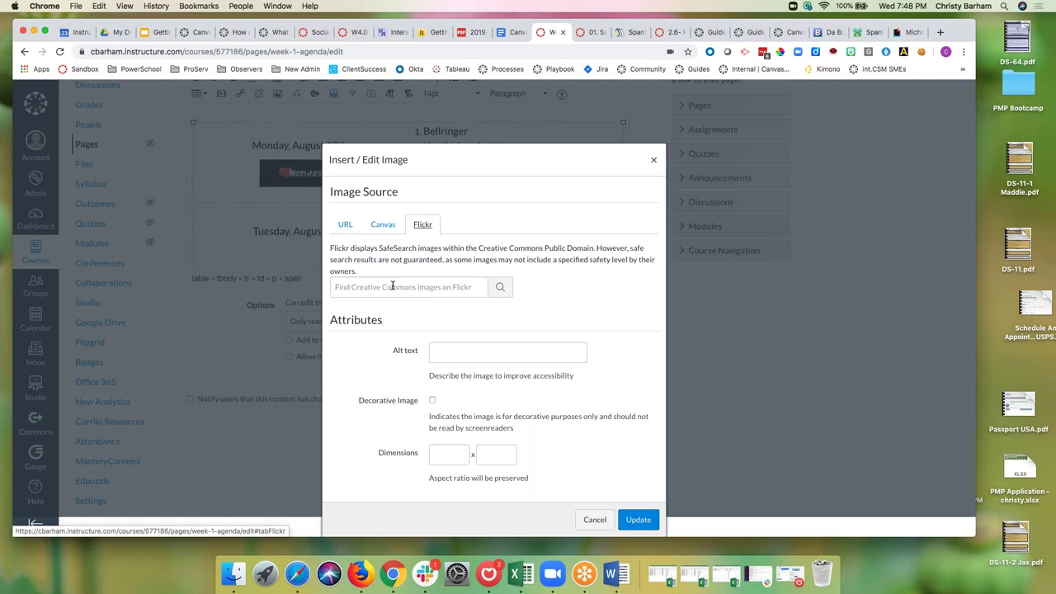
click(385, 287)
text(tus)
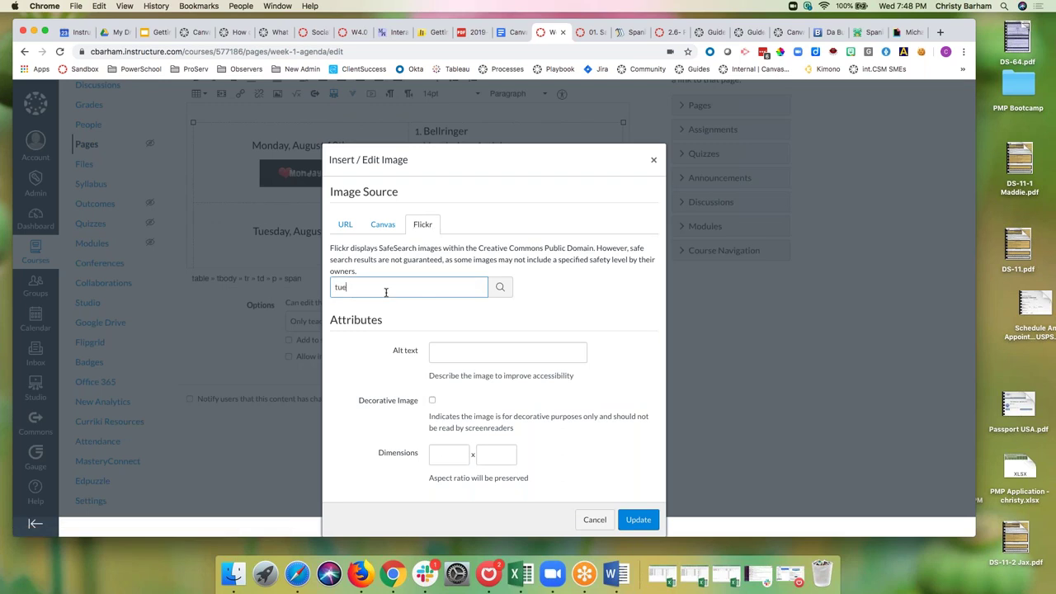
click(499, 294)
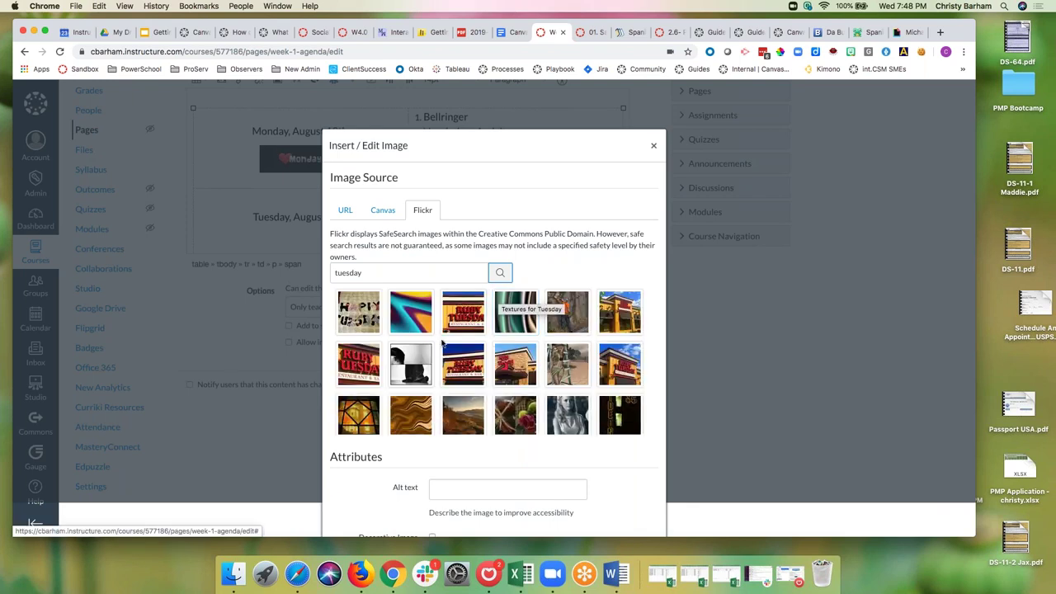
Step: Embed the Ruby Tuesday sign picture with the cream lettered board under Tuesday's date, with its width set to 150
scroll(442, 343, down, 5)
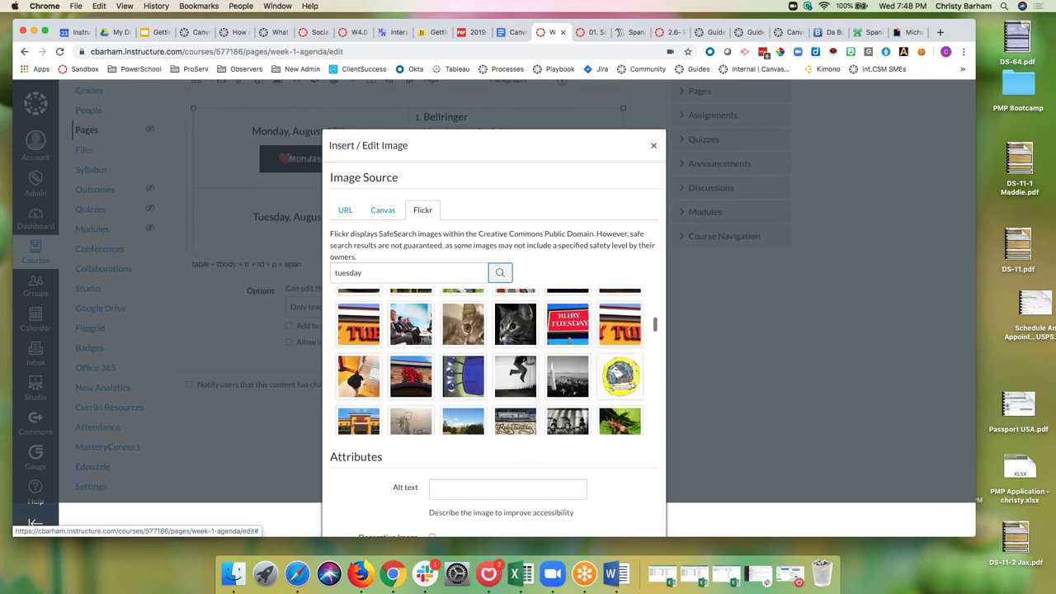
scroll(462, 330, down, 1)
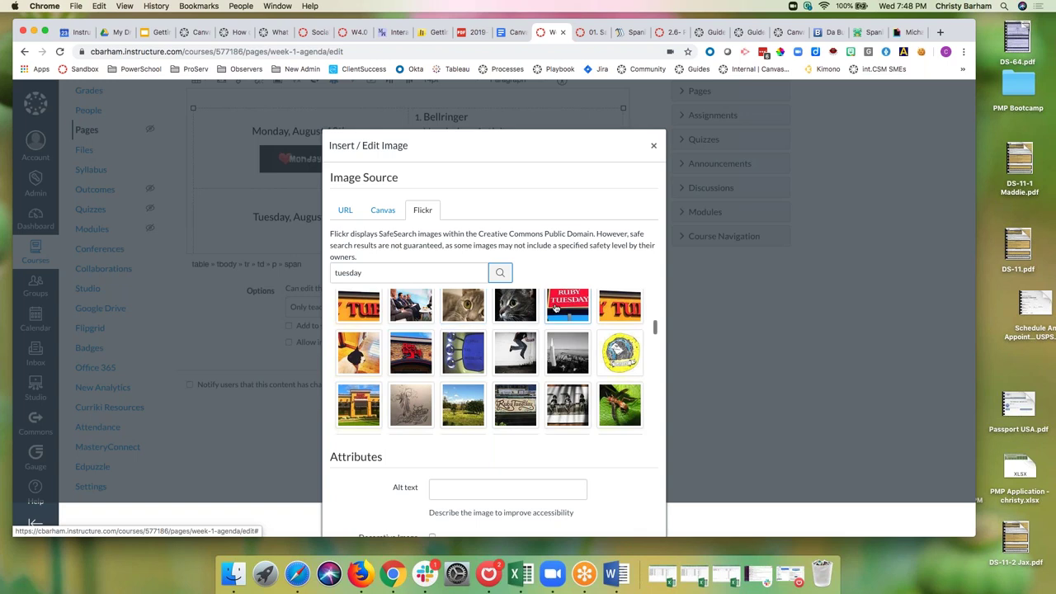
click(516, 404)
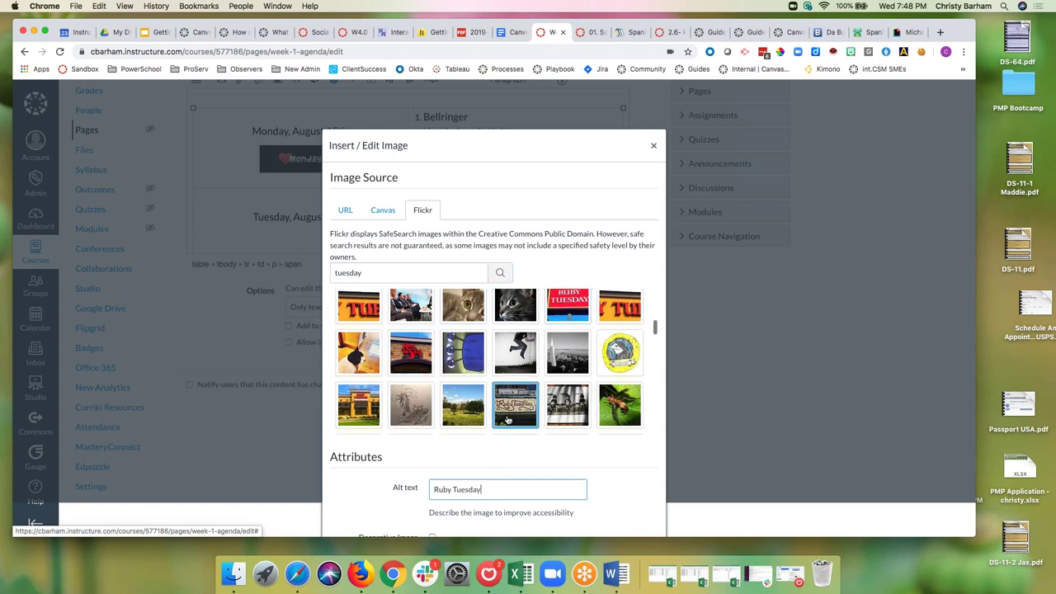
scroll(442, 490, down, 3)
click(441, 490)
text(150)
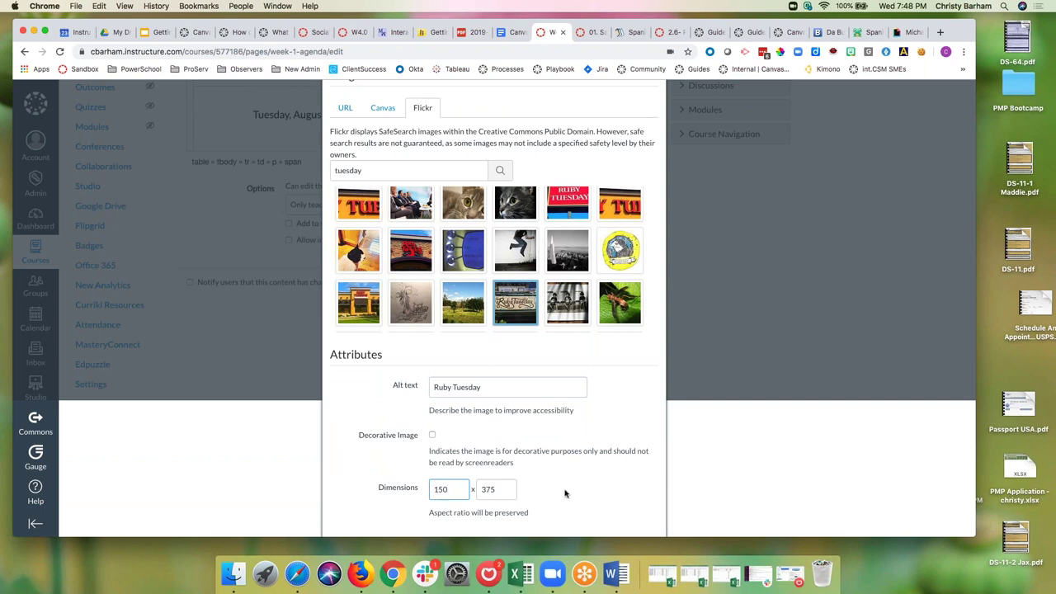
scroll(565, 493, down, 1)
click(637, 519)
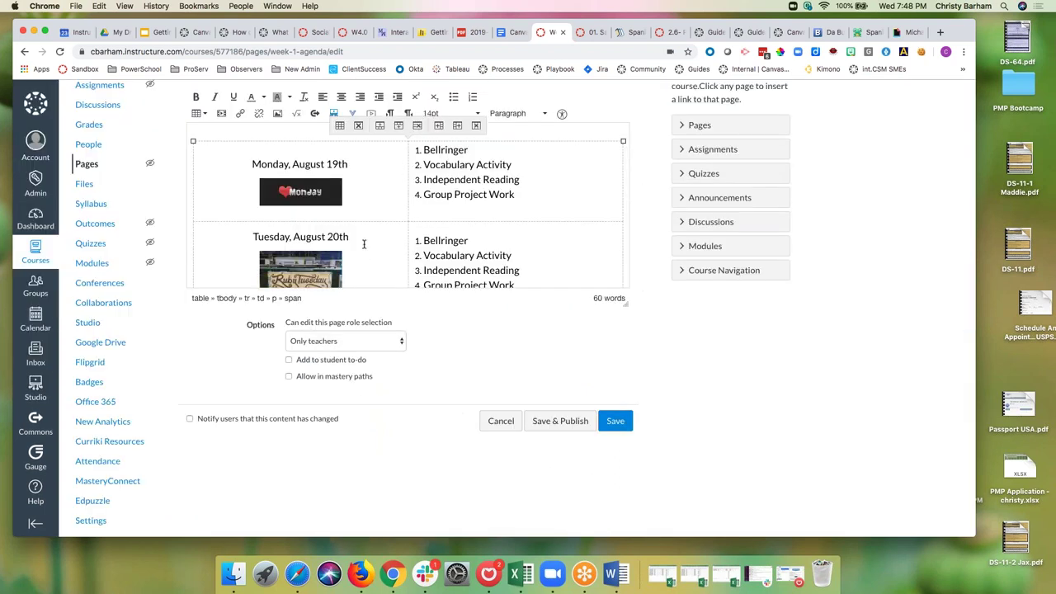
Step: Check the Monday and Tuesday rows with their pictures, save the Week 1 Agenda page and look over the saved page
scroll(363, 244, down, 2)
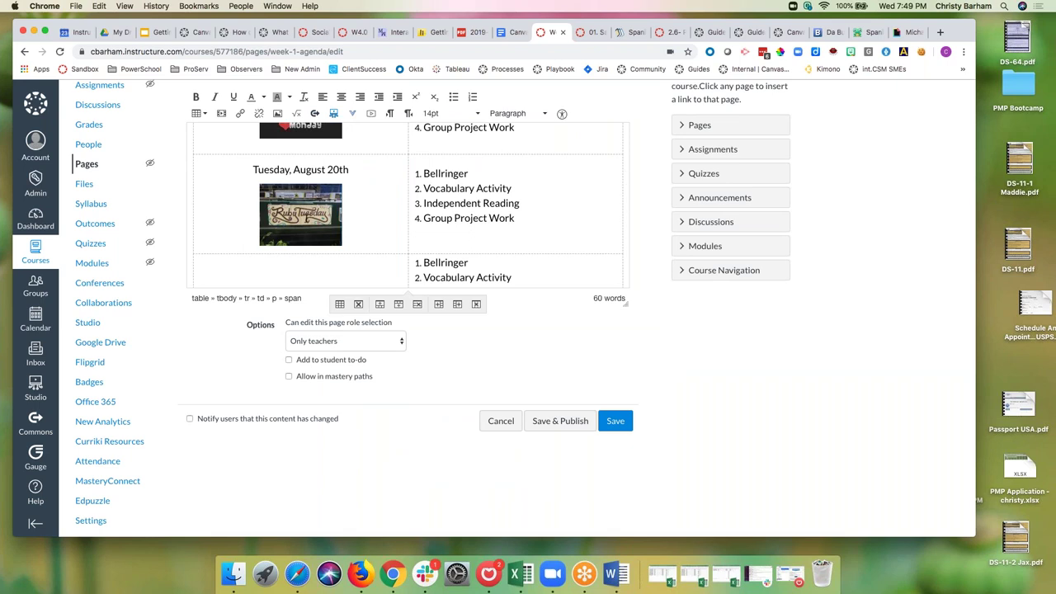
scroll(257, 149, up, 1)
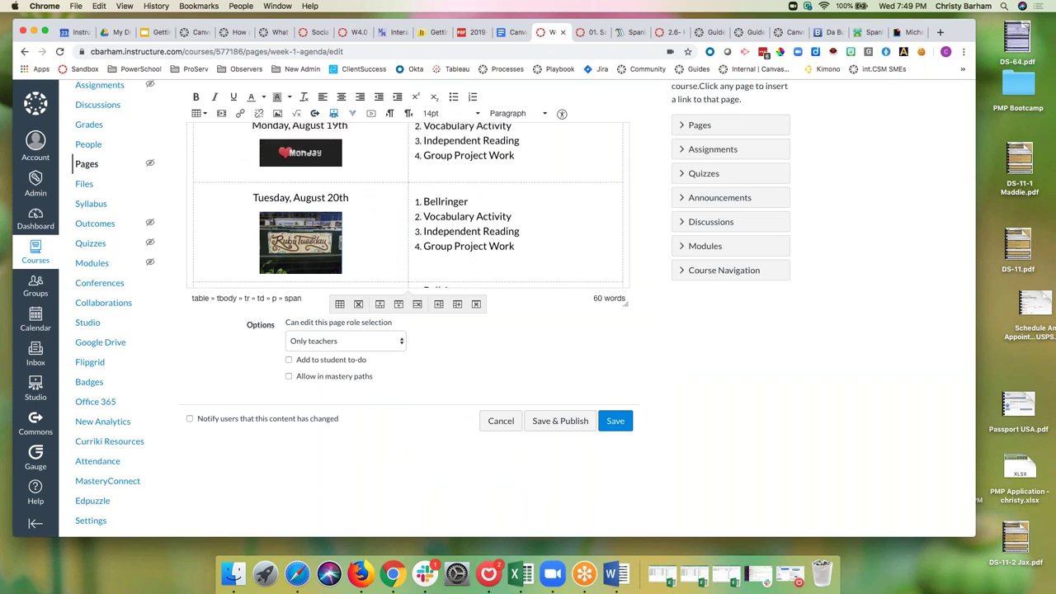
scroll(306, 174, up, 1)
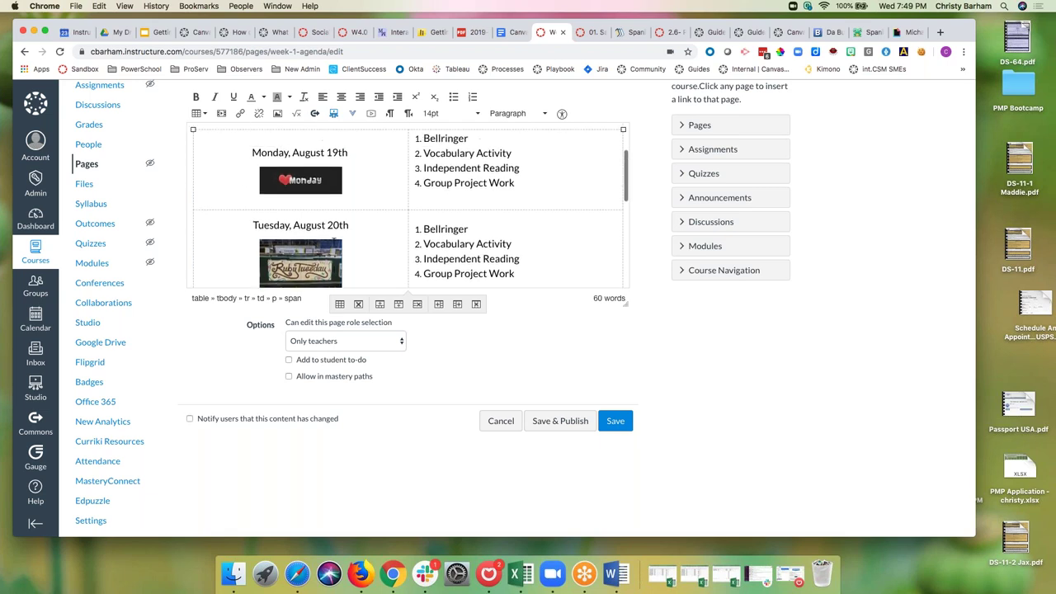
scroll(306, 174, up, 1)
scroll(306, 174, down, 3)
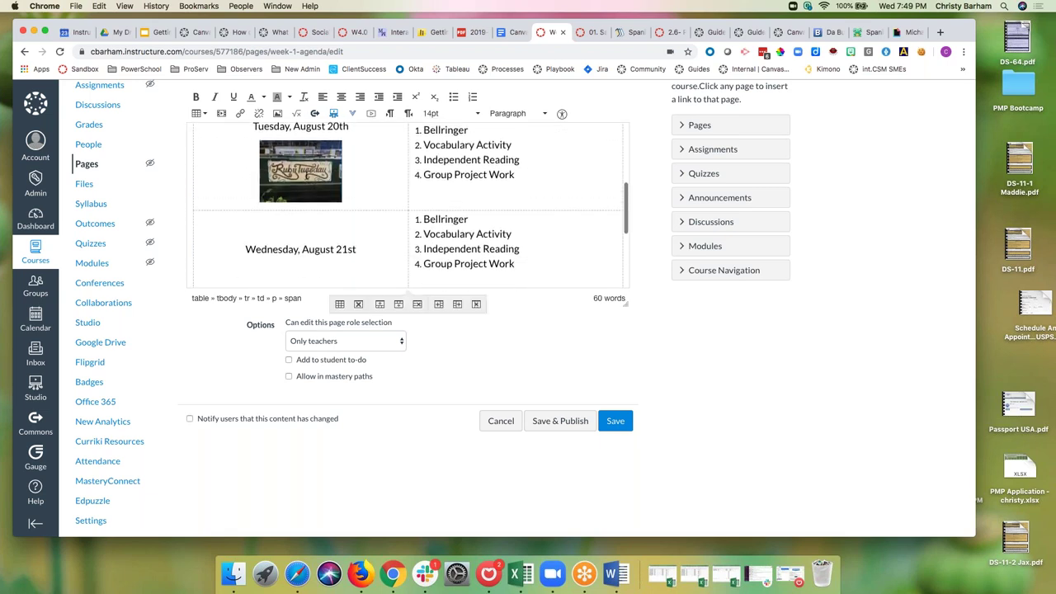
click(617, 422)
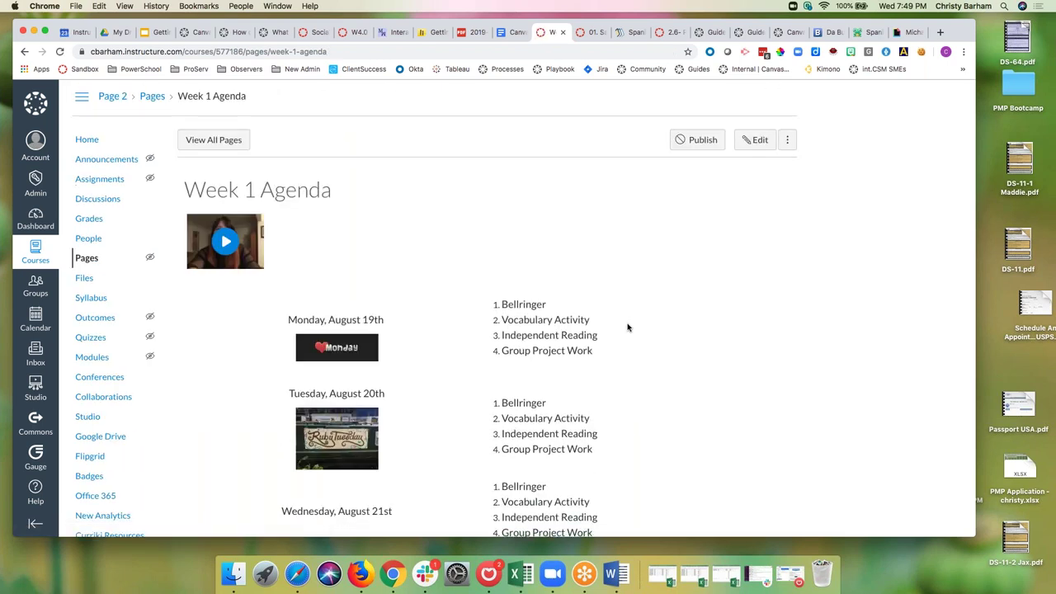
scroll(627, 327, down, 2)
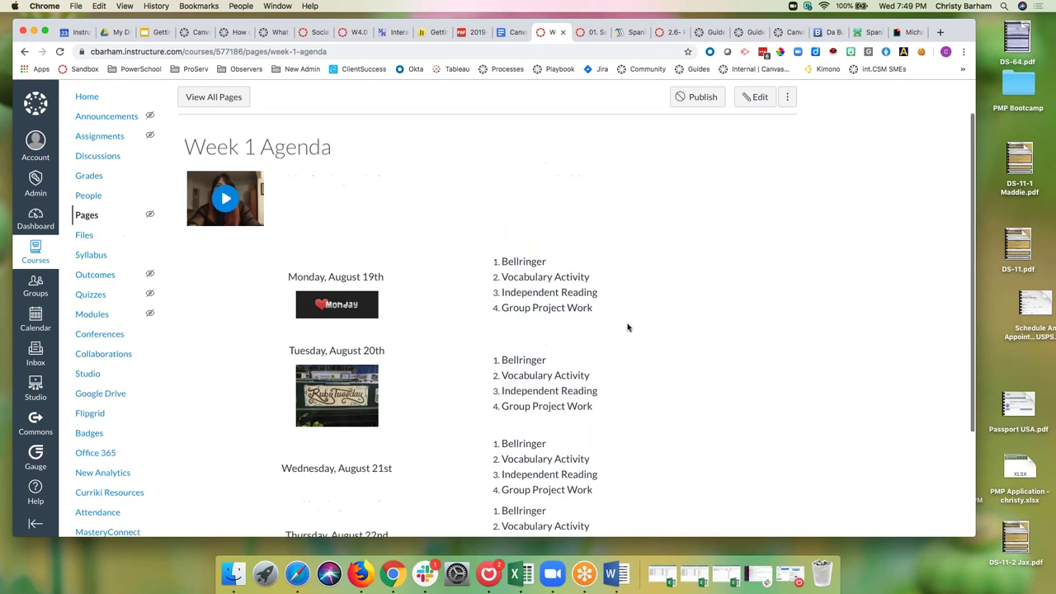
scroll(627, 328, up, 2)
Step: Reopen the page for editing, try to center the embedded video above the table, and save the page
click(759, 141)
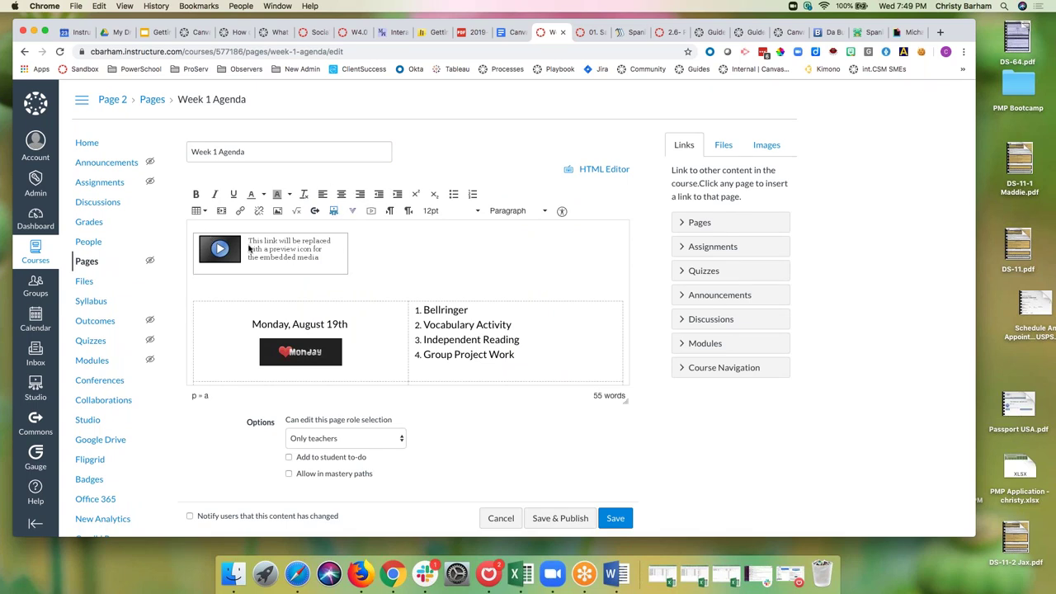
click(219, 237)
click(341, 195)
scroll(537, 294, down, 8)
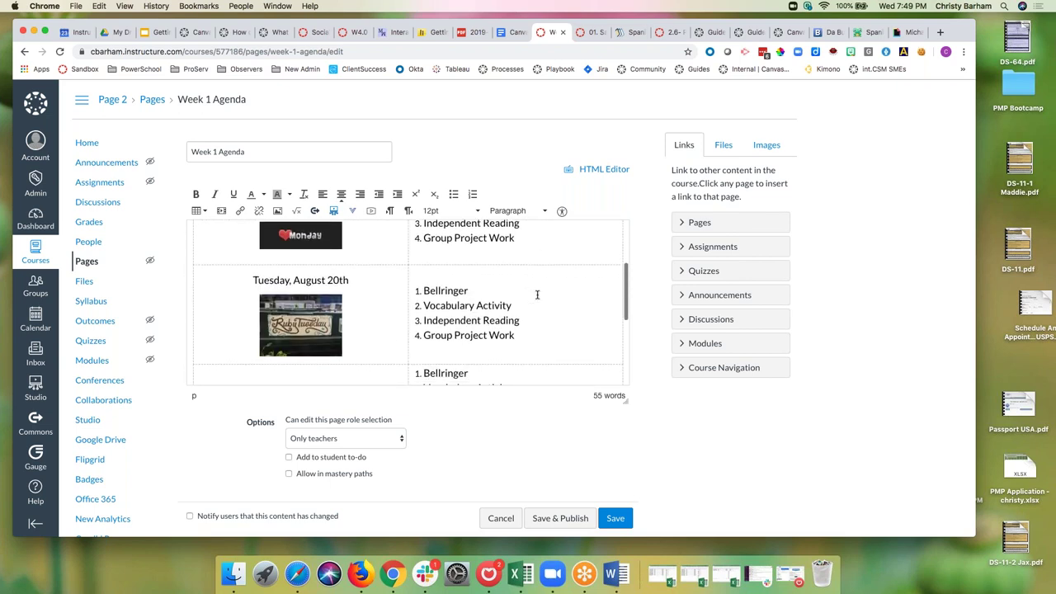
click(607, 519)
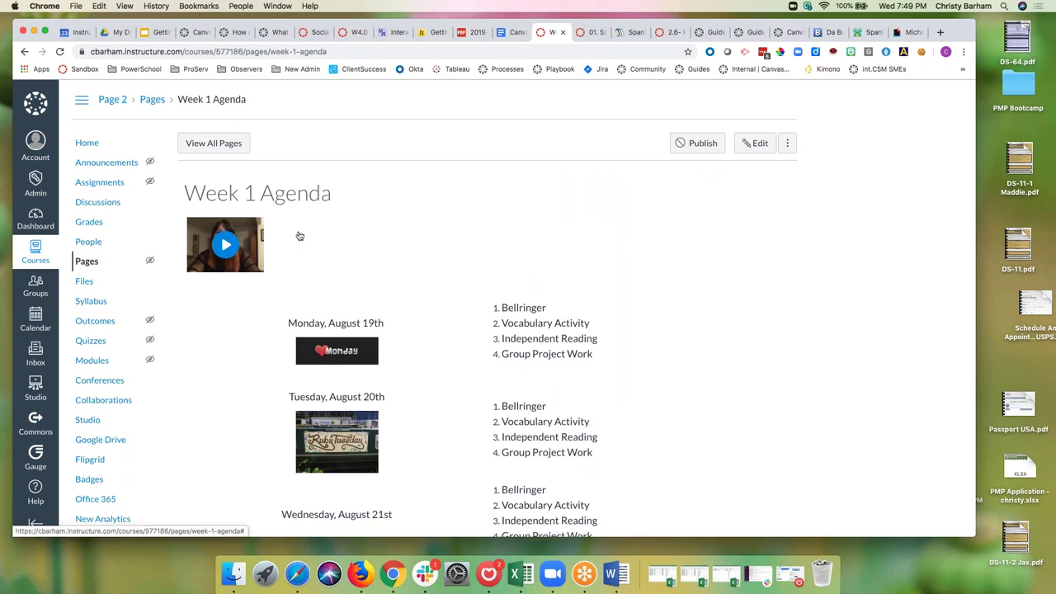
scroll(370, 172, down, 3)
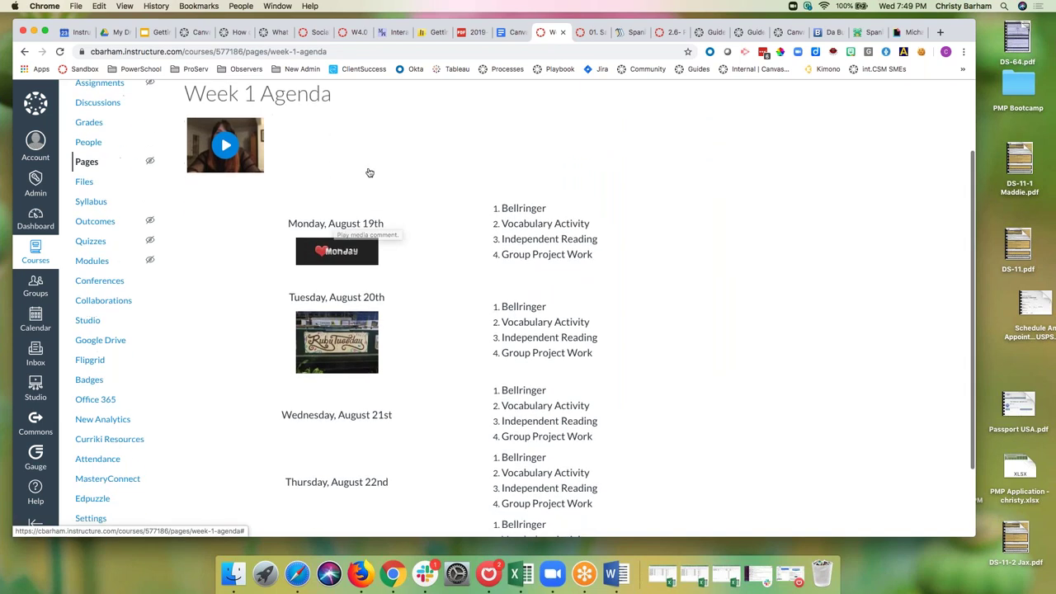
Step: Play the embedded video on the saved Week 1 Agenda page, minimize it, and look over the table of days and activities
click(424, 144)
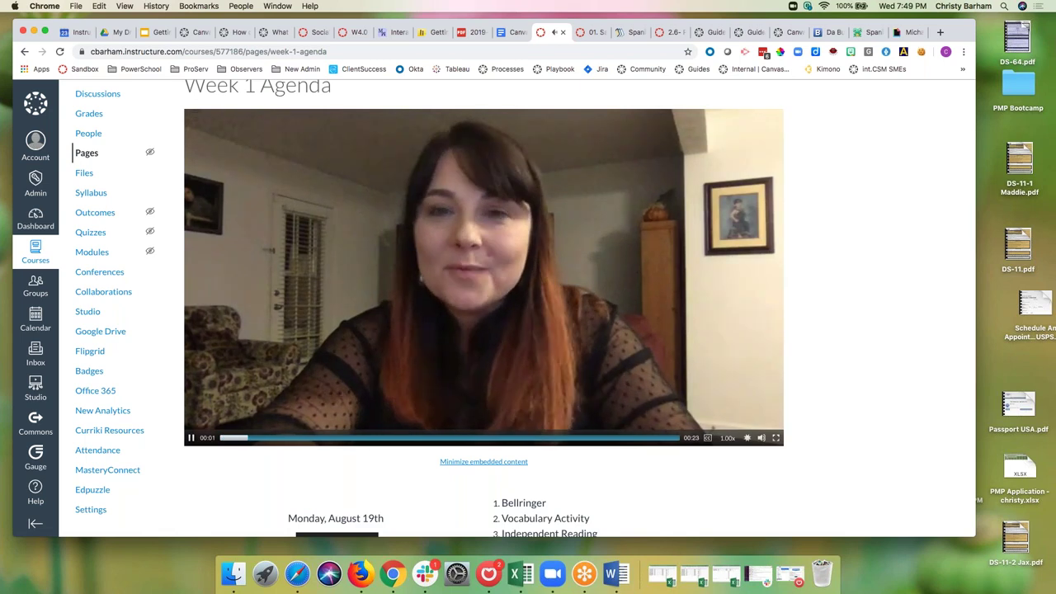
scroll(484, 305, down, 5)
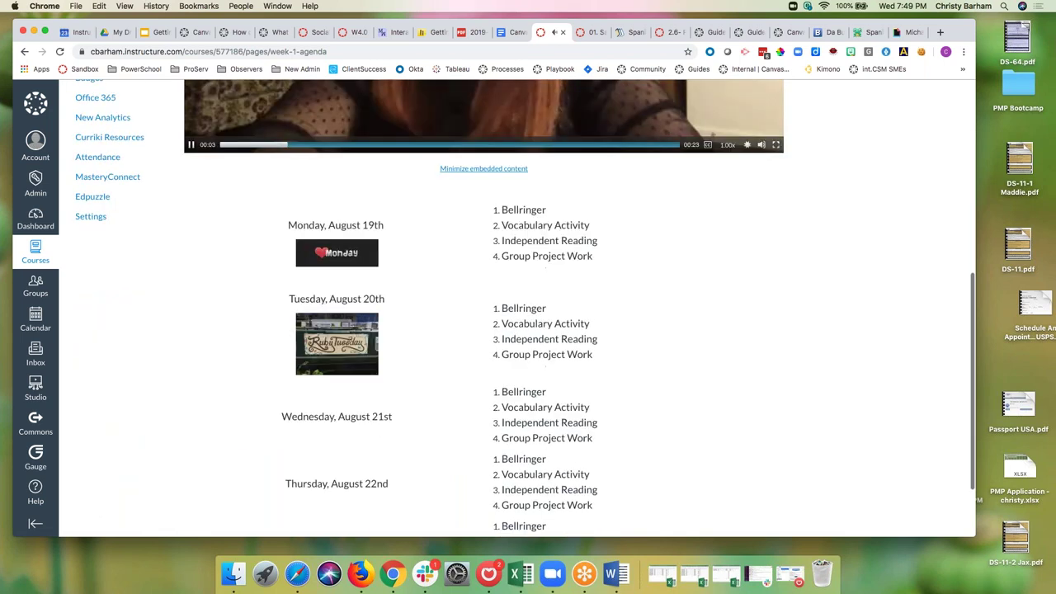
scroll(601, 238, up, 3)
click(511, 227)
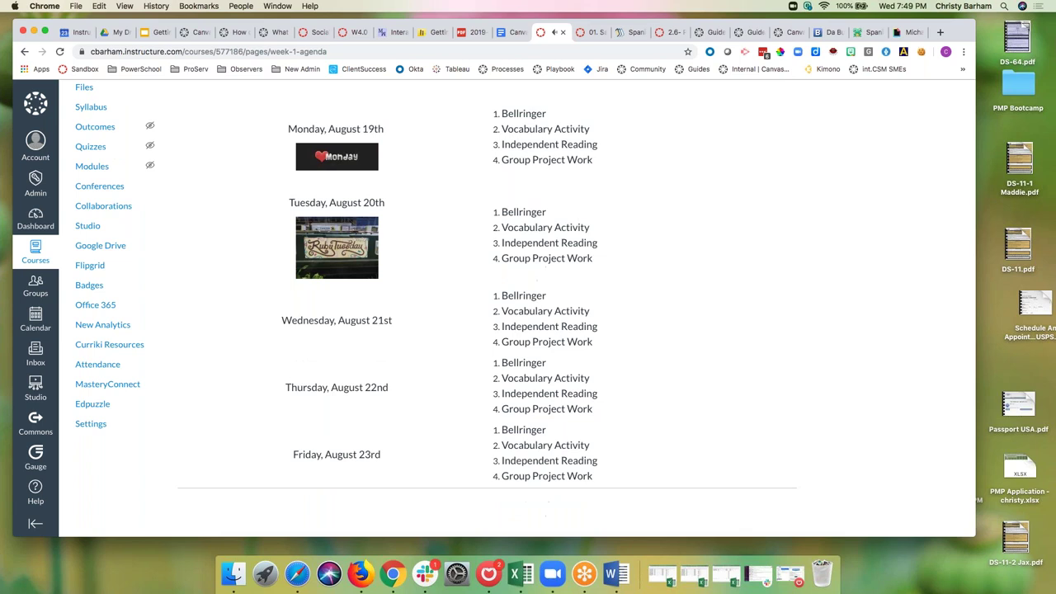
scroll(517, 305, up, 3)
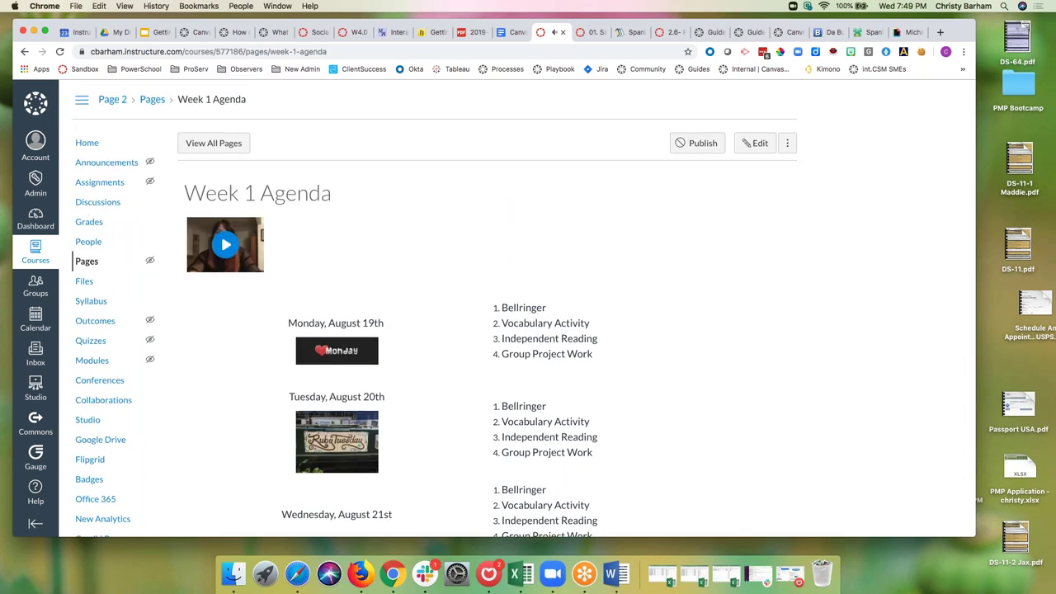
scroll(518, 305, down, 2)
scroll(429, 342, down, 2)
scroll(429, 343, up, 3)
Step: Switch to the Getting Started with Canvas for Teachers: Pages slide deck and present it from the "Questions?" slide
click(153, 33)
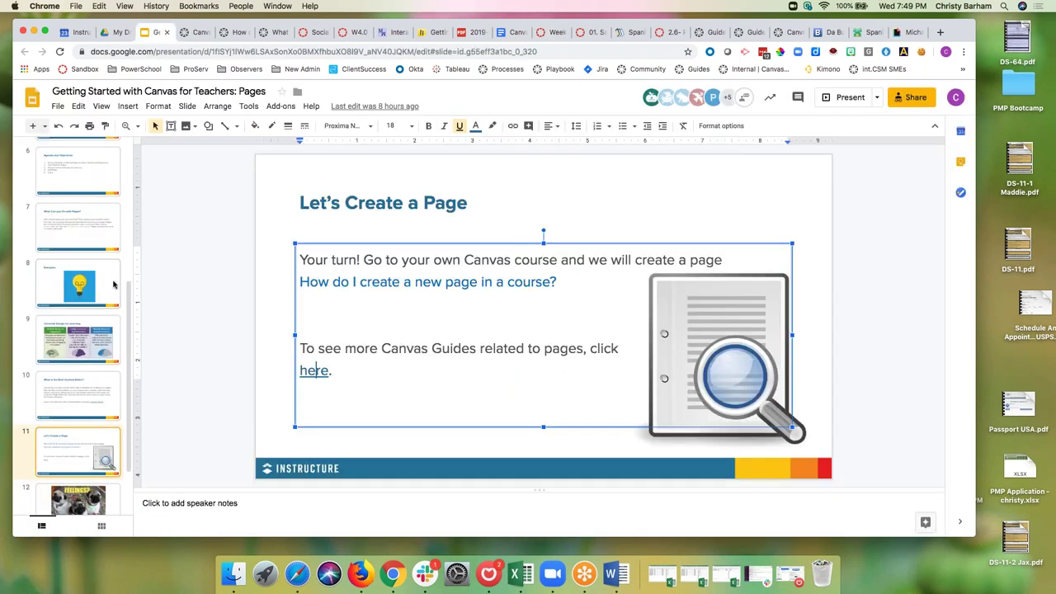
scroll(82, 371, down, 2)
click(78, 449)
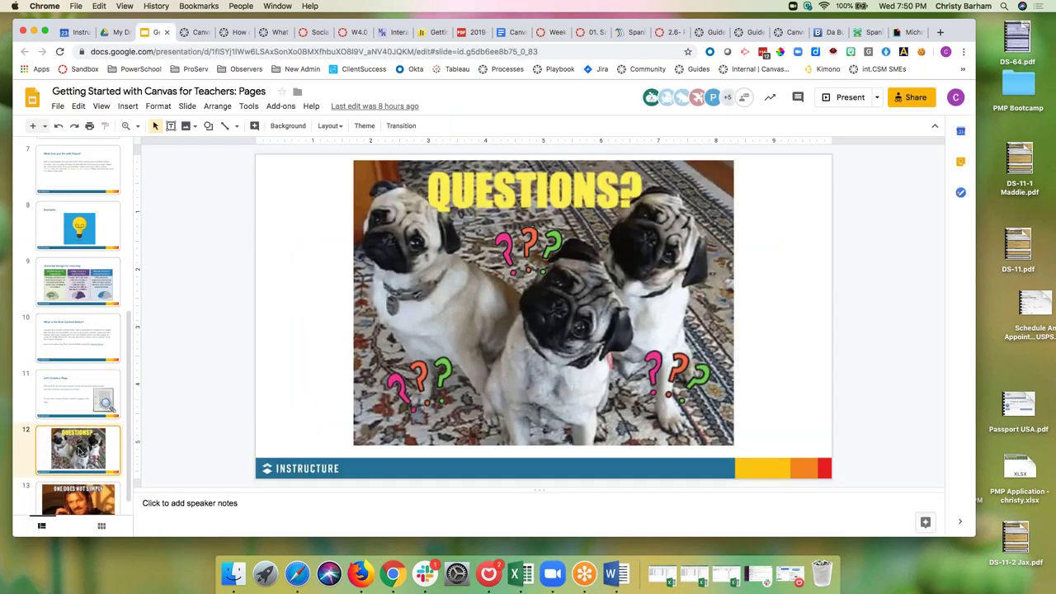
click(850, 97)
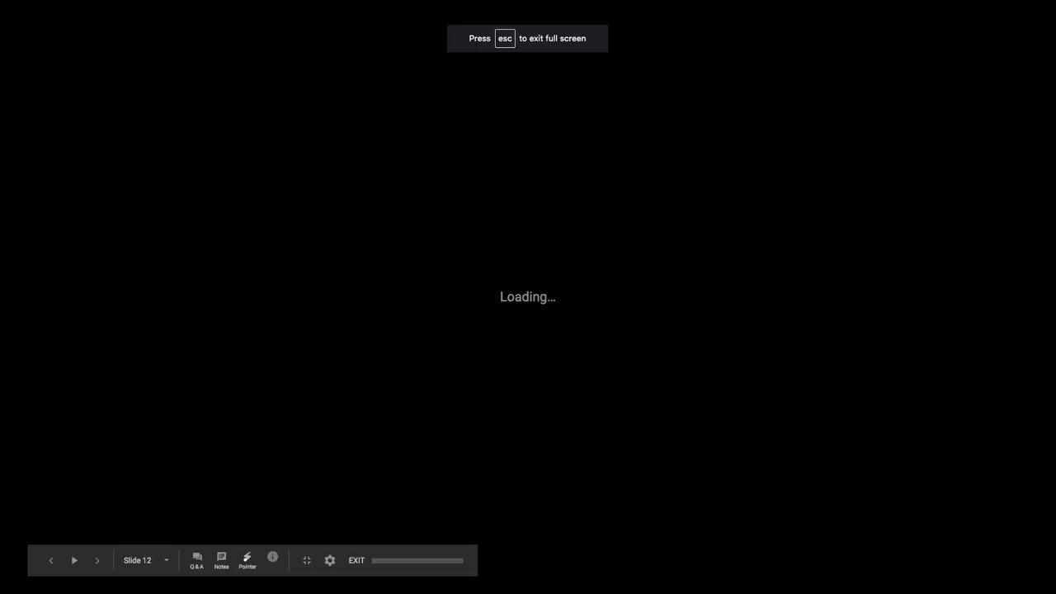
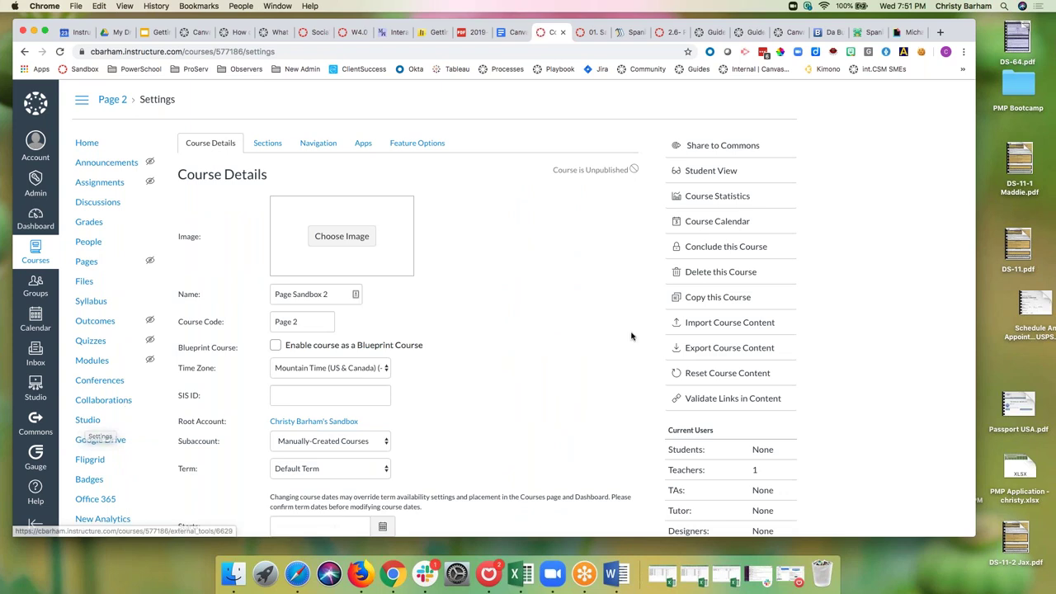
Step: Create a content export of the Page Sandbox 2 course with Course as the export type
click(701, 348)
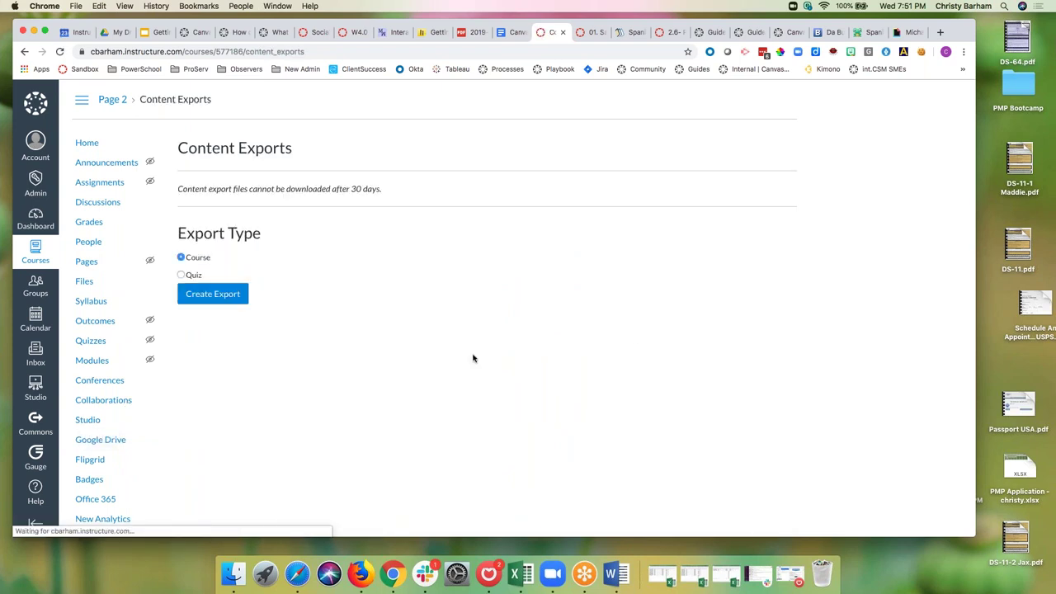
click(215, 292)
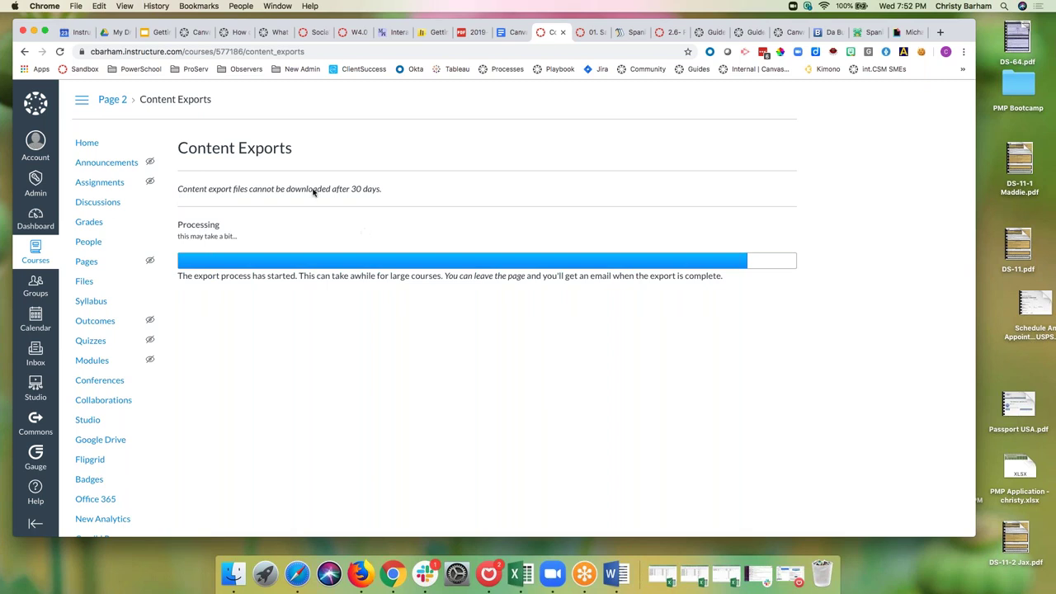
Step: Close the leftover browser pages, keeping only the calendar, Google Drive, the slide deck and the Content Exports page open
click(903, 35)
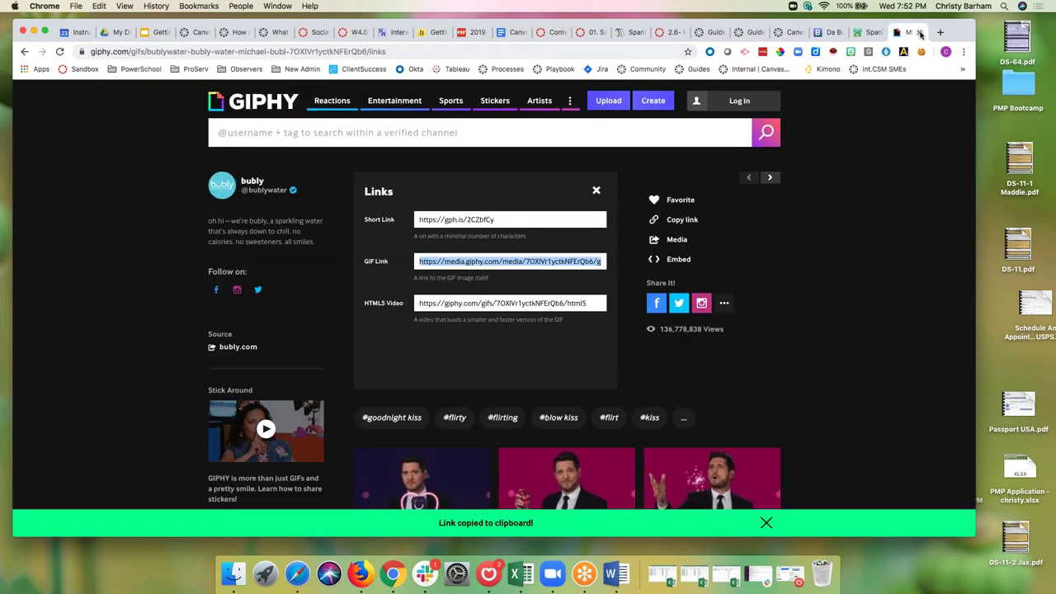
click(920, 33)
click(919, 33)
click(919, 33)
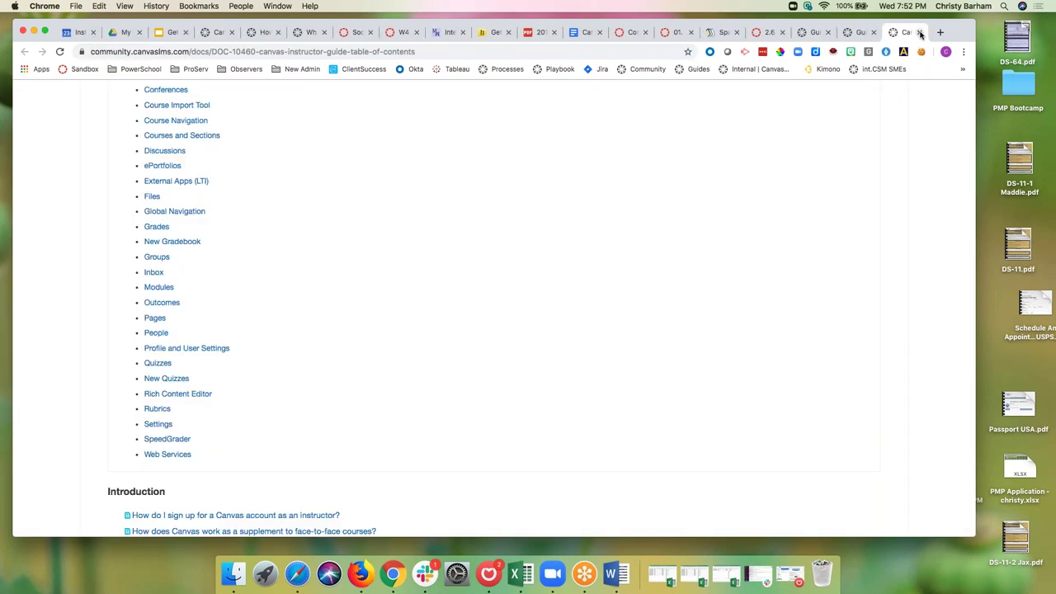
click(920, 33)
click(919, 33)
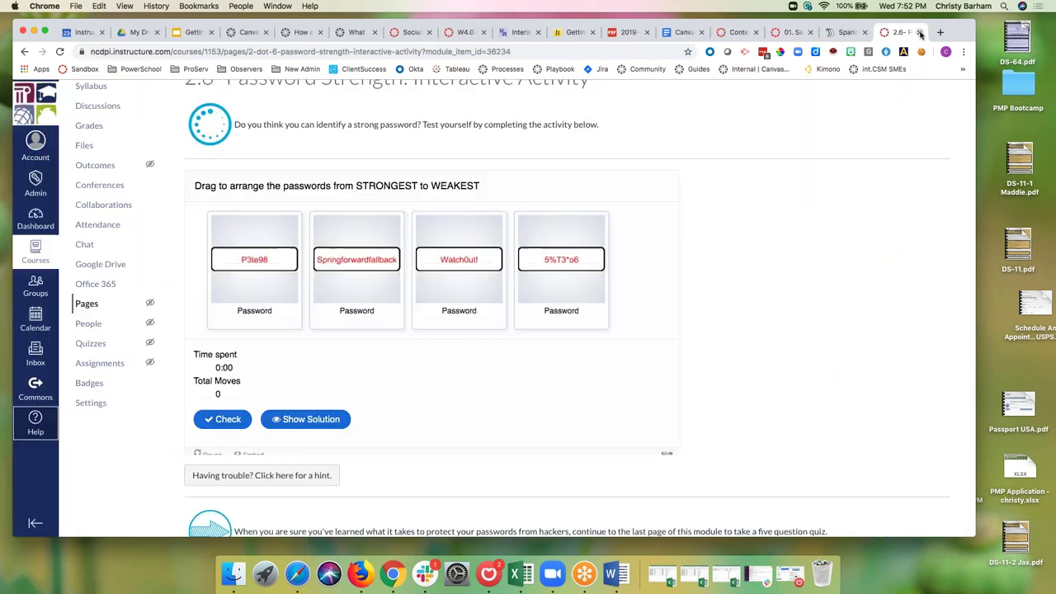
click(919, 33)
click(919, 33)
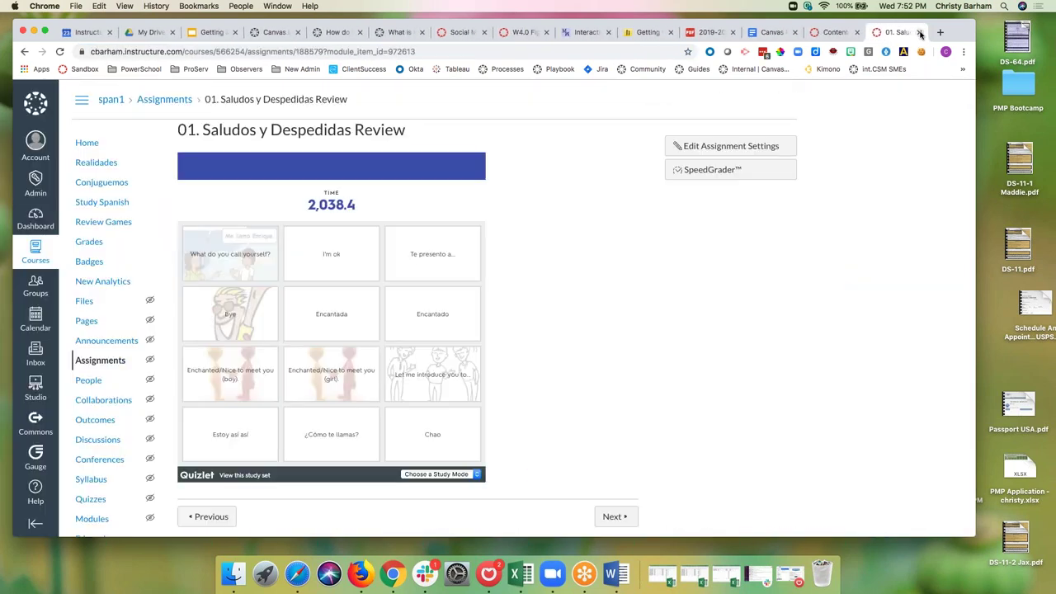
click(920, 33)
click(794, 32)
click(784, 32)
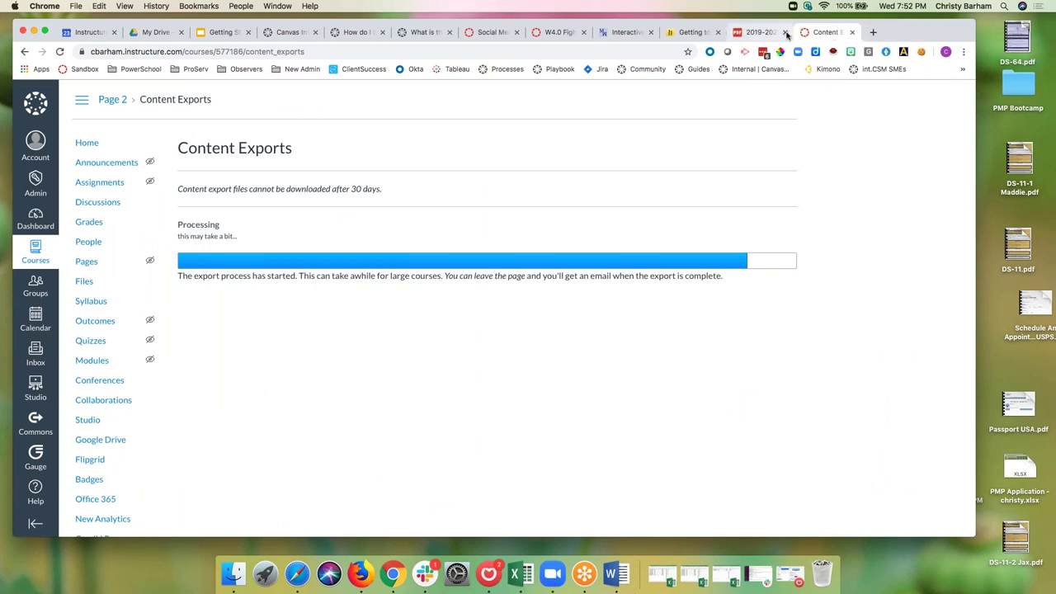
click(718, 32)
click(651, 32)
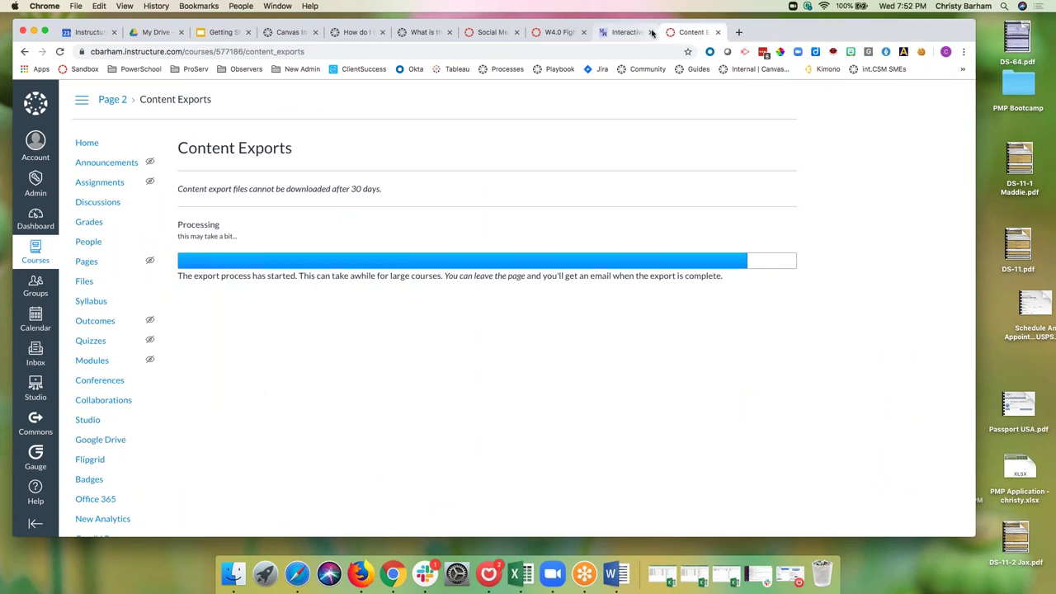
click(583, 32)
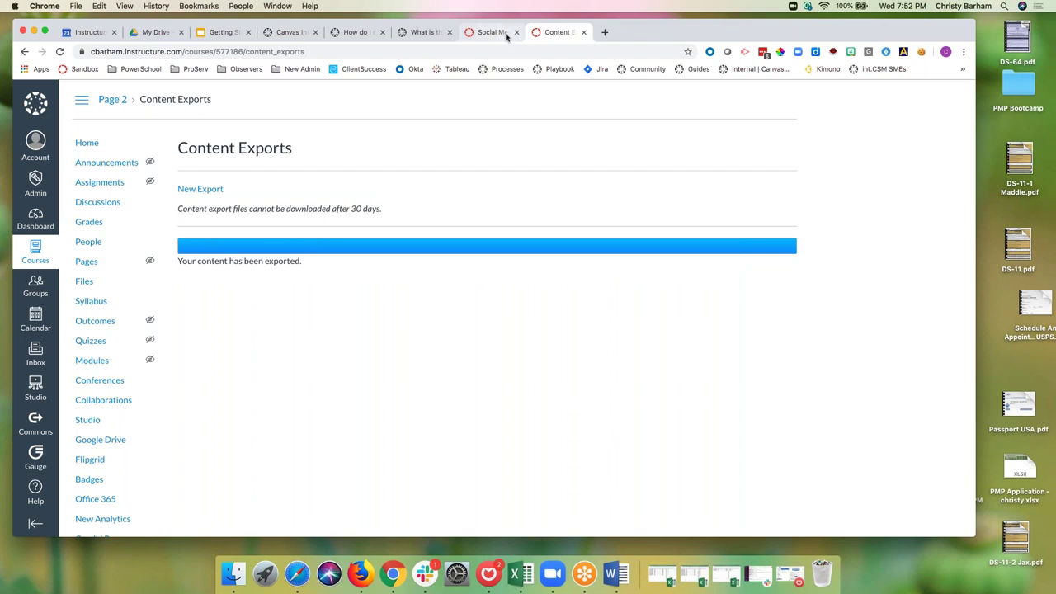
click(516, 32)
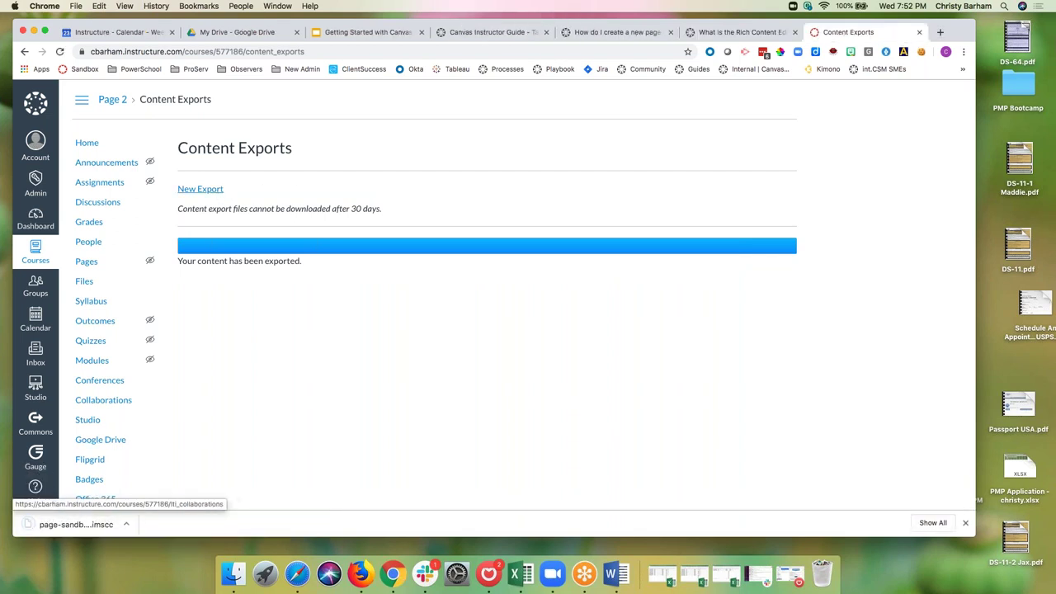
click(545, 33)
click(545, 33)
click(545, 33)
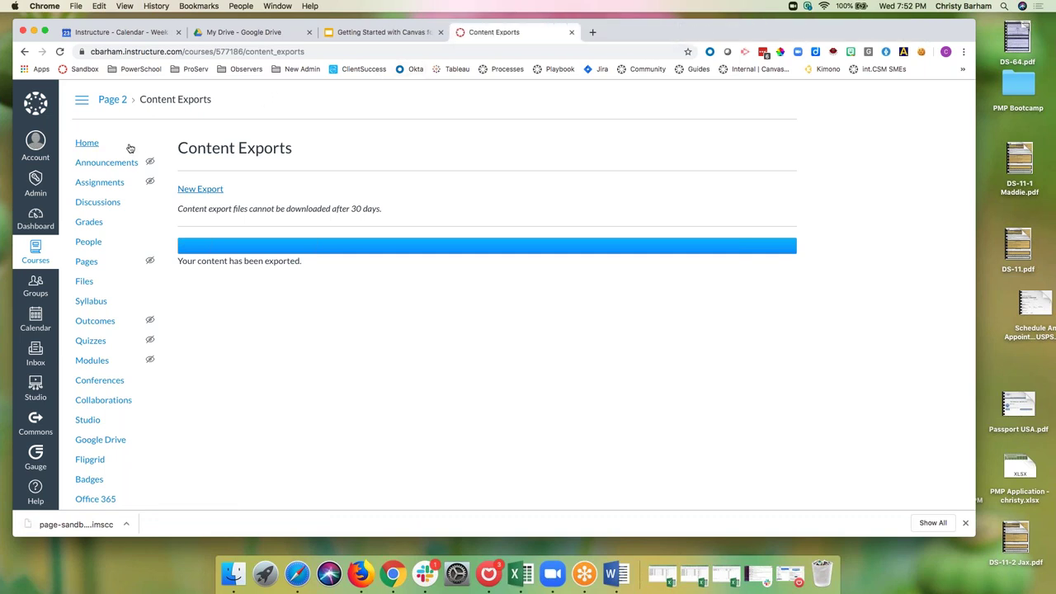
Step: Create a new course named "1st Period Spanish" from the dashboard
click(35, 217)
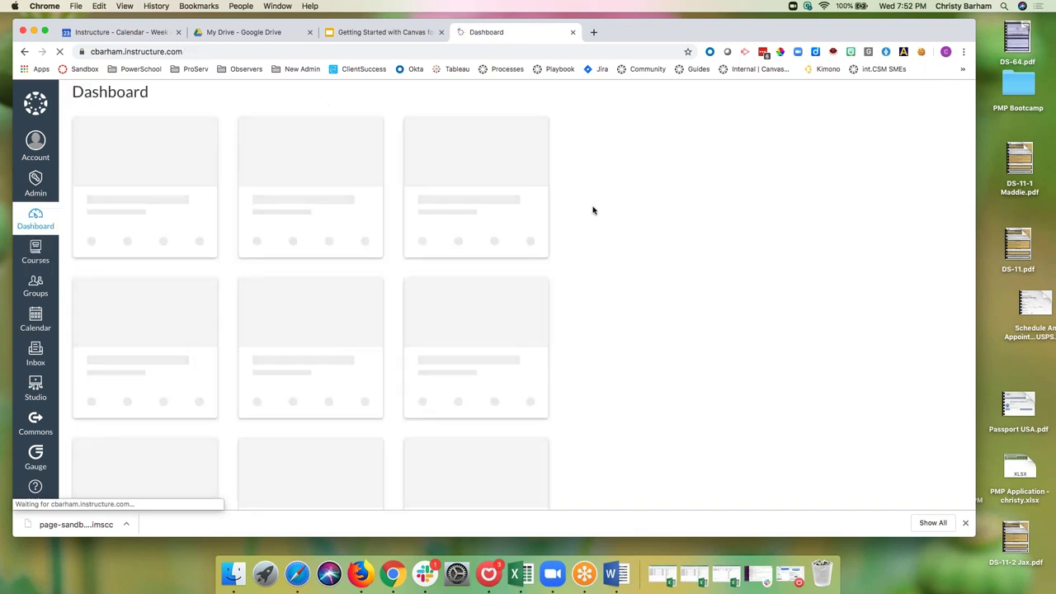
scroll(654, 326, down, 3)
scroll(654, 326, down, 15)
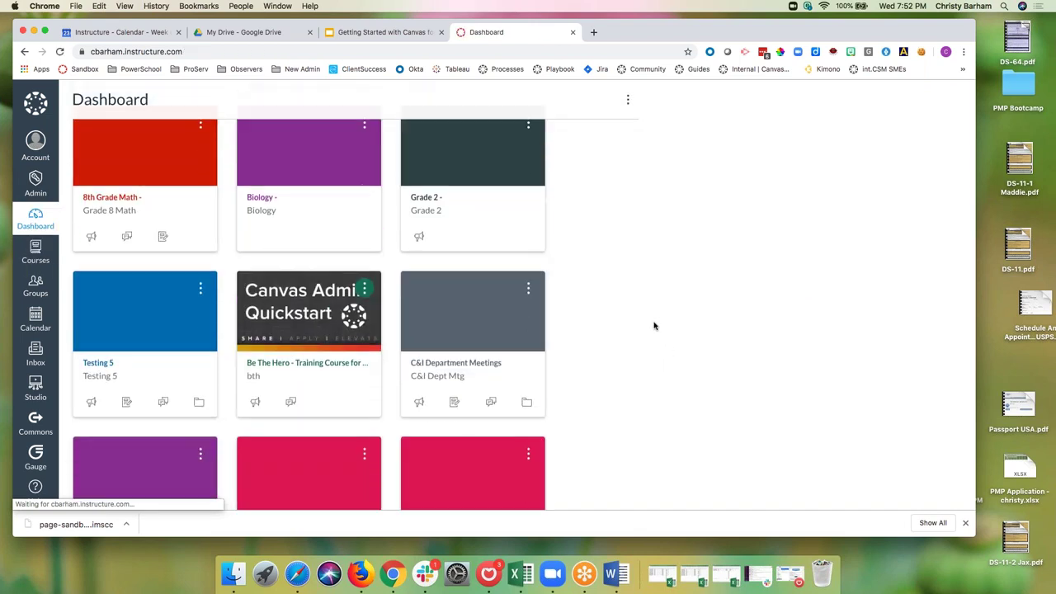
scroll(654, 326, down, 10)
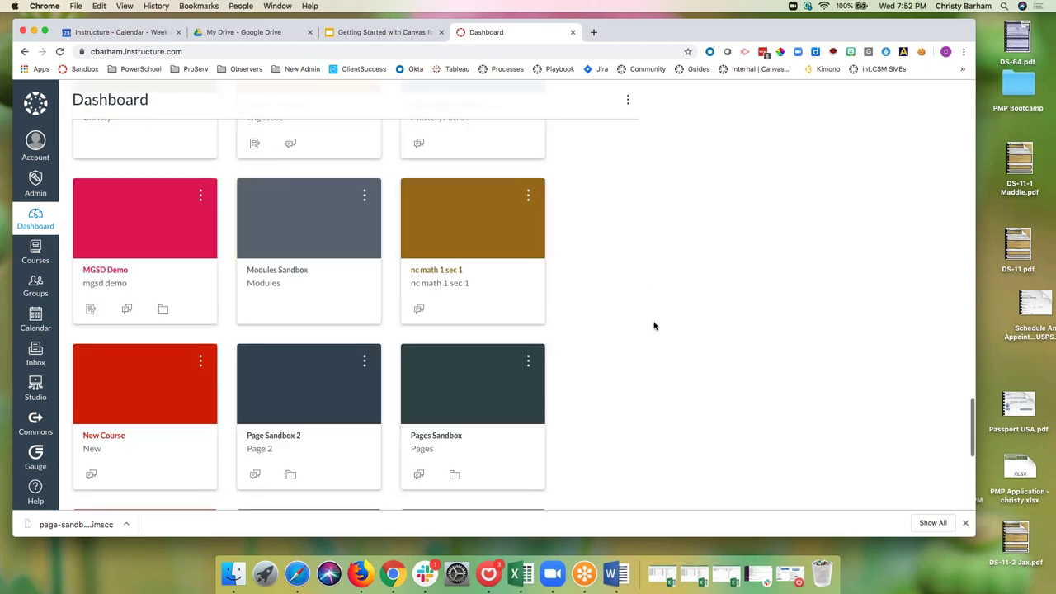
scroll(660, 395, down, 5)
scroll(672, 471, up, 8)
click(693, 471)
click(580, 247)
text(1st Period)
text( Sapnish)
key(BackSpace)
key(BackSpace)
key(BackSpace)
key(BackSpace)
key(BackSpace)
text(panish)
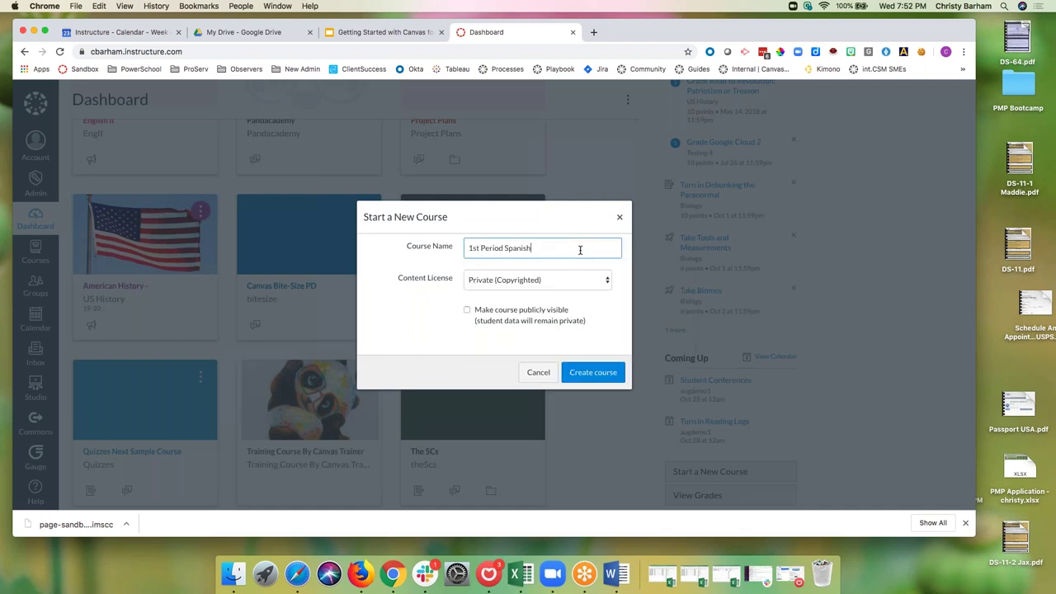
click(589, 371)
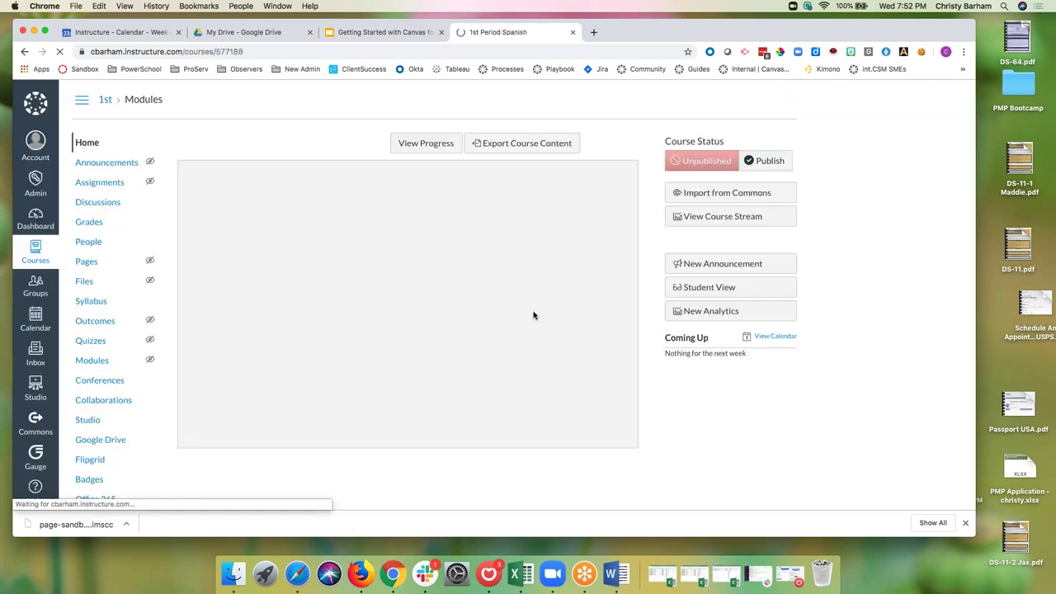
Step: Open the Import Content page from the settings of the 1st Period Spanish course
scroll(119, 345, down, 3)
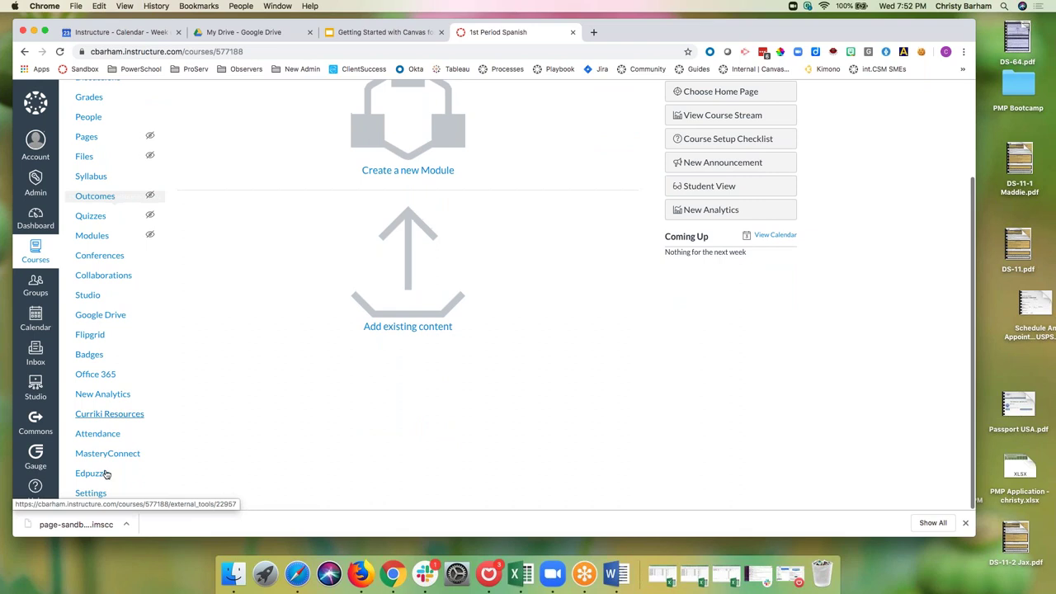
click(87, 493)
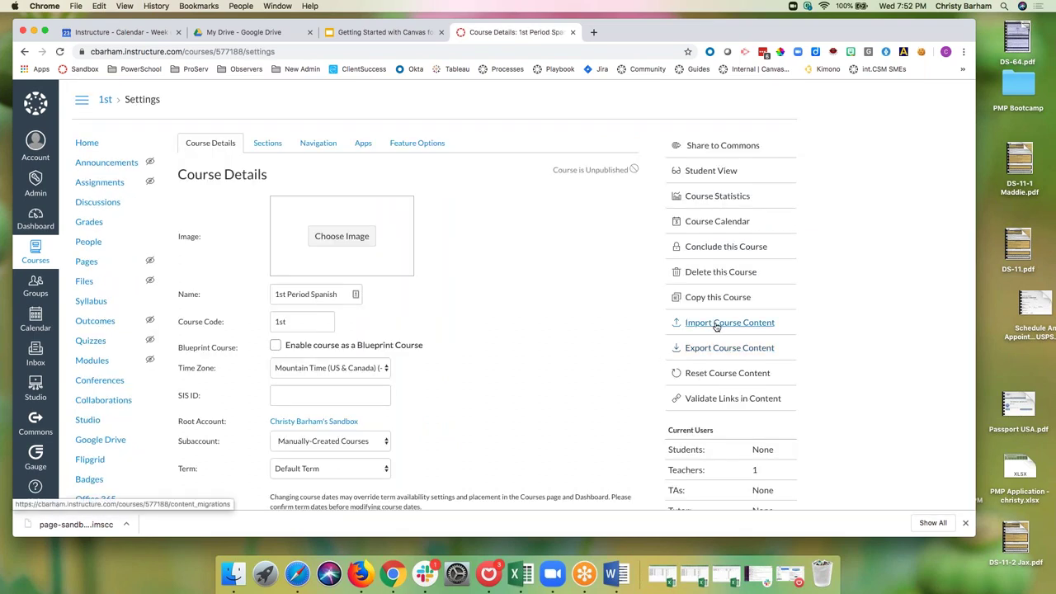
click(716, 324)
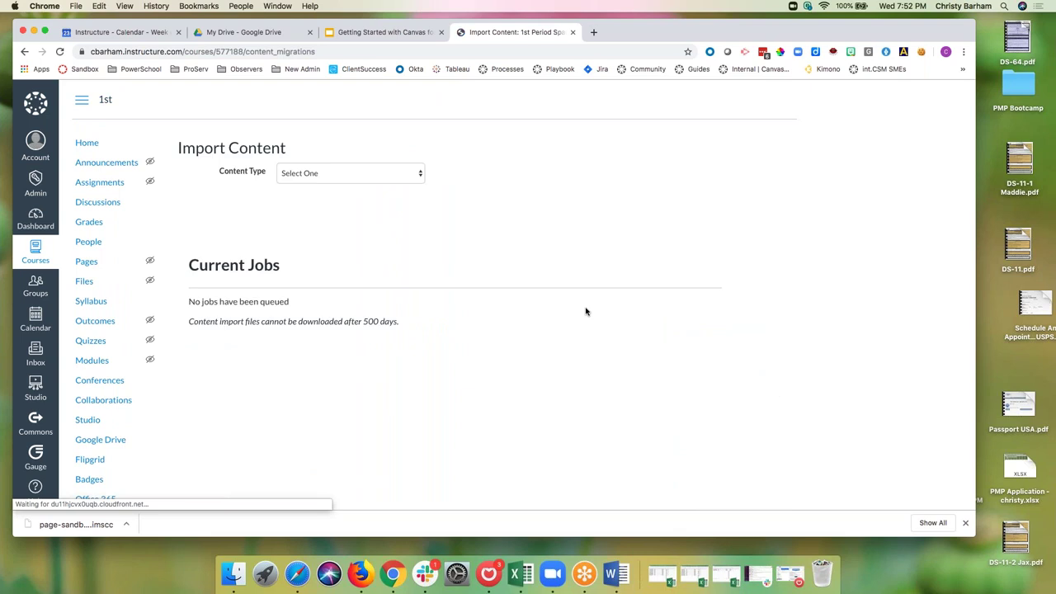
Step: Set up a Canvas Course Export Package import with page-sandbox-2-export.imscc as the source, trying both all content and specific content
click(419, 176)
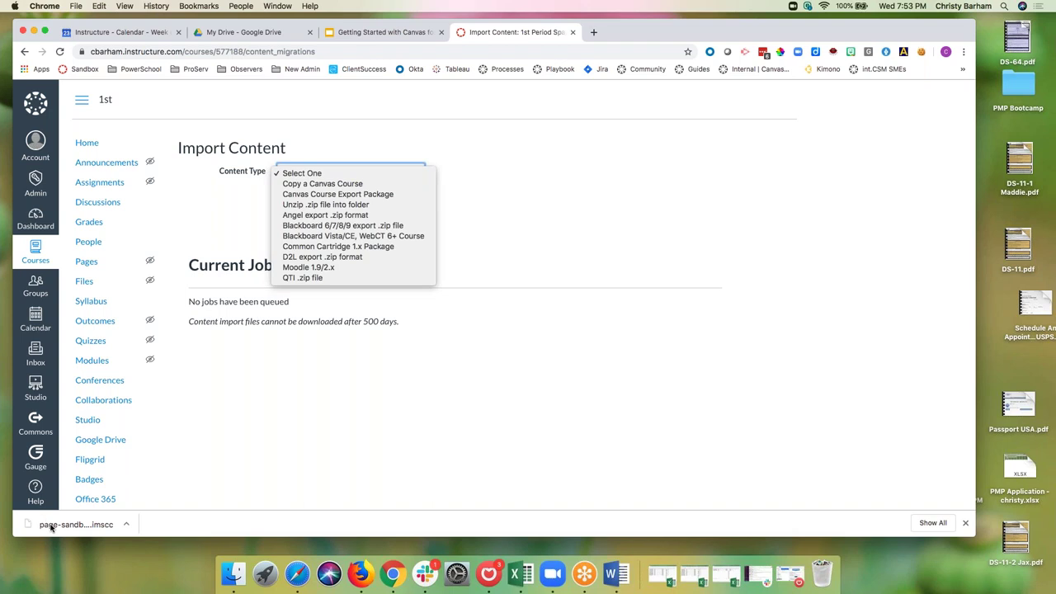
click(327, 195)
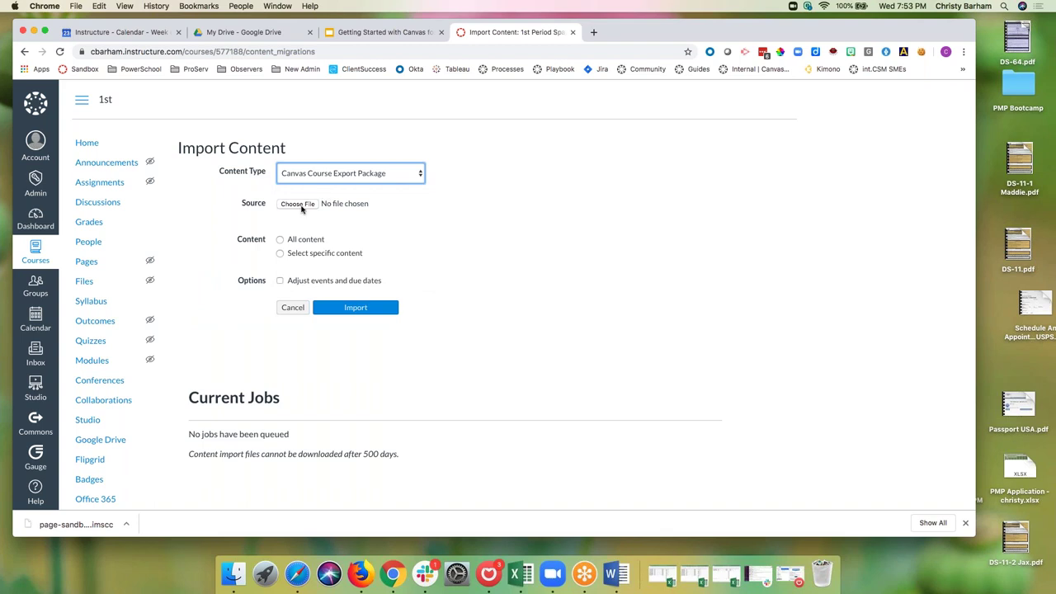
click(301, 208)
click(330, 189)
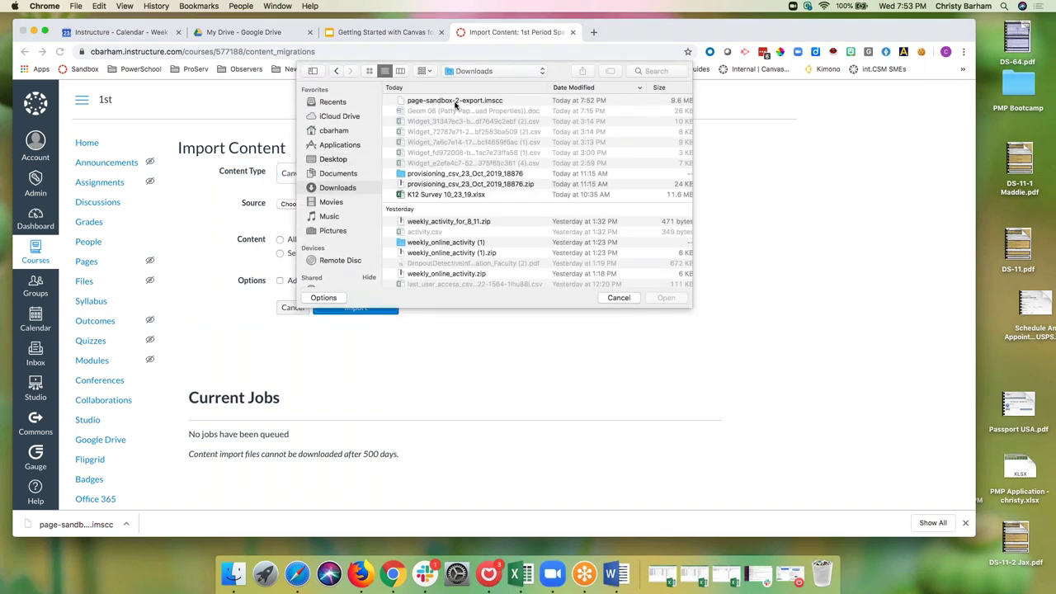
click(455, 102)
click(661, 302)
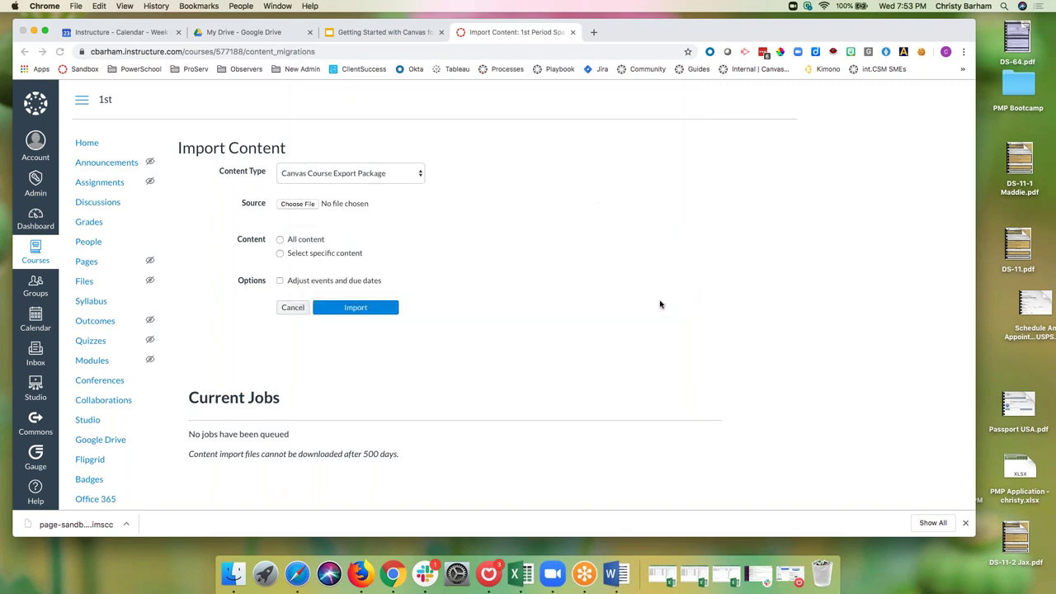
click(281, 240)
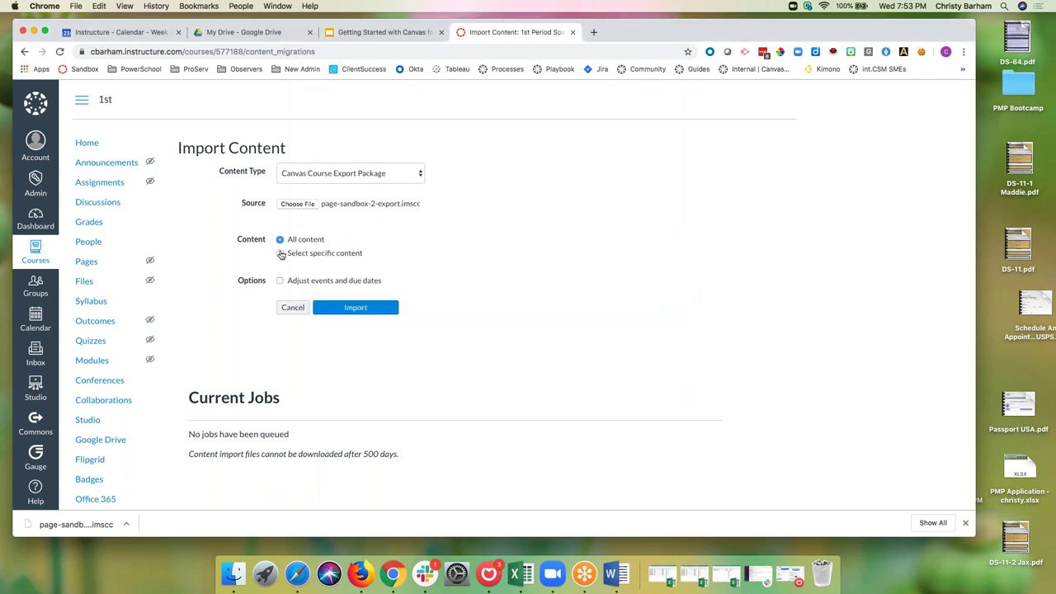
click(280, 253)
Step: Switch the import to Copy a Canvas Course with Page Sandbox 2 as the source, trying all content before choosing specific content
click(401, 180)
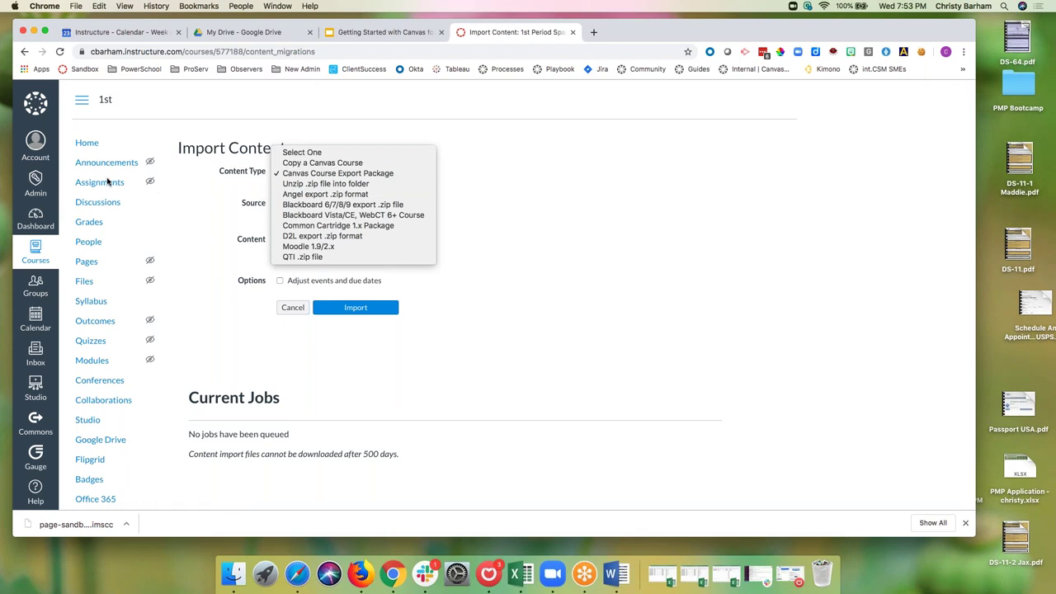
click(288, 163)
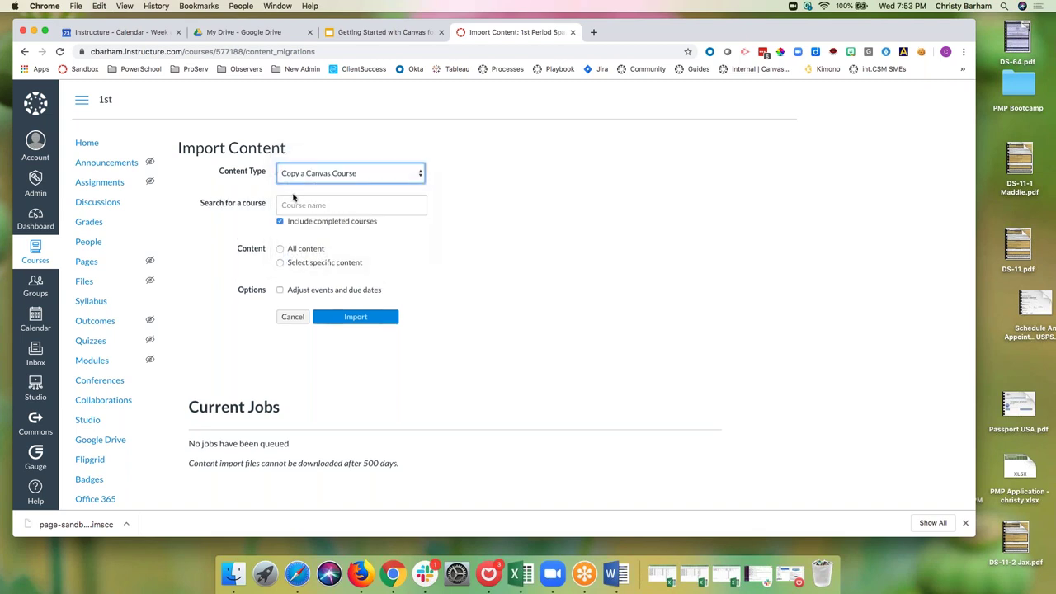
click(291, 205)
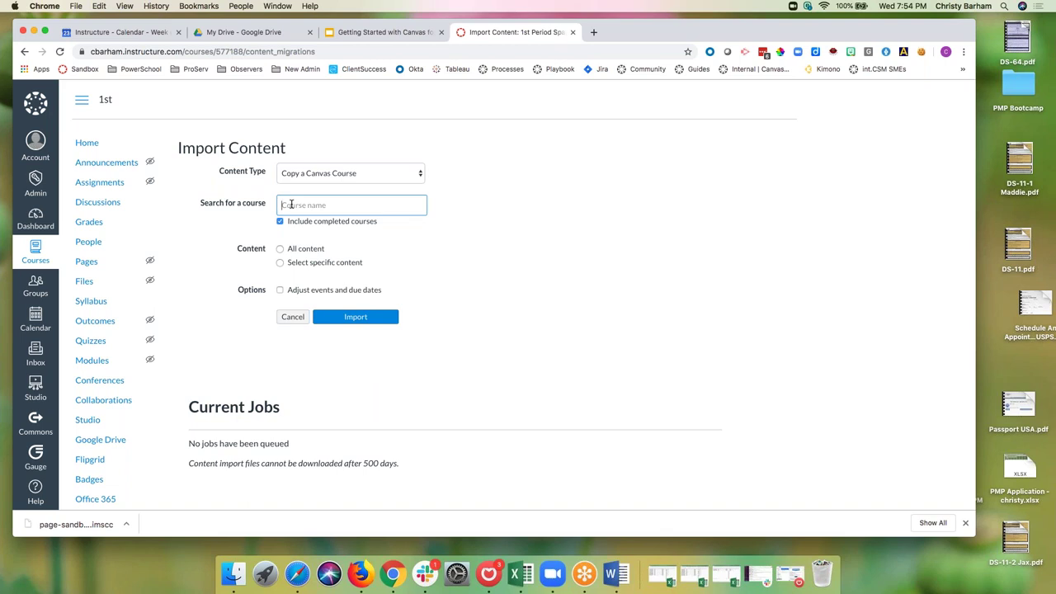
text(page sandbox)
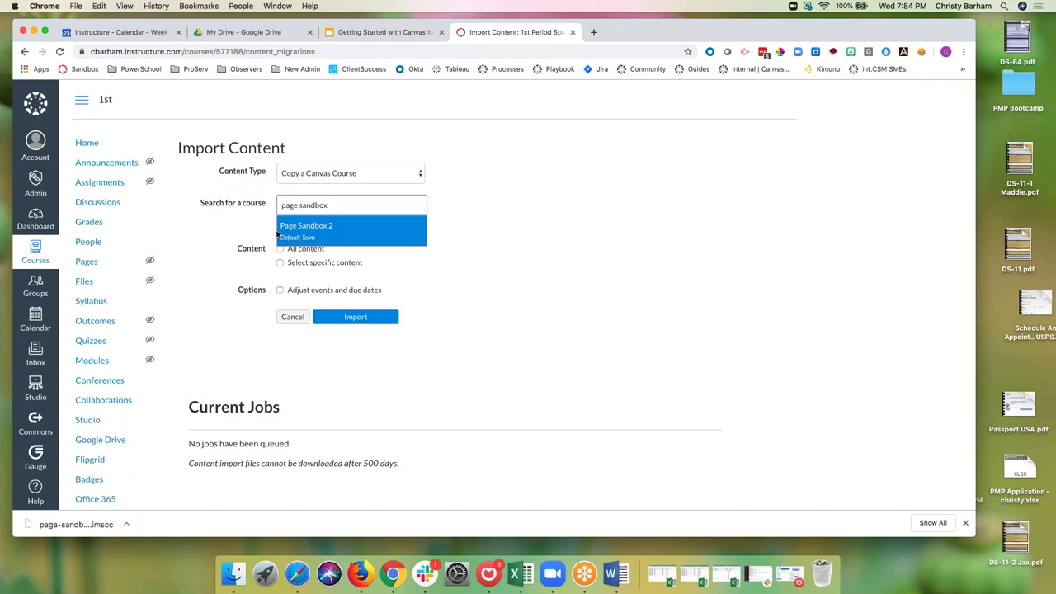
click(279, 234)
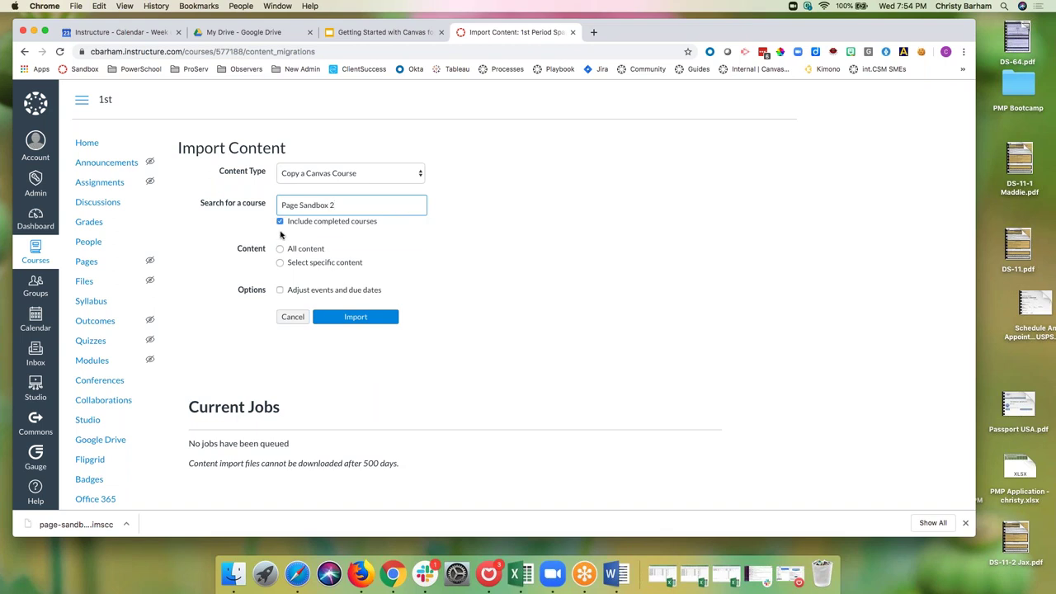
click(280, 251)
click(280, 263)
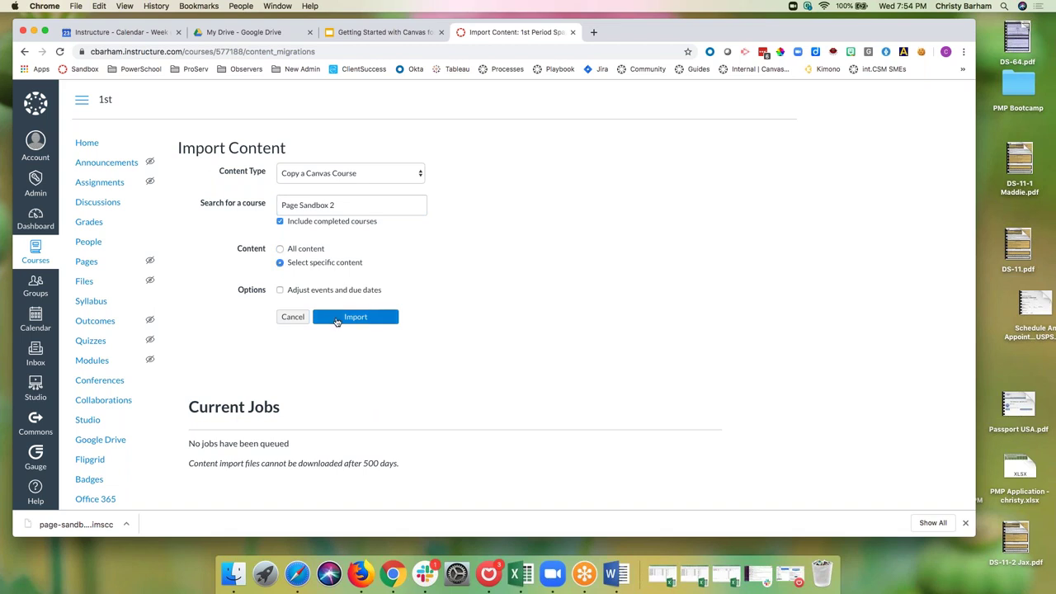
Step: Search the sandbox account's course list for "page sandbox" and open the Page Sandbox 2 course
scroll(107, 299, down, 5)
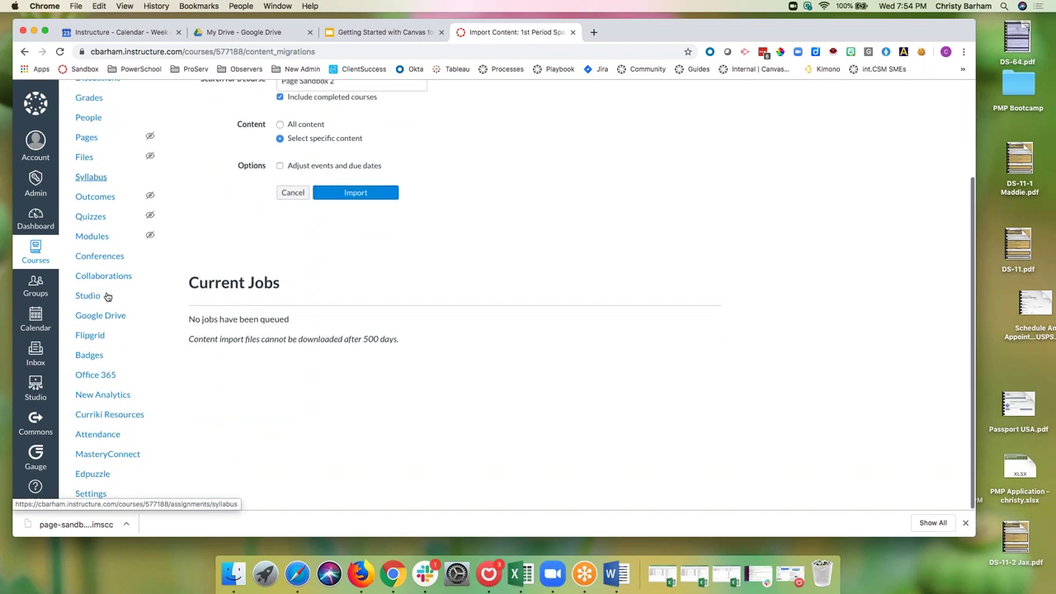
scroll(228, 154, up, 3)
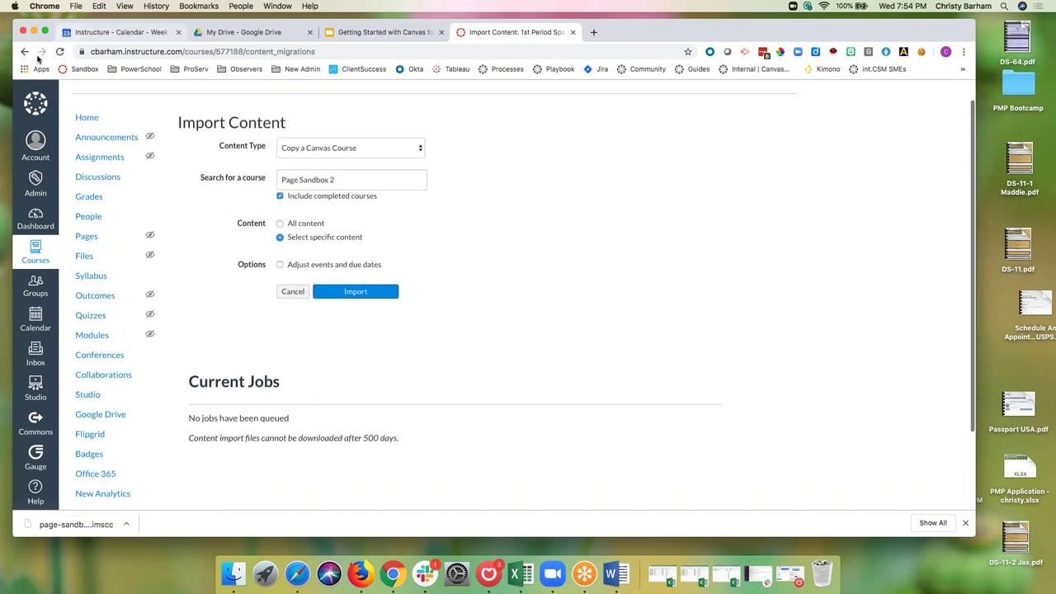
click(36, 183)
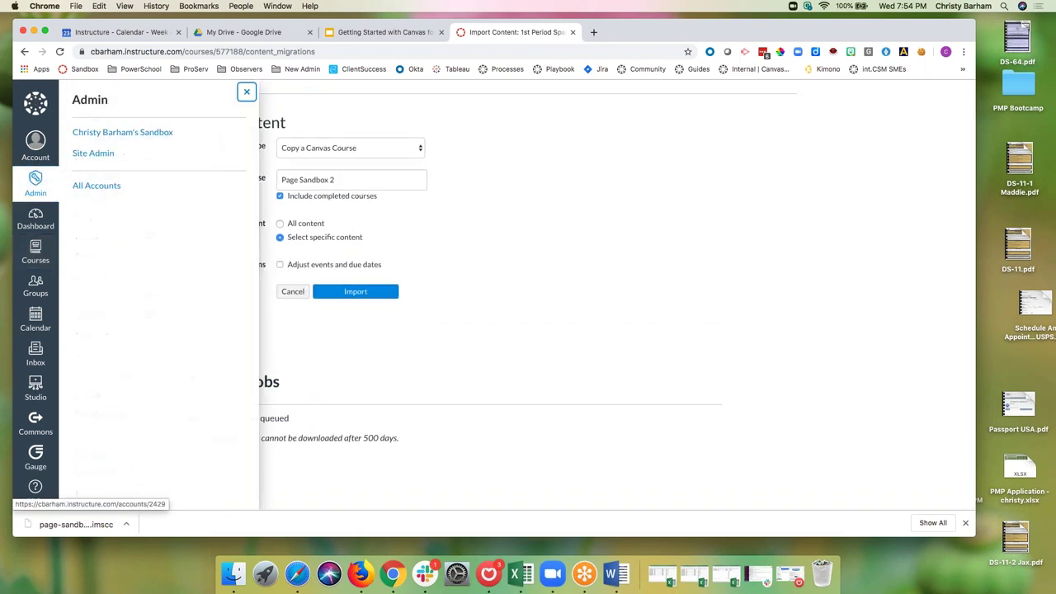
click(162, 134)
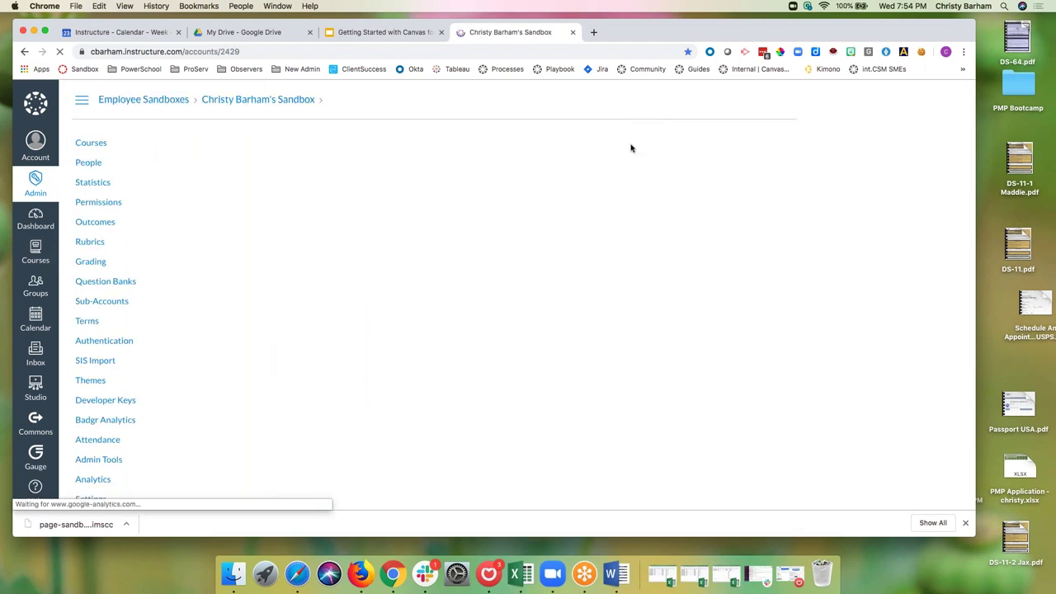
click(548, 145)
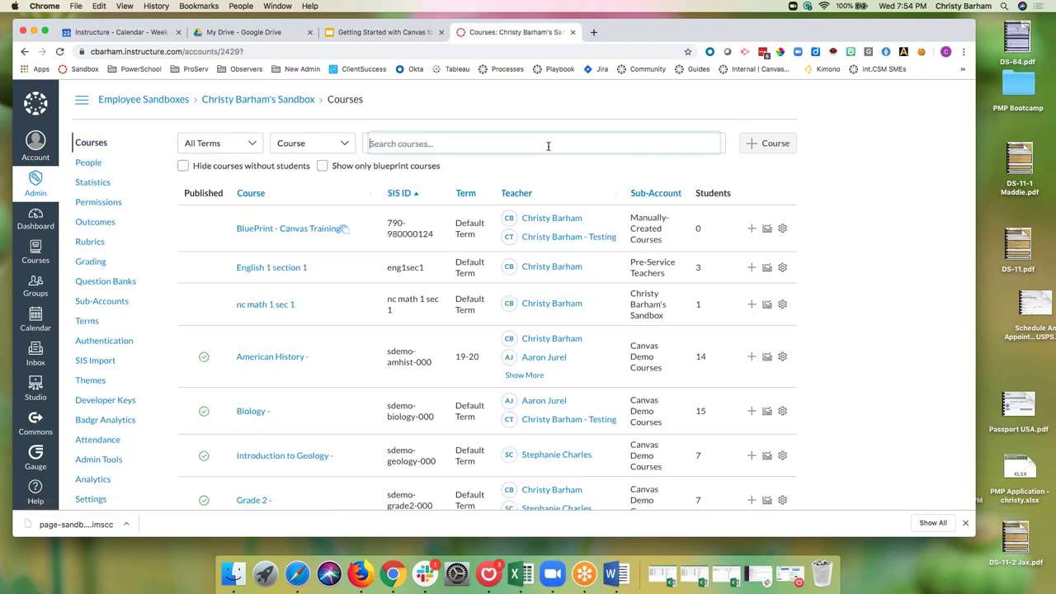
text(page sandbox)
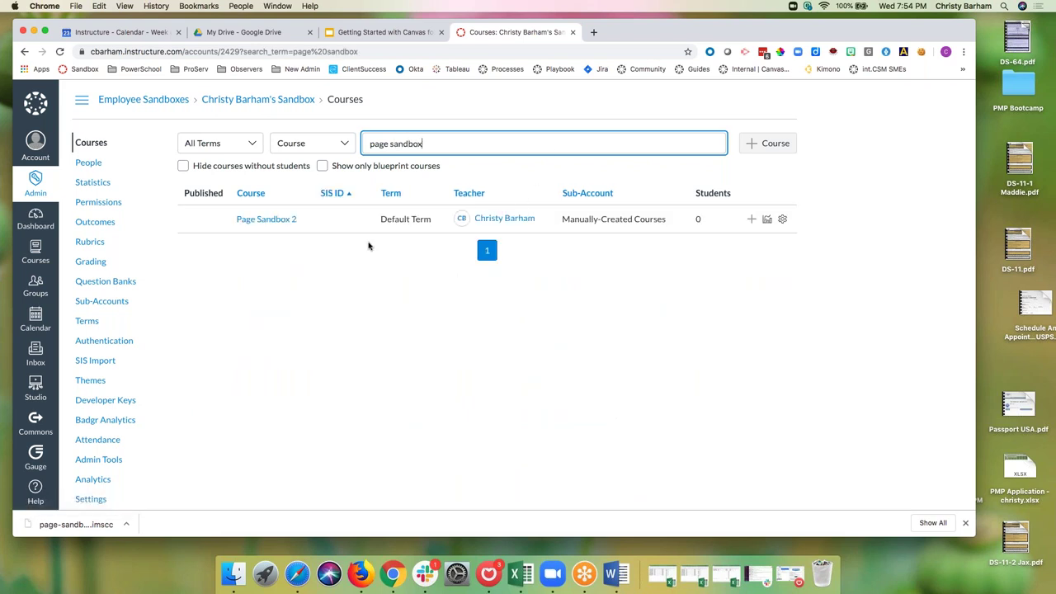
click(293, 223)
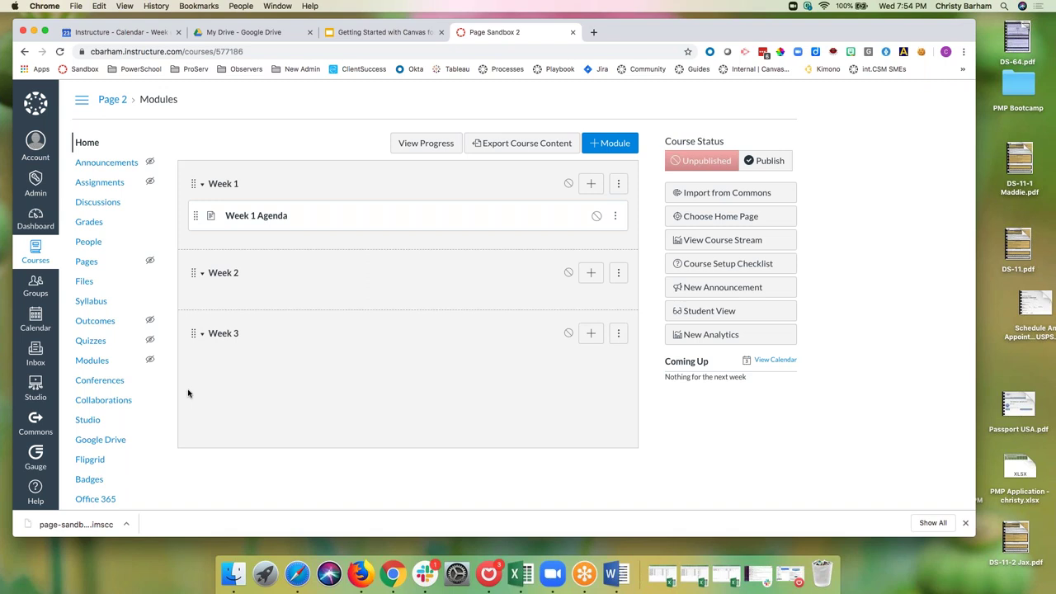
Step: Open the Share to Commons form from the settings of the Page Sandbox 2 course
scroll(135, 464, down, 3)
click(102, 495)
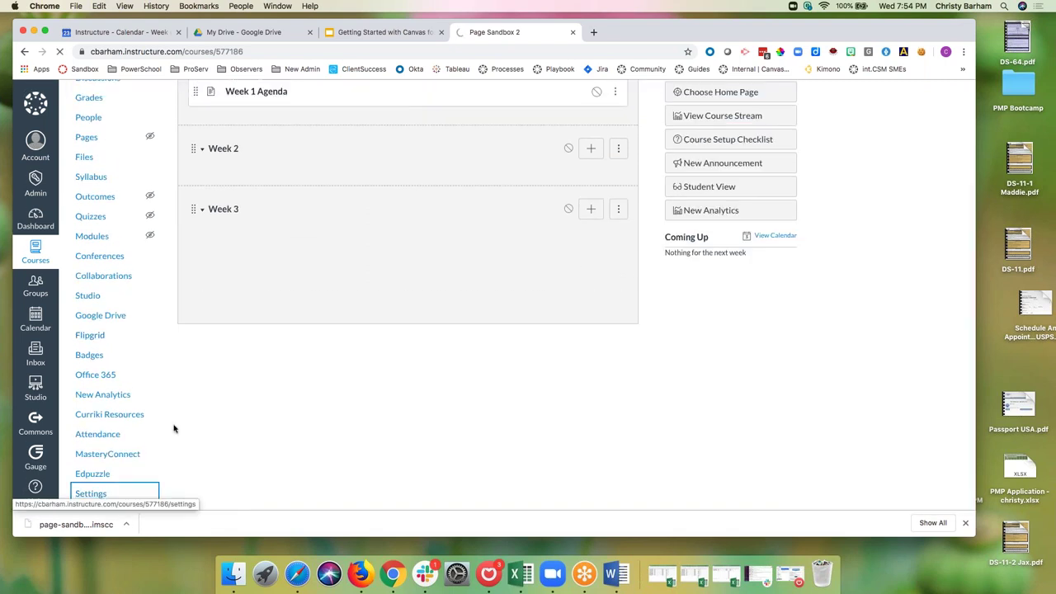
click(1051, 77)
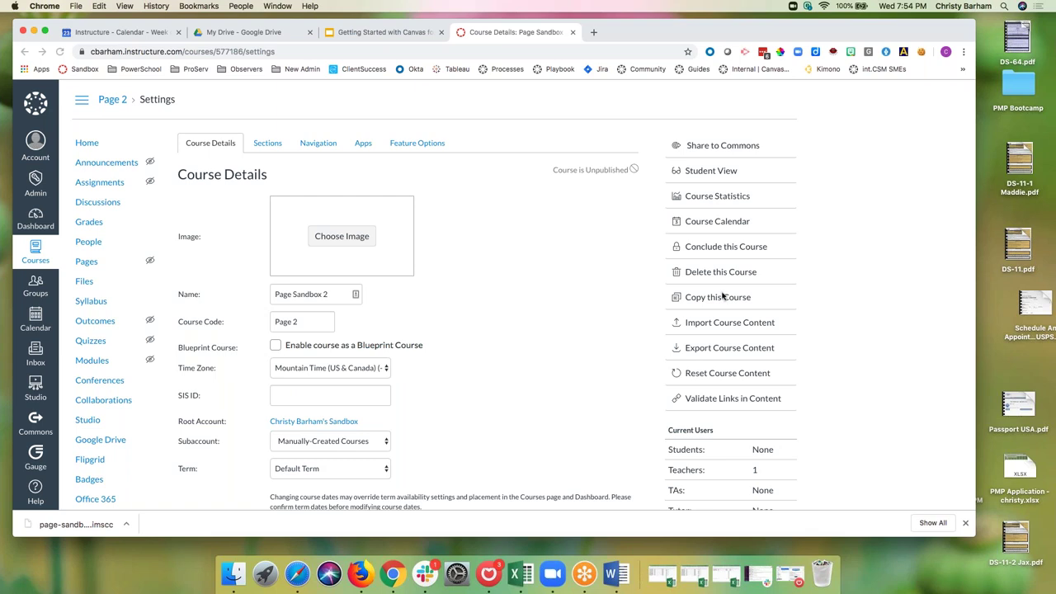
click(722, 145)
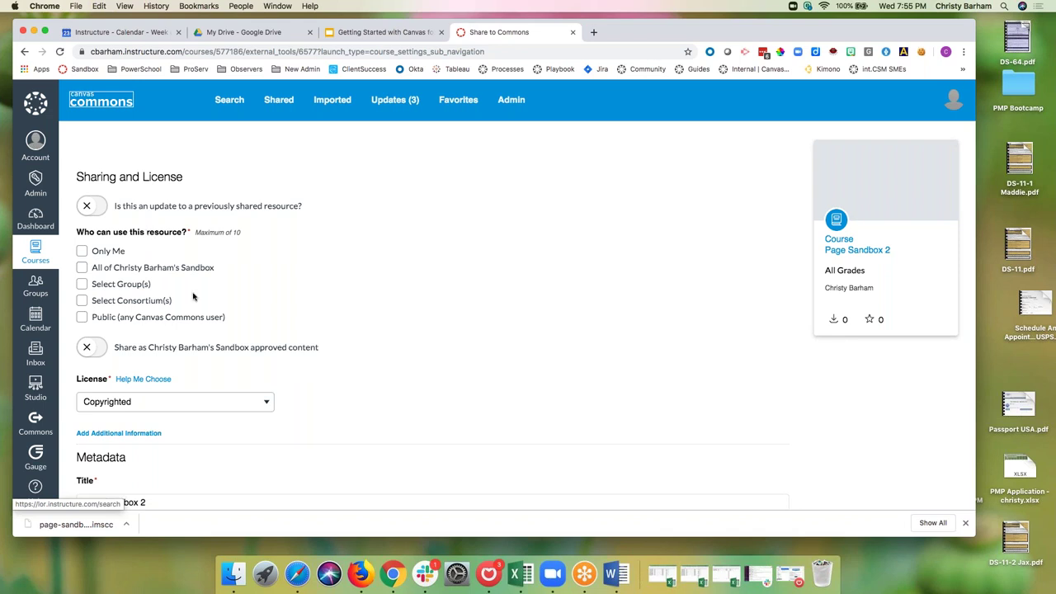
Step: Limit use of the shared resource to Only Me and review the license, metadata, image and grade-level sections of the form
scroll(193, 297, down, 2)
click(81, 183)
scroll(148, 217, down, 4)
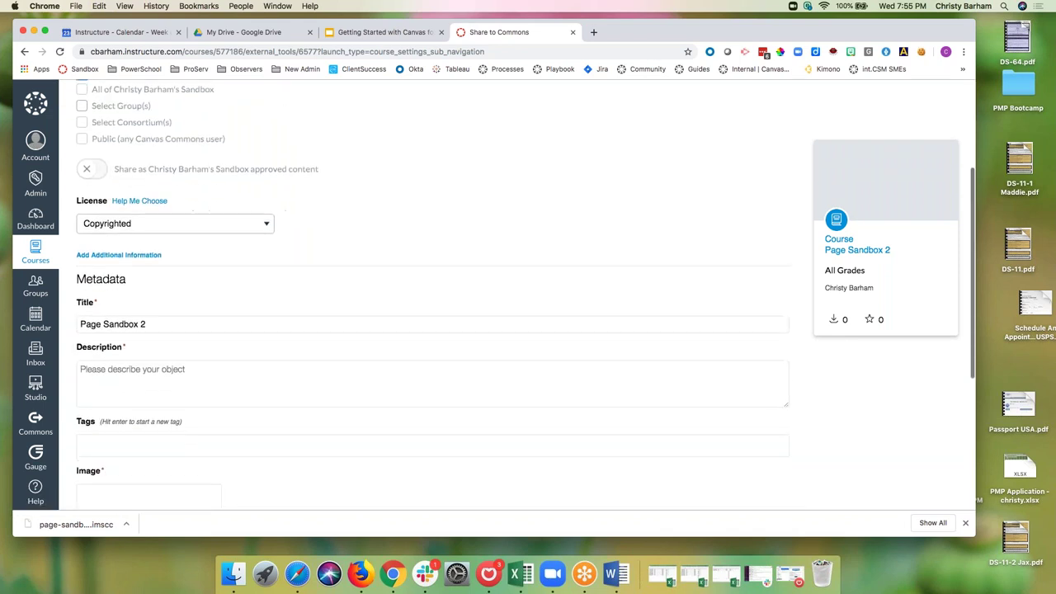
scroll(134, 285, down, 8)
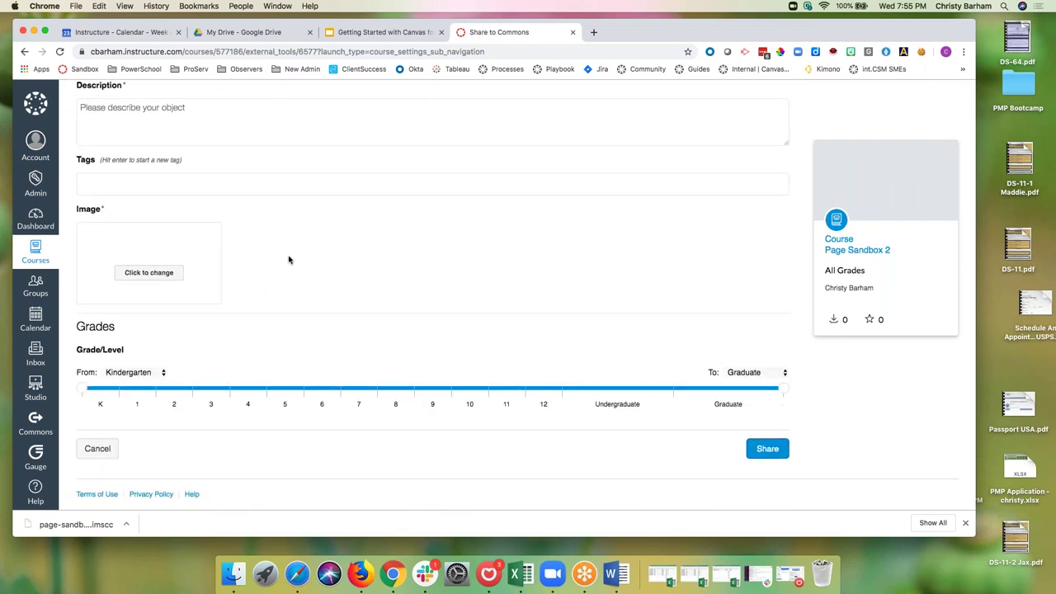
scroll(289, 260, up, 15)
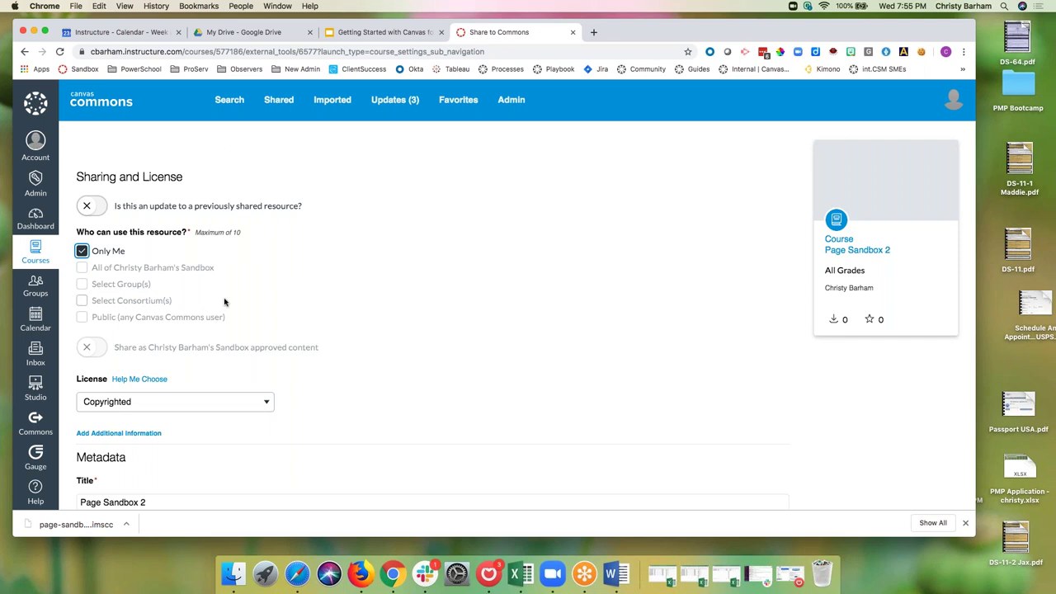
scroll(224, 302, down, 9)
scroll(224, 302, down, 1)
scroll(191, 349, up, 10)
click(118, 250)
scroll(173, 304, down, 13)
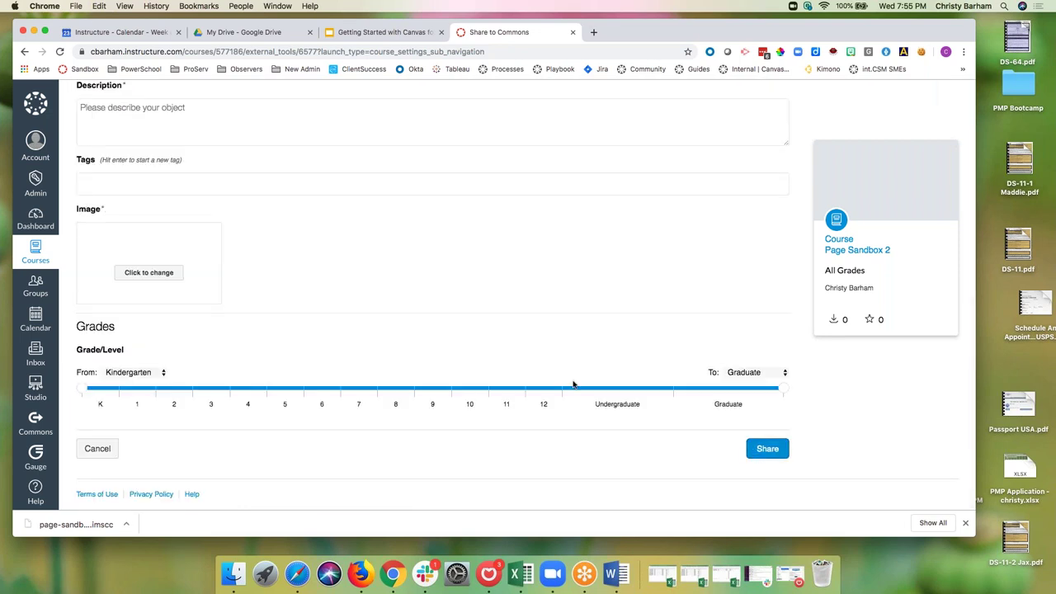
scroll(572, 384, up, 15)
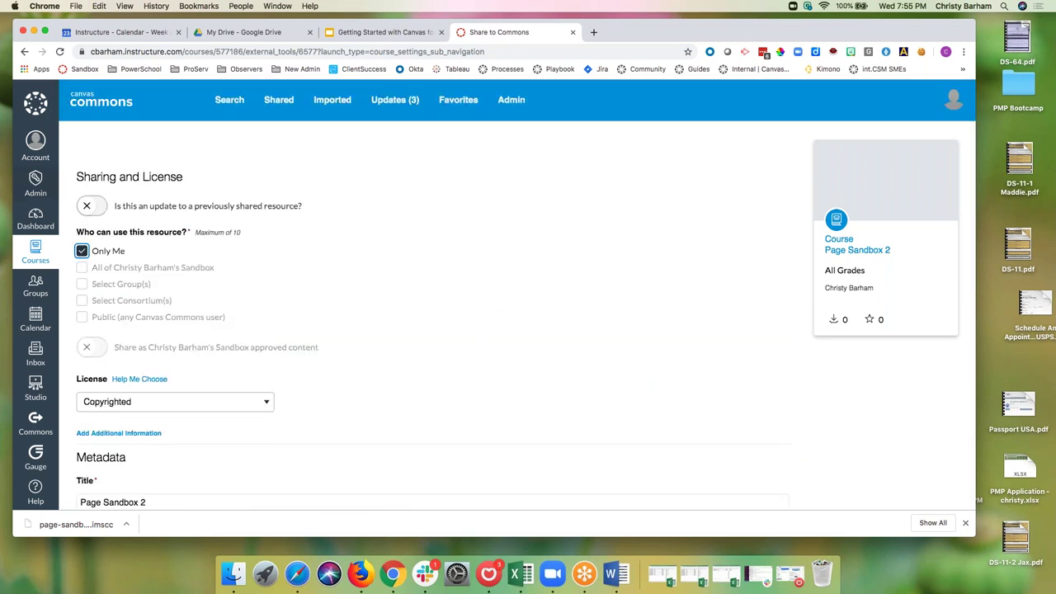
Step: Leave the sharing form and reopen the Page Sandbox 2 course by searching the account's courses for "page"
click(36, 216)
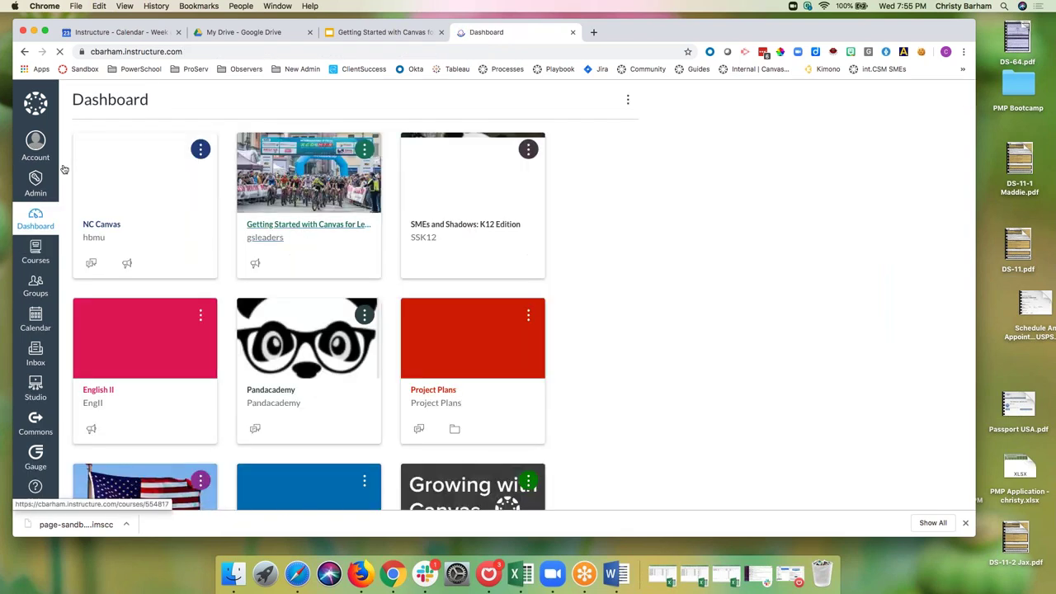
click(36, 183)
click(101, 138)
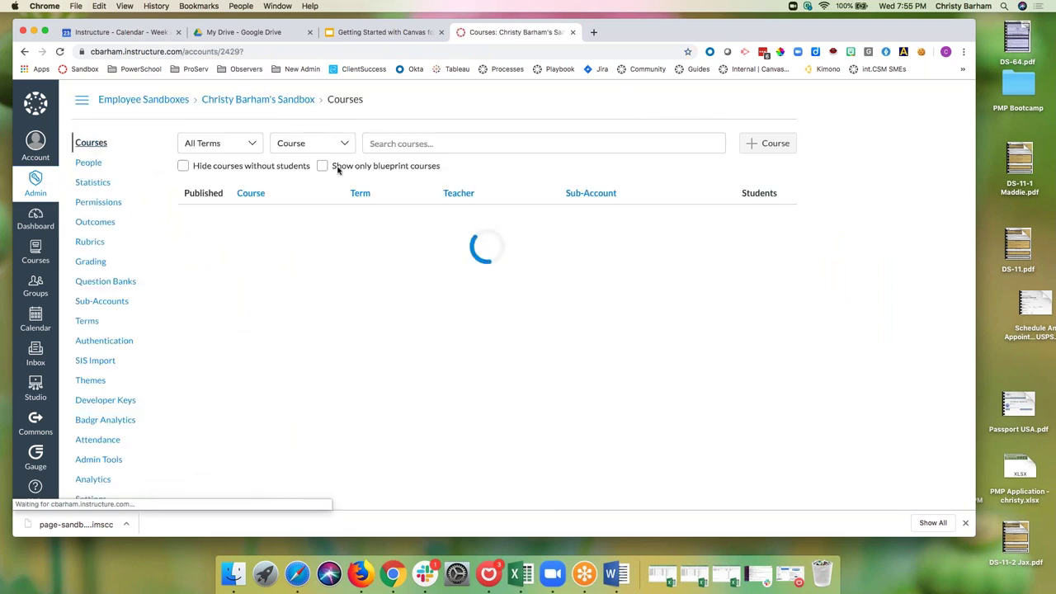
click(405, 144)
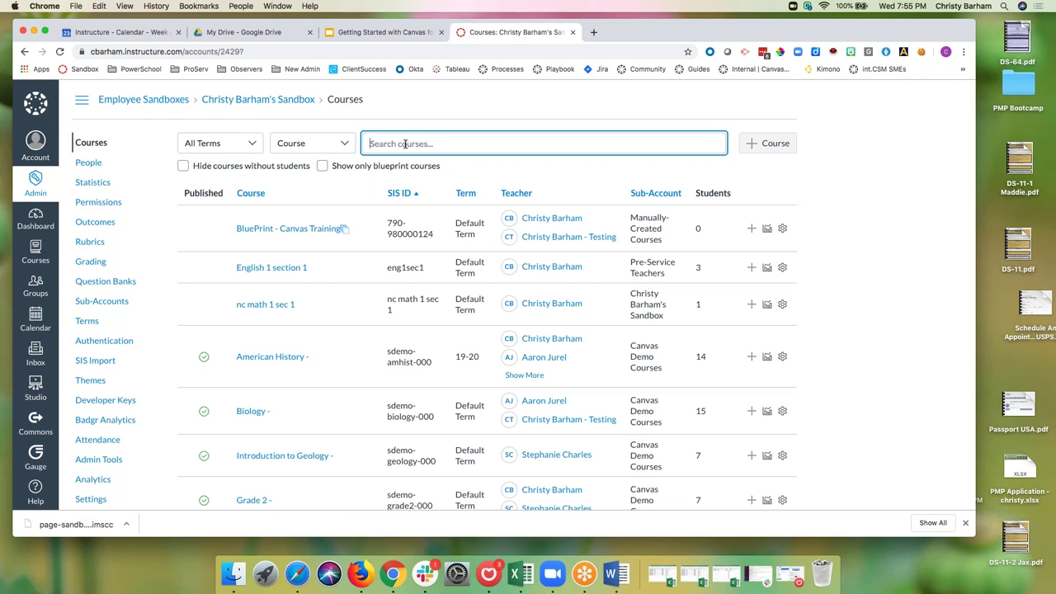
text(page)
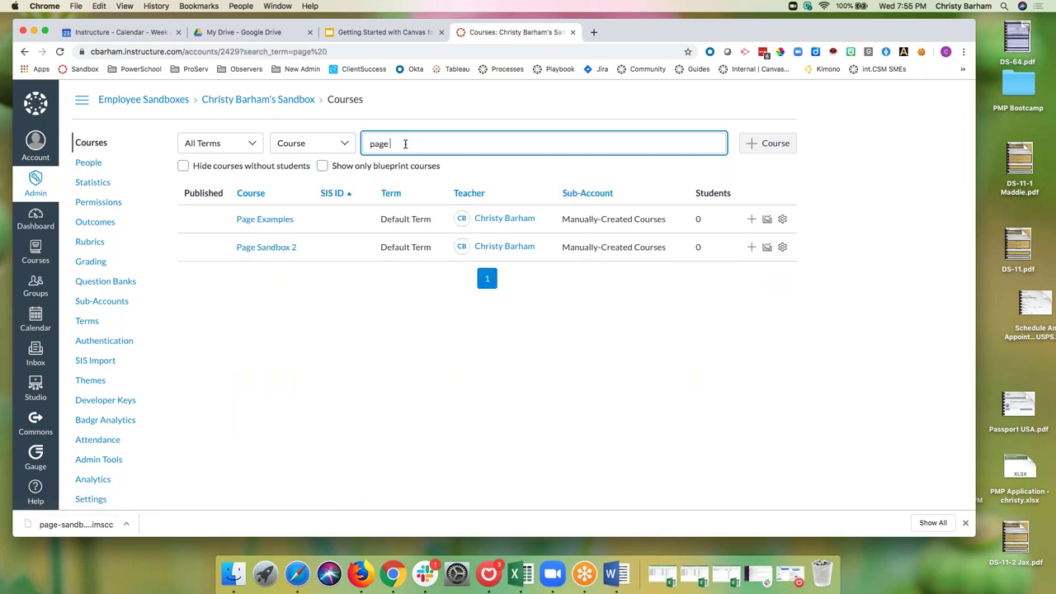
click(254, 248)
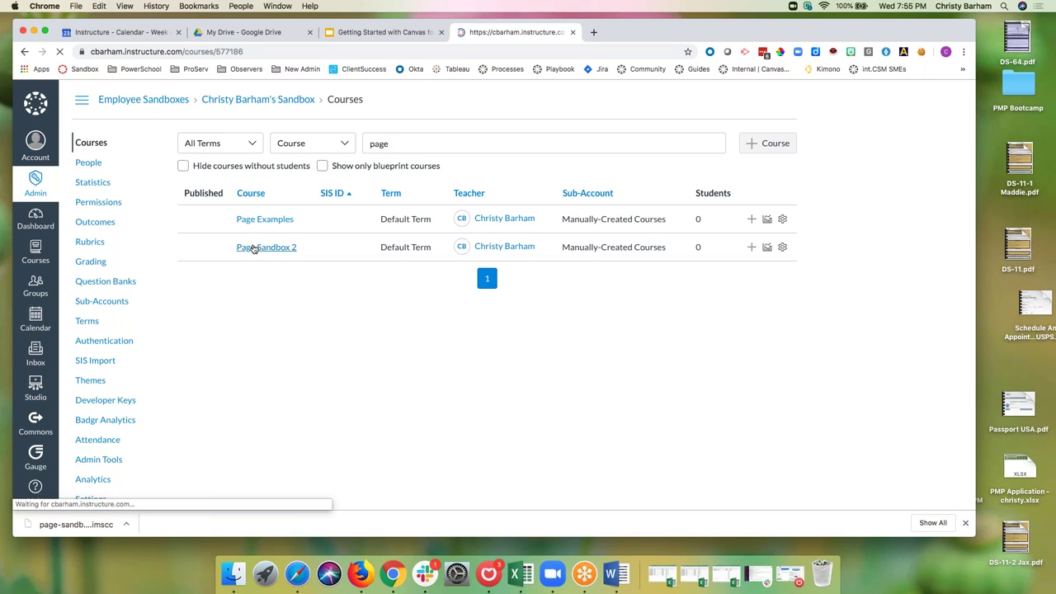
Step: Reset the content of the Page Sandbox 2 course from its settings
scroll(99, 401, down, 3)
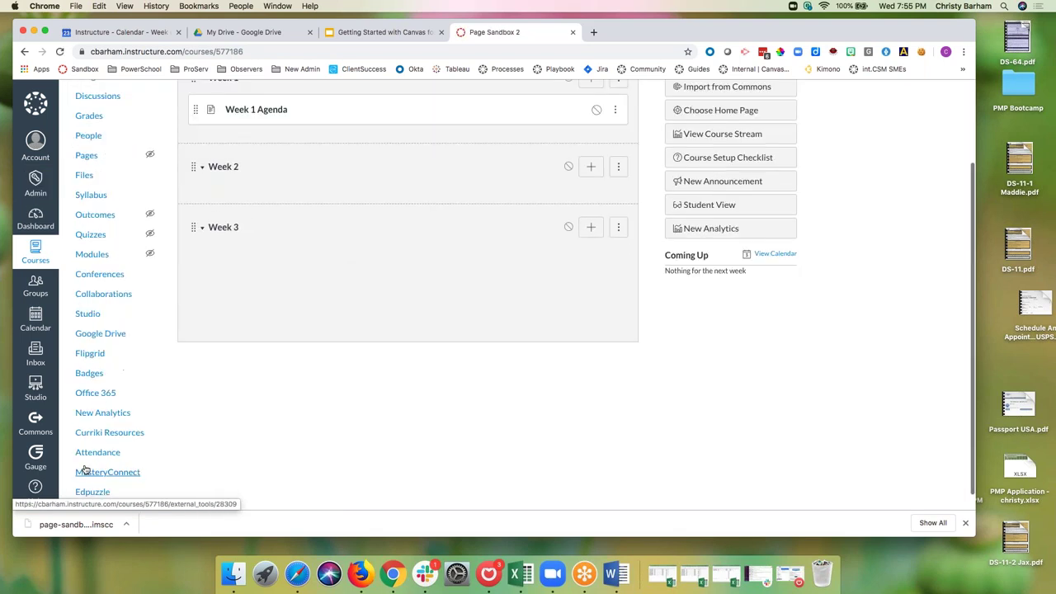
click(91, 494)
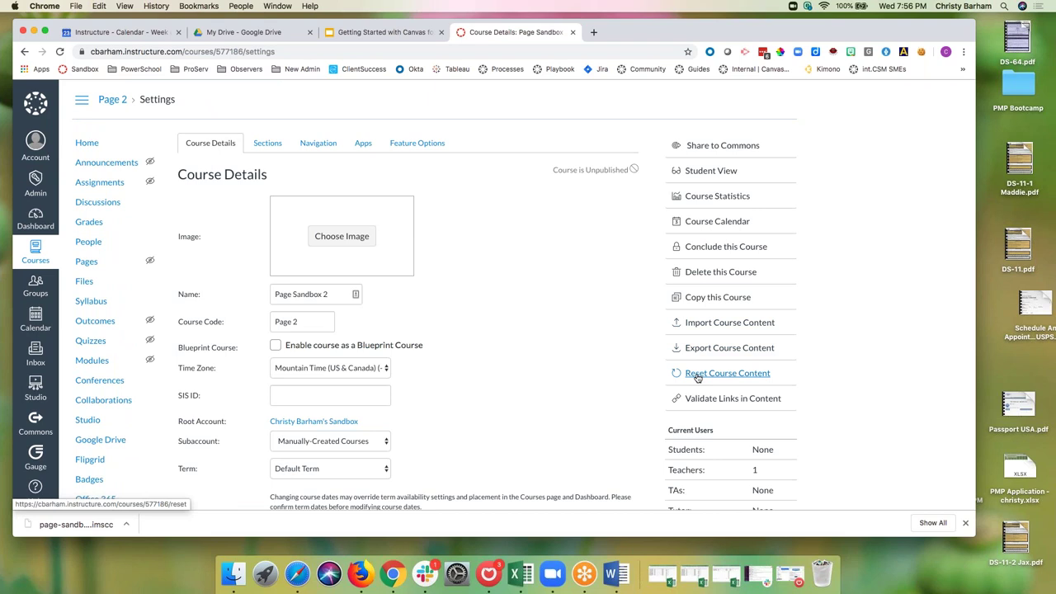
click(697, 375)
click(495, 348)
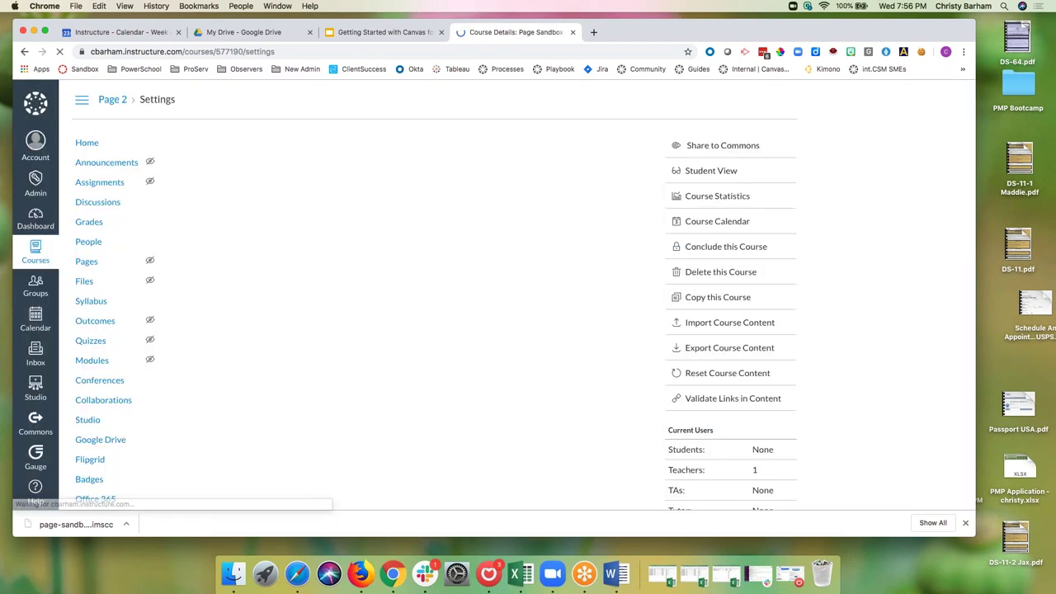
Step: Open Import from Commons from the course home page and dismiss the resource update notice
click(100, 147)
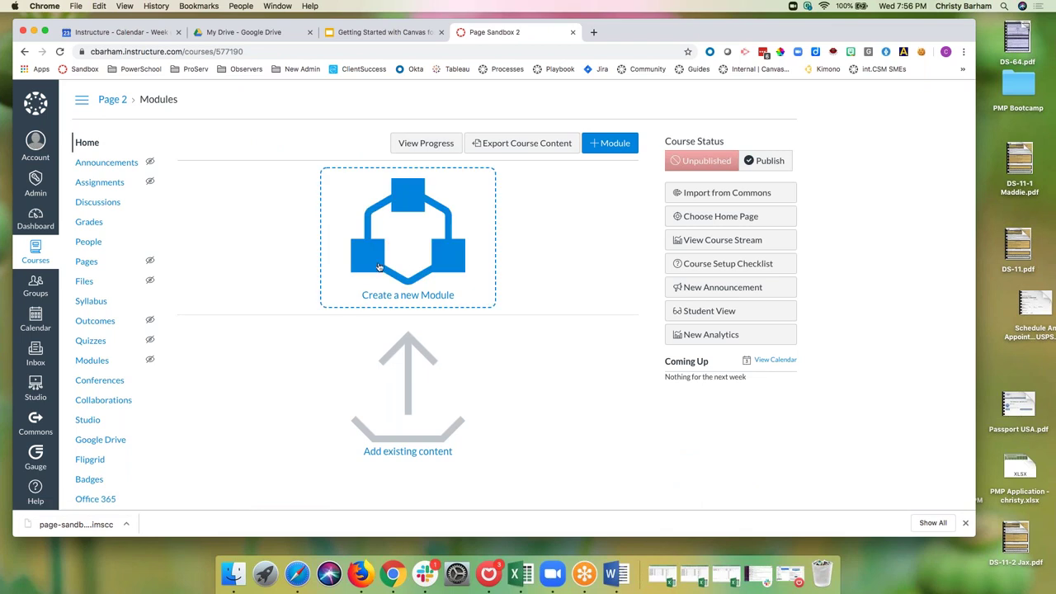
click(706, 197)
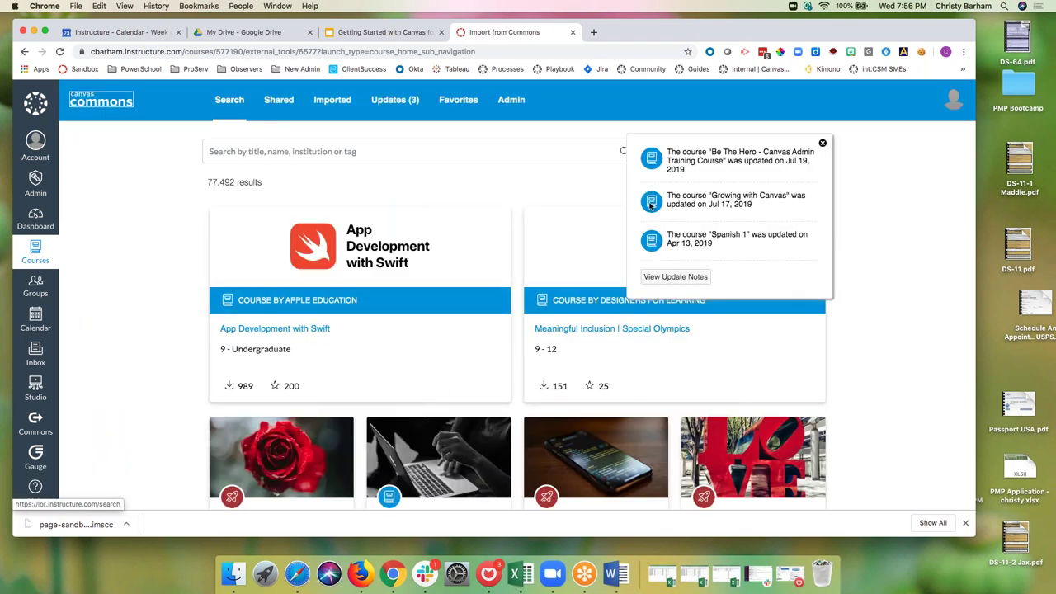
click(822, 144)
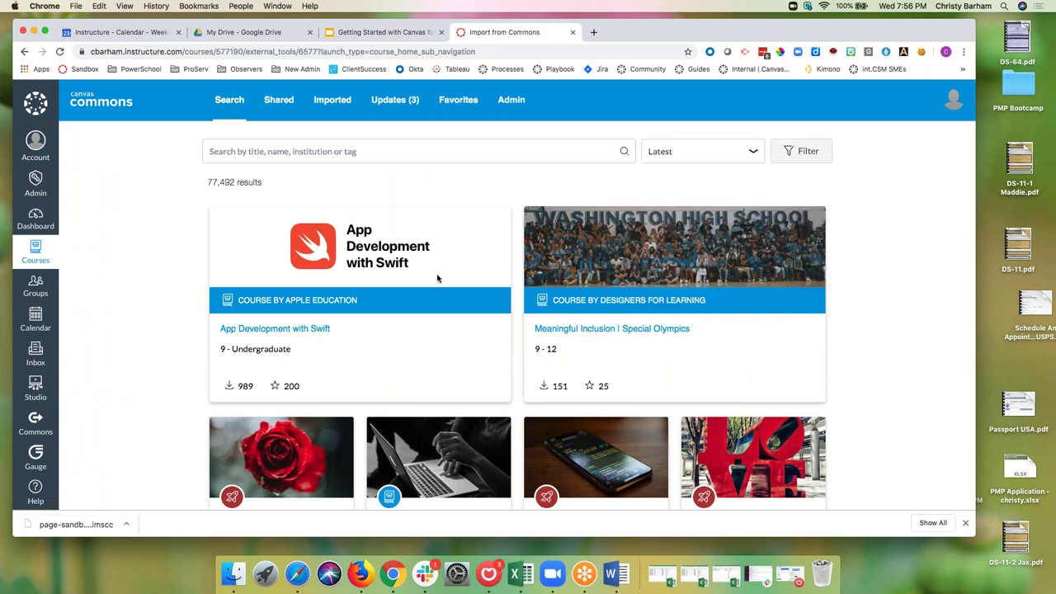
Step: Filter the Commons resources to Courses only and look through the grade-level and Shared With filter options
scroll(448, 272, down, 1)
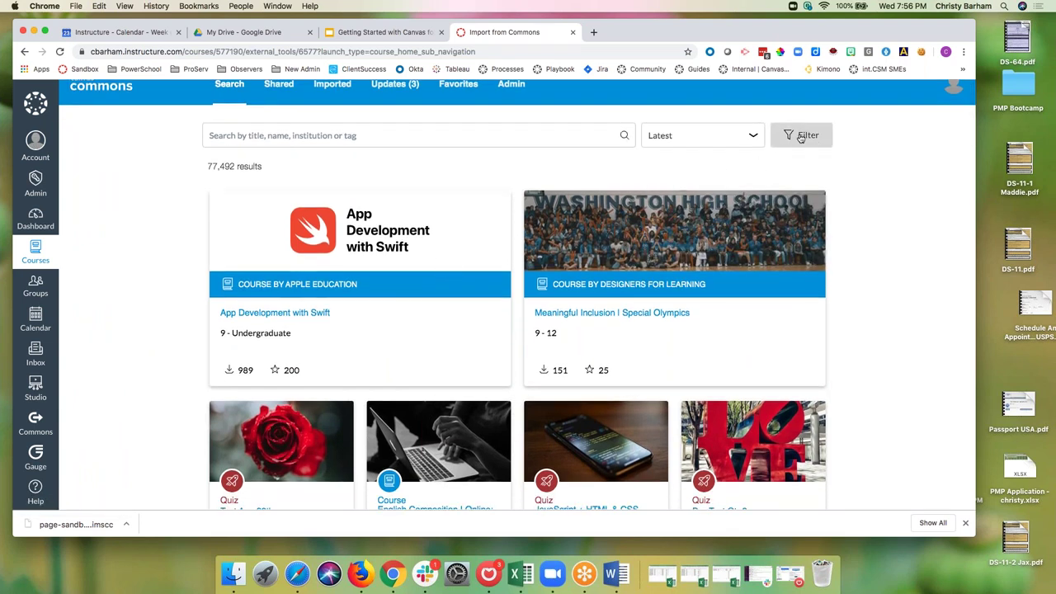
click(799, 137)
scroll(673, 302, down, 1)
click(609, 165)
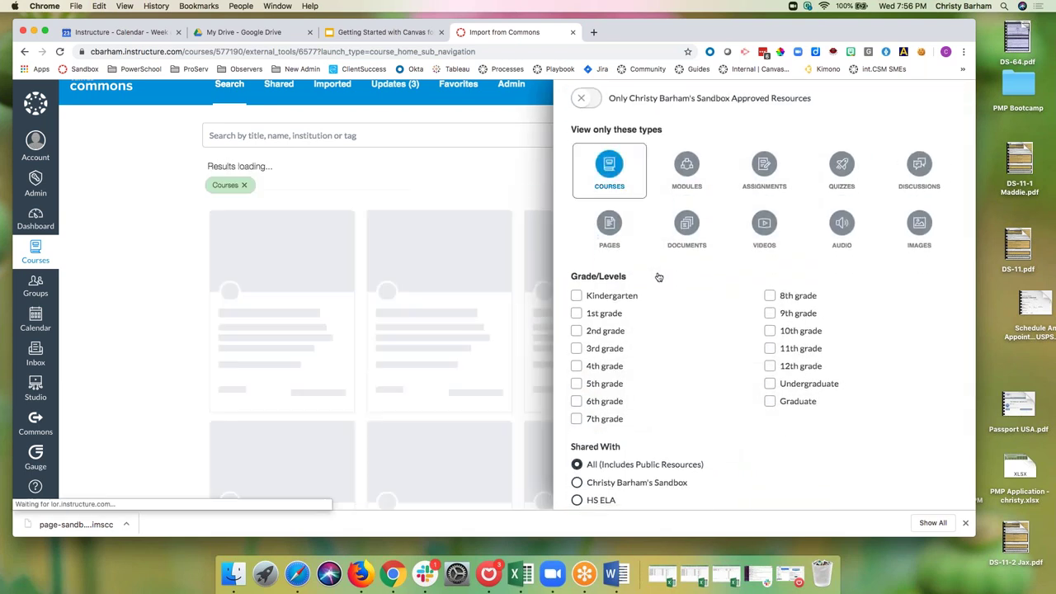
scroll(656, 279, down, 3)
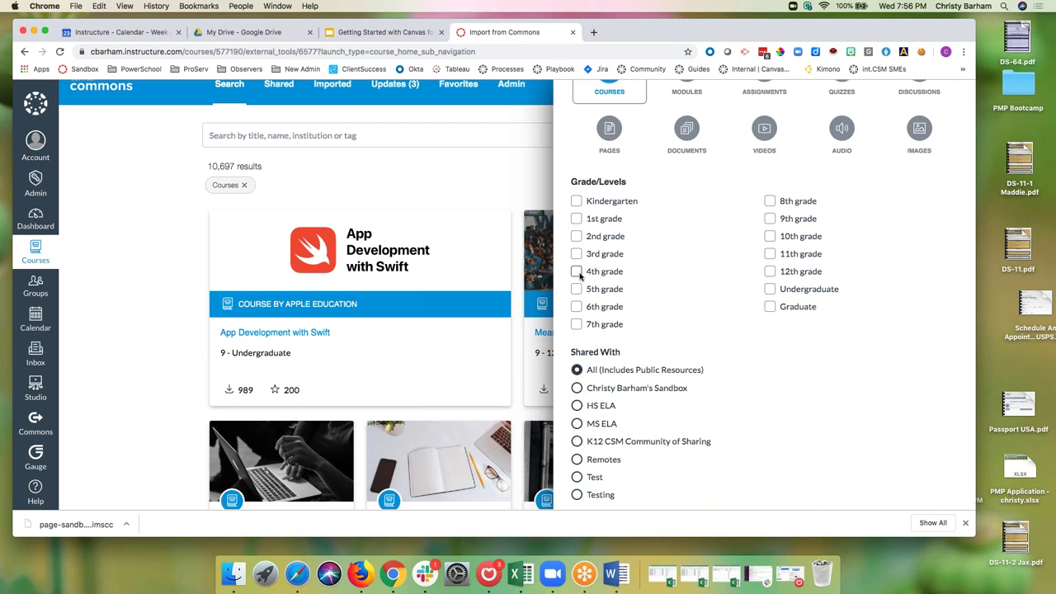
Step: Restrict the Commons course results to 4th grade
click(576, 271)
scroll(715, 271, down, 5)
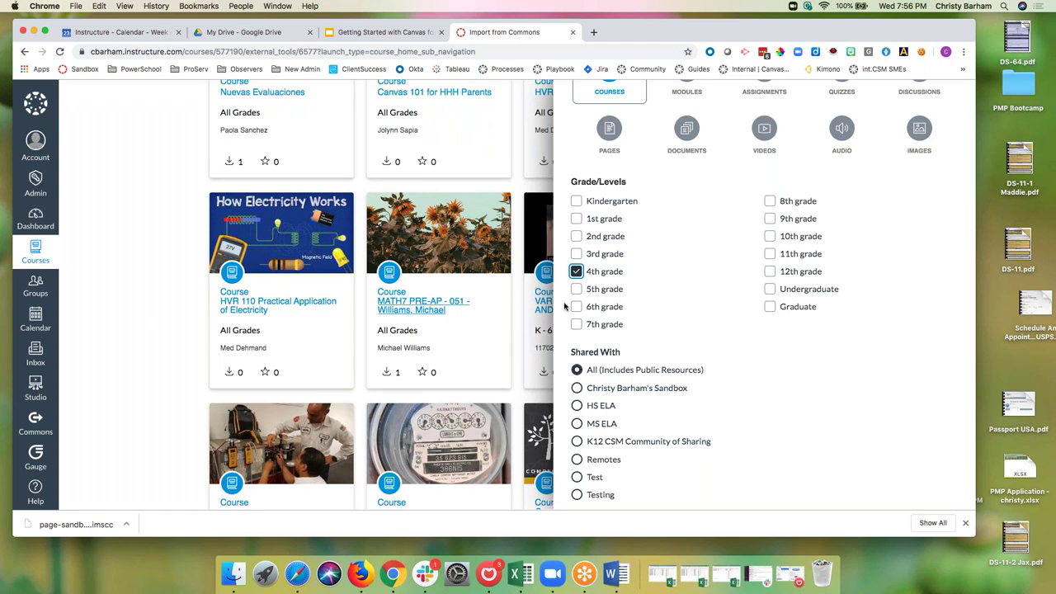
scroll(753, 333, down, 5)
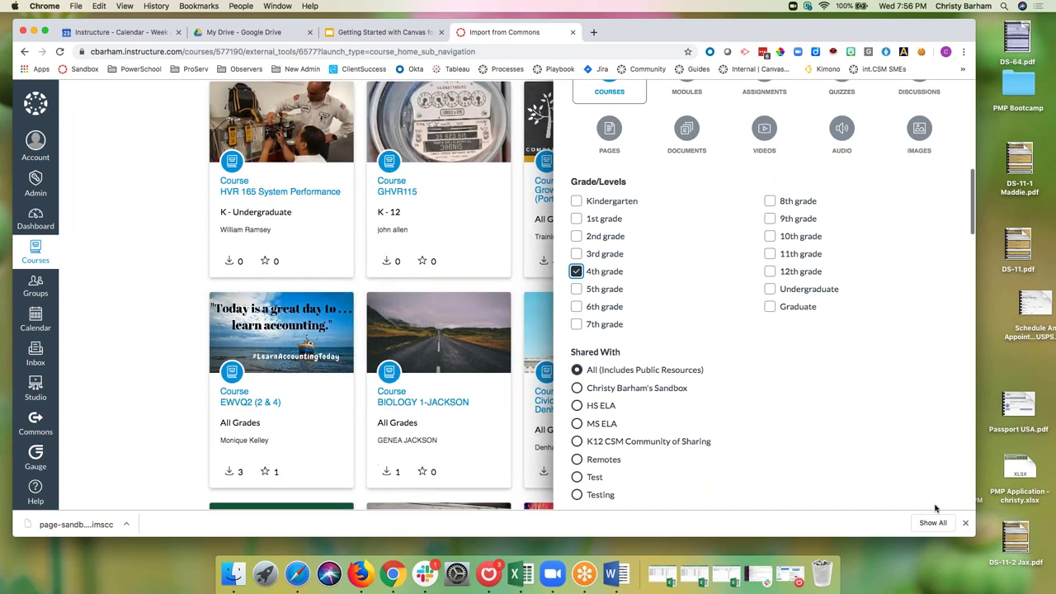
click(932, 523)
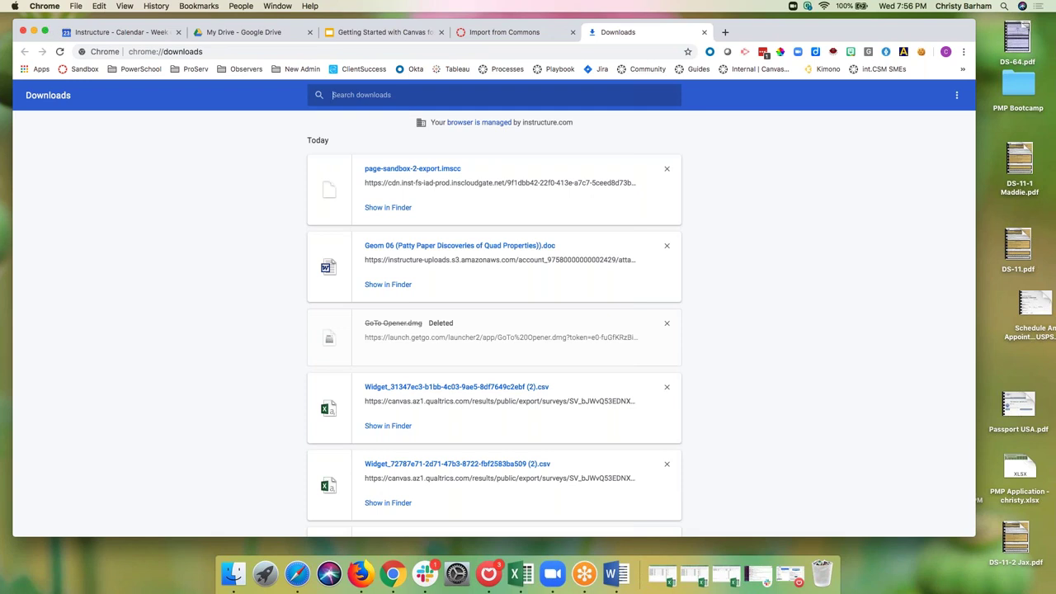
click(466, 33)
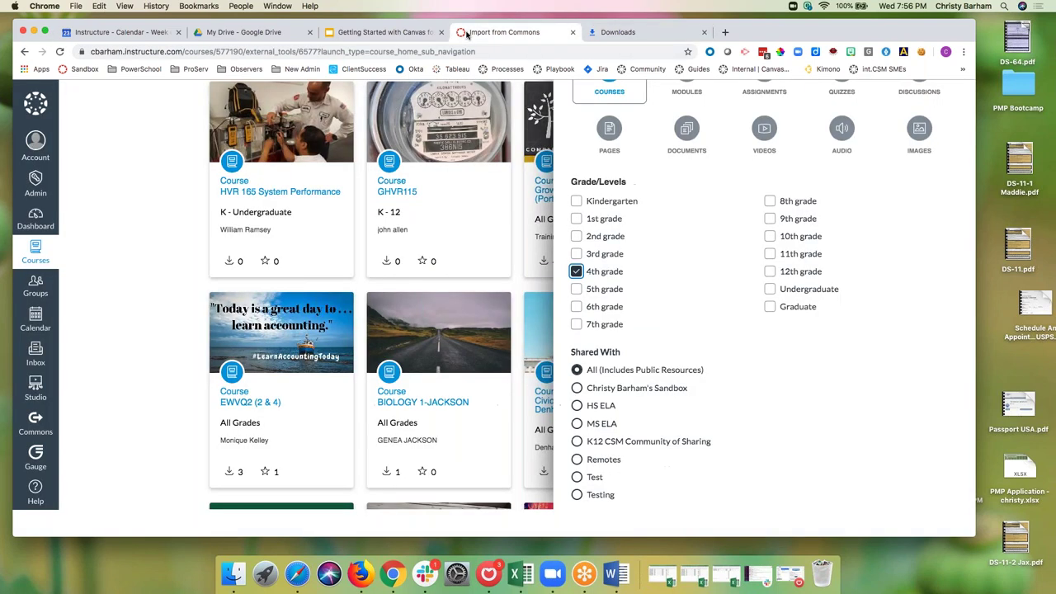
click(704, 32)
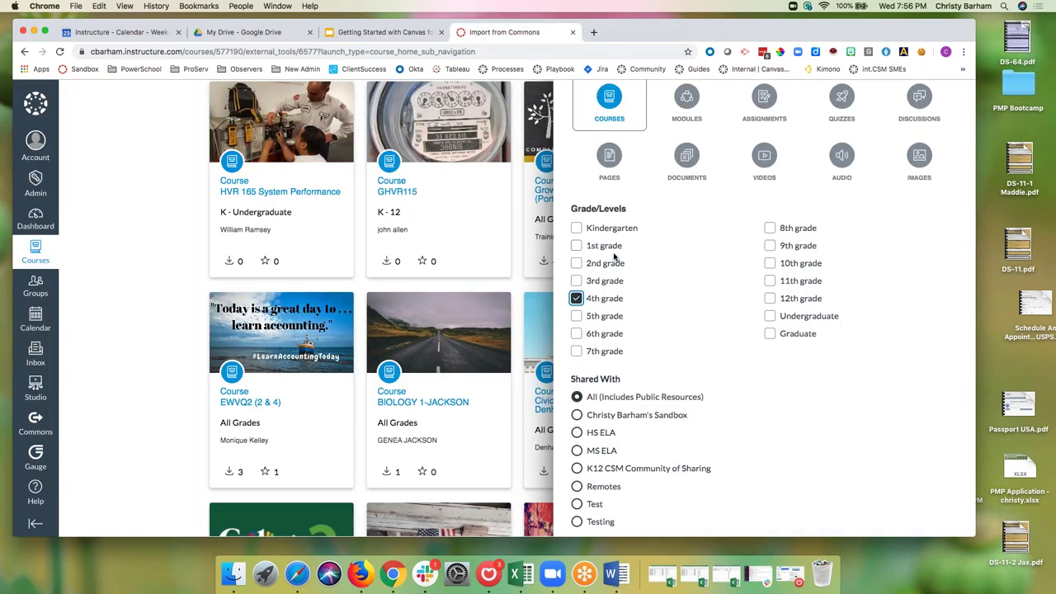
Step: Close the filter options, browse the filtered courses and open the Civics and Economics course
scroll(613, 260, down, 4)
click(521, 238)
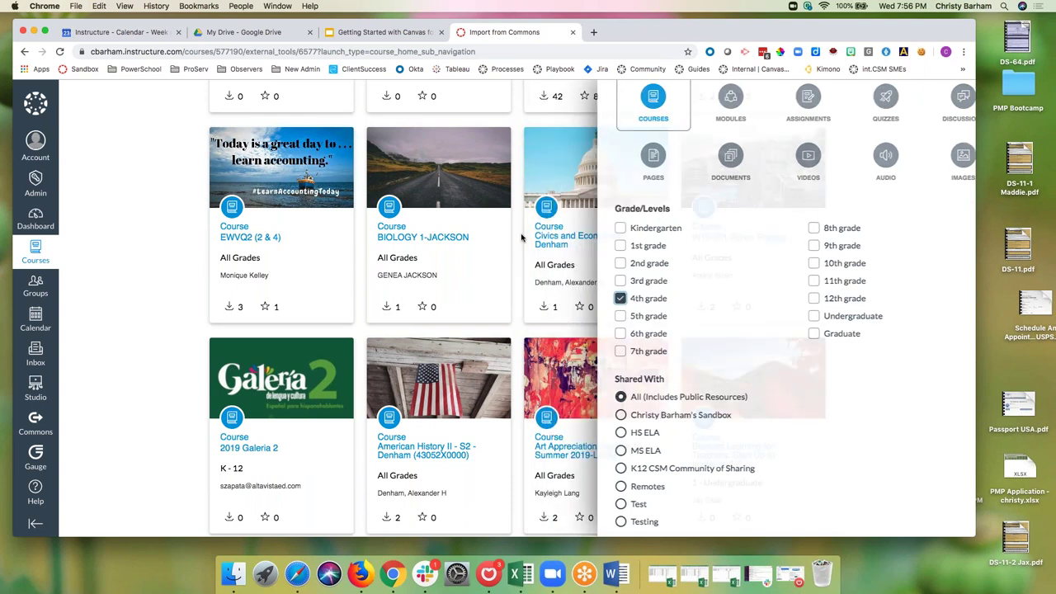
scroll(521, 238, down, 4)
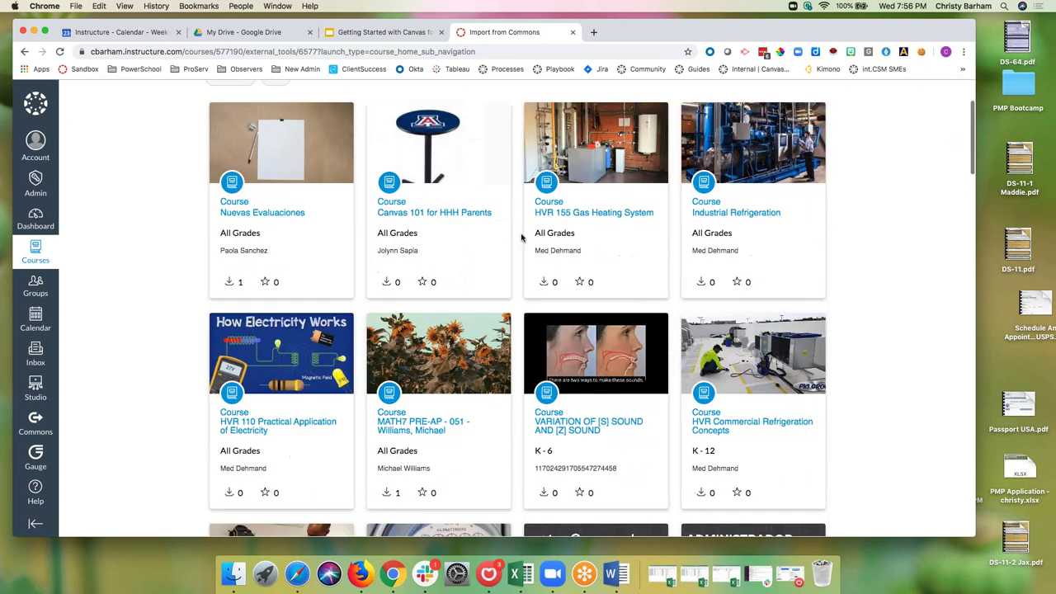
scroll(521, 237, down, 10)
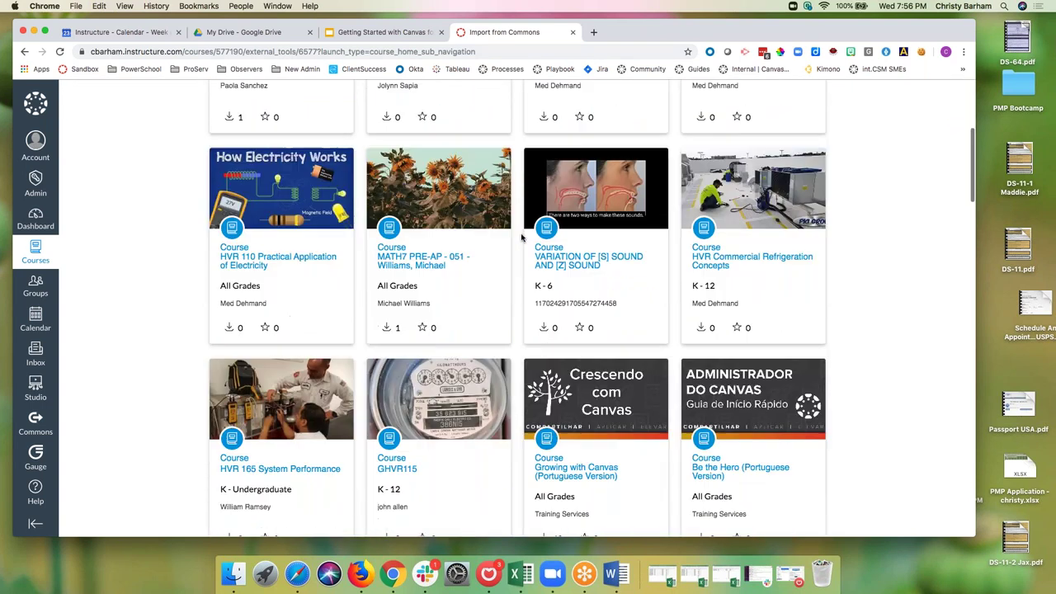
scroll(521, 237, down, 5)
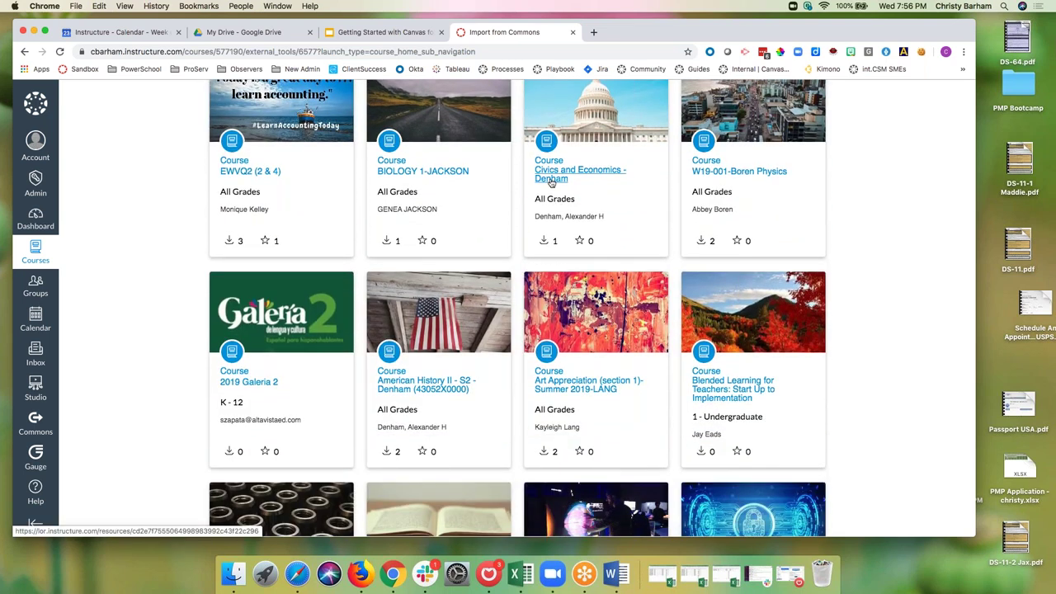
click(550, 178)
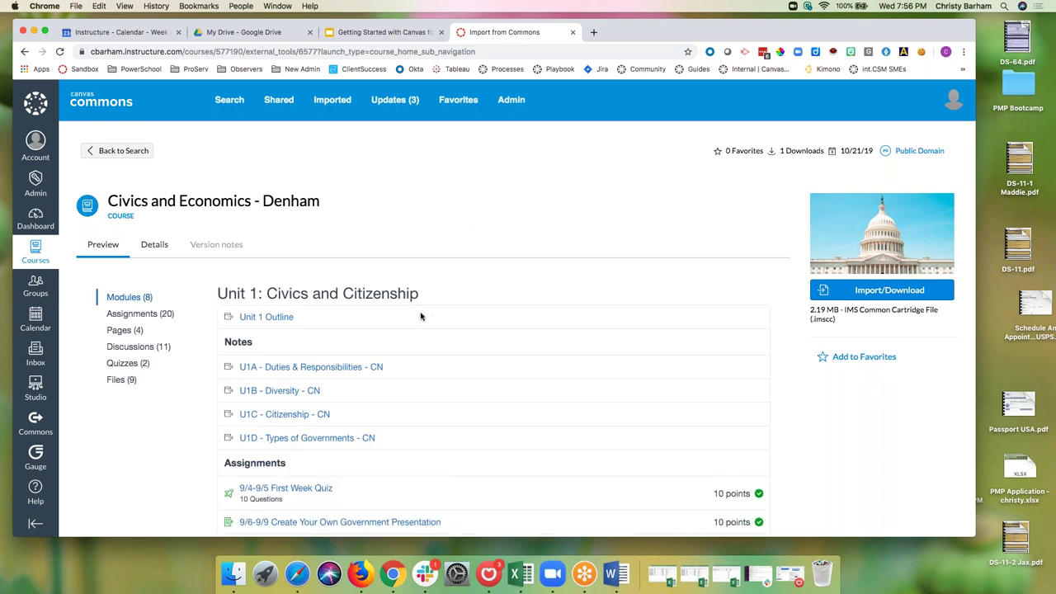
Step: Look through the modules and their items in the Civics and Economics course preview
scroll(421, 316, down, 10)
scroll(420, 316, down, 6)
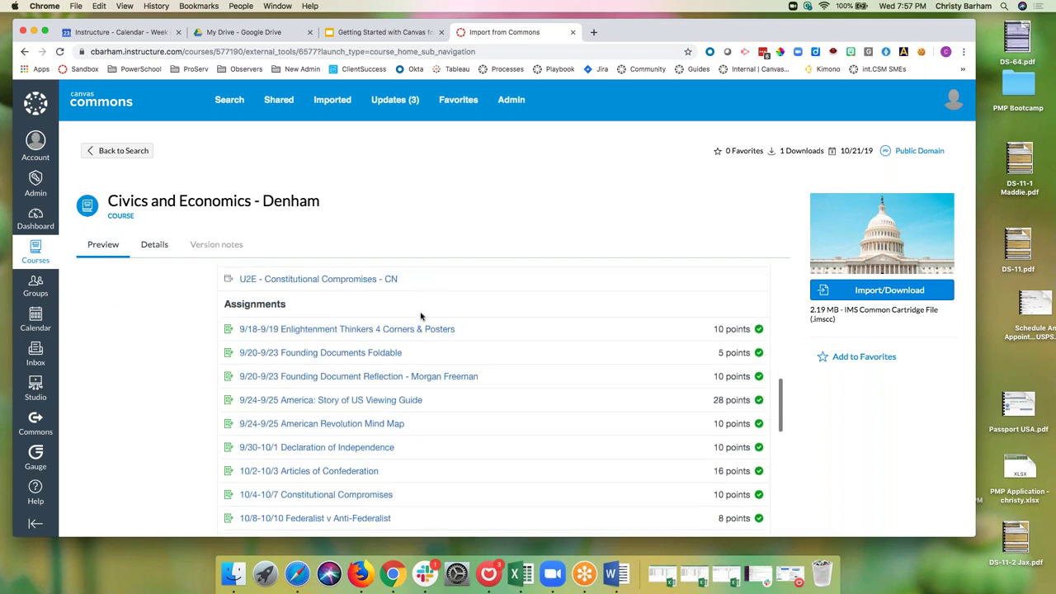
scroll(419, 318, up, 7)
scroll(371, 330, up, 10)
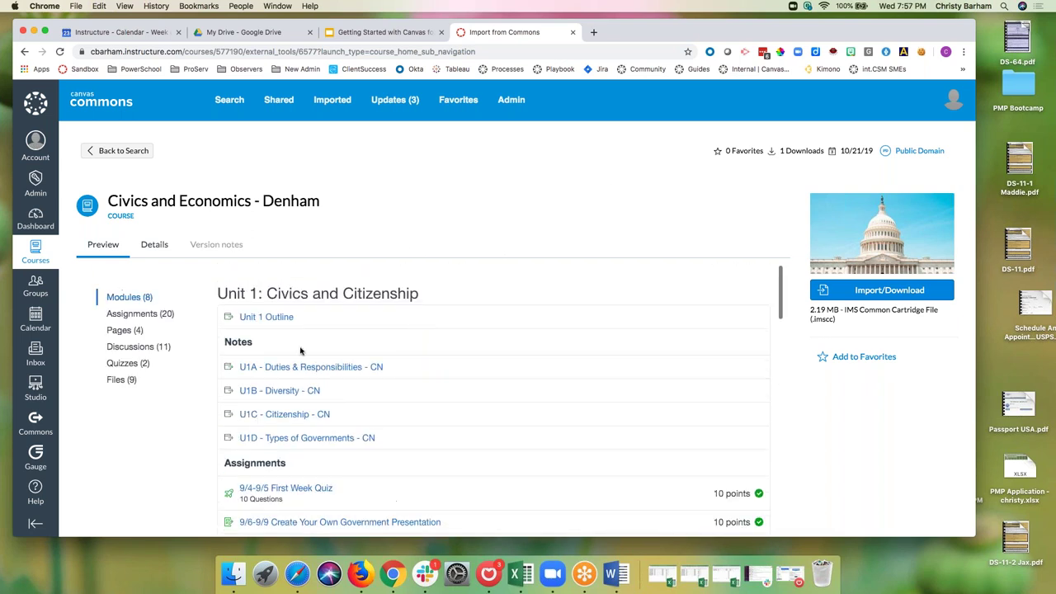
scroll(299, 349, down, 8)
Step: Import the Civics and Economics course from Commons into the Pages Sandbox course, finding it by searching for "pages"
click(887, 291)
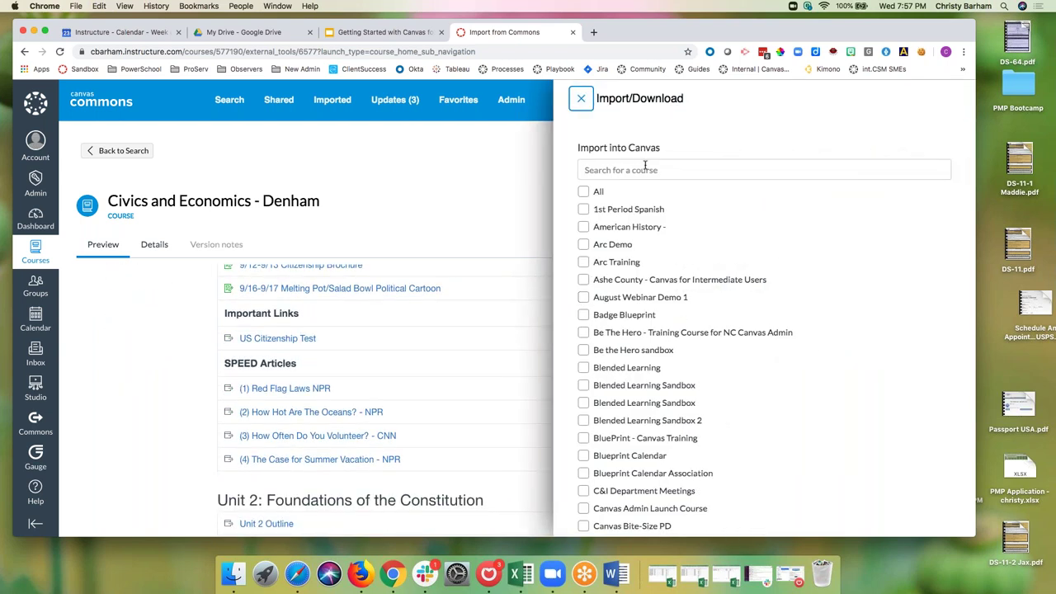
click(646, 170)
text(pages)
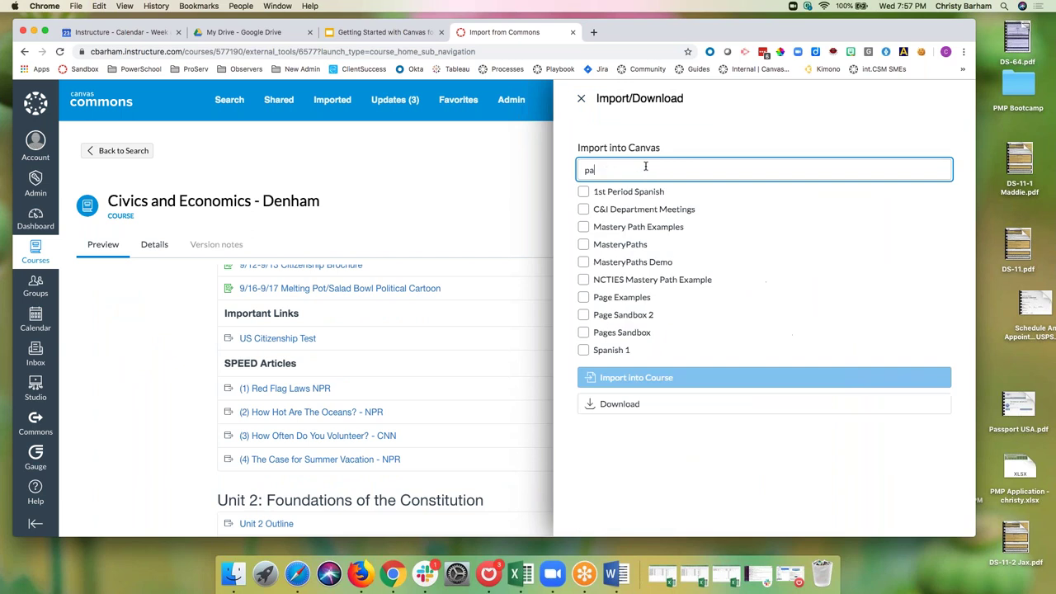
click(585, 192)
click(635, 219)
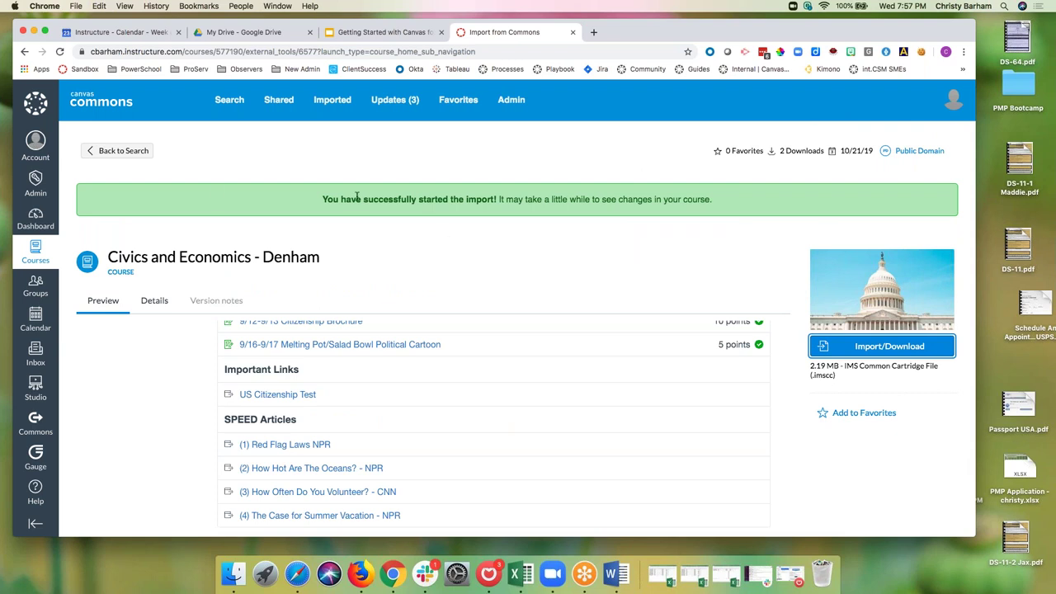
Step: Open the Pages Sandbox course by searching the admin account's courses for "pages sandbox"
click(40, 191)
click(105, 139)
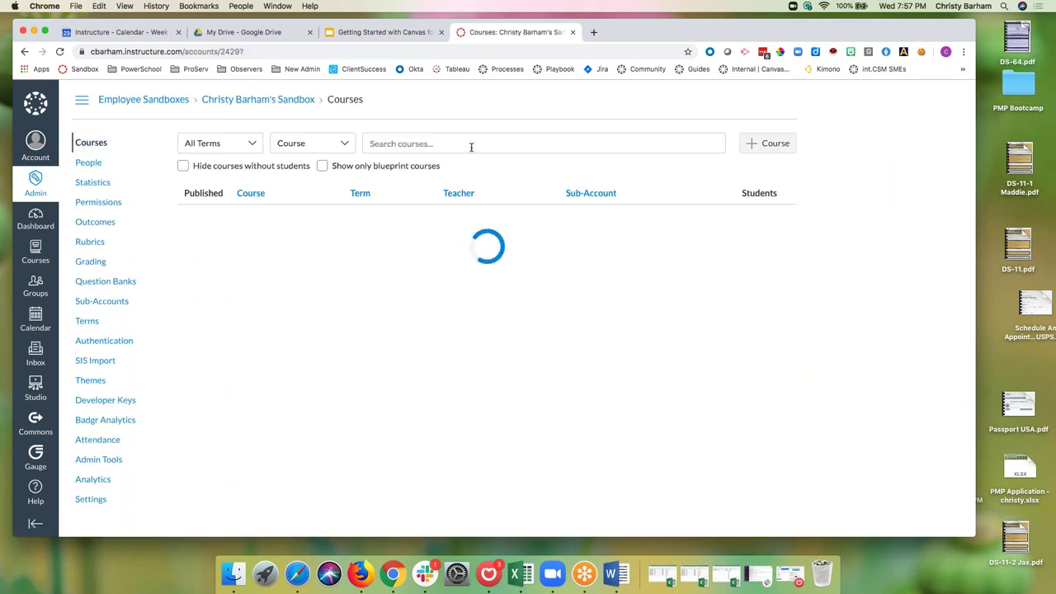
click(471, 146)
text(pages san)
key(BackSpace)
key(BackSpace)
key(BackSpace)
key(BackSpace)
key(BackSpace)
key(BackSpace)
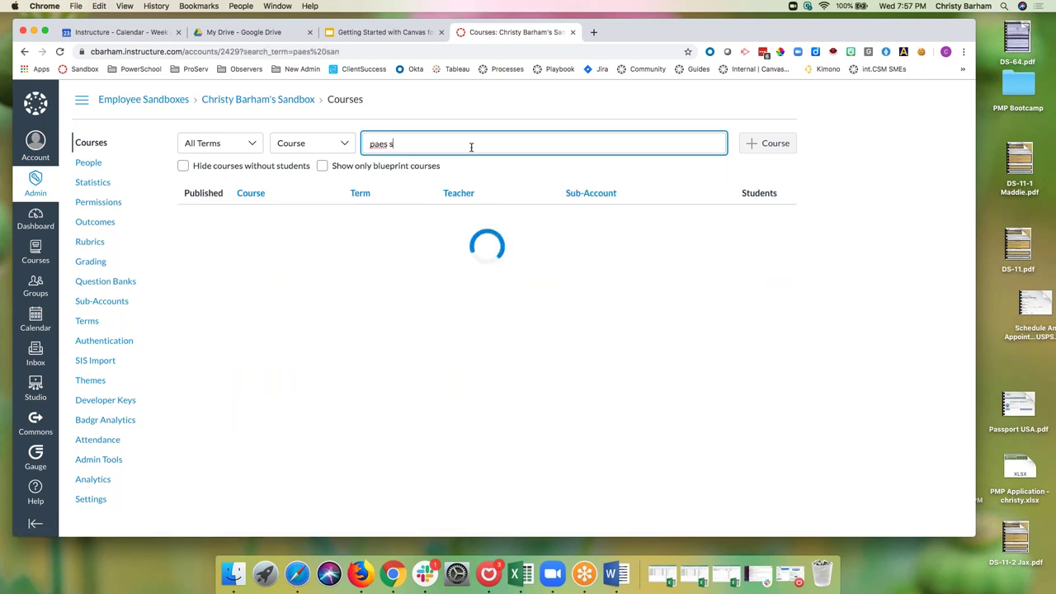
text(ges sandbox)
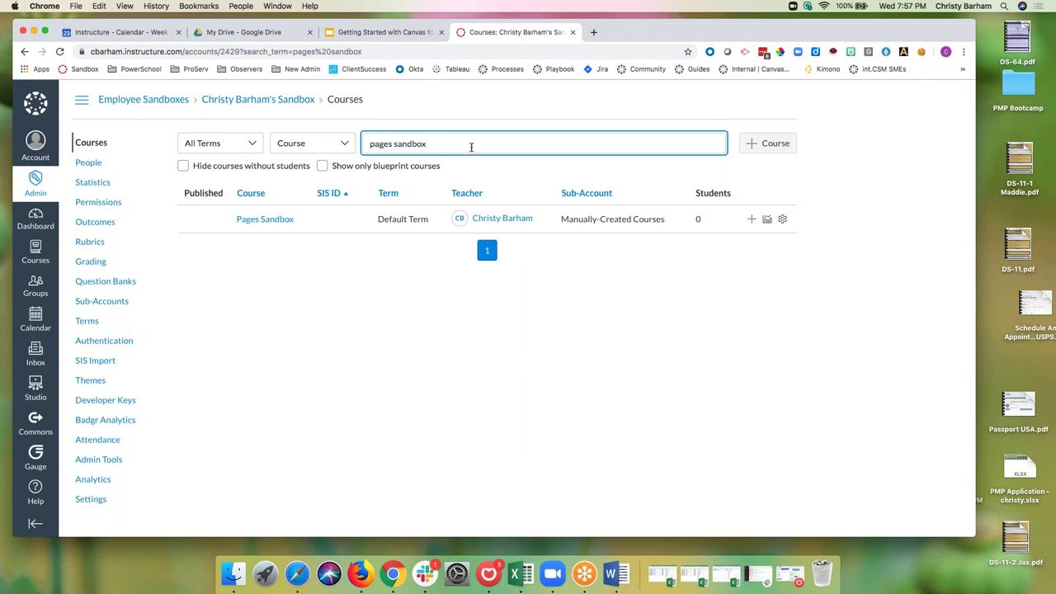
click(290, 220)
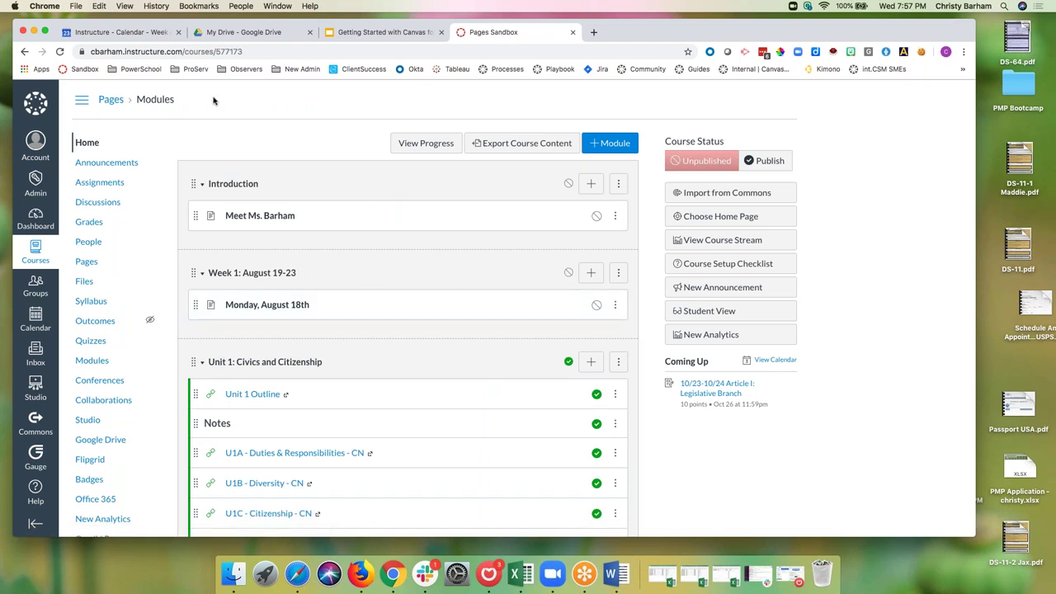
Step: Look through the modules on the Pages Sandbox home page to check the imported Civics and Economics units
scroll(405, 227, down, 5)
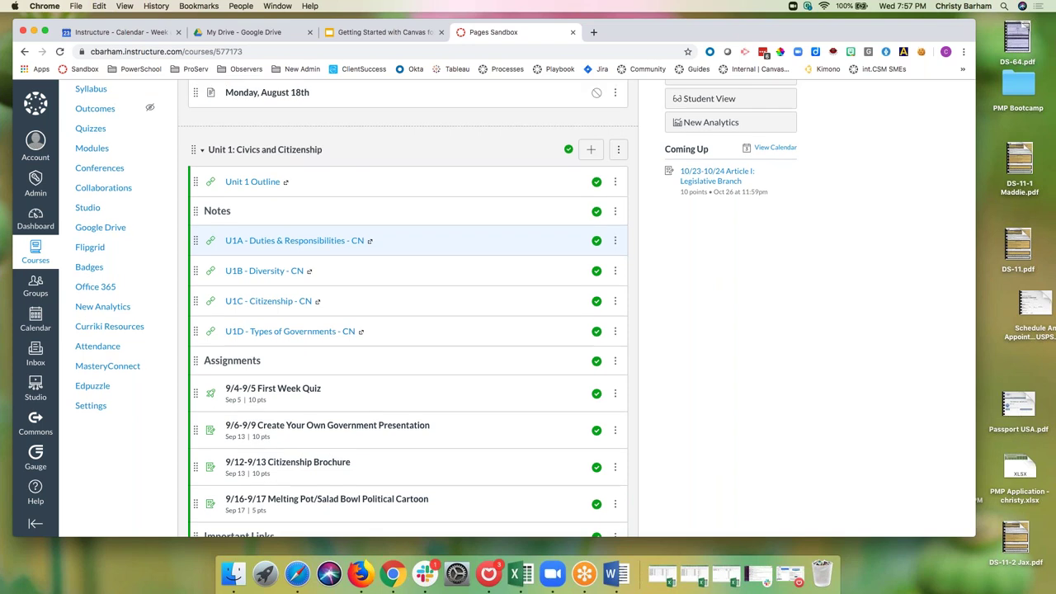
scroll(290, 230, up, 4)
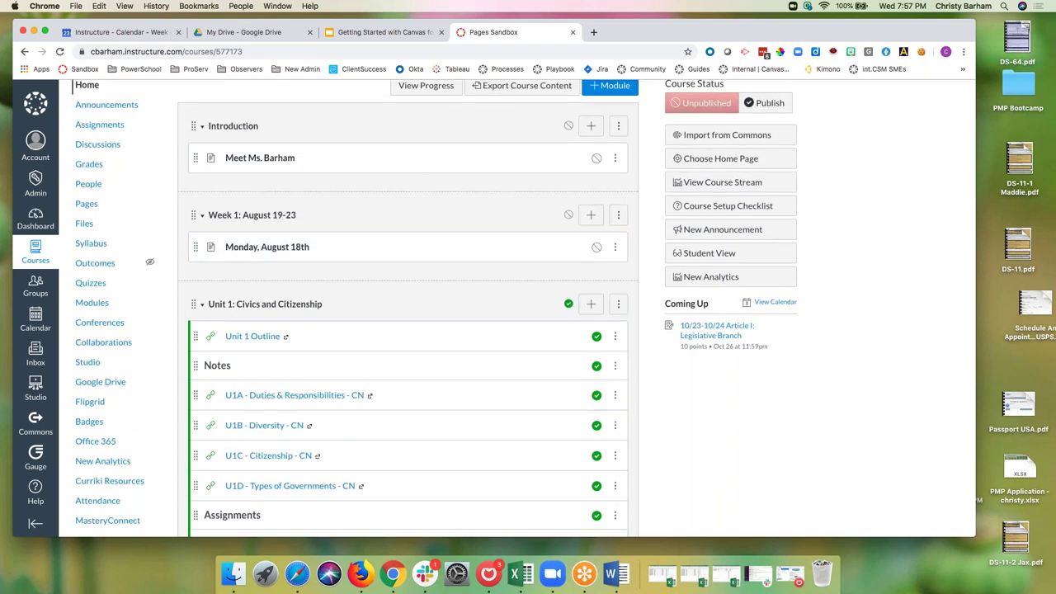
scroll(404, 263, down, 5)
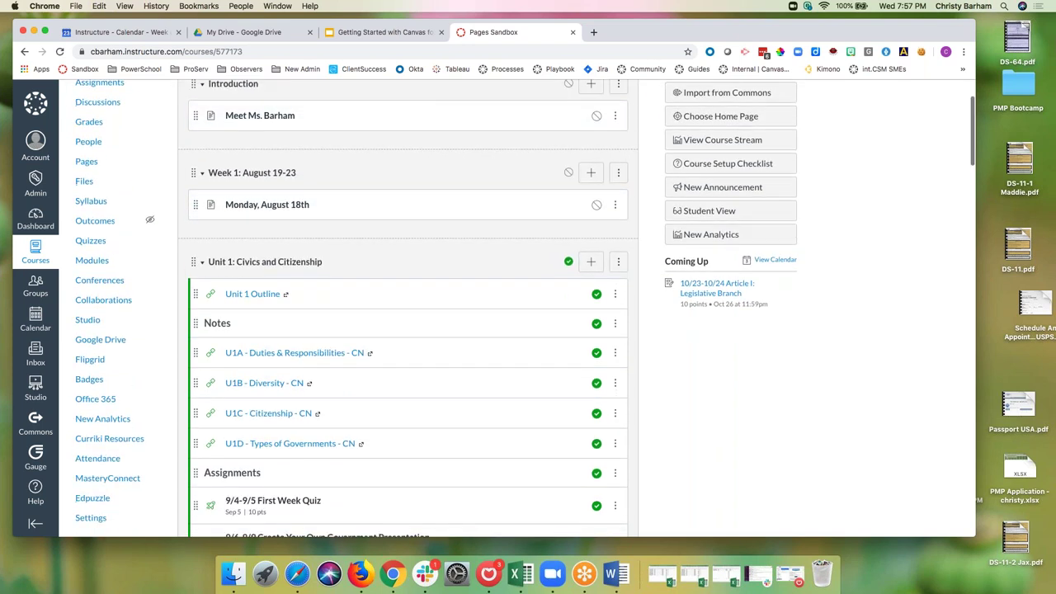
scroll(405, 310, down, 20)
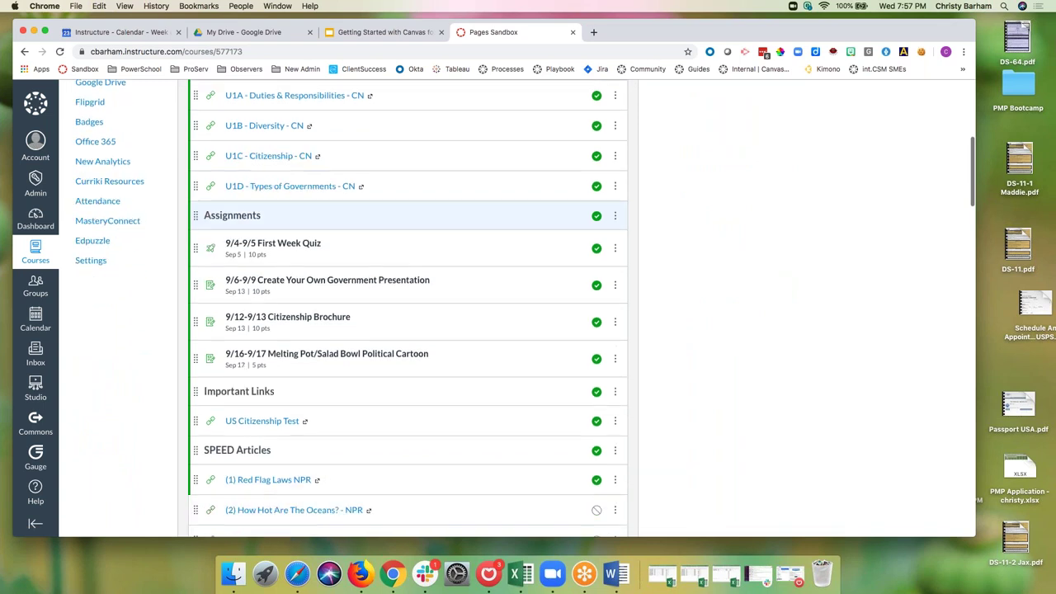
scroll(404, 218, down, 20)
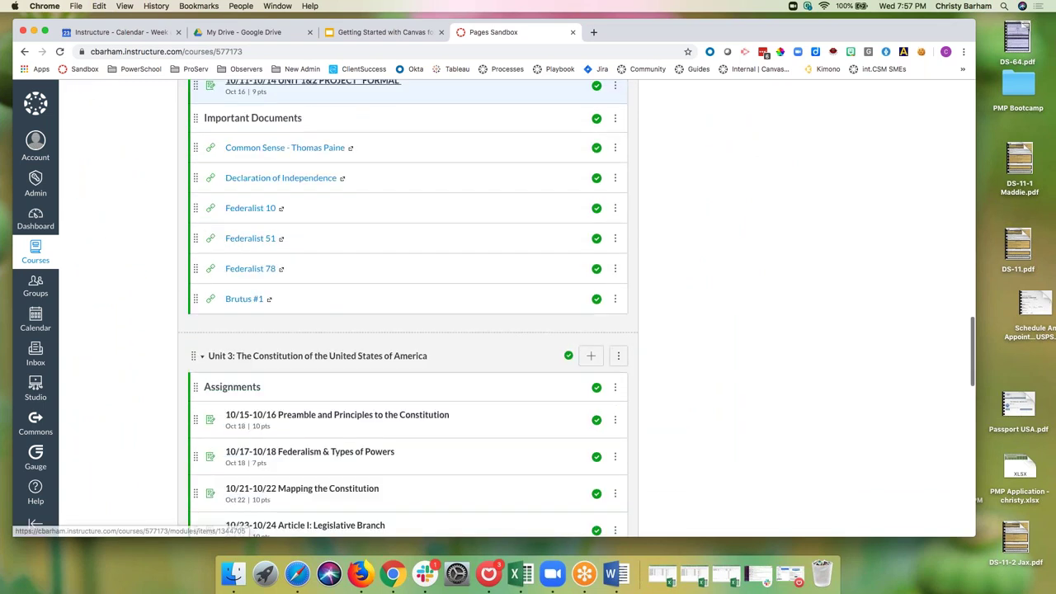
scroll(404, 309, up, 20)
scroll(404, 264, up, 2)
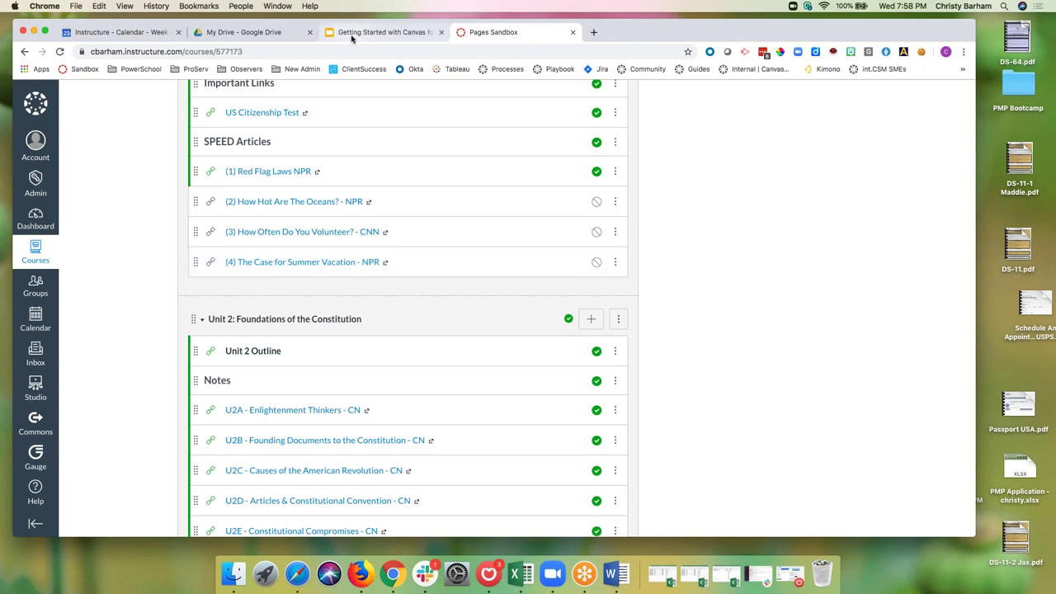
Step: Switch to the Getting Started with Canvas for Teachers: Pages deck in Google Slides and present it from slide 12
click(381, 32)
key(Down)
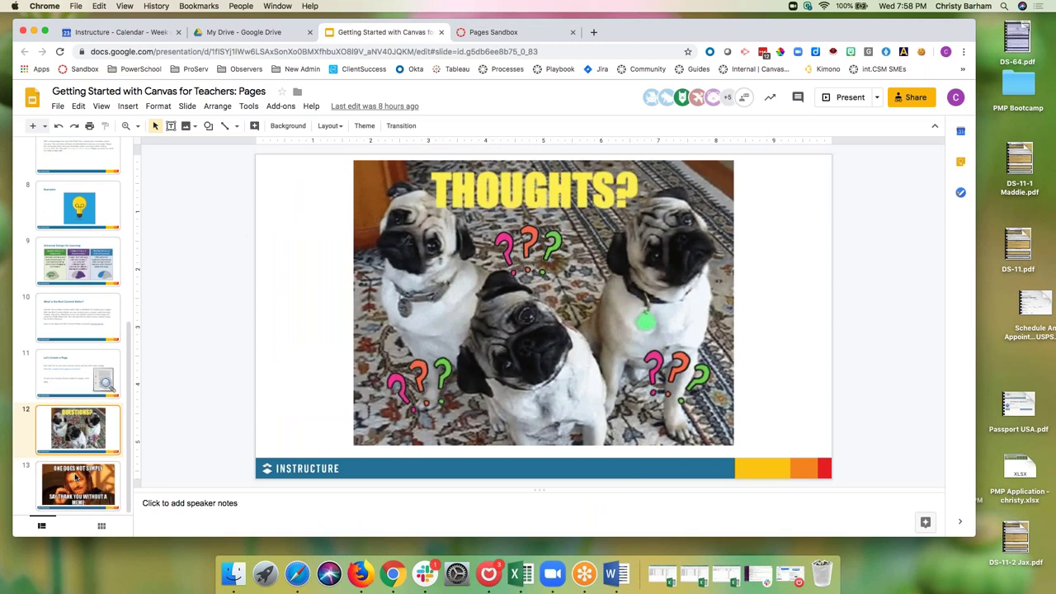
click(846, 98)
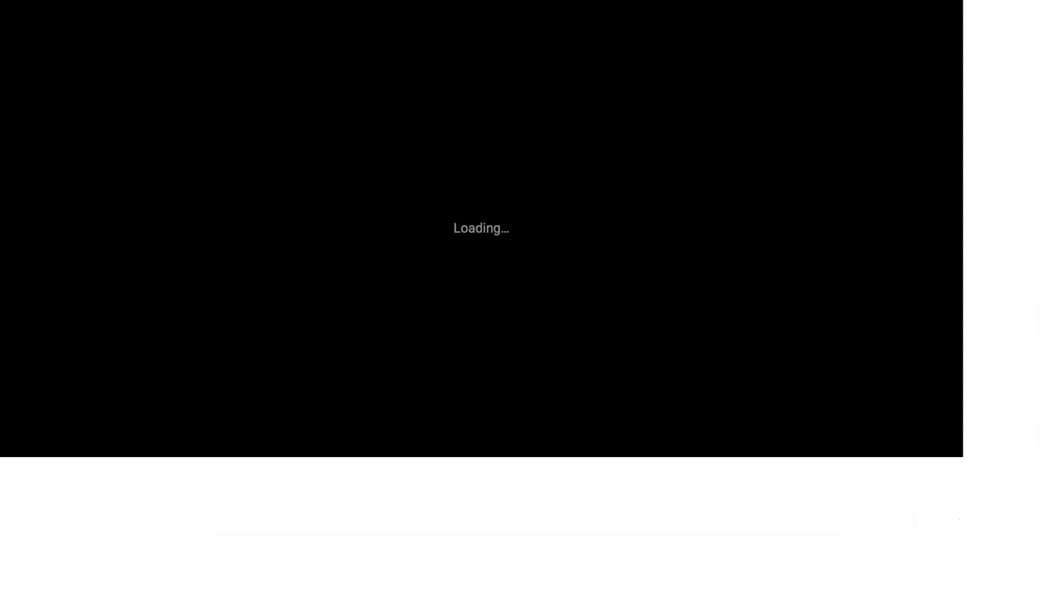